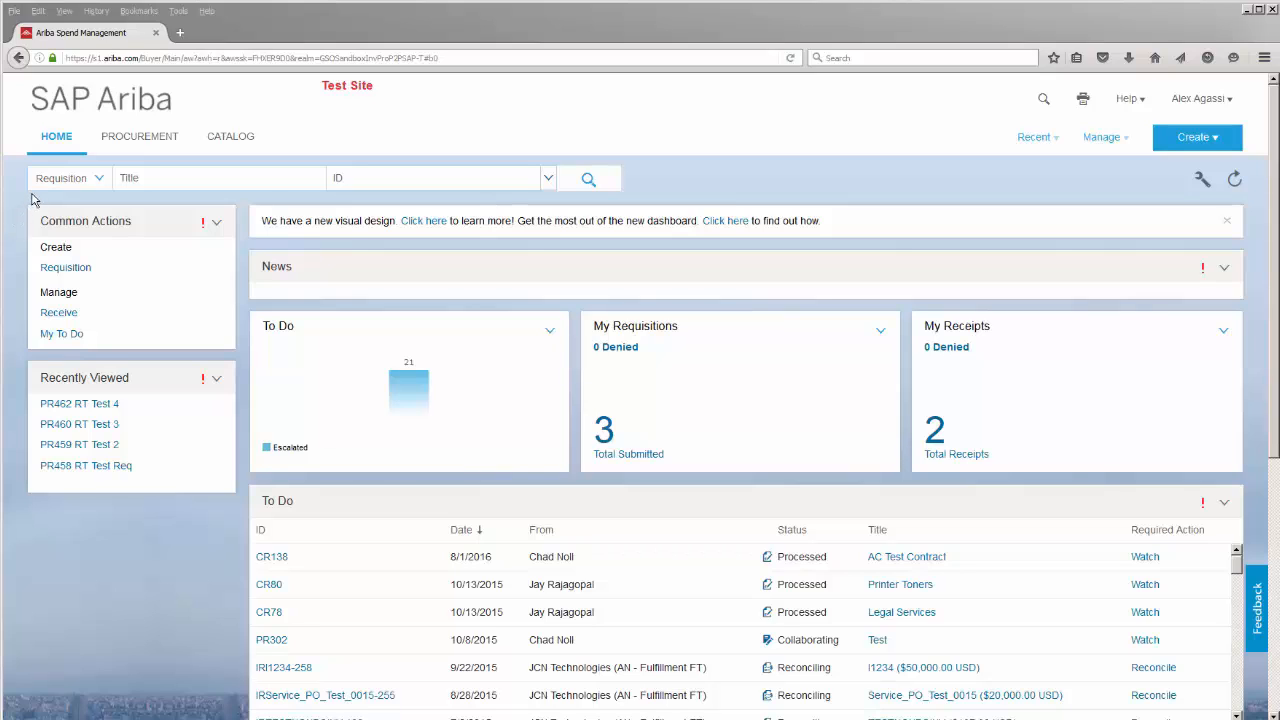
# - Check which document types can be searched, close that list, and scroll the home page
pyautogui.click(103, 185)
pyautogui.click(103, 185)
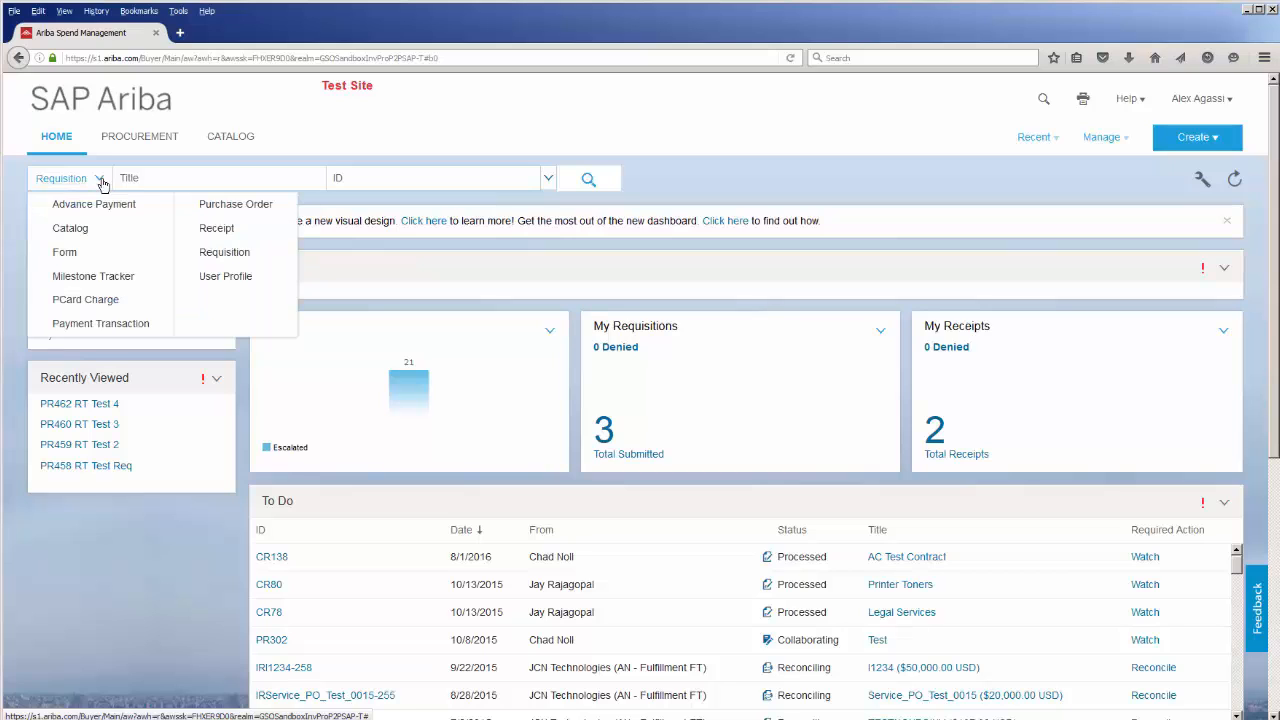
pyautogui.click(6, 229)
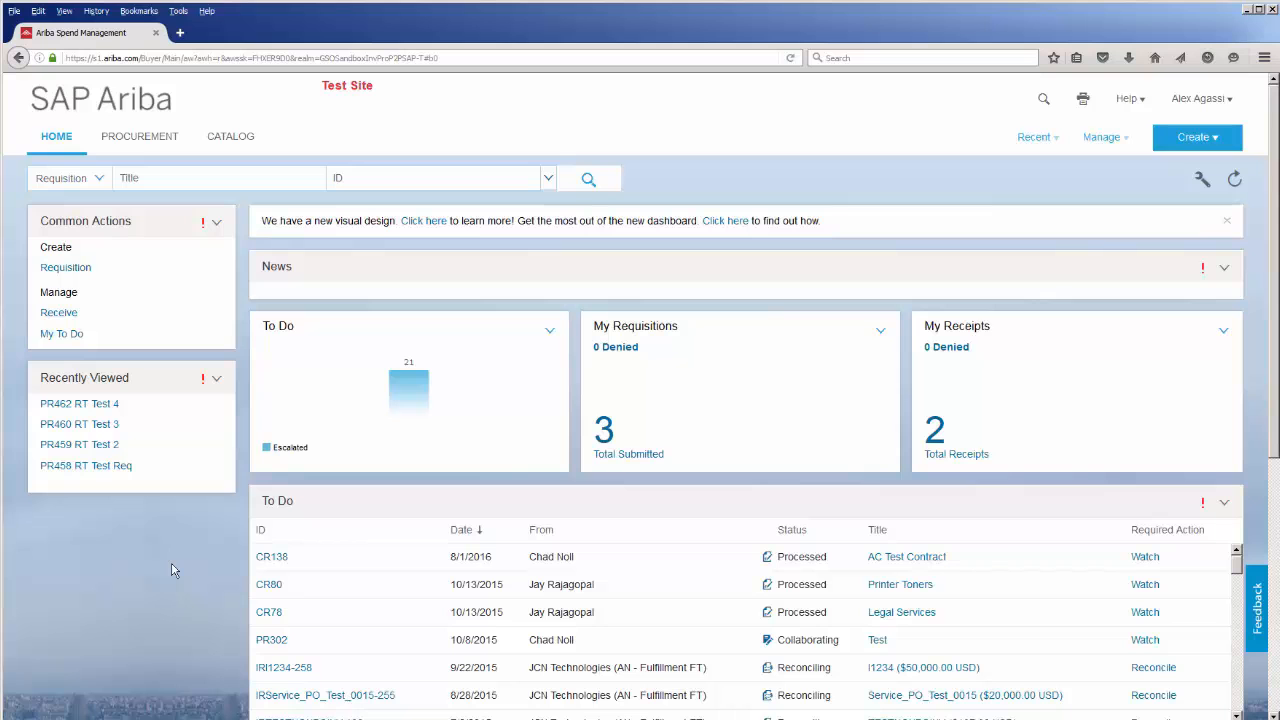
pyautogui.scroll(-5, 172, 570)
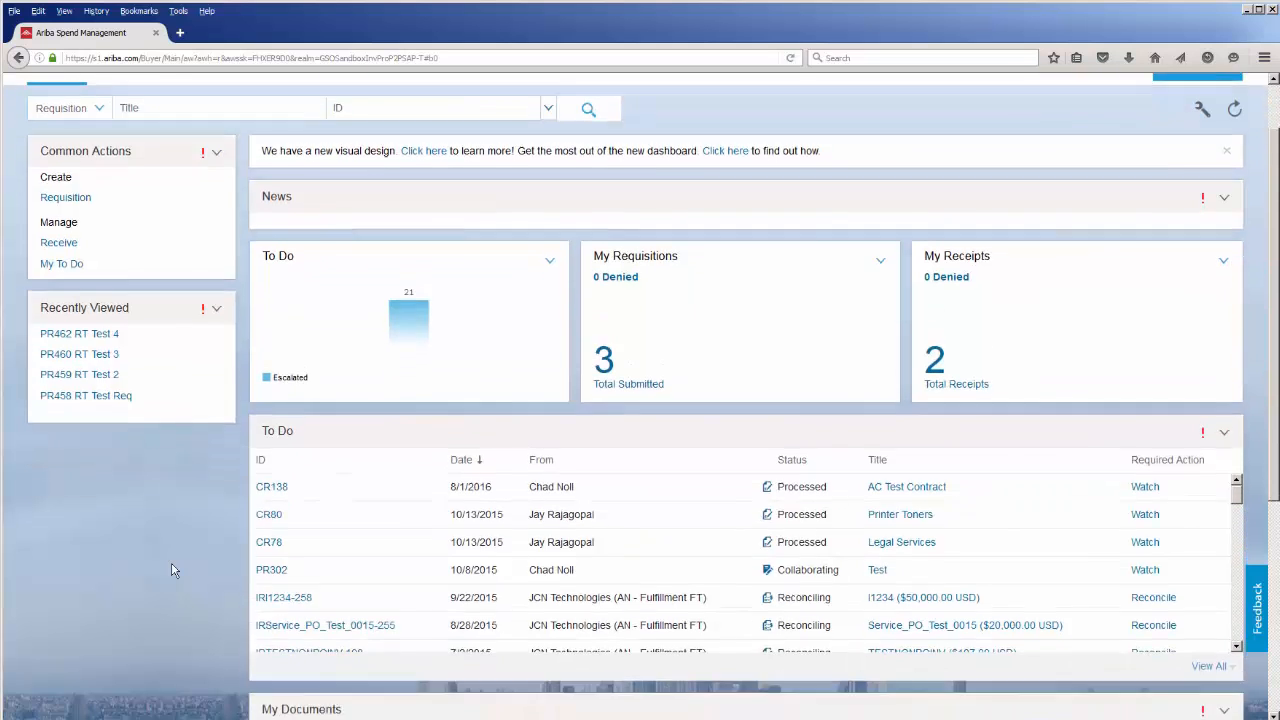
pyautogui.scroll(-1, 172, 570)
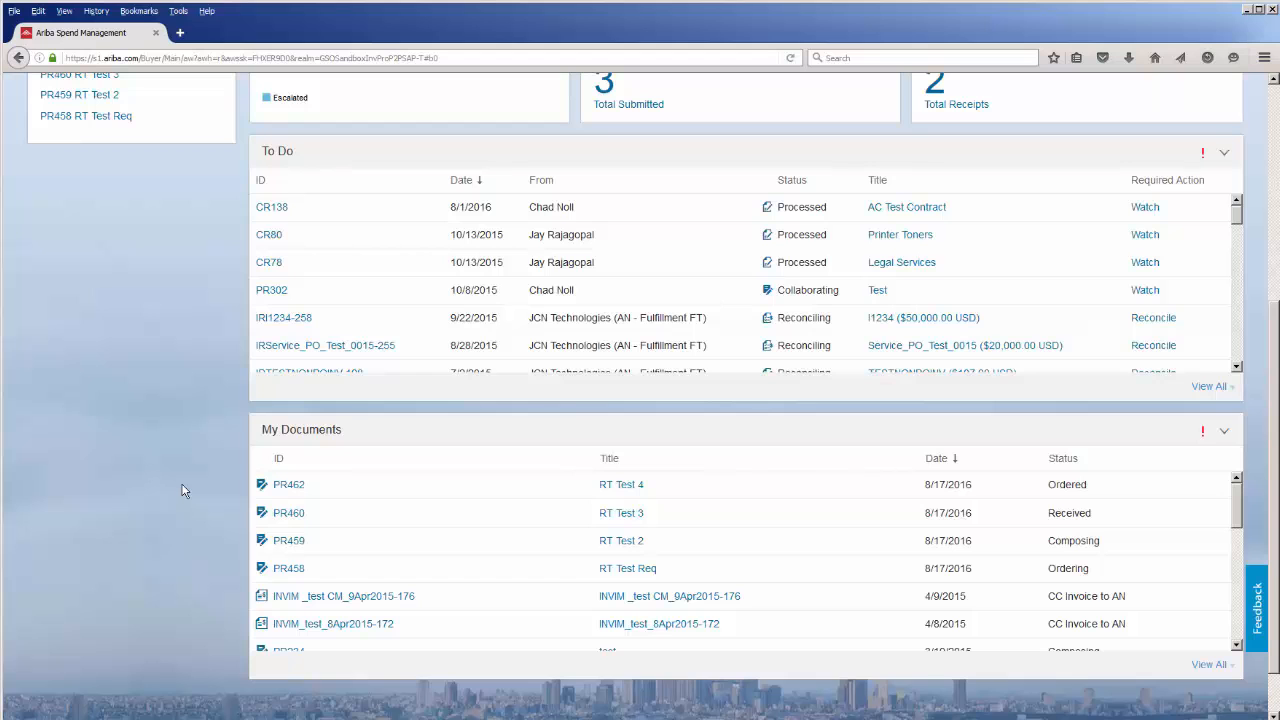
pyautogui.scroll(5, 182, 490)
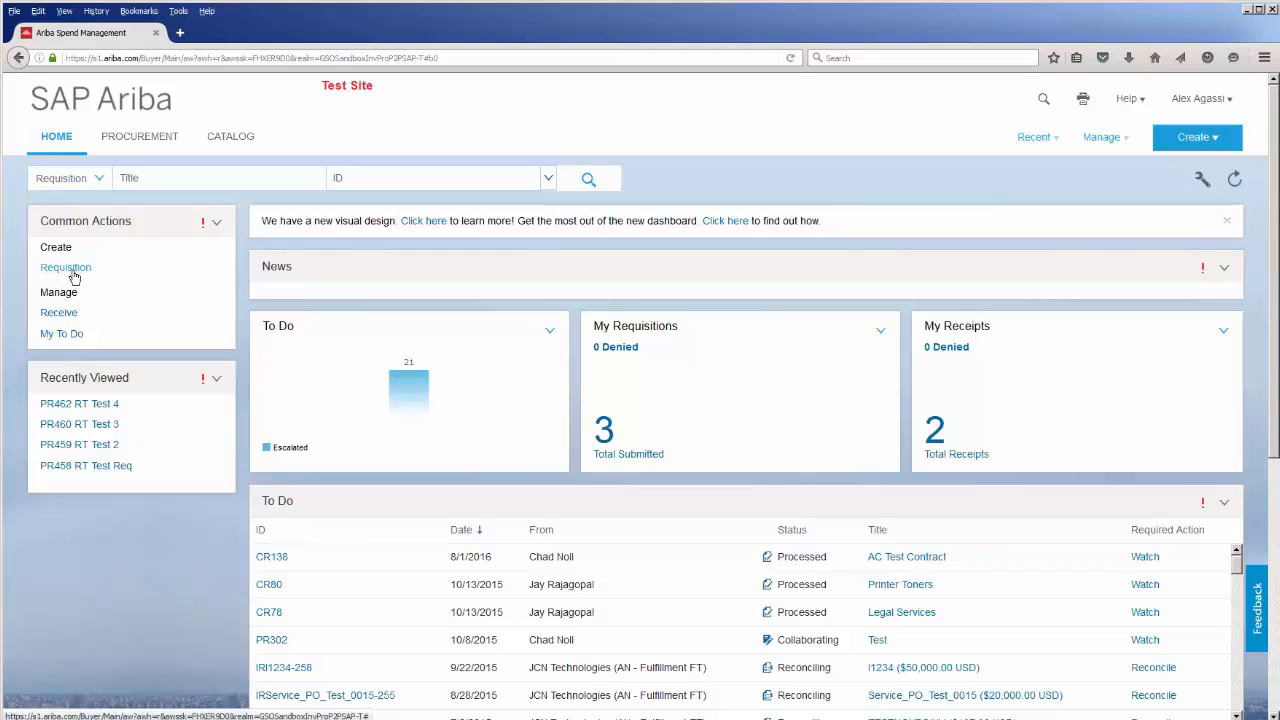
# - Start a new requisition and browse the Shop By Category and Shop By Supplier flyouts
pyautogui.click(75, 277)
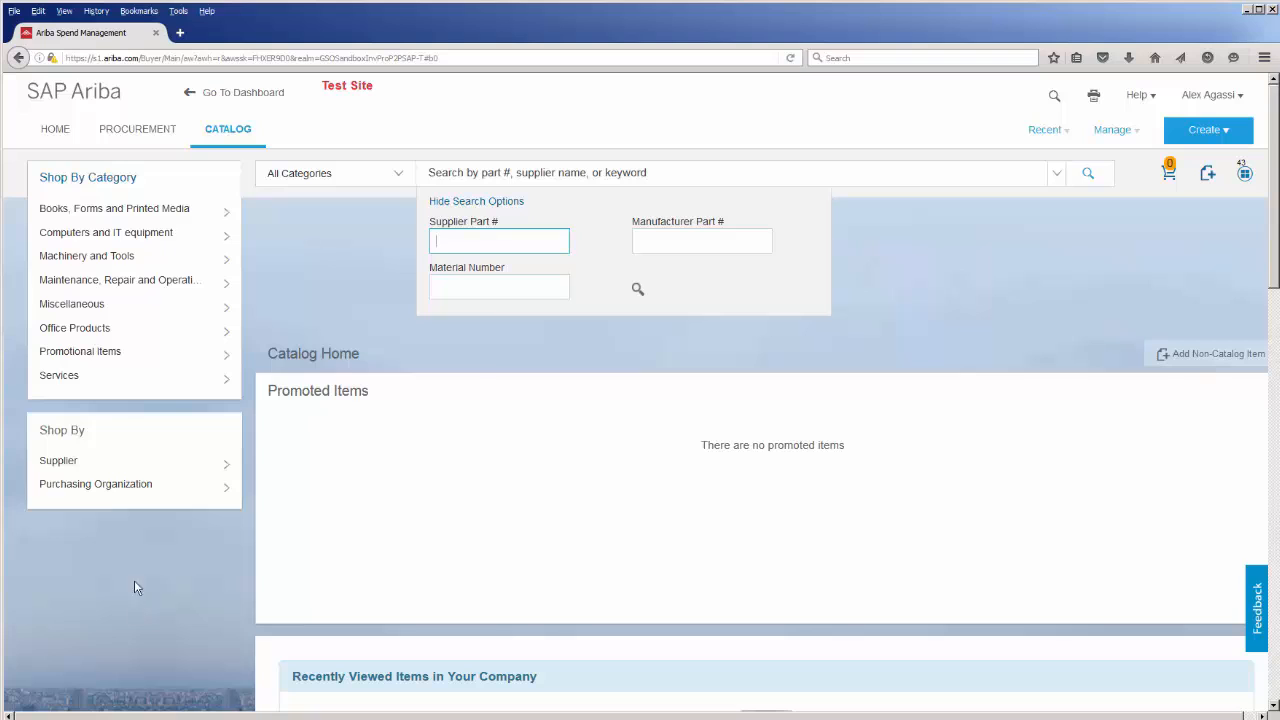
pyautogui.moveTo(67, 238)
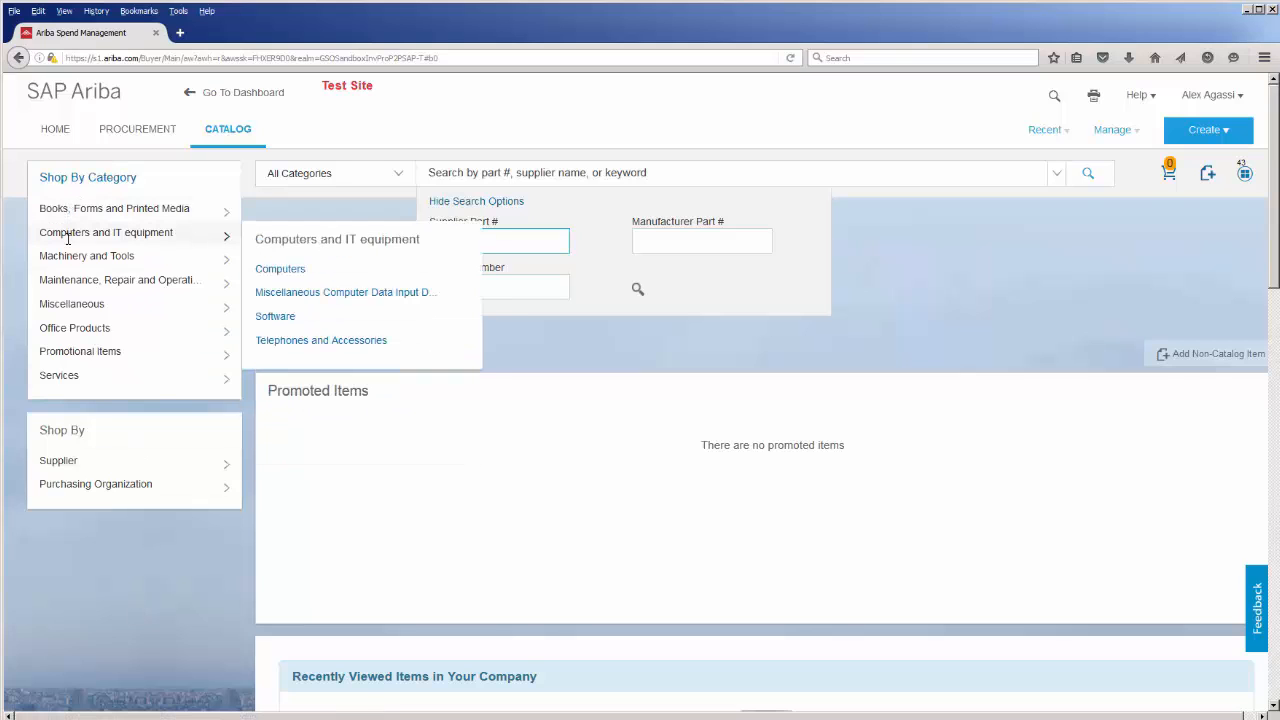
pyautogui.moveTo(66, 355)
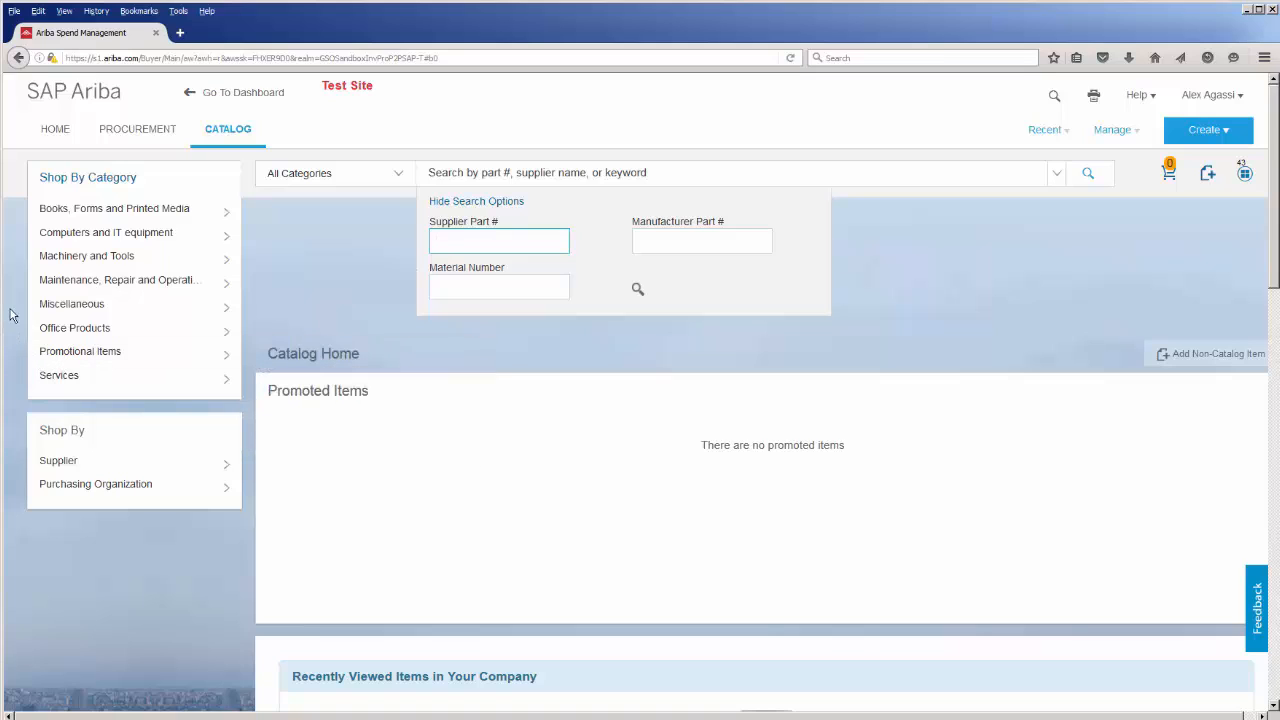
pyautogui.moveTo(38, 211)
pyautogui.moveTo(45, 460)
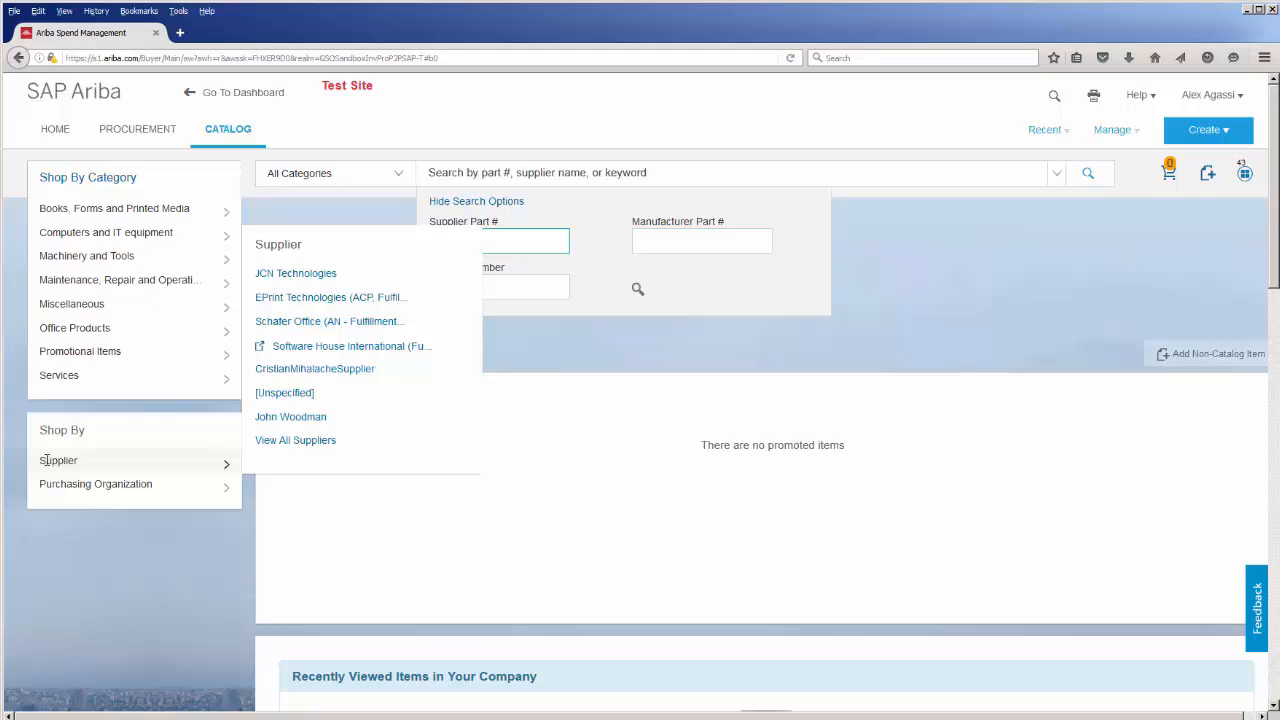
pyautogui.moveTo(55, 487)
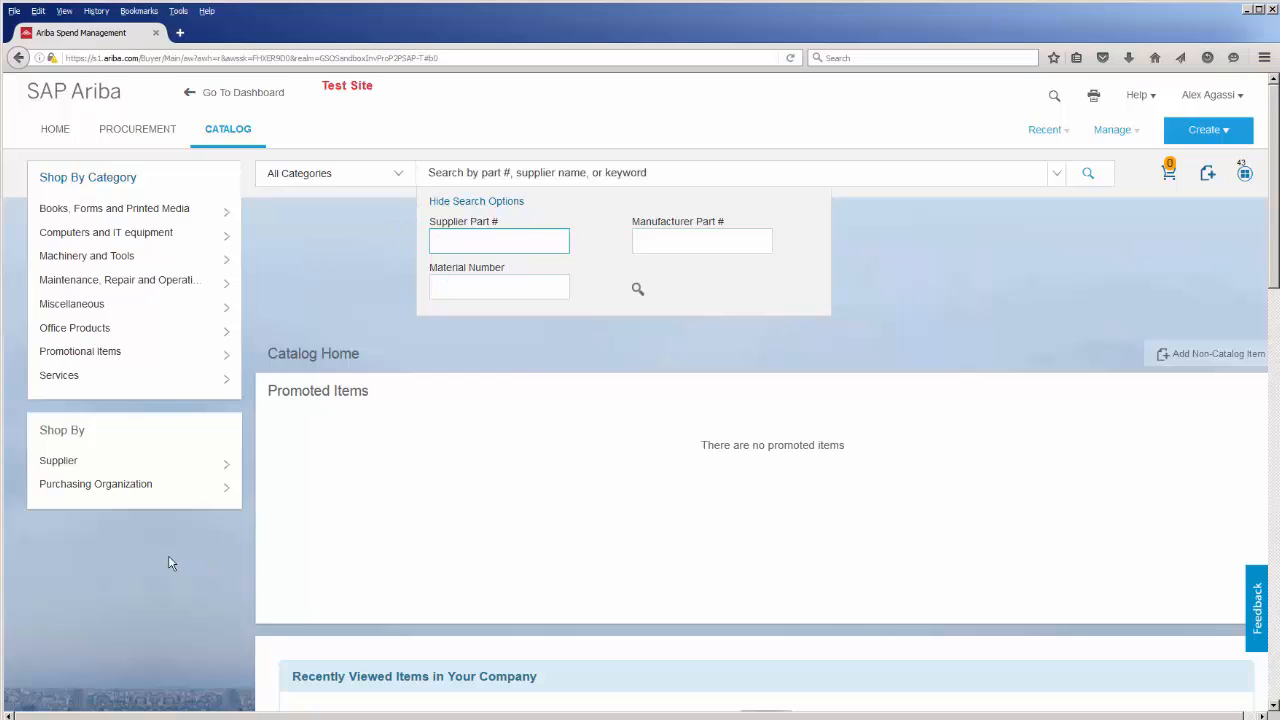
pyautogui.scroll(-3, 164, 568)
pyautogui.scroll(2, 165, 570)
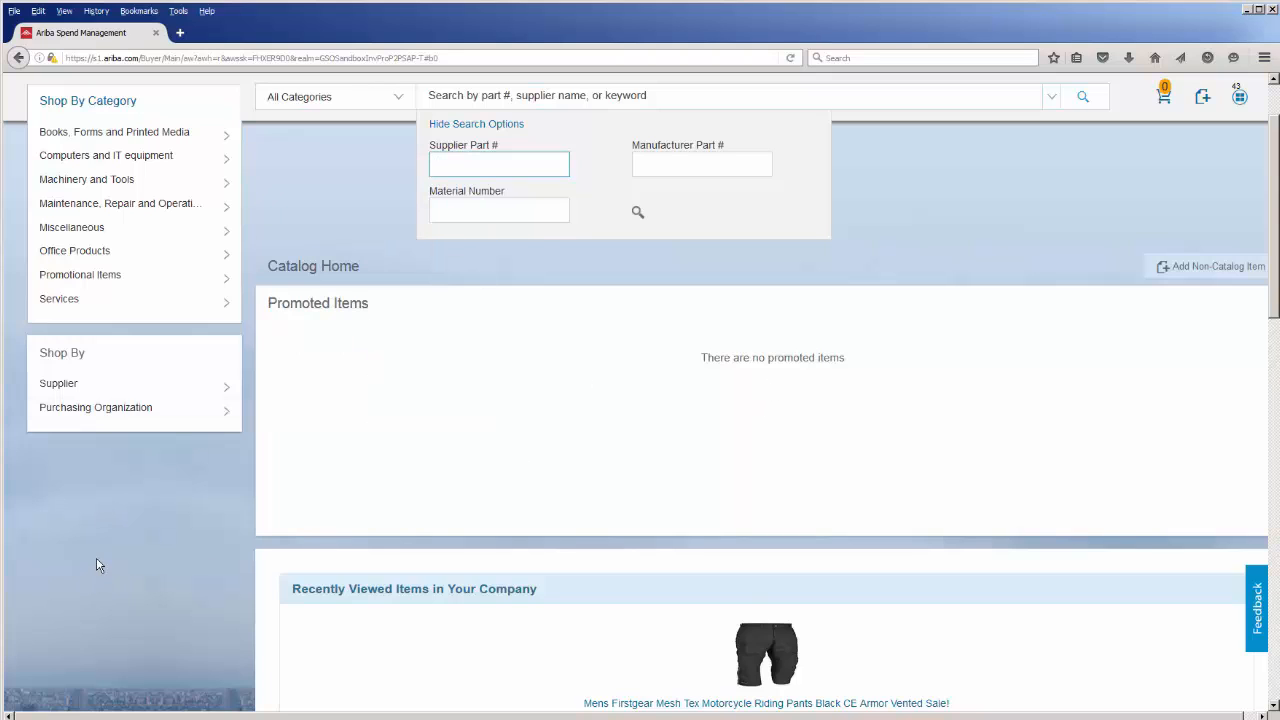
pyautogui.scroll(-3, 96, 562)
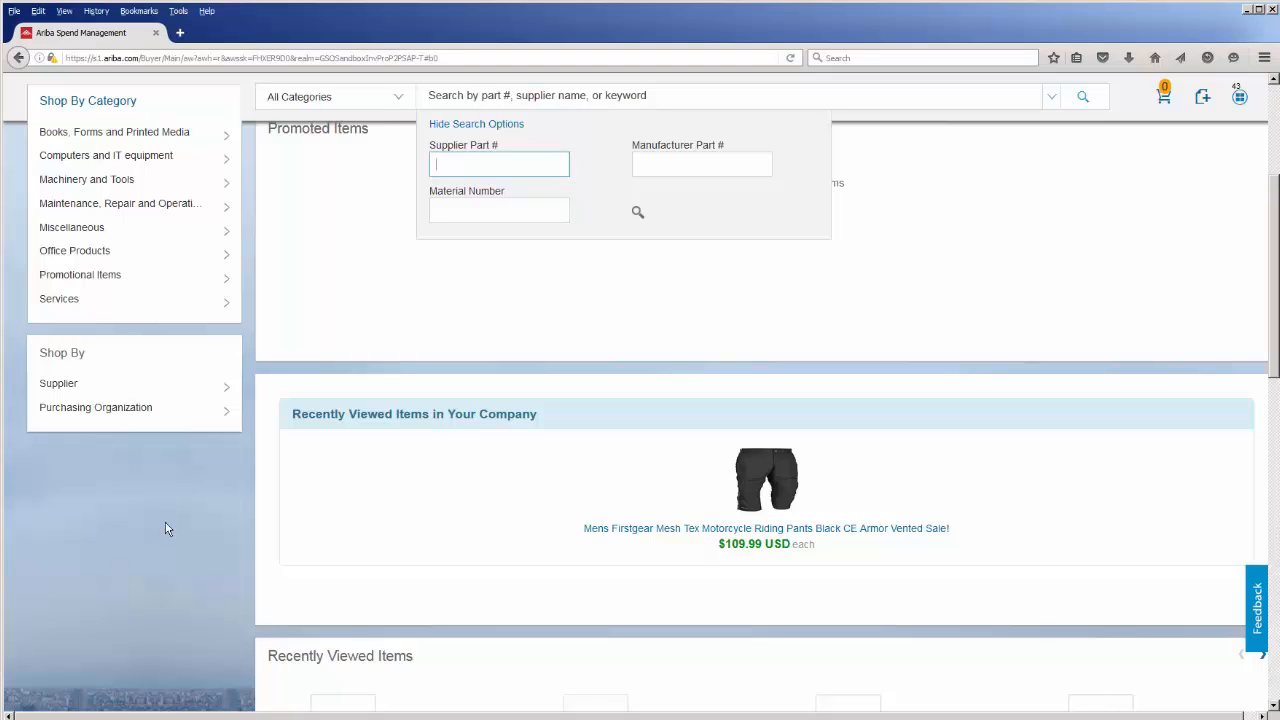
pyautogui.scroll(-1, 184, 531)
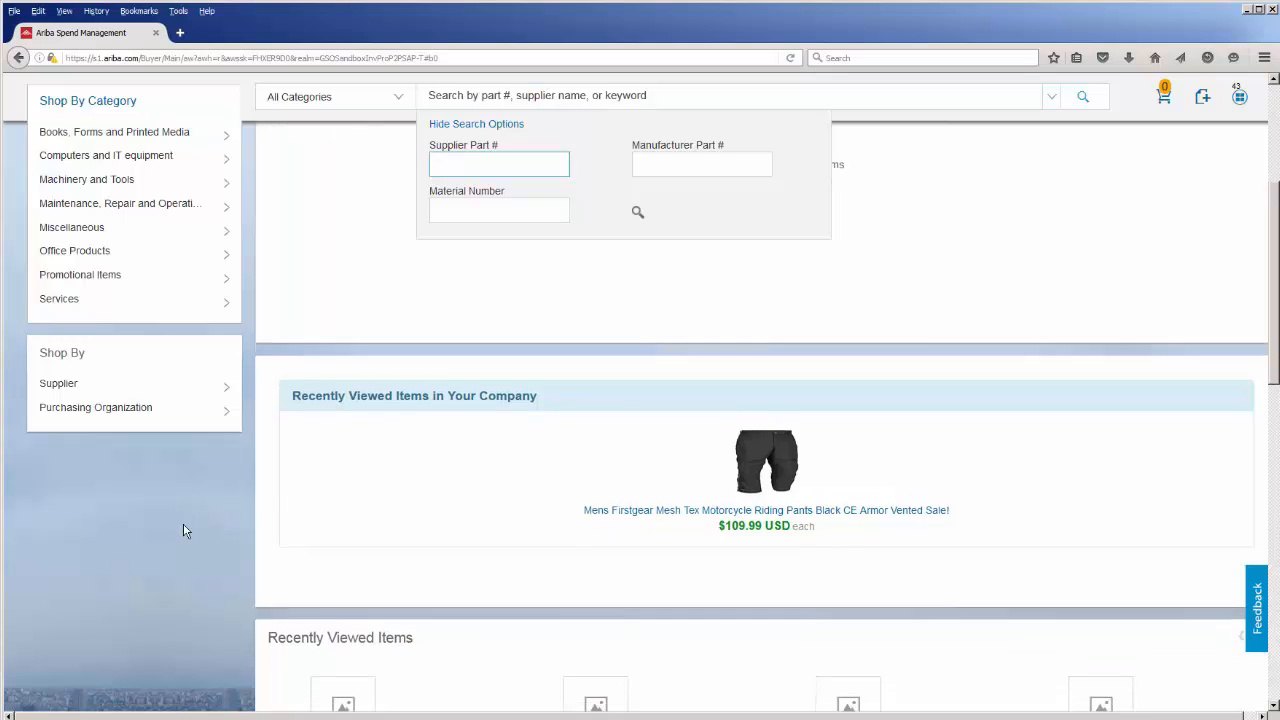
pyautogui.scroll(-5, 184, 531)
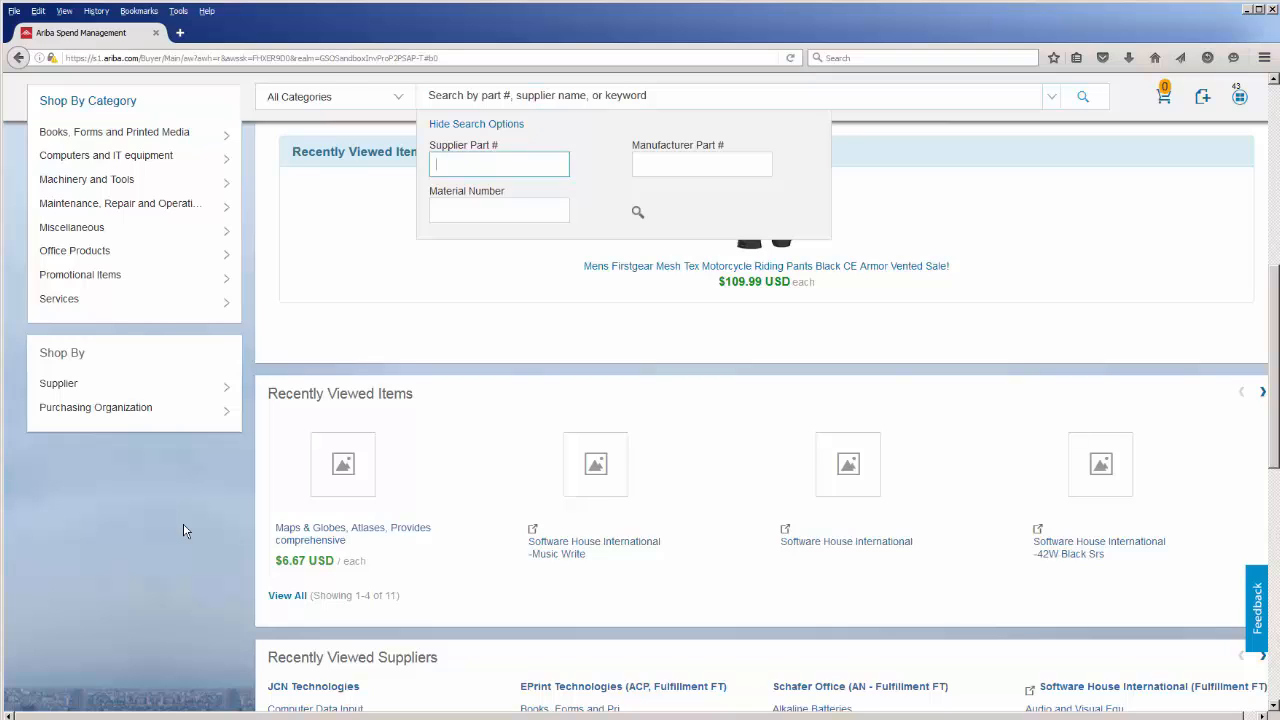
pyautogui.scroll(-4, 183, 521)
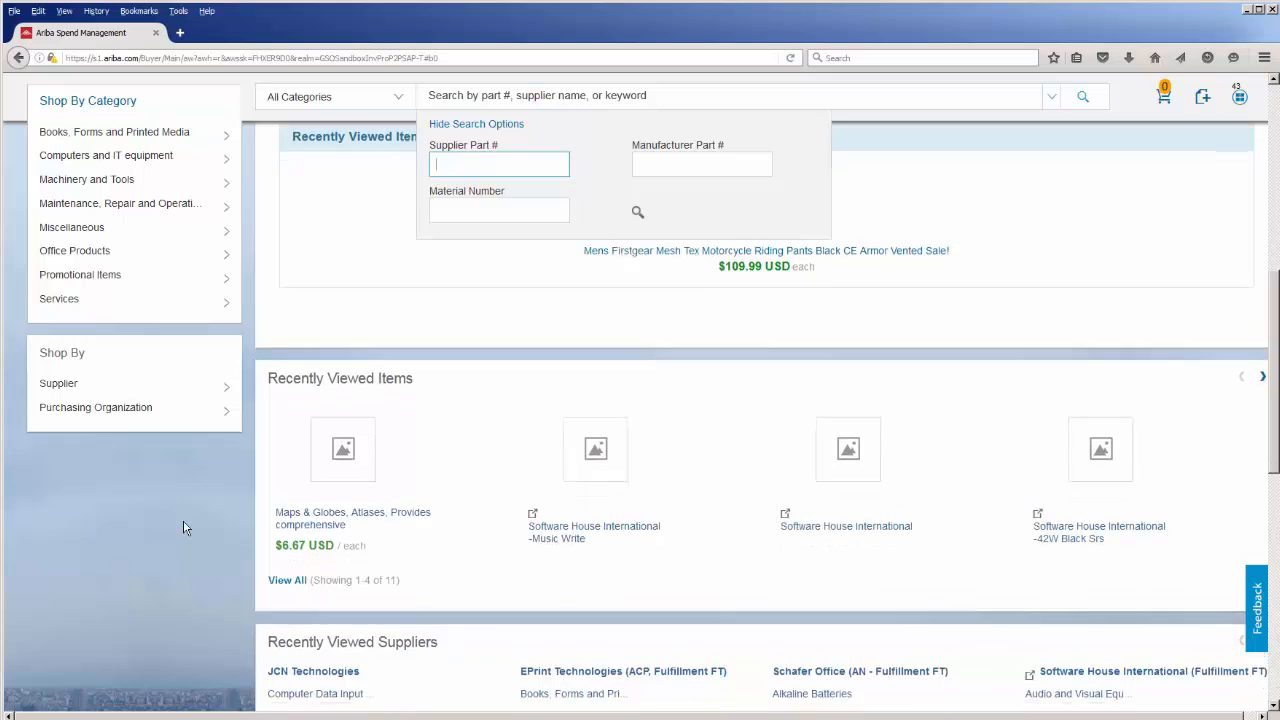
pyautogui.scroll(-1, 184, 527)
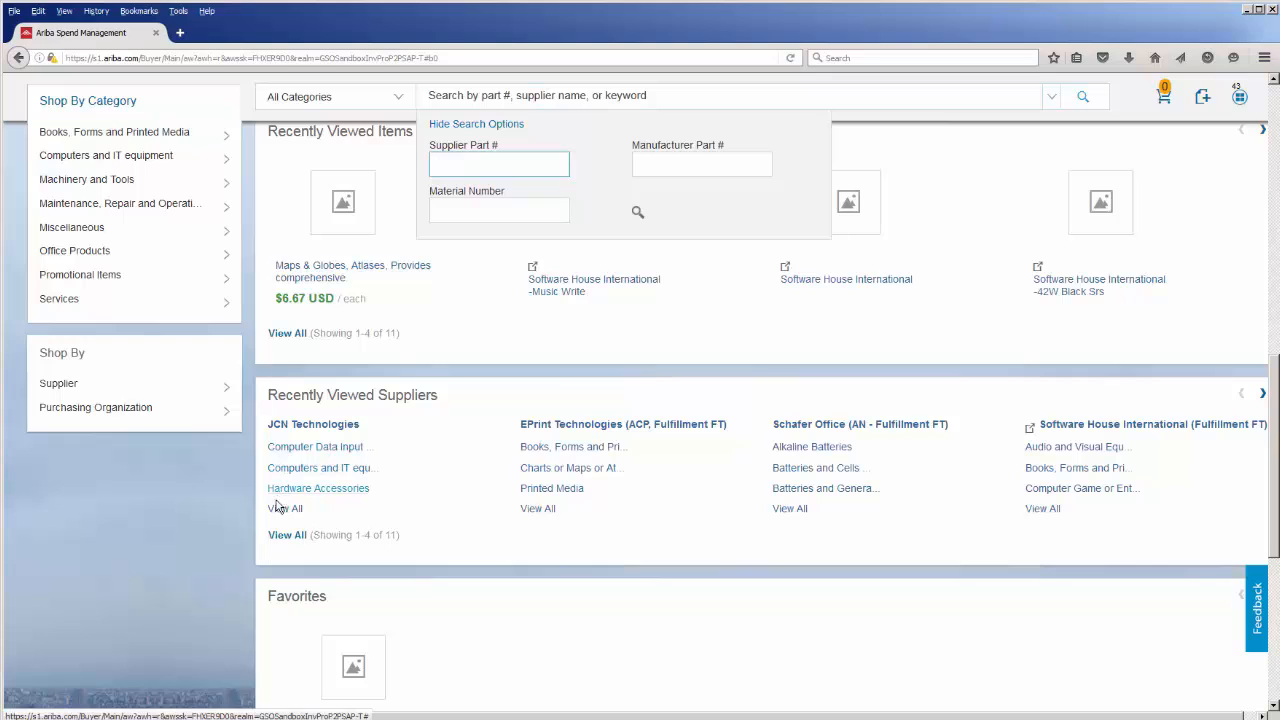
pyautogui.scroll(-2, 165, 524)
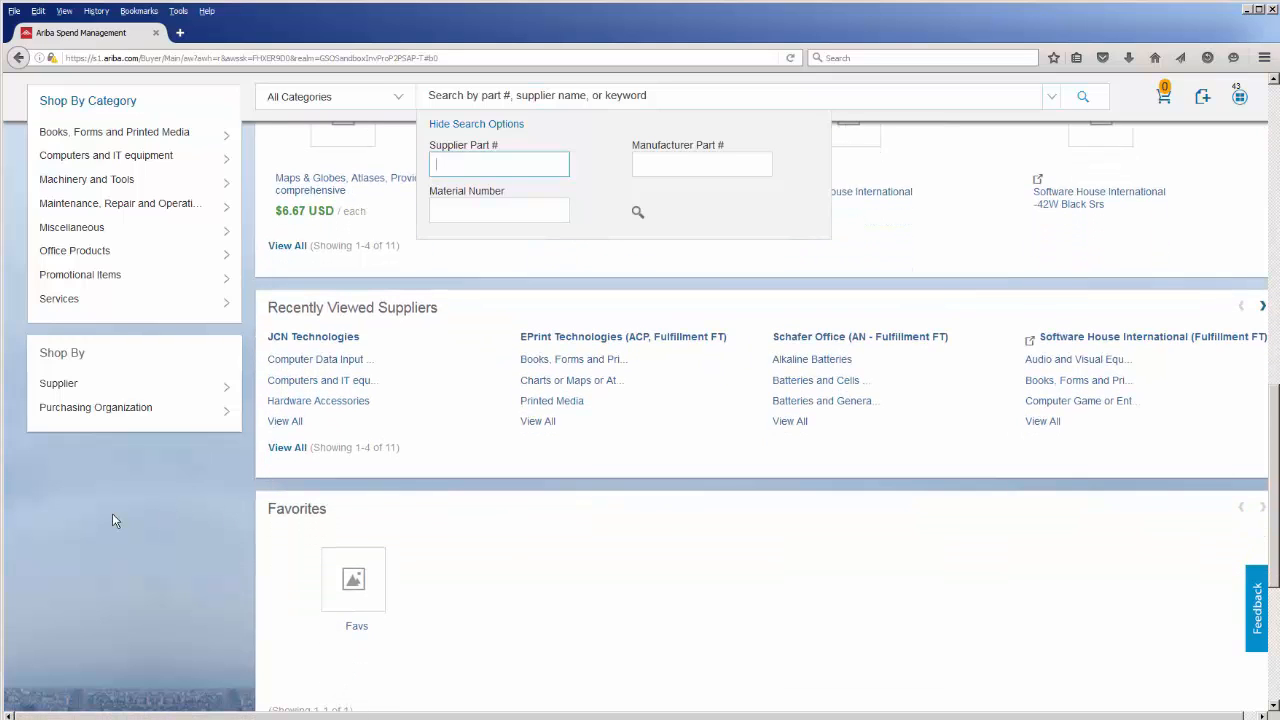
pyautogui.scroll(-2, 112, 514)
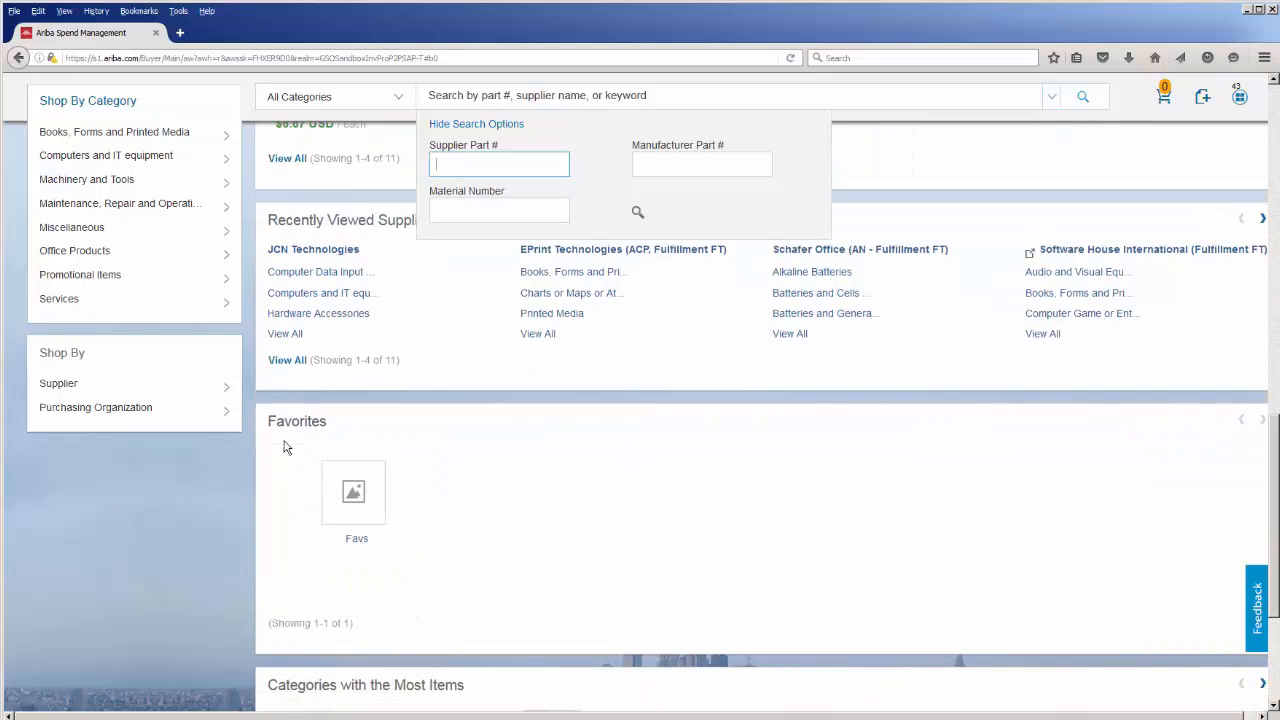
pyautogui.moveTo(312, 508)
pyautogui.scroll(-3, 150, 518)
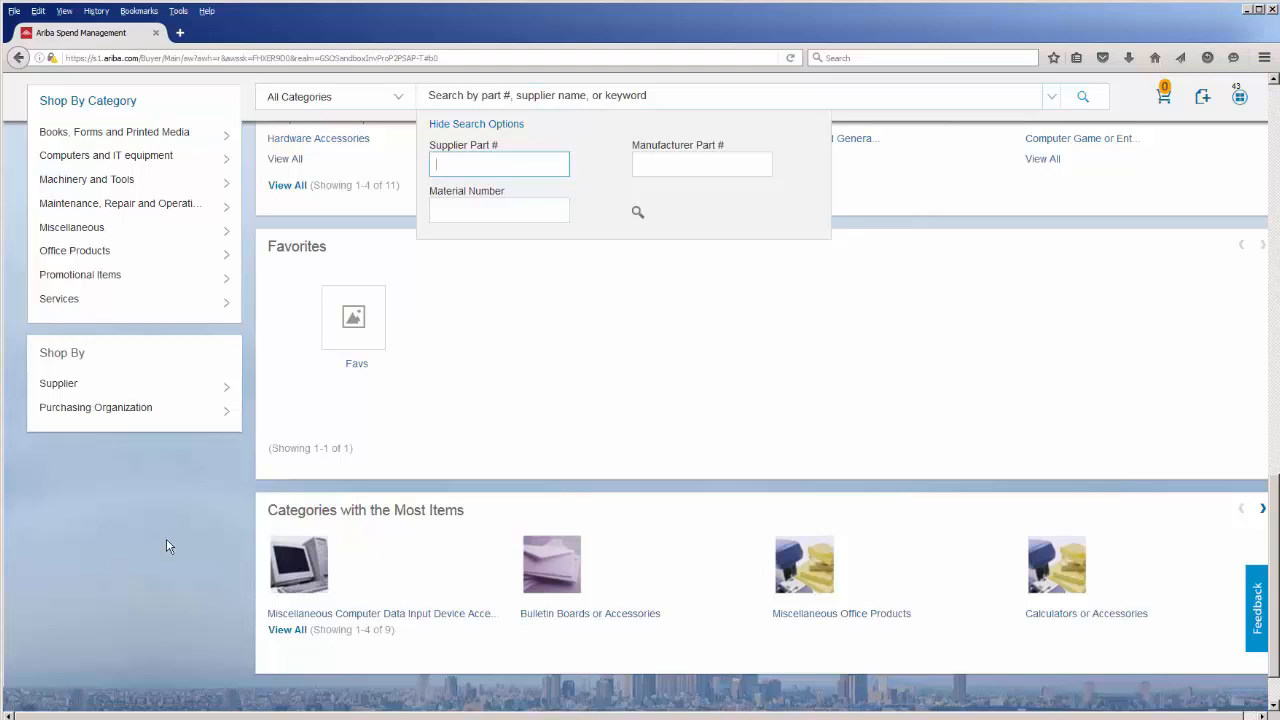
pyautogui.scroll(5, 174, 580)
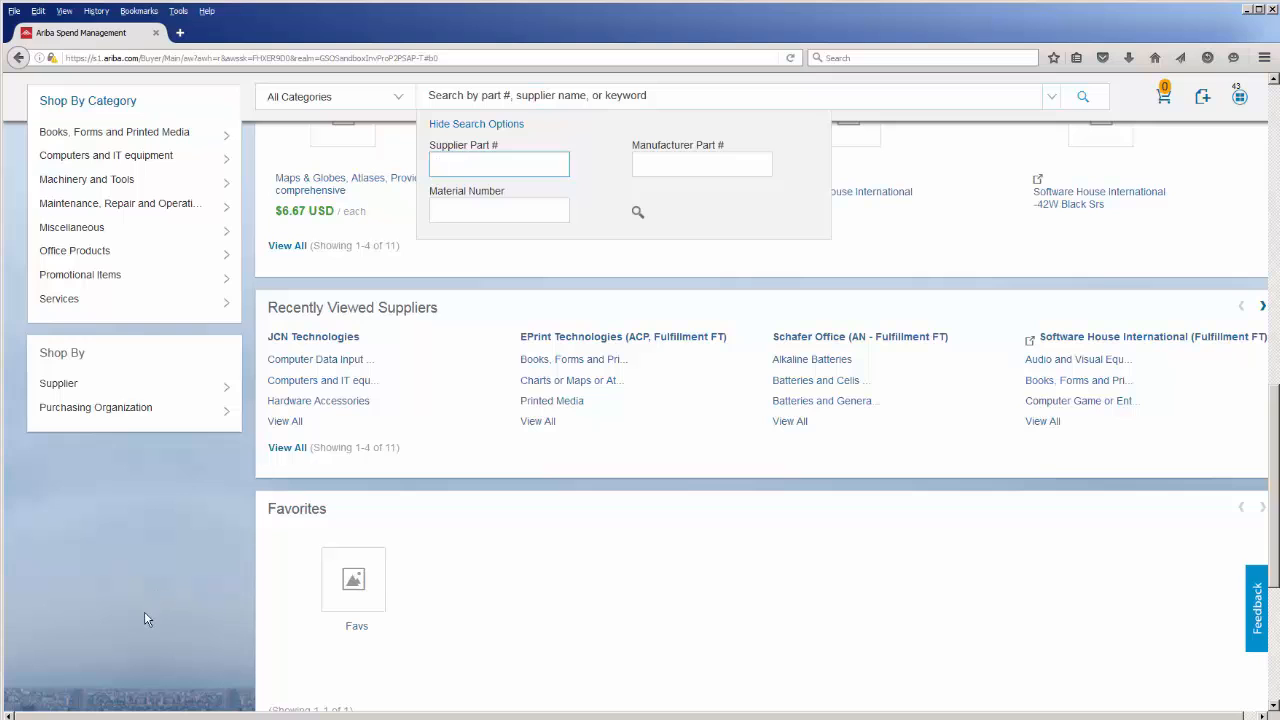
pyautogui.scroll(2, 142, 622)
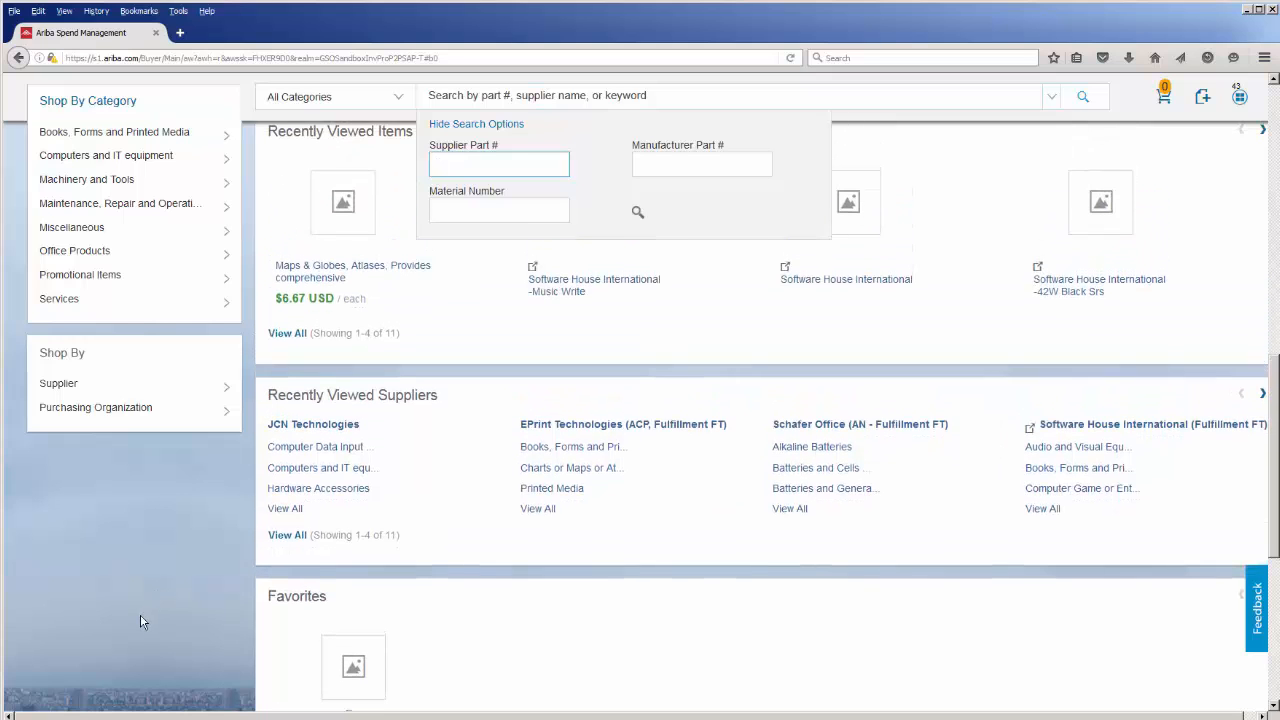
pyautogui.scroll(2, 140, 622)
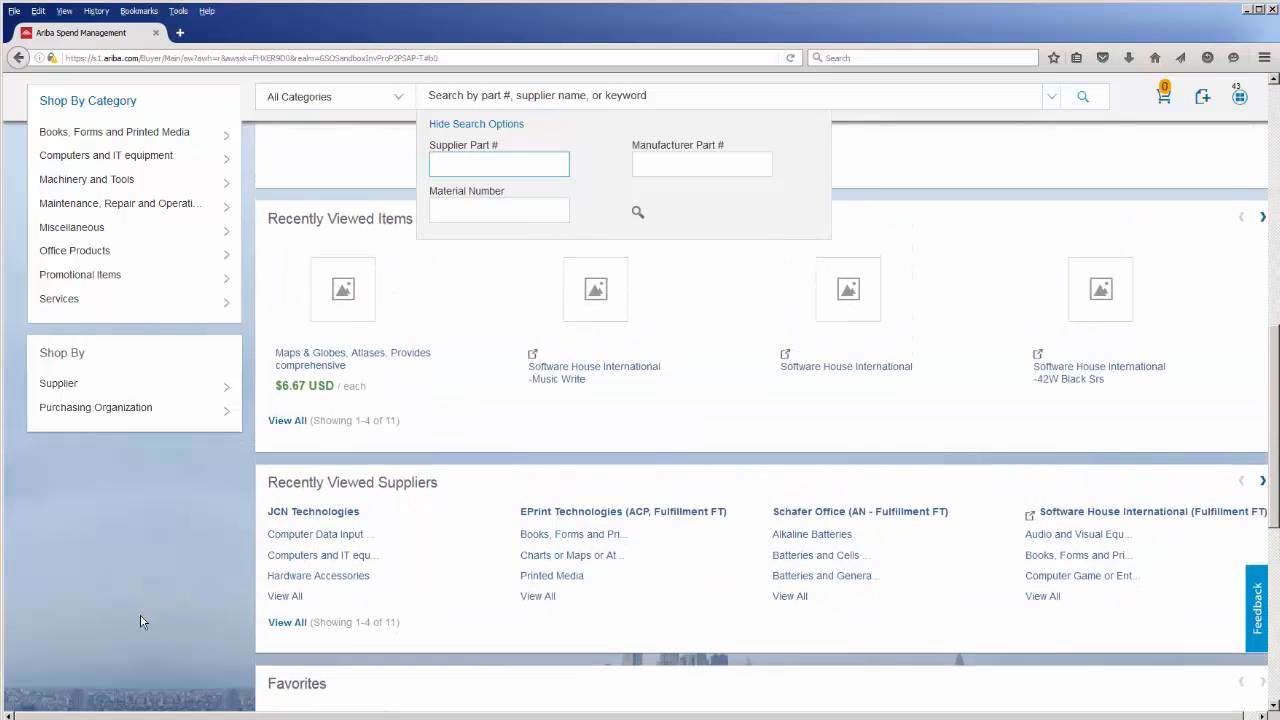
# - Browse JCN Technologies' Computer Data Input Device Accessories and look over the sort options without changing them
pyautogui.click(296, 540)
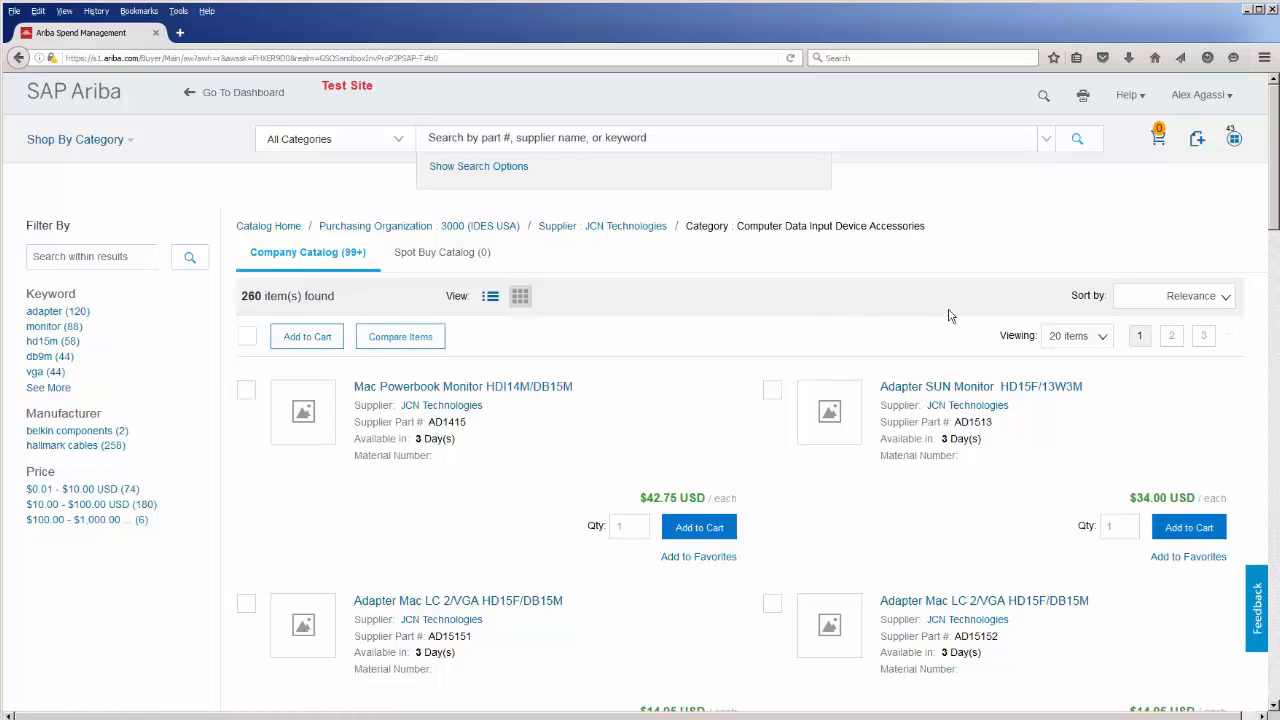
pyautogui.click(1228, 300)
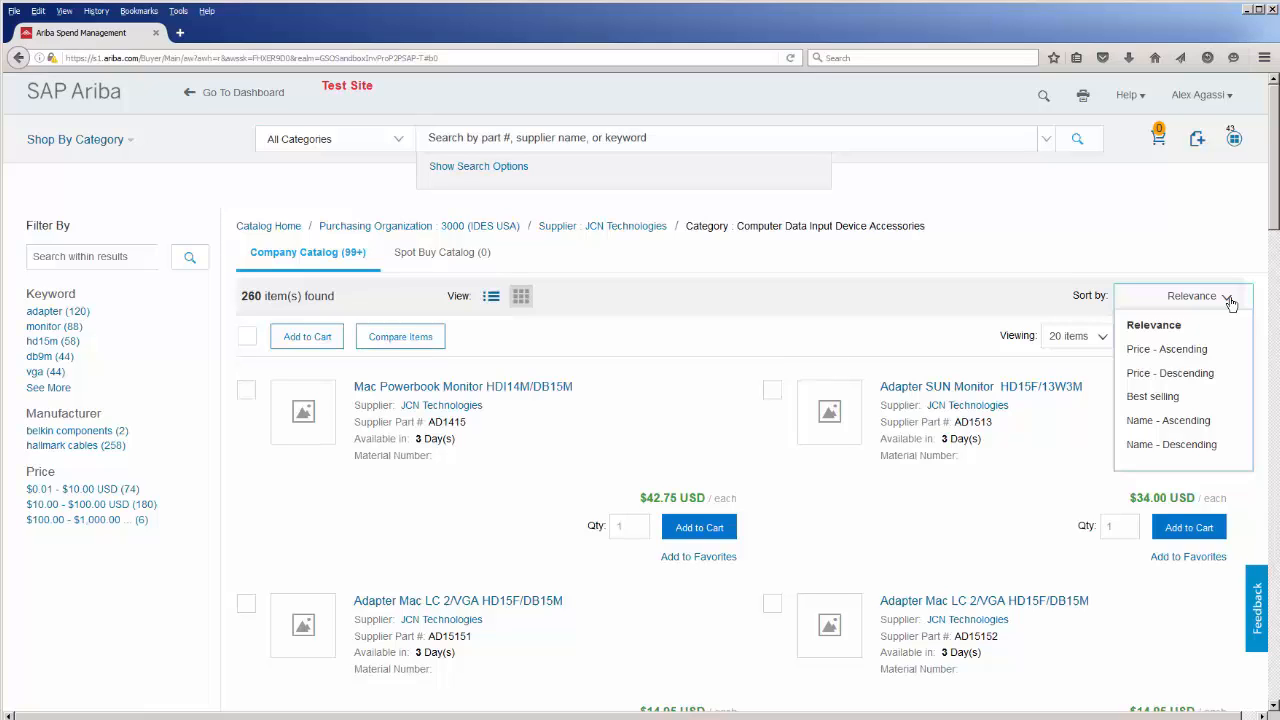
pyautogui.click(668, 310)
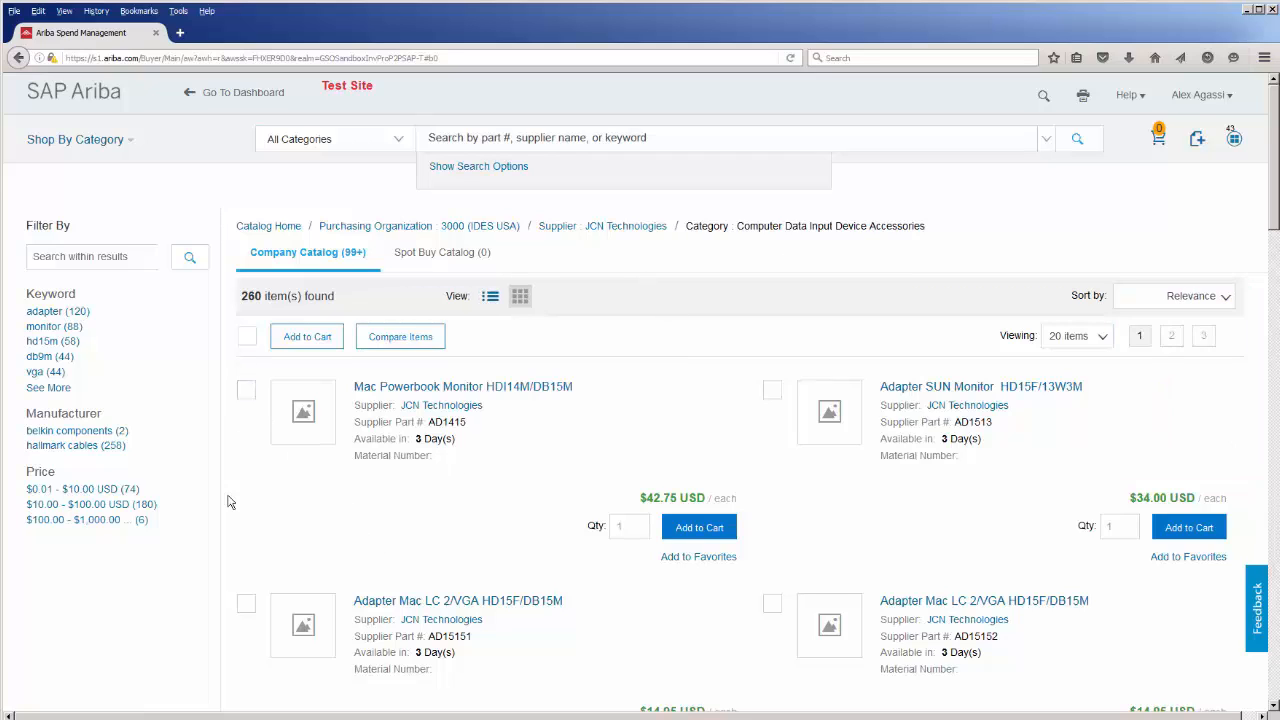
# - Briefly compare two Mac adapters, then add the Adapter SUN Monitor HD15F/13W3M ($34.00) to the cart
pyautogui.click(247, 390)
pyautogui.click(246, 603)
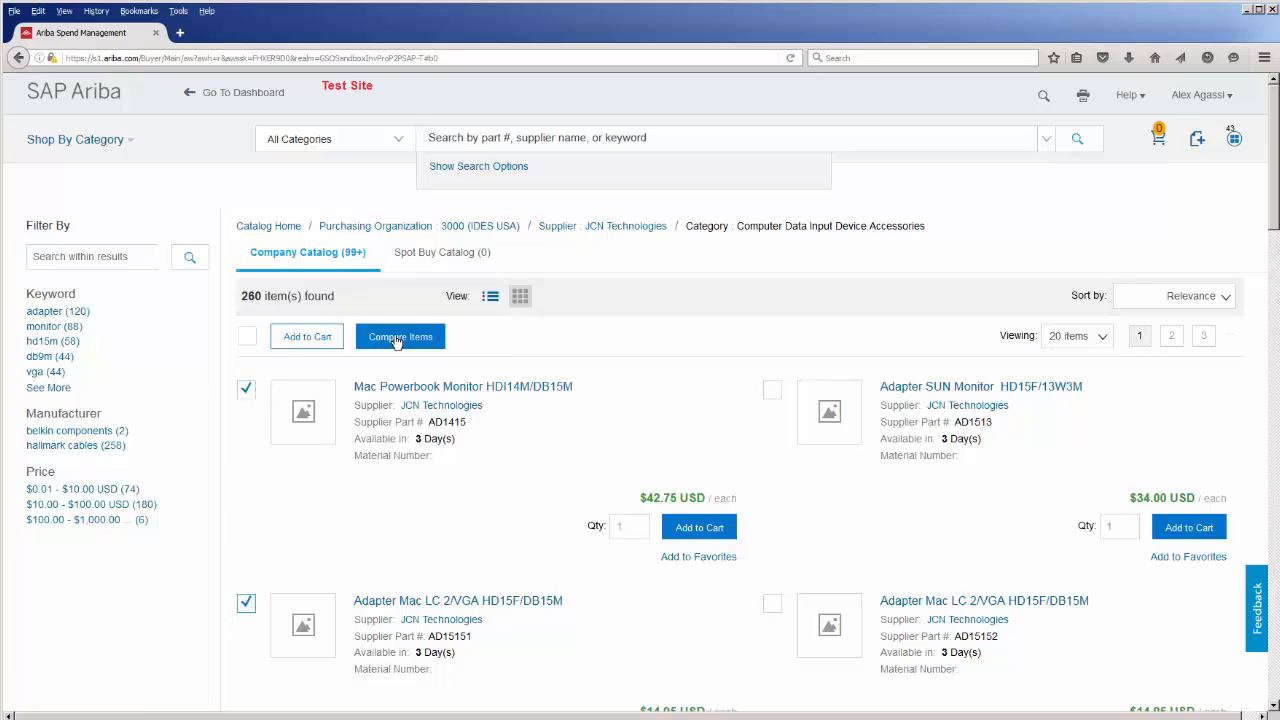
pyautogui.click(247, 391)
pyautogui.click(246, 603)
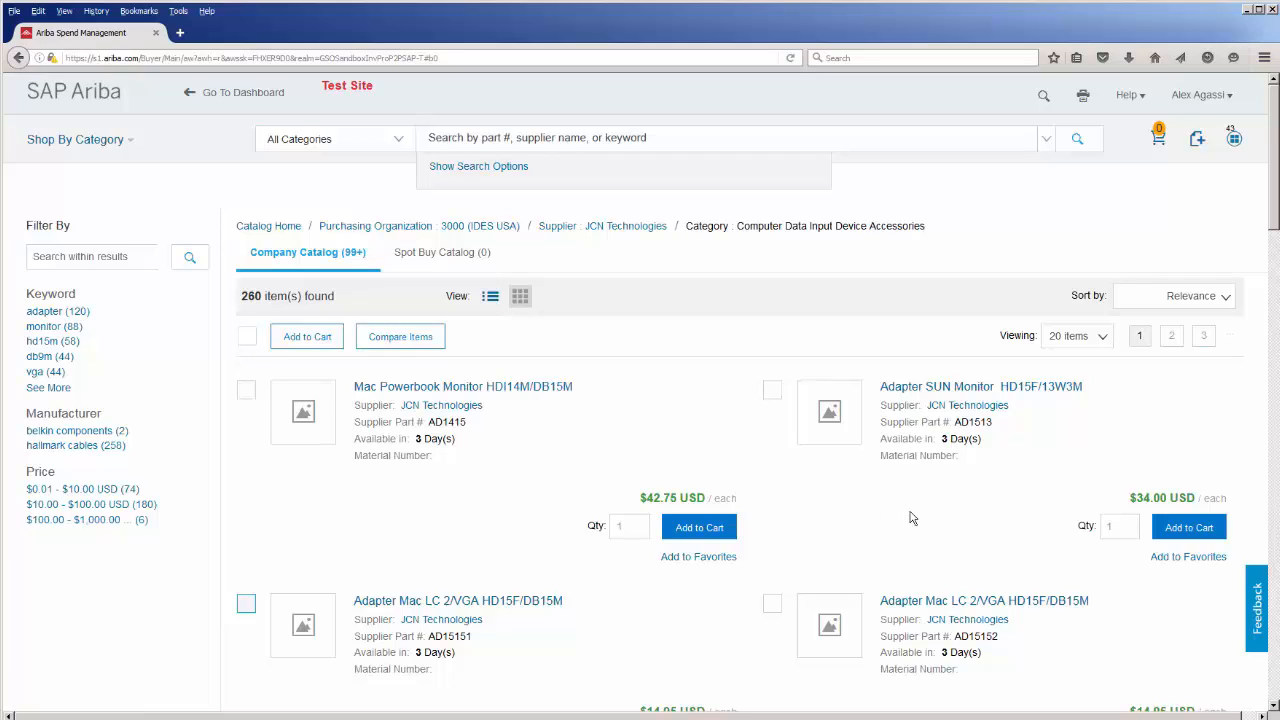
pyautogui.click(1199, 540)
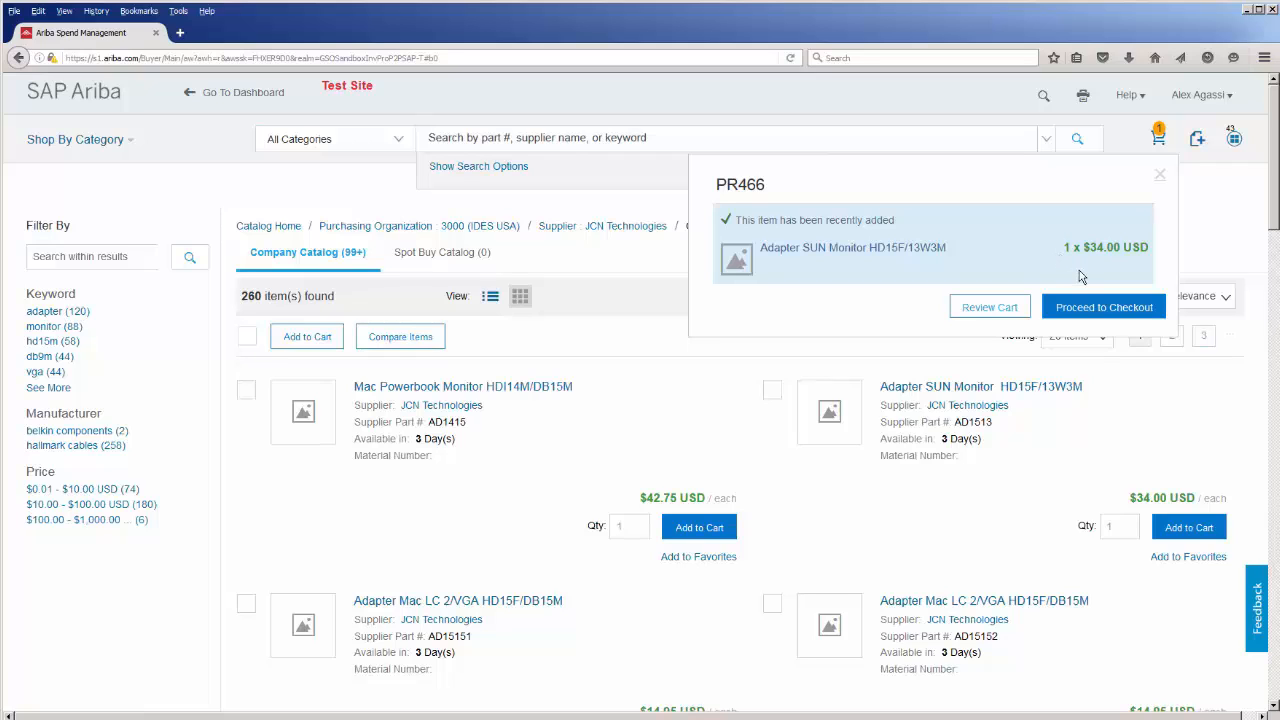
# - Check out the cart, title the requisition 'RT Demonstration Req', and look up On Behalf Of users
pyautogui.click(1091, 320)
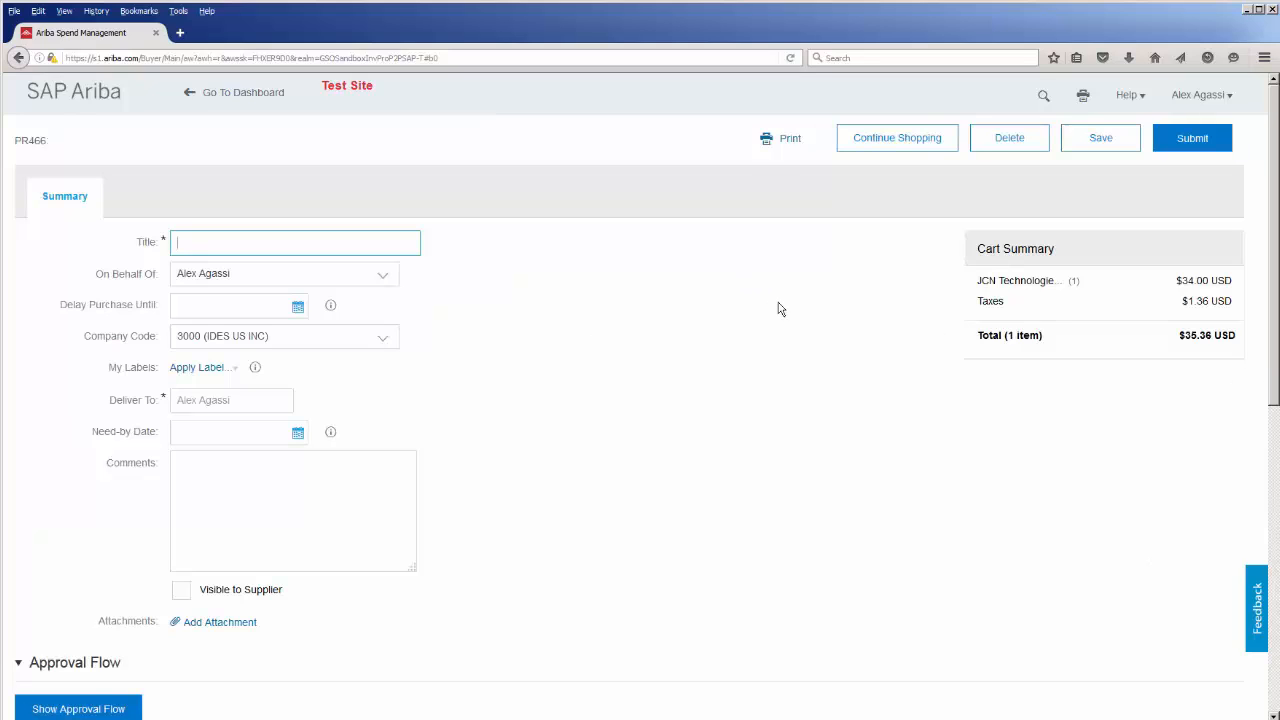
pyautogui.write('RT Demonstration Req')
pyautogui.click(384, 286)
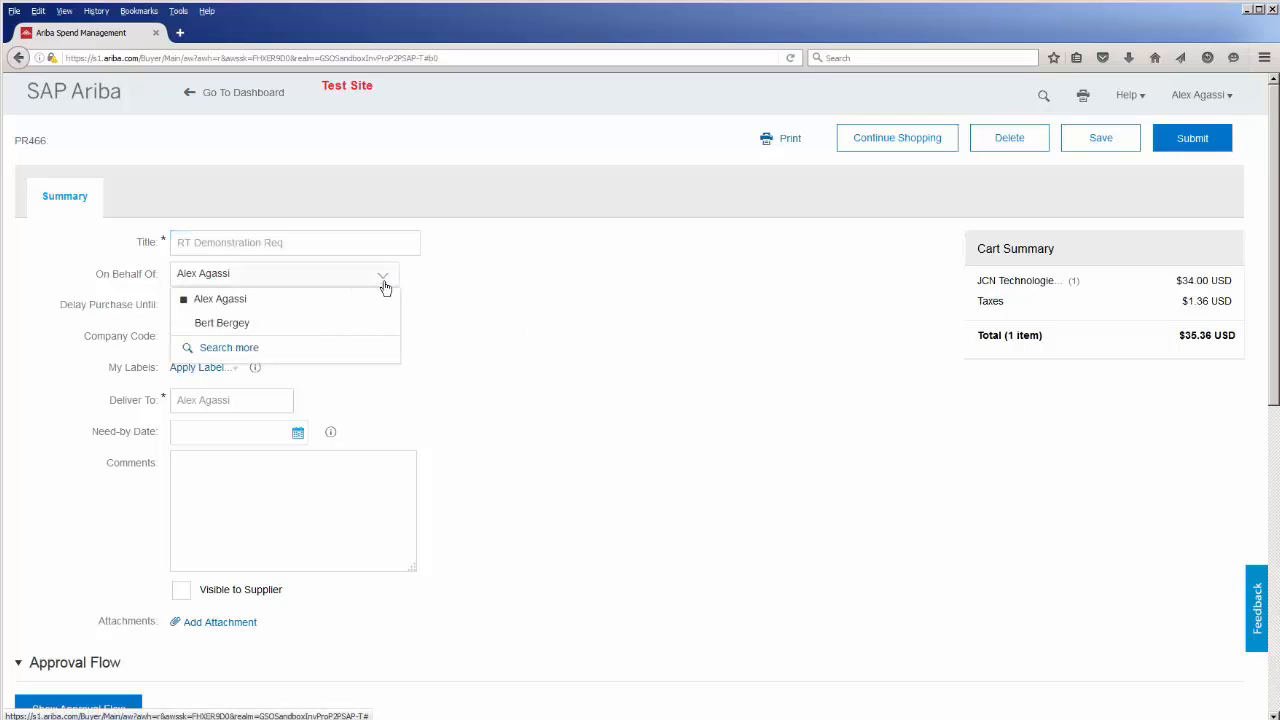
pyautogui.click(221, 348)
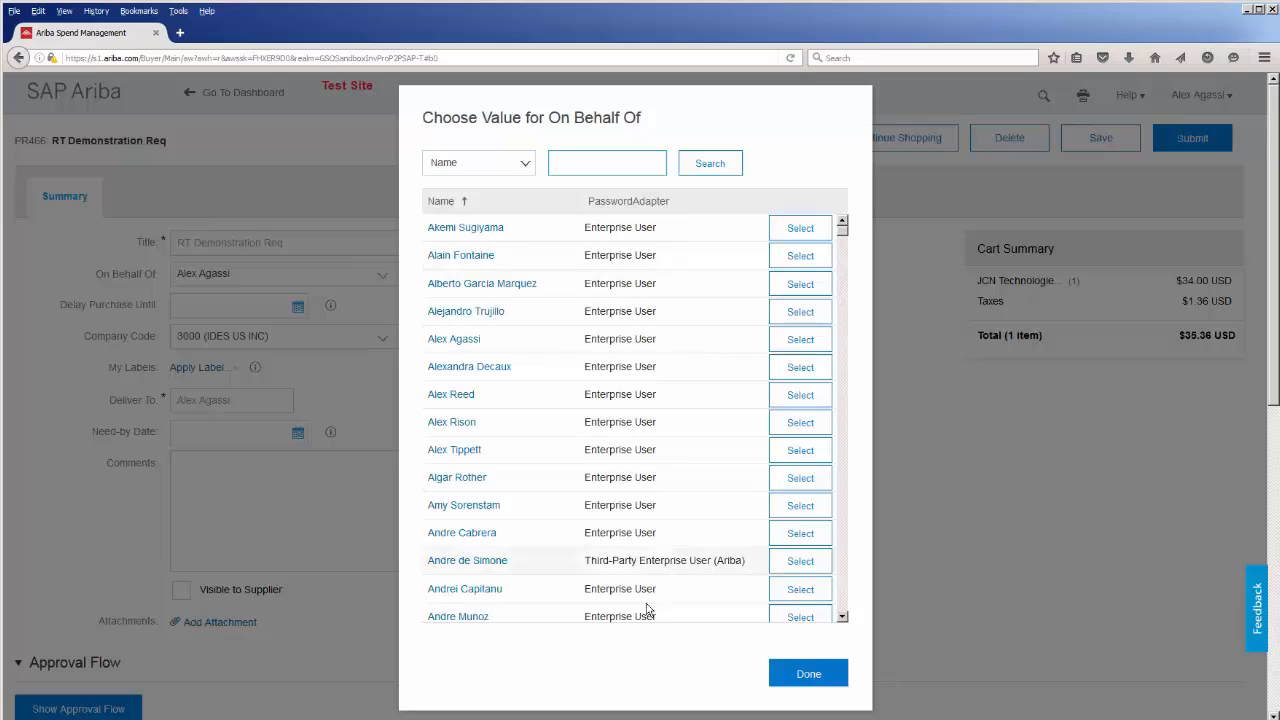
# - Close the On Behalf Of user list without choosing anyone, keeping the current user
pyautogui.click(808, 674)
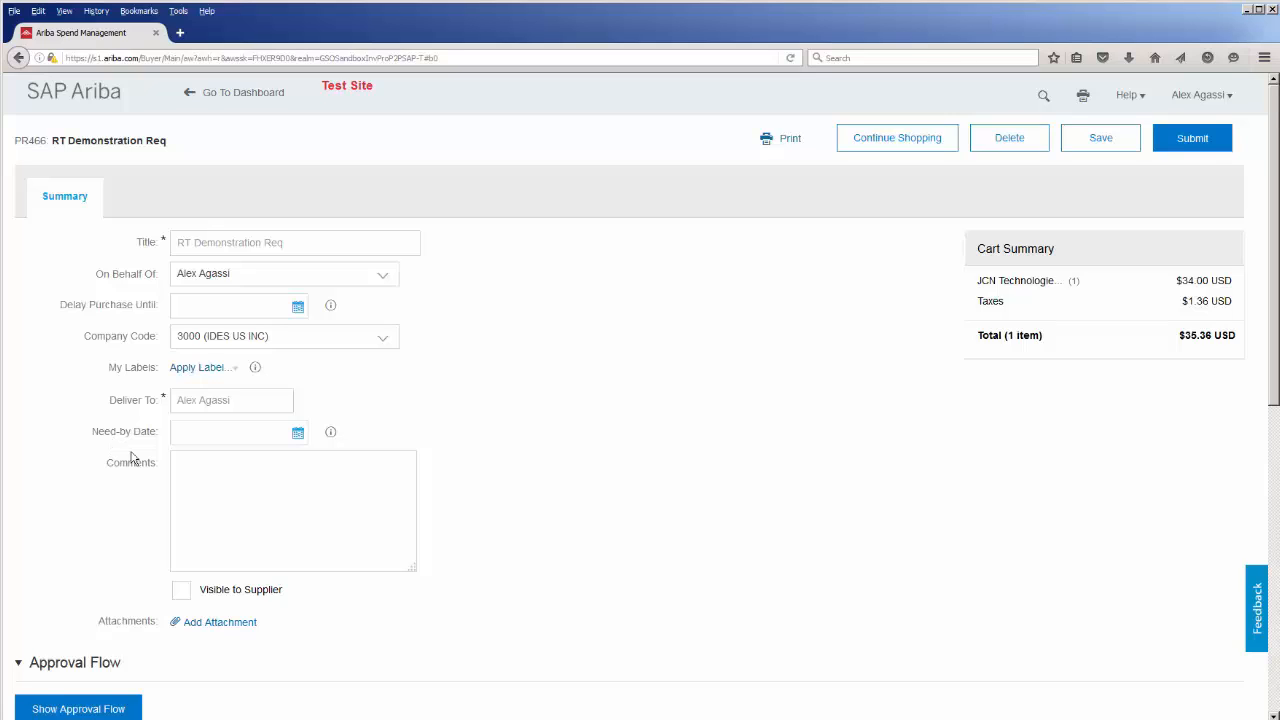
pyautogui.moveTo(331, 435)
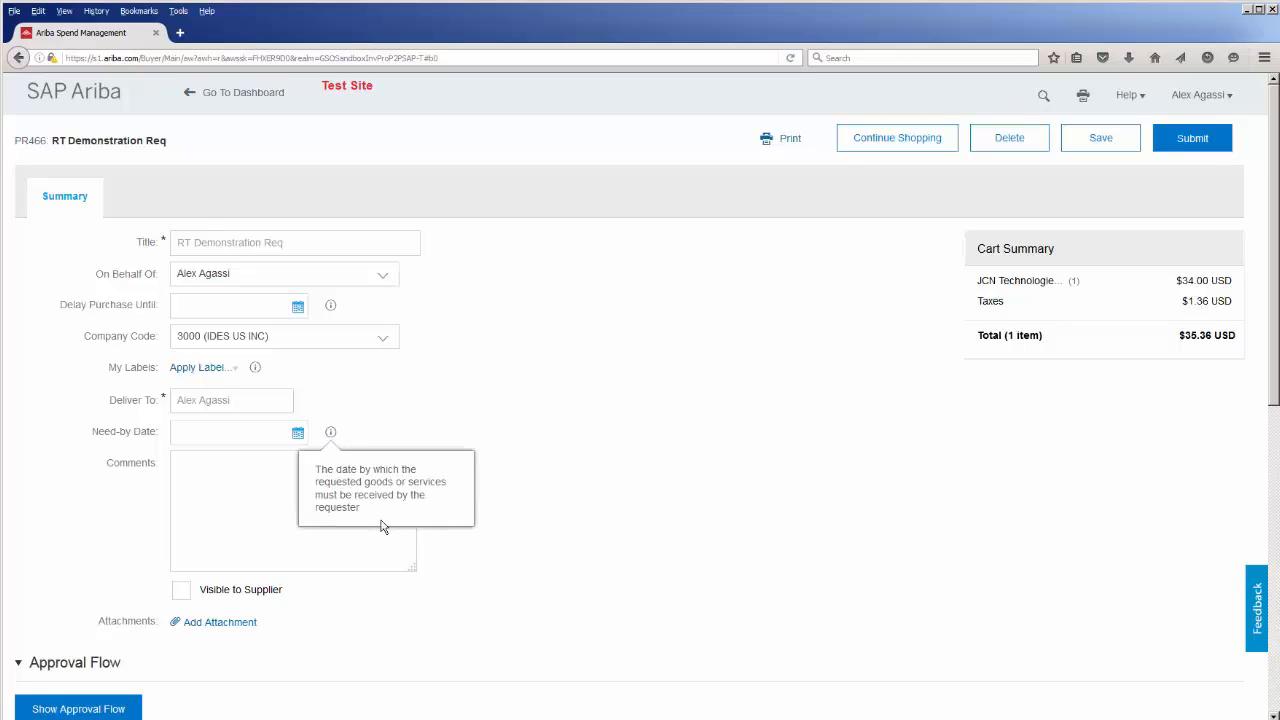
pyautogui.click(212, 499)
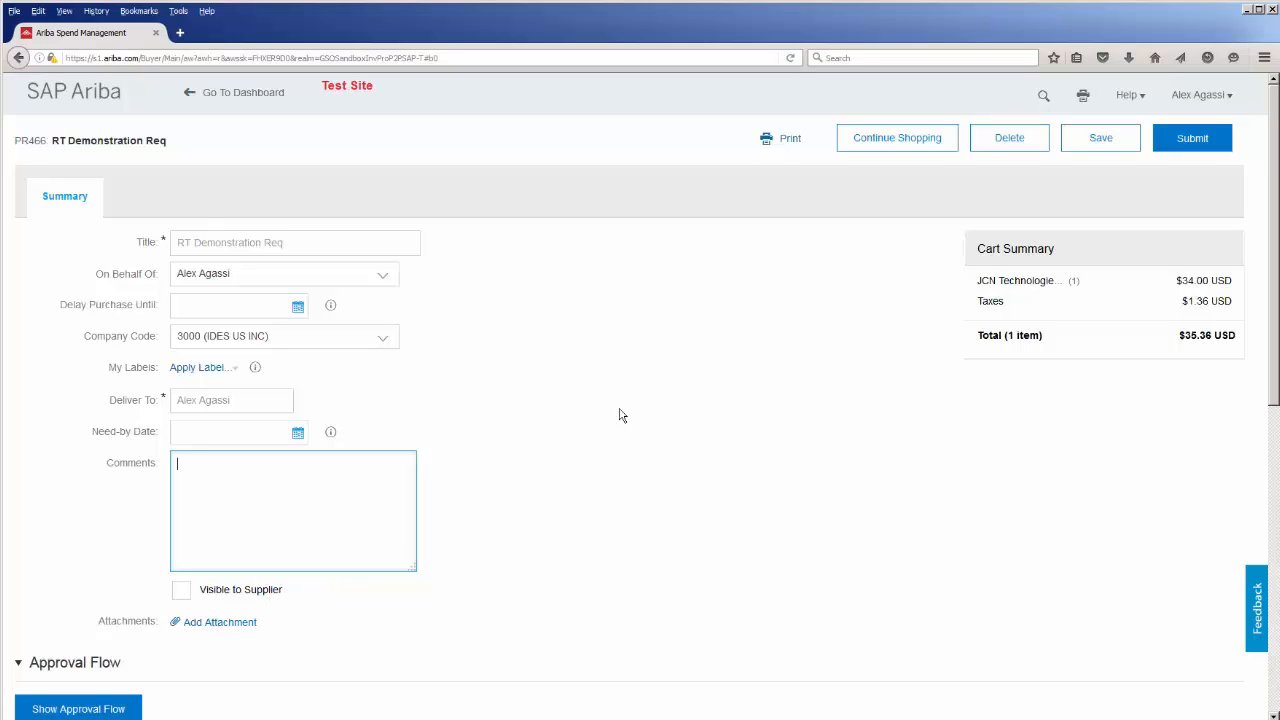
# - Scroll down to the Approval Flow and Line Items and select line 1's quantity field
pyautogui.scroll(-5, 487, 393)
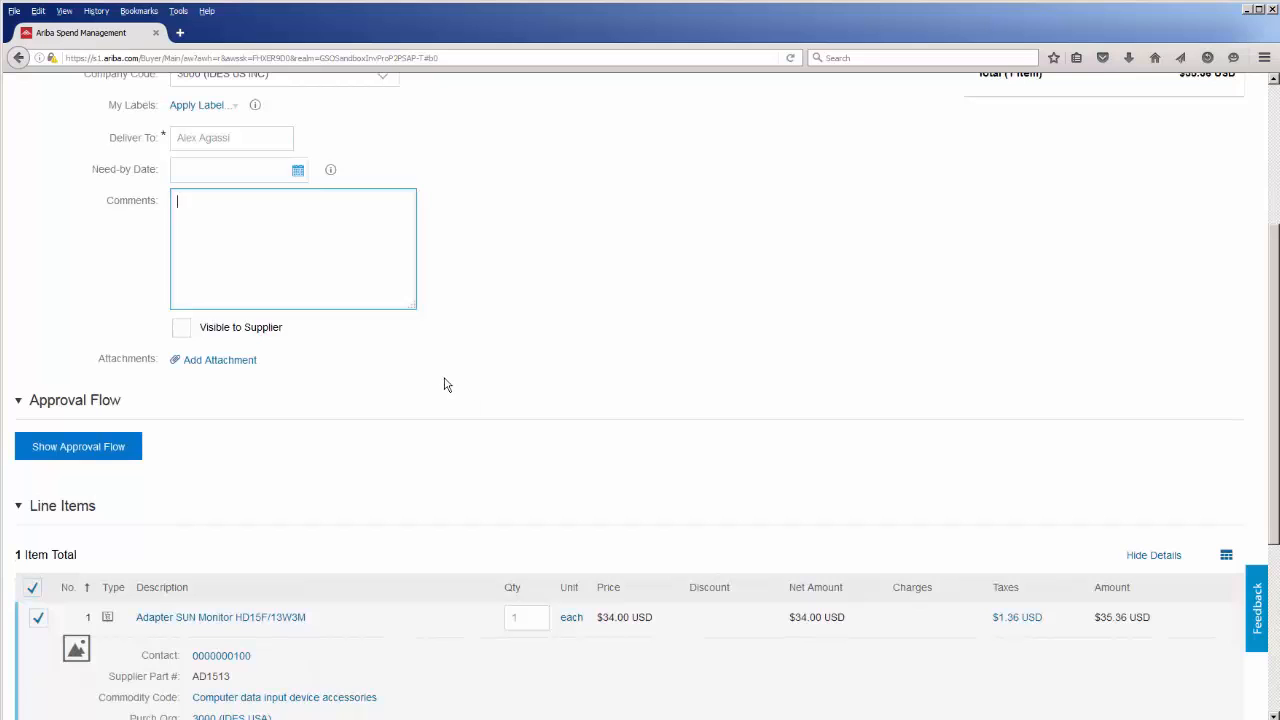
pyautogui.scroll(-3, 447, 385)
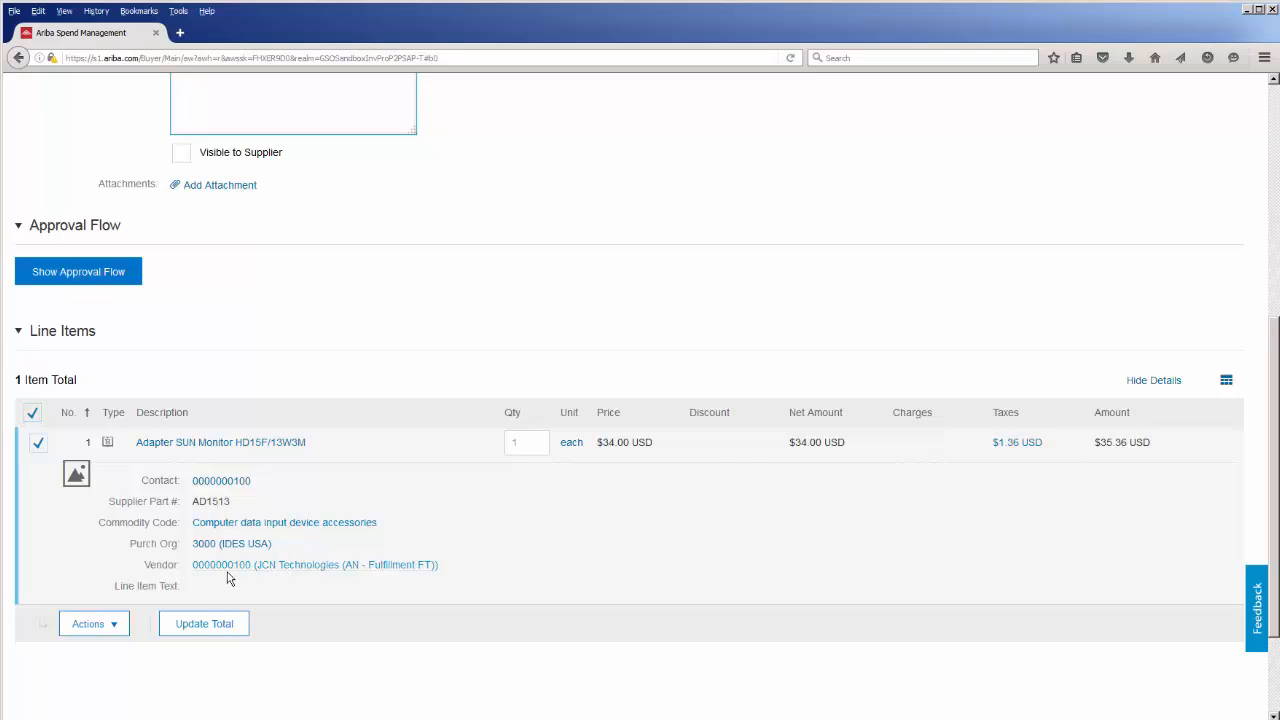
pyautogui.click(527, 444)
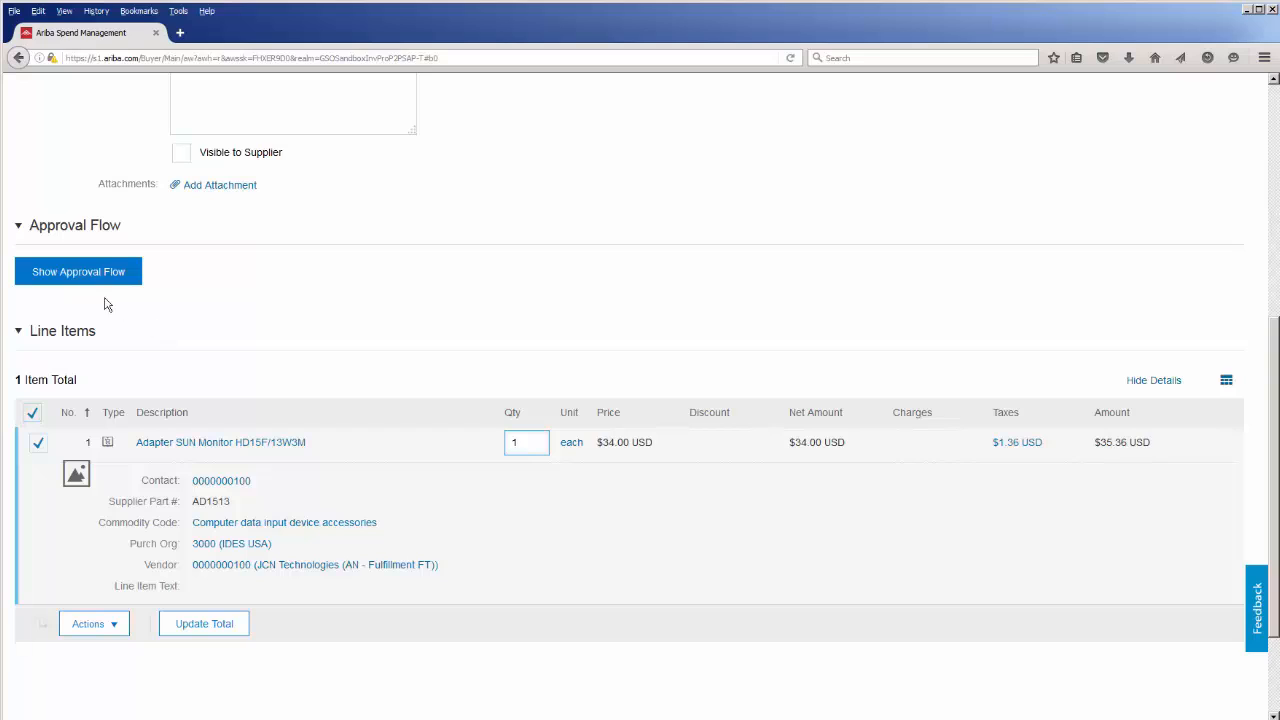
# - Display PR466's approval flow: Submitted, two pending approvers, then Approved
pyautogui.click(80, 273)
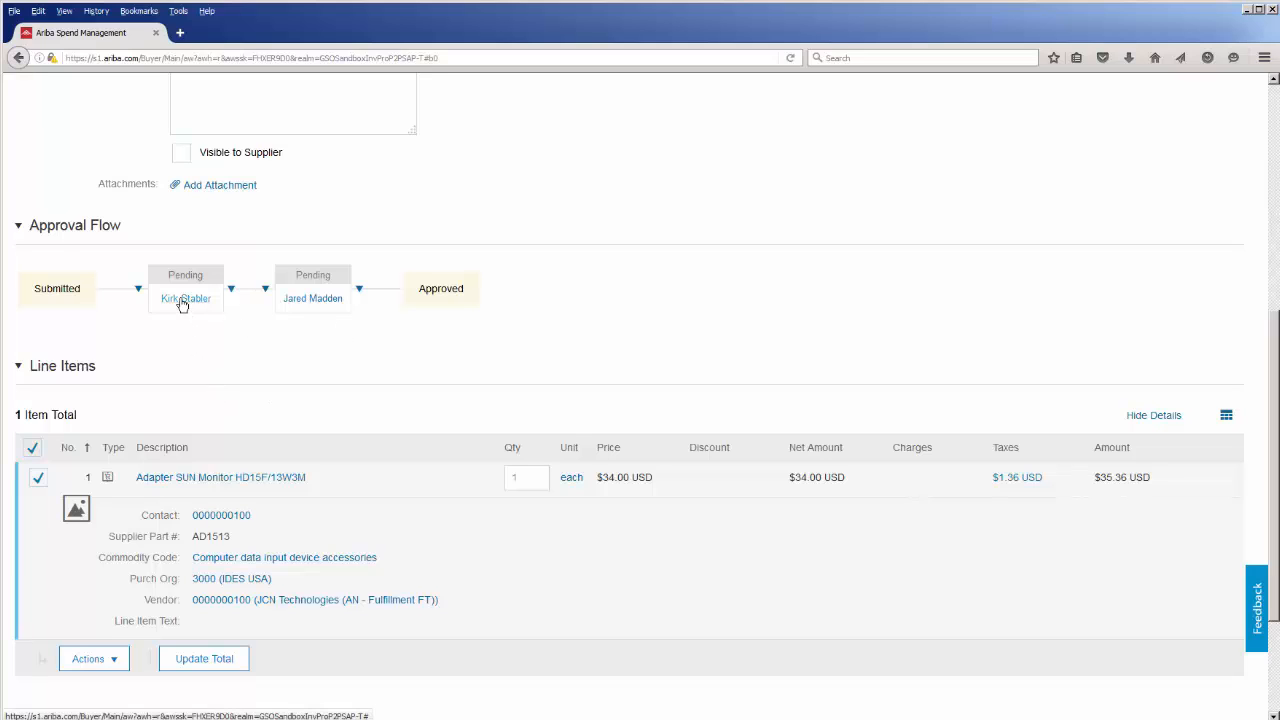
pyautogui.moveTo(183, 305)
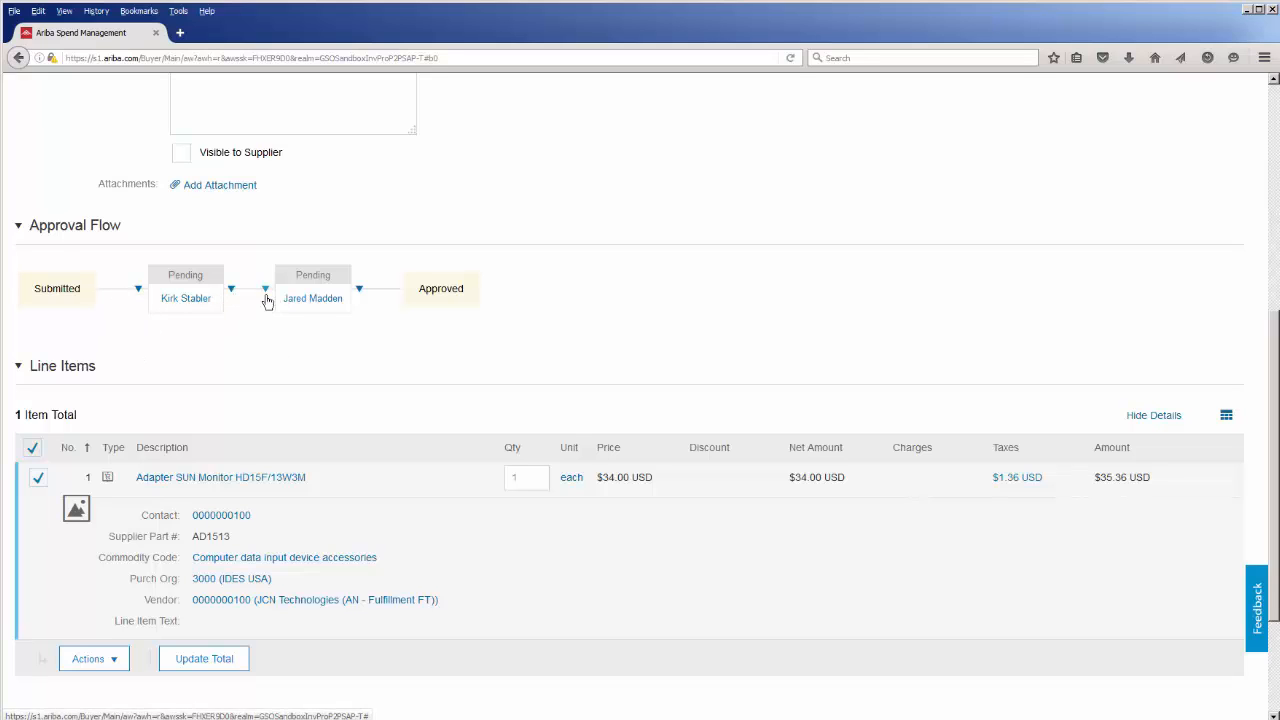
pyautogui.click(138, 290)
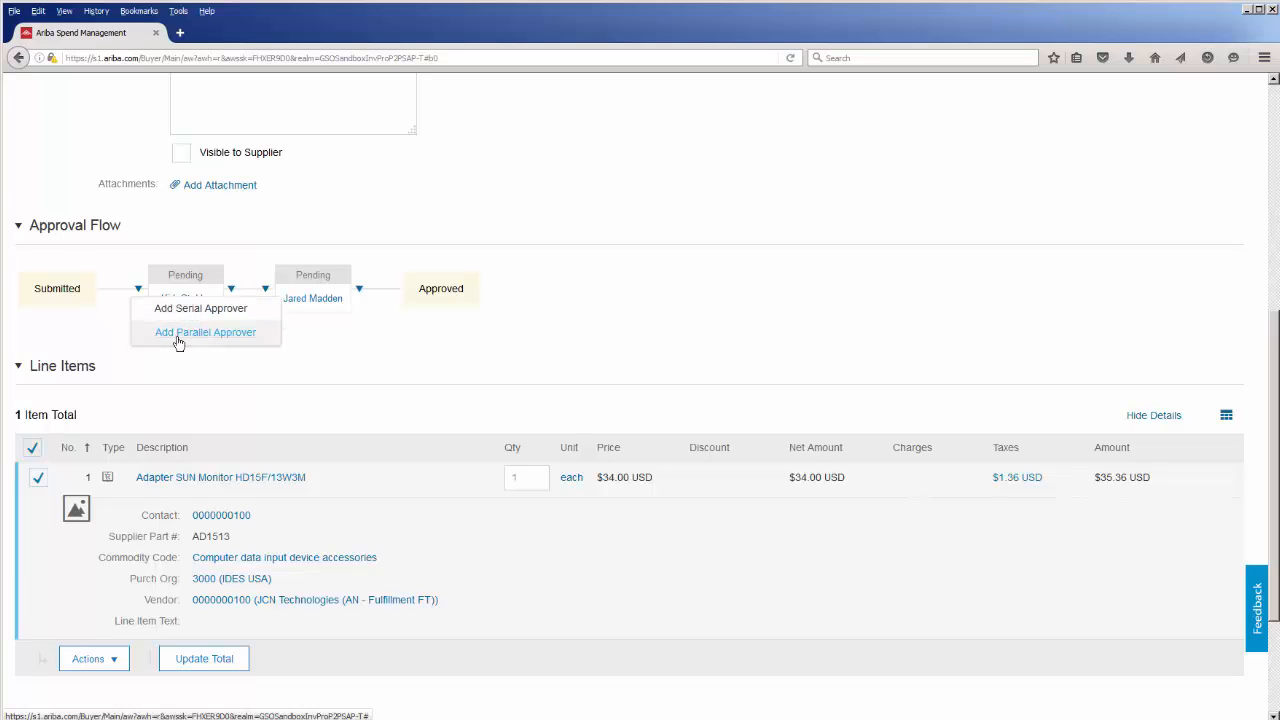
pyautogui.click(360, 348)
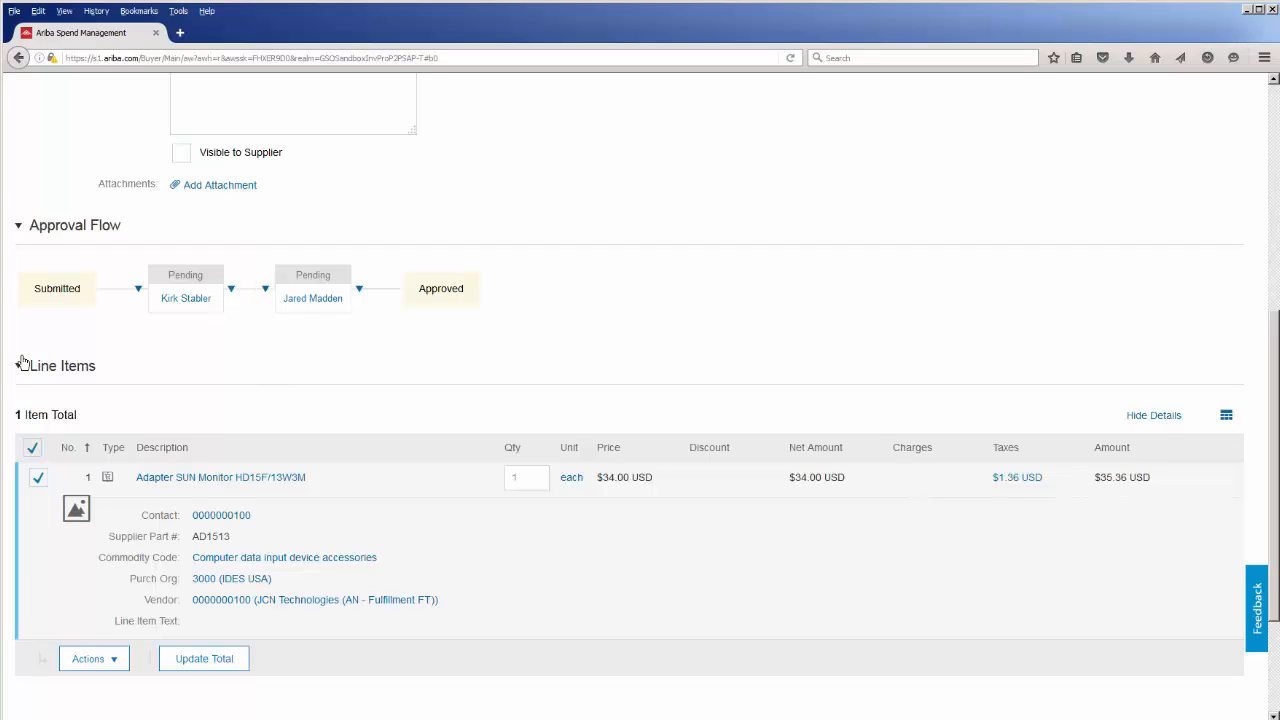
pyautogui.moveTo(192, 305)
pyautogui.scroll(-3, 60, 320)
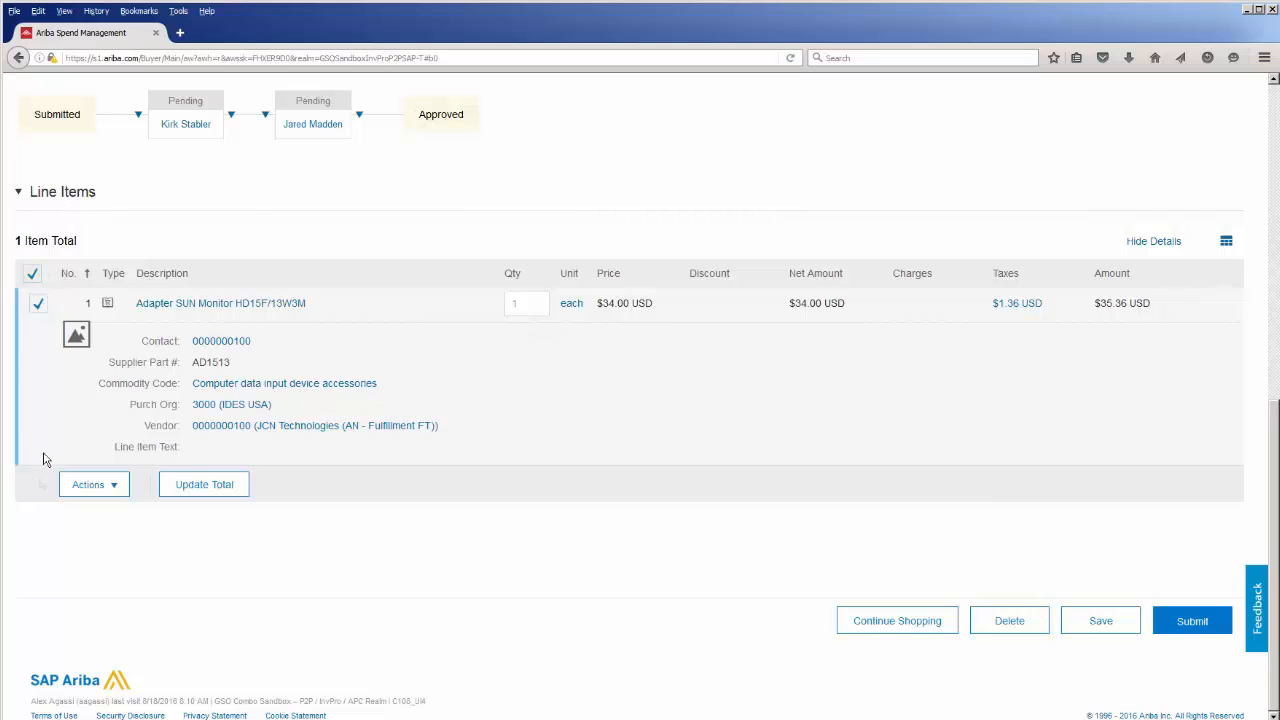
pyautogui.click(116, 492)
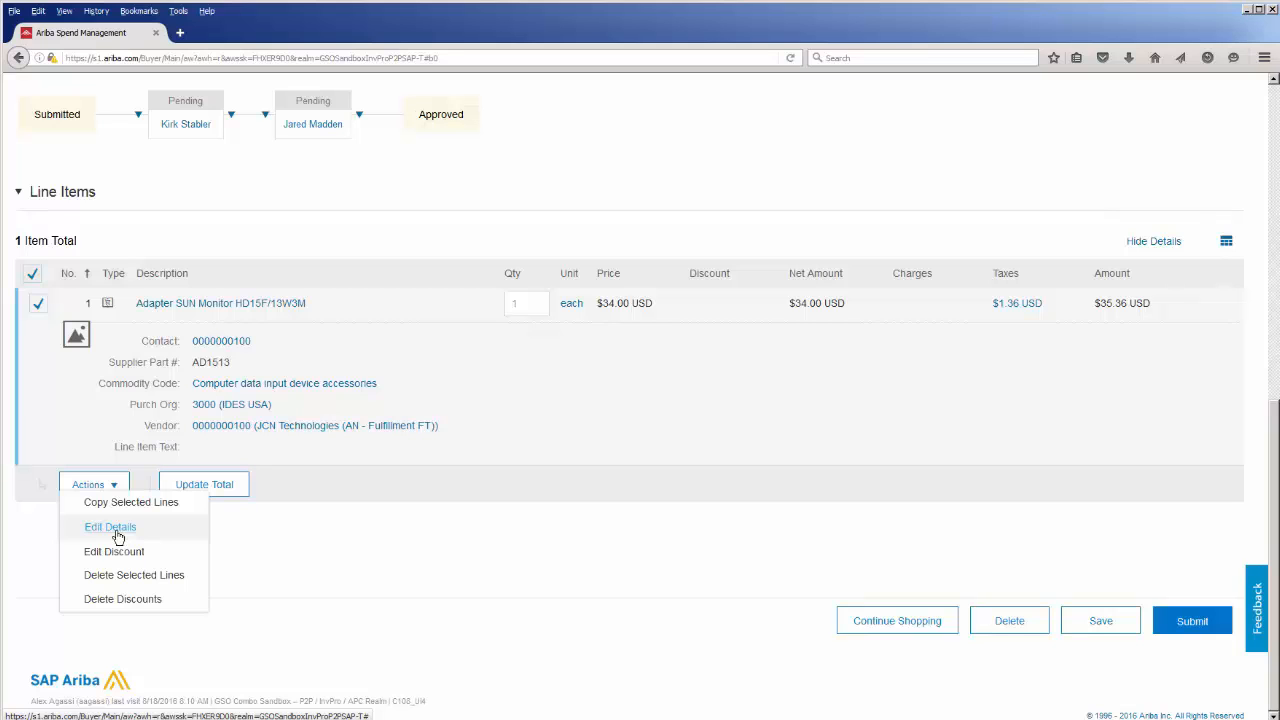
pyautogui.click(115, 531)
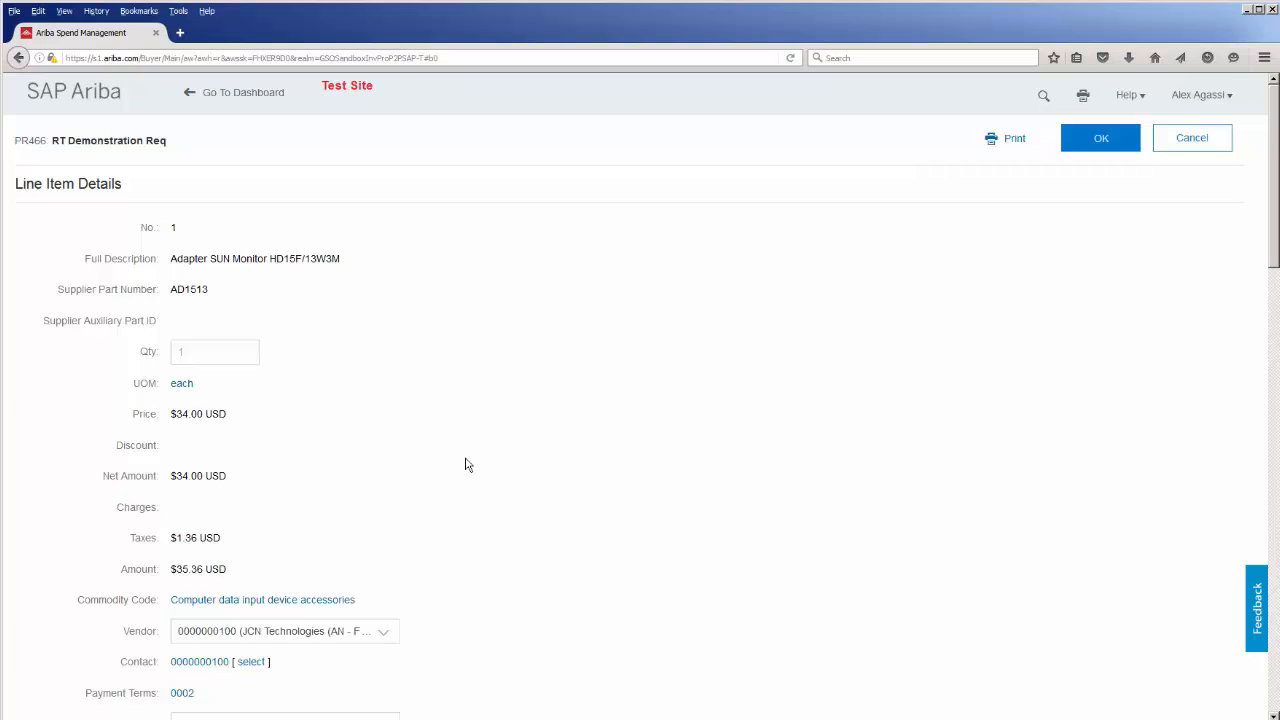
pyautogui.scroll(-2, 465, 465)
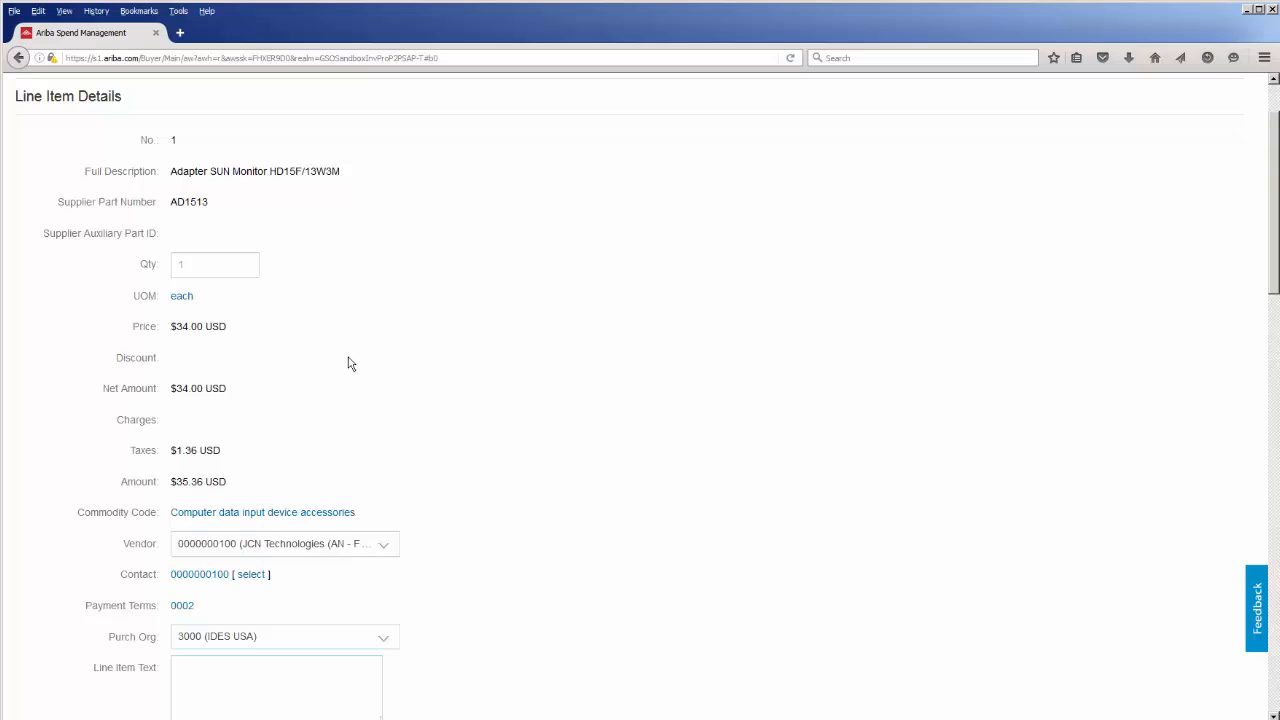
pyautogui.scroll(-2, 350, 365)
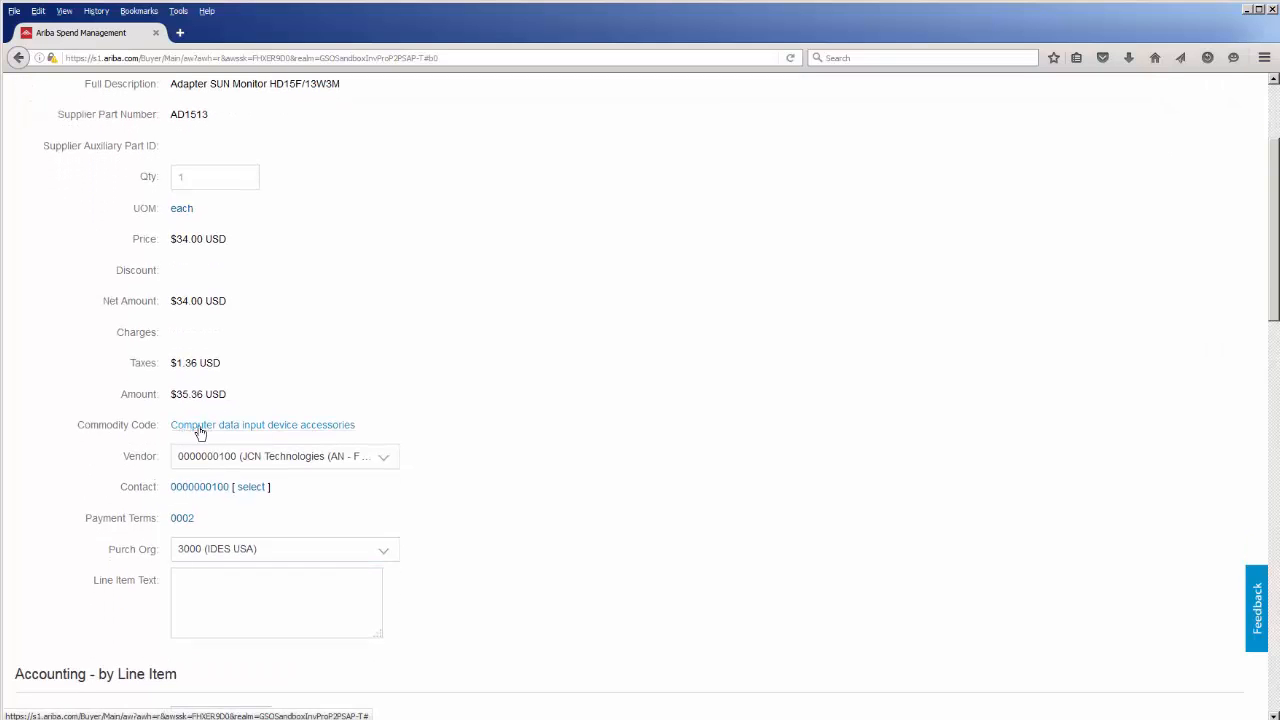
pyautogui.scroll(-2, 520, 370)
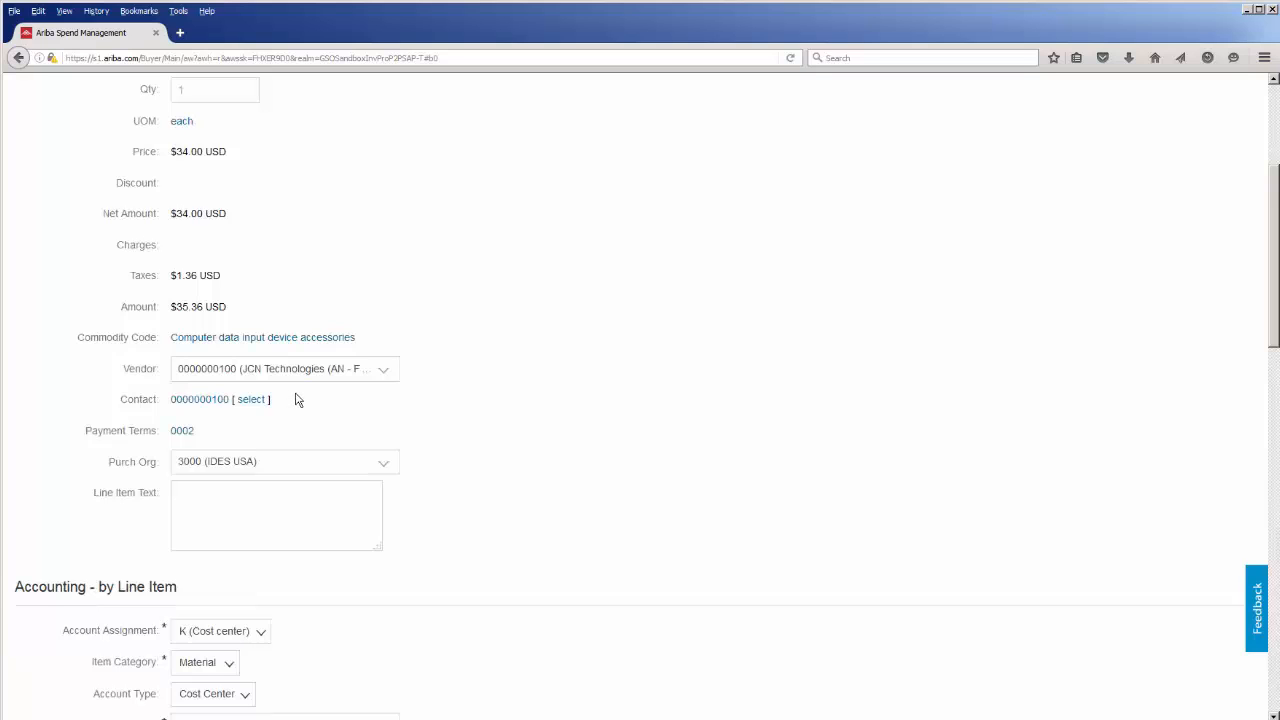
pyautogui.scroll(-2, 297, 400)
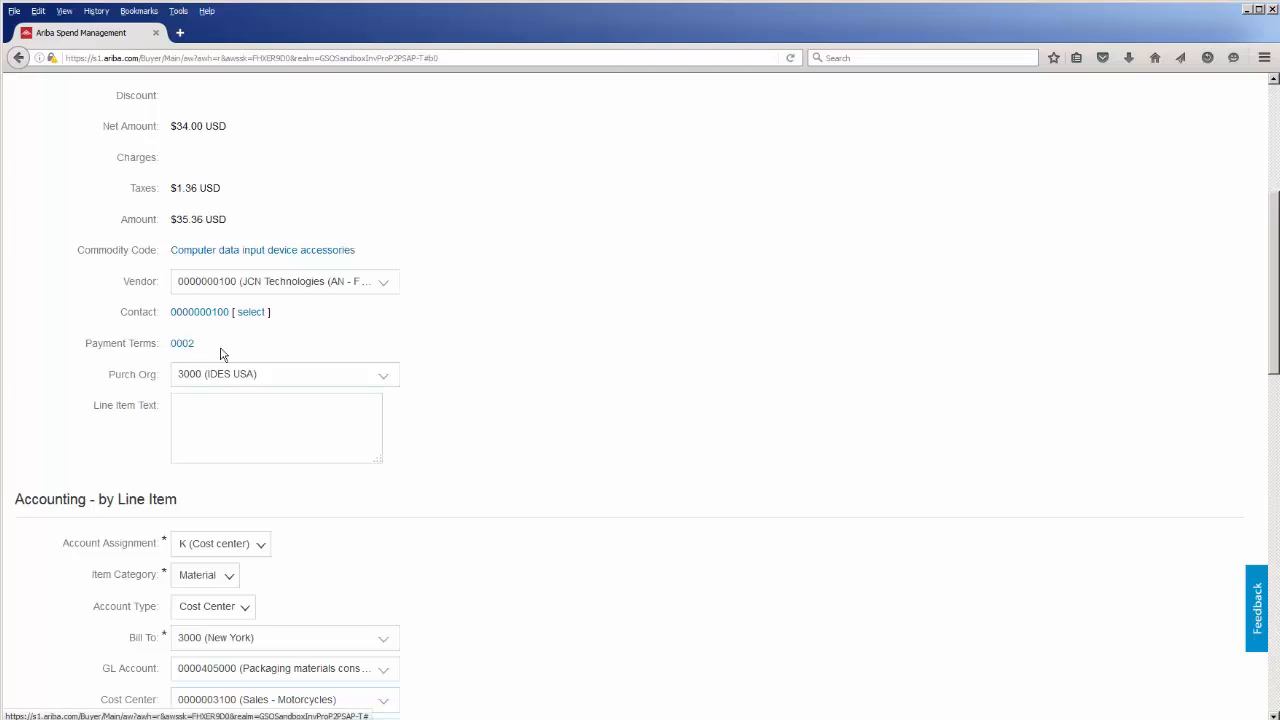
pyautogui.scroll(3, 510, 338)
pyautogui.scroll(3, 508, 338)
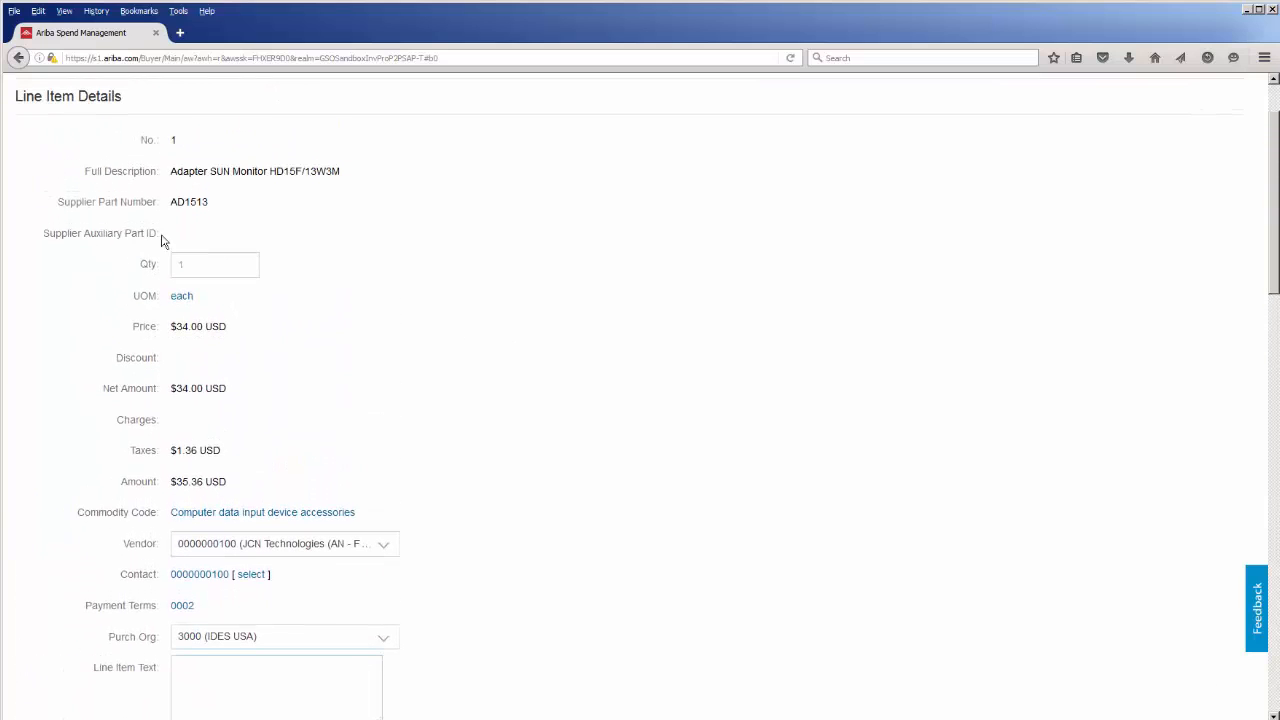
pyautogui.scroll(-10, 70, 566)
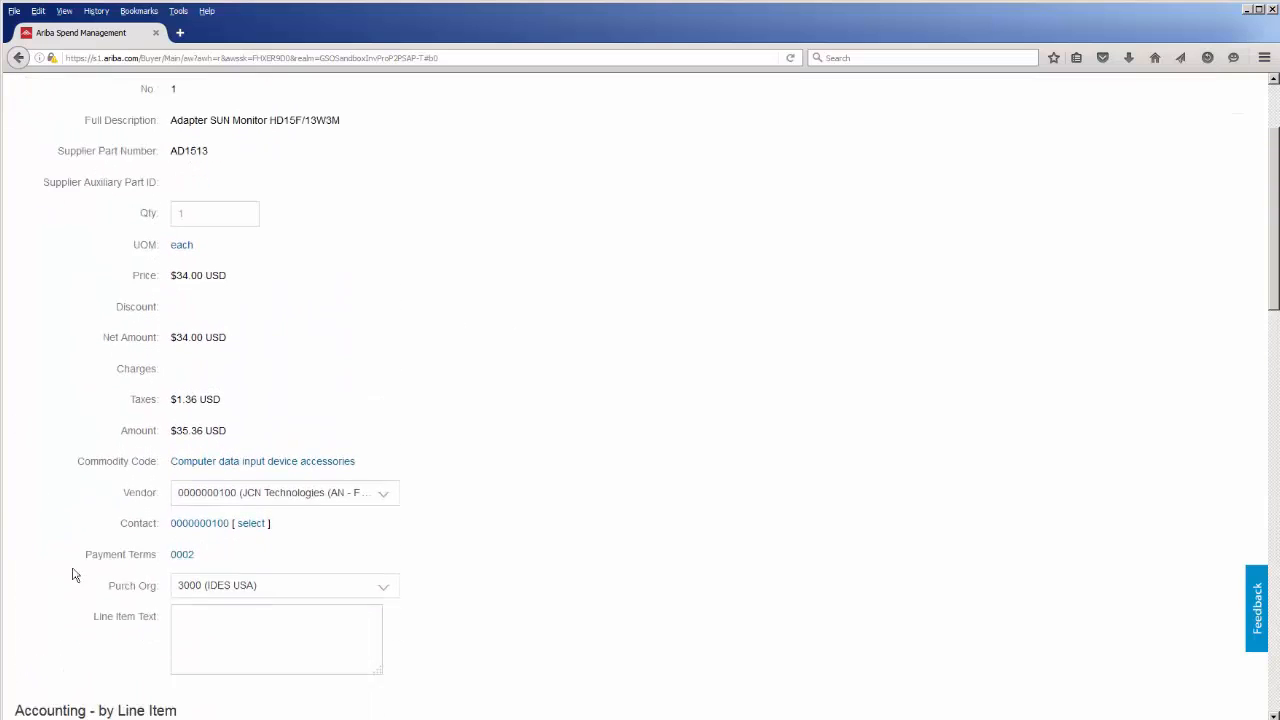
pyautogui.scroll(-1, 67, 562)
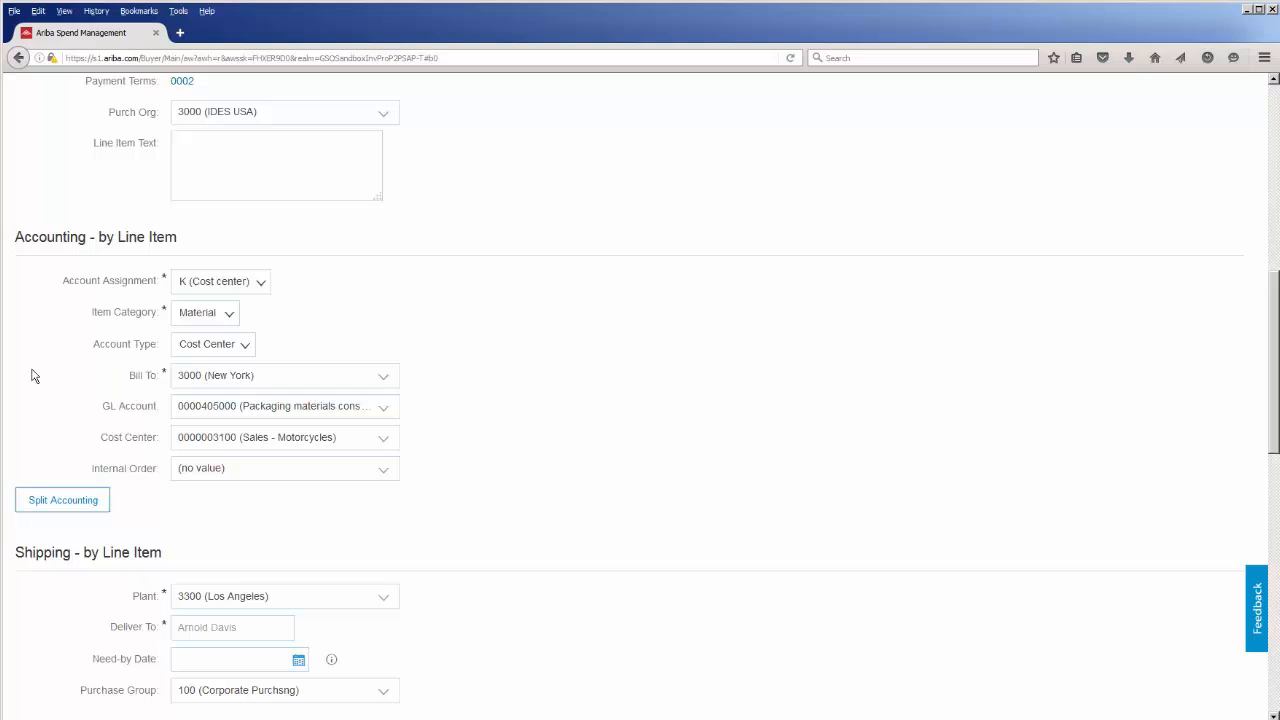
pyautogui.scroll(5, 31, 375)
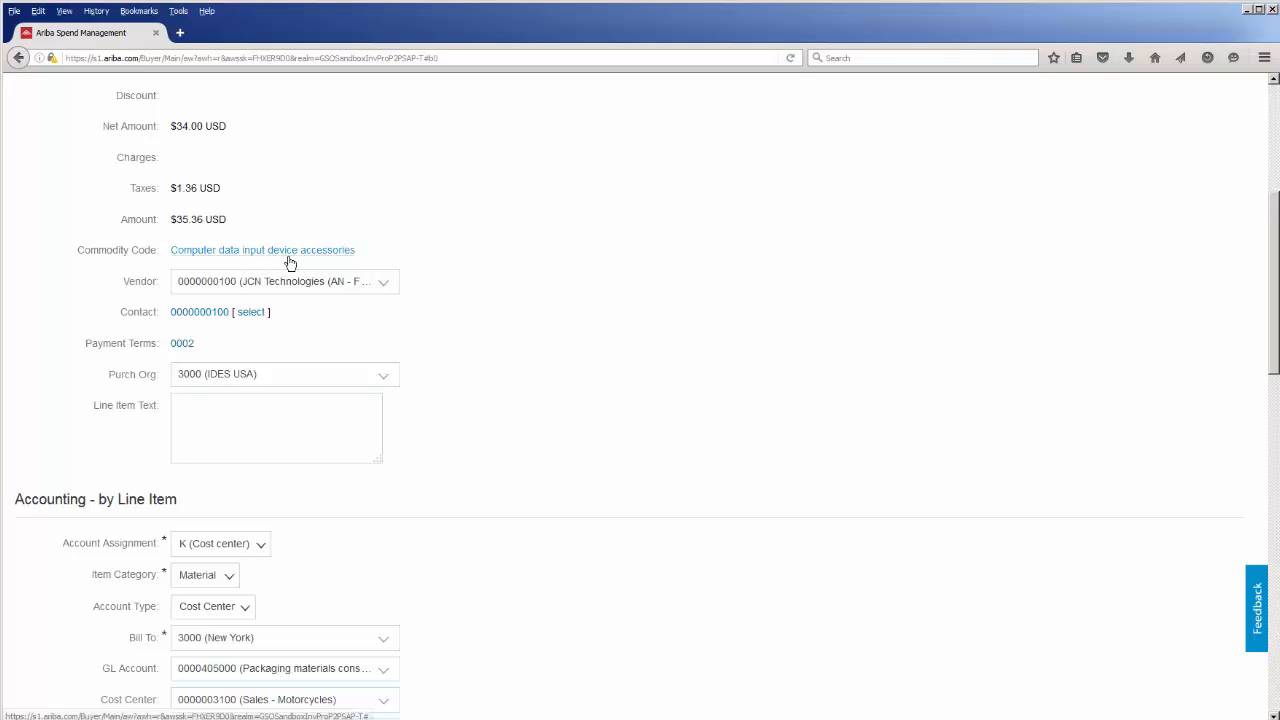
pyautogui.scroll(-3, 74, 417)
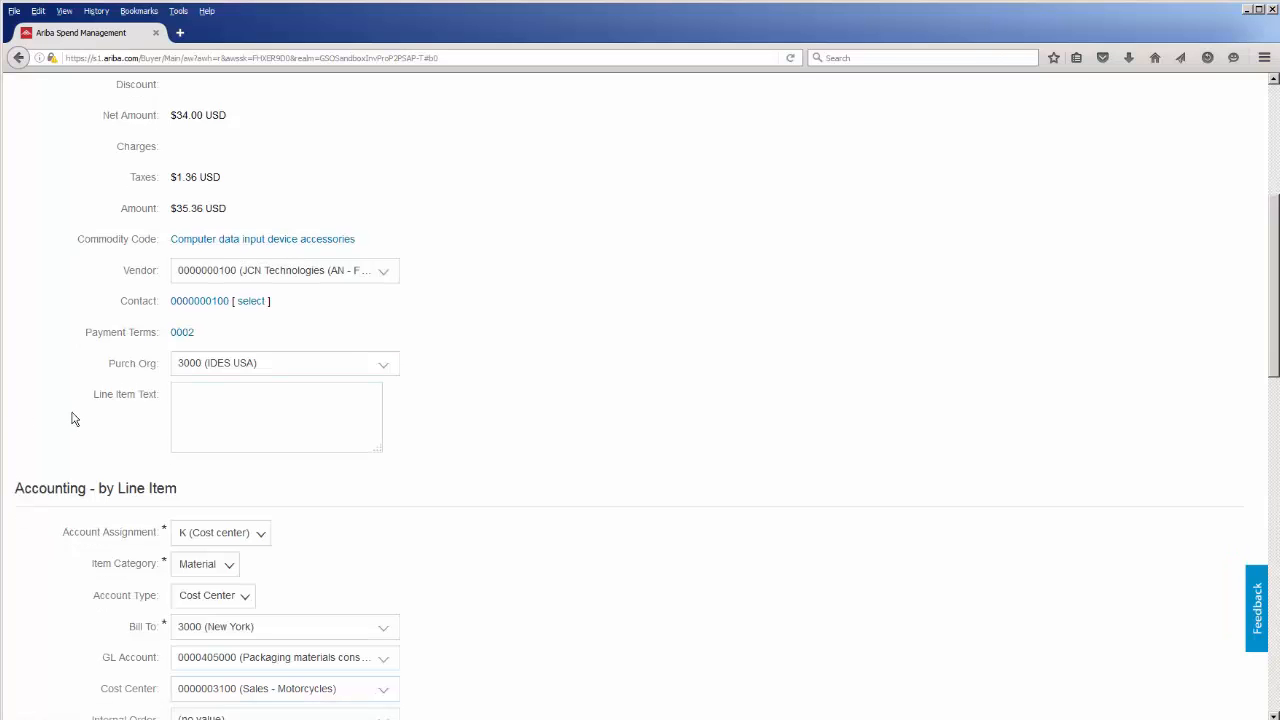
pyautogui.scroll(-2, 20, 405)
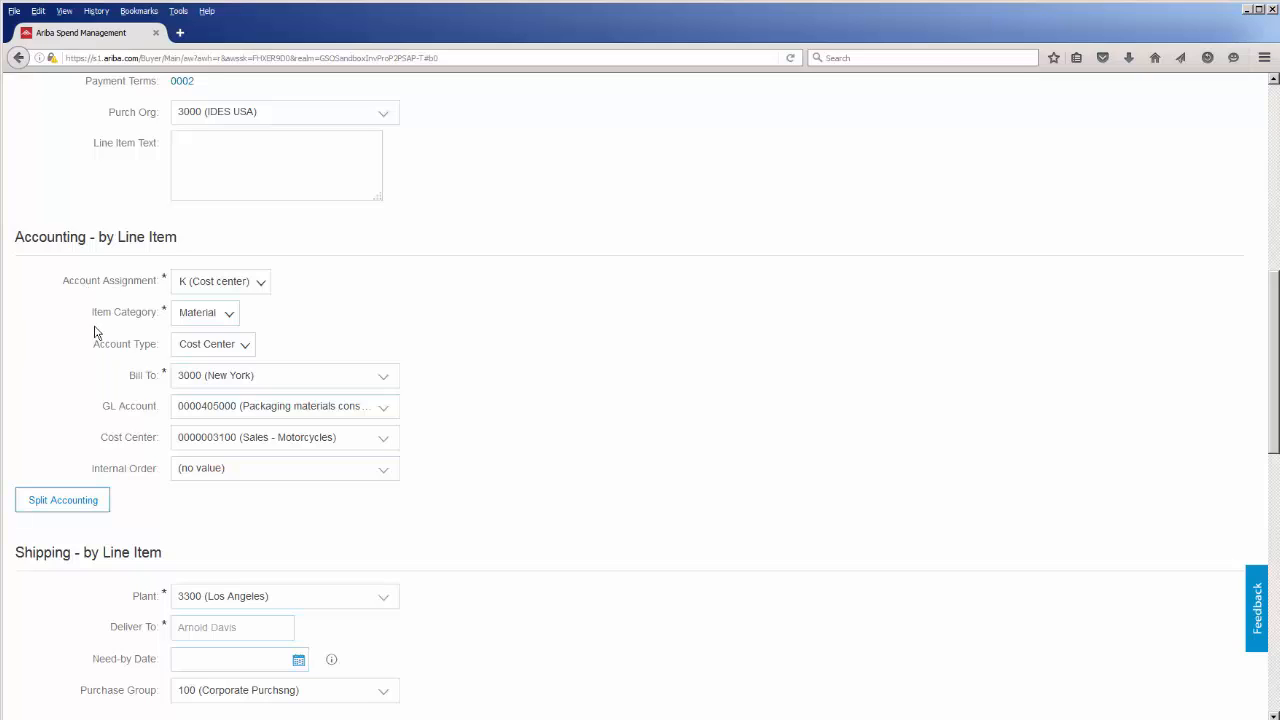
# - Open split accounting for the Adapter SUN Monitor line, keeping Split By on Percentage (100% / 0%)
pyautogui.click(57, 500)
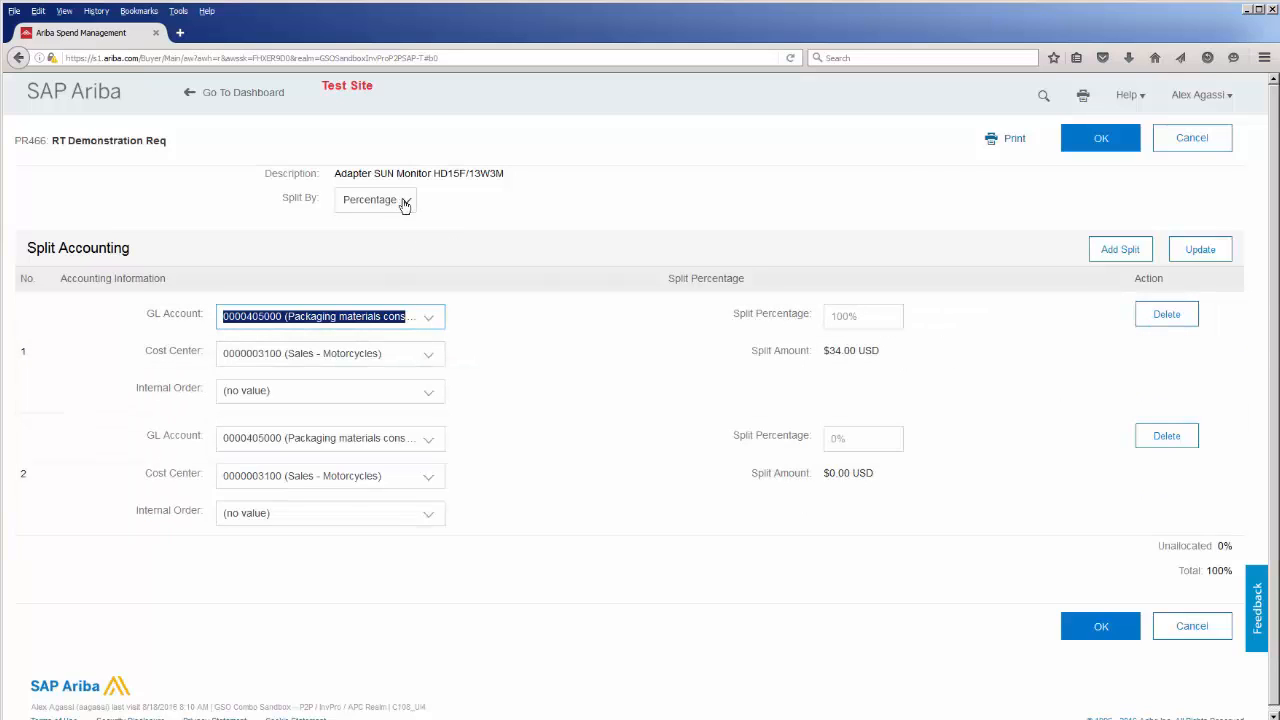
pyautogui.click(406, 203)
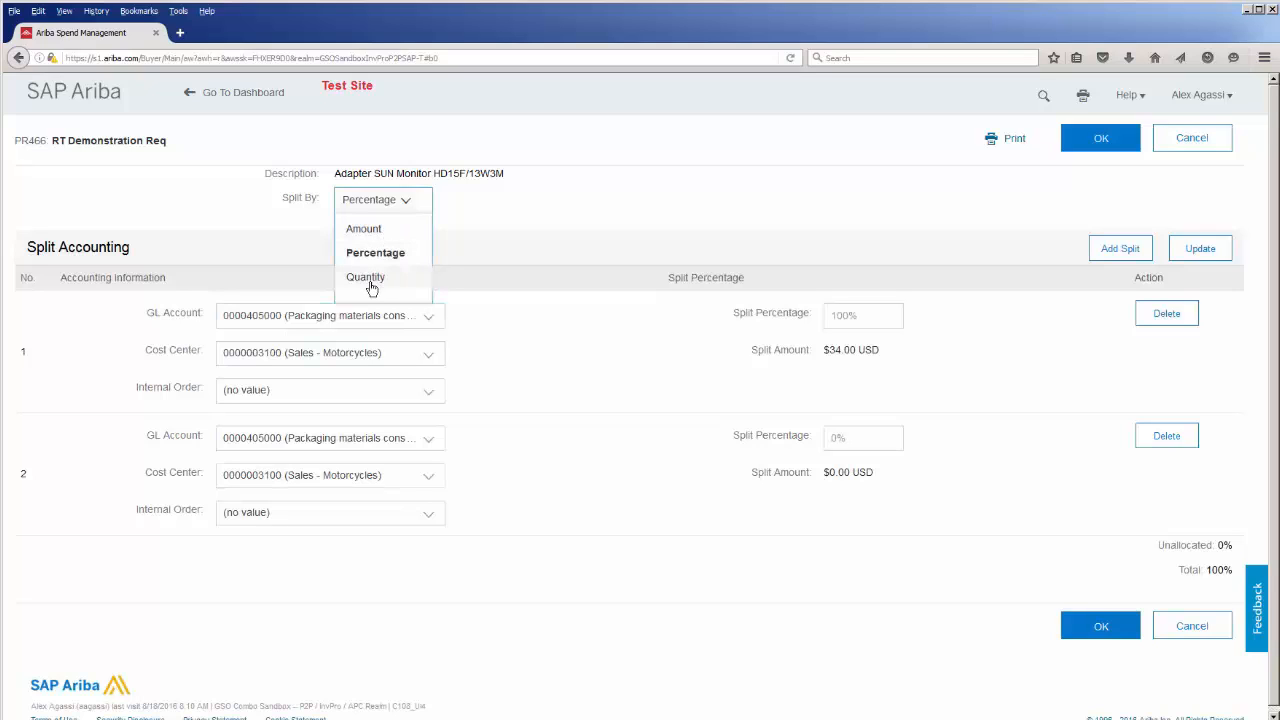
pyautogui.click(600, 228)
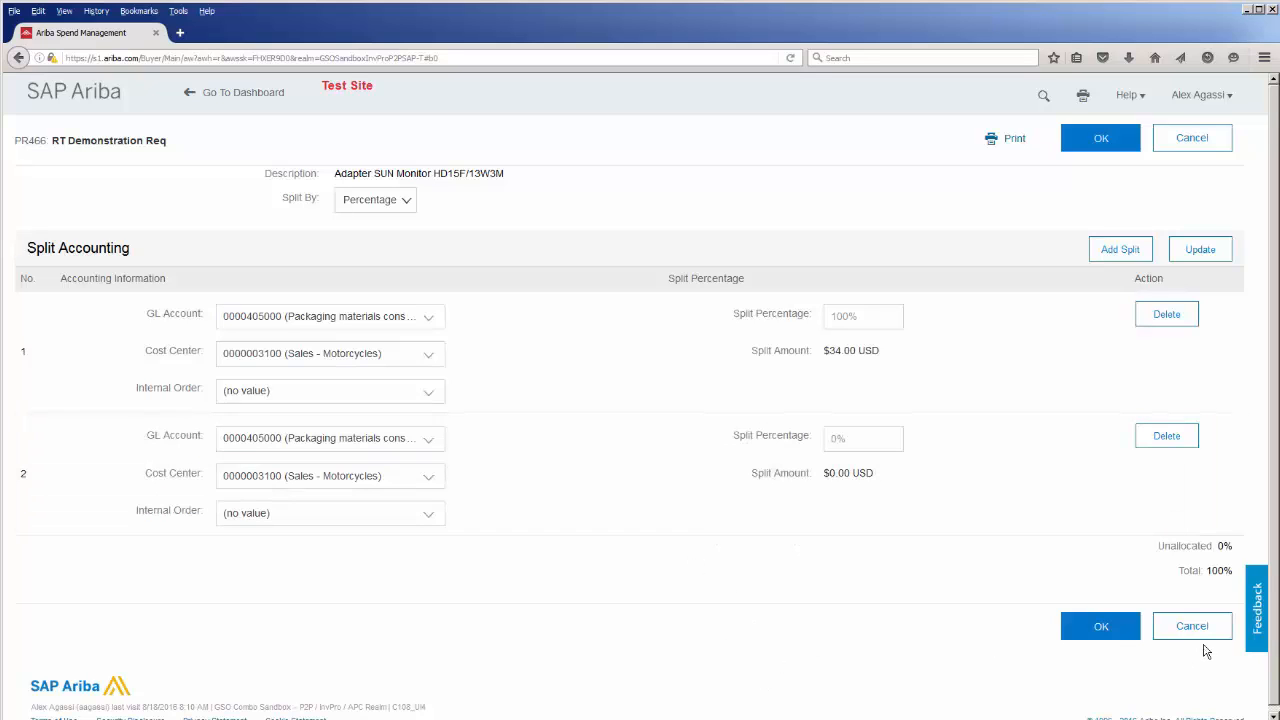
# - Cancel the split and review the line's Taxes: 4.0% sales tax, $1.36 on $34.00, no charges
pyautogui.click(1177, 628)
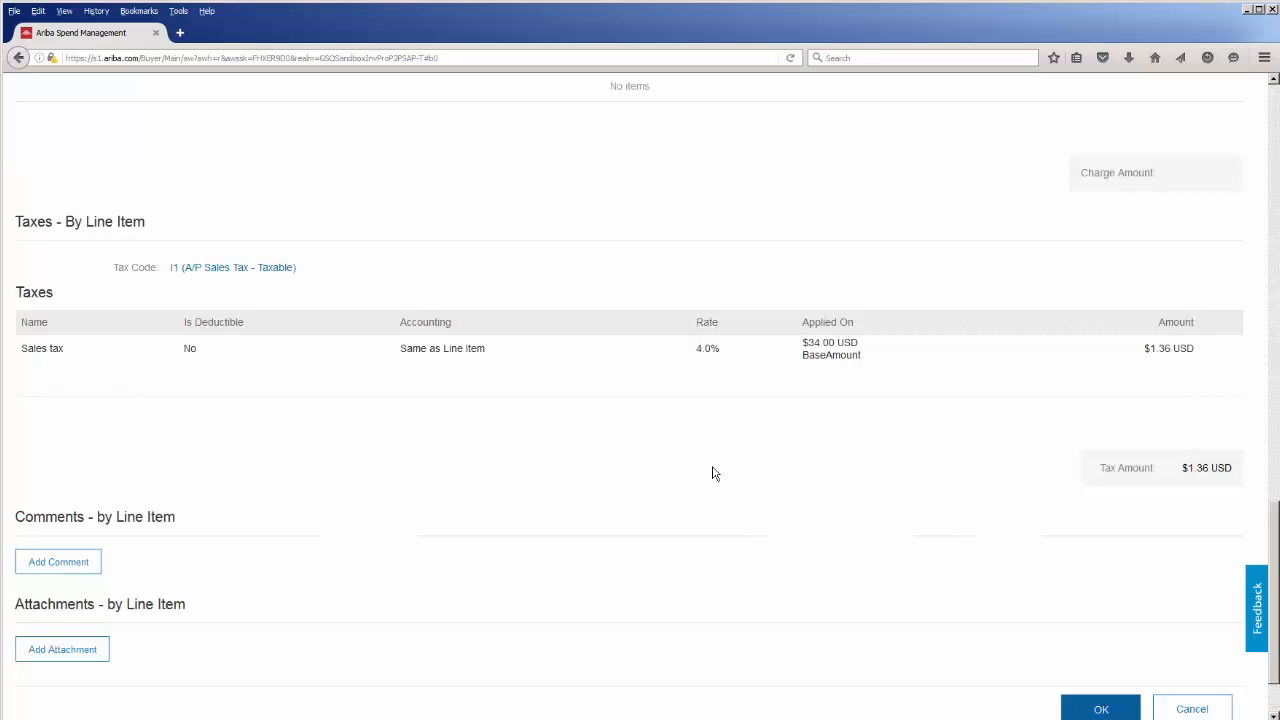
pyautogui.scroll(4, 514, 470)
pyautogui.scroll(8, 514, 470)
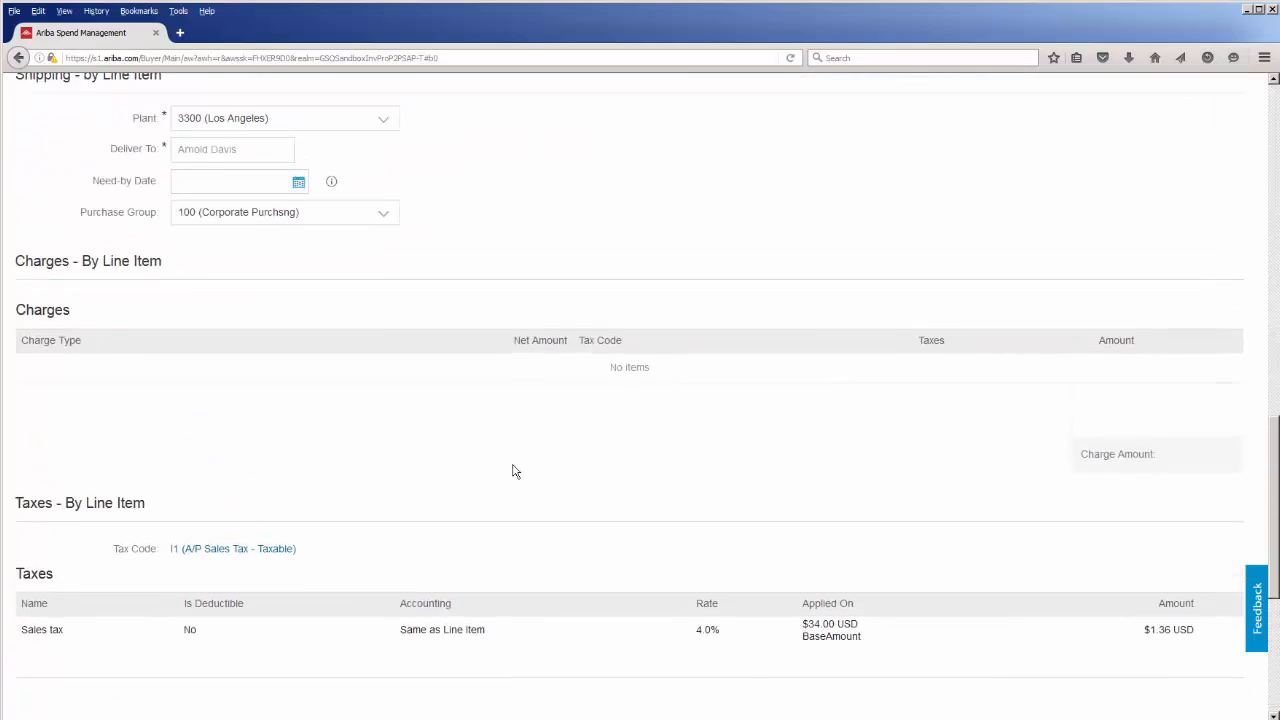
pyautogui.scroll(5, 514, 470)
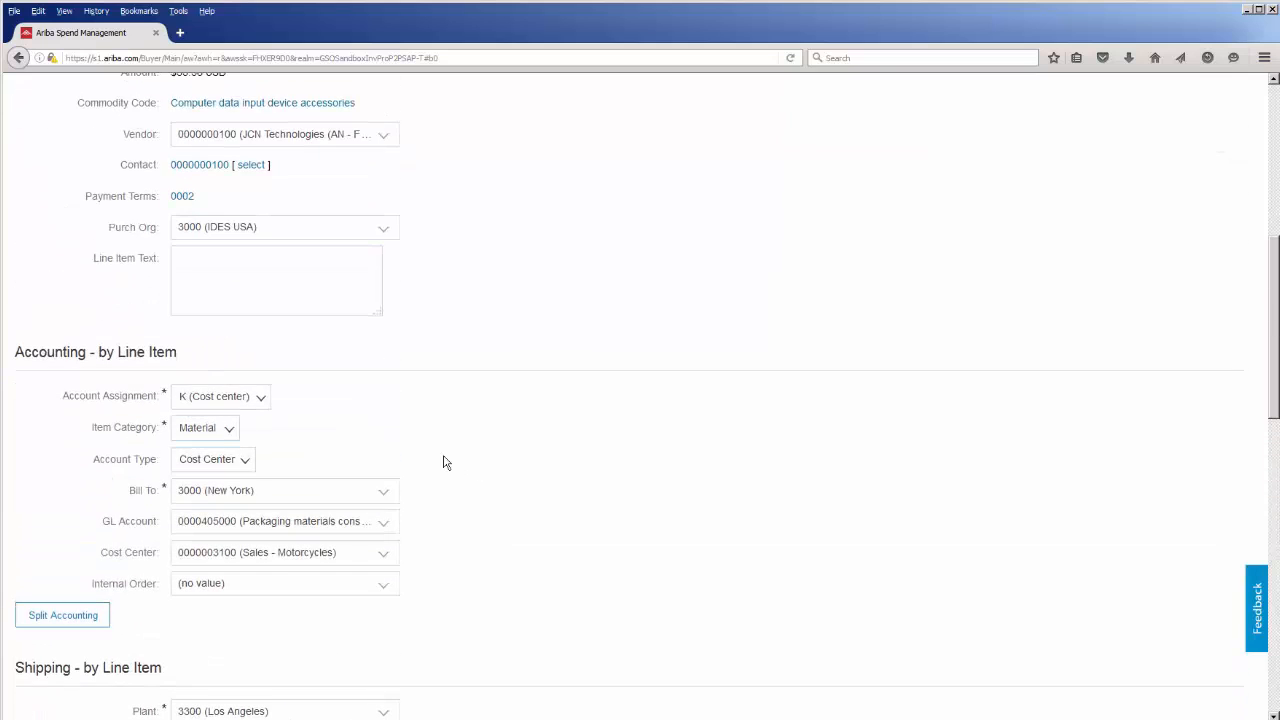
pyautogui.scroll(-7, 63, 486)
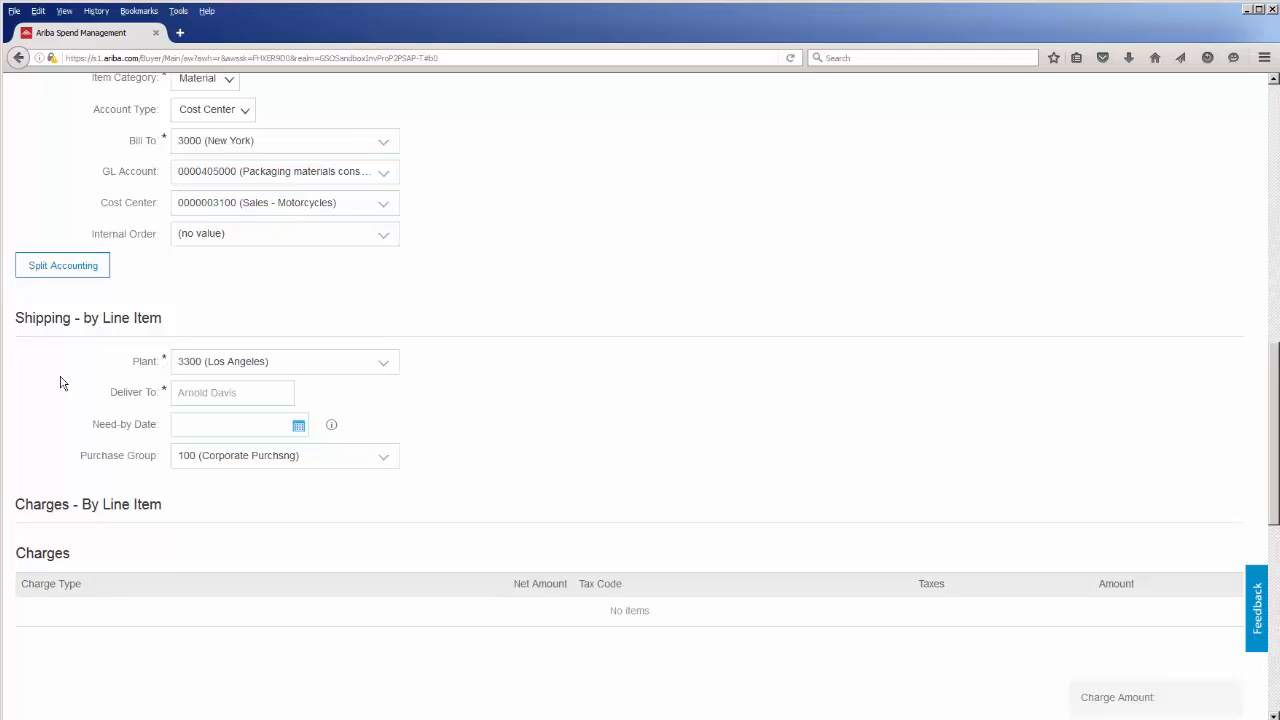
pyautogui.scroll(-2, 680, 280)
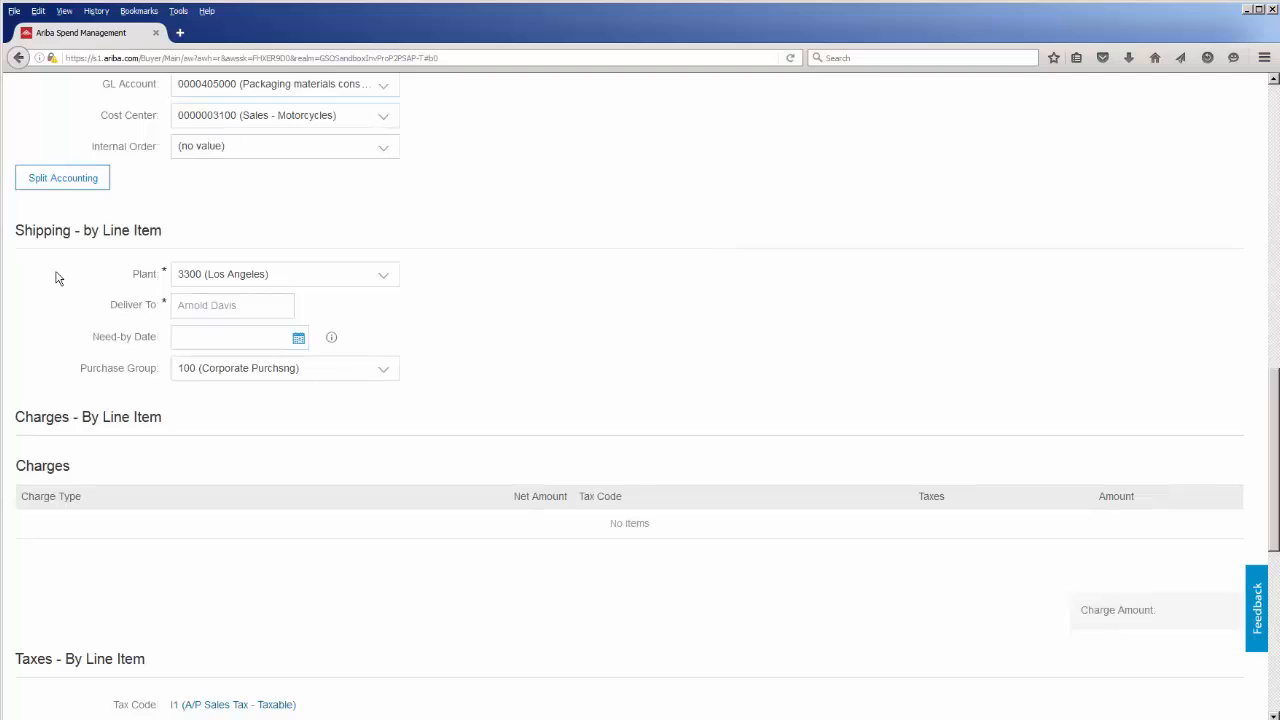
pyautogui.scroll(-5, 56, 278)
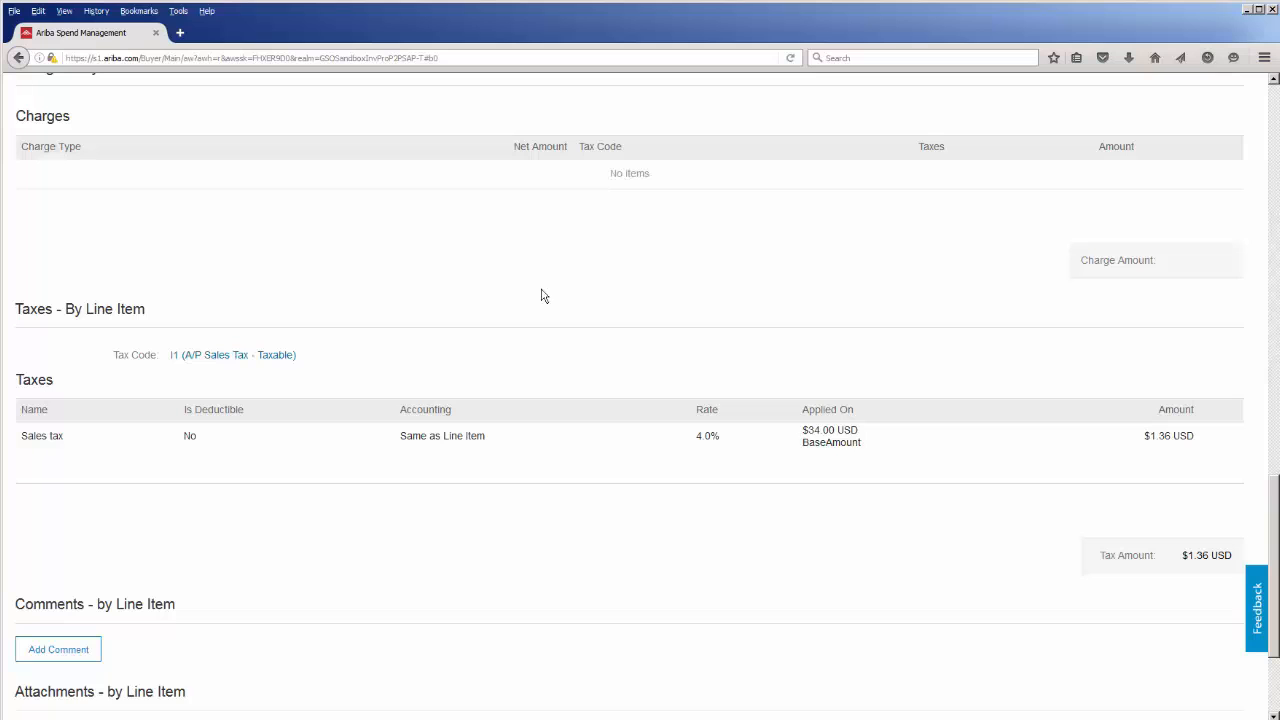
pyautogui.scroll(-3, 217, 209)
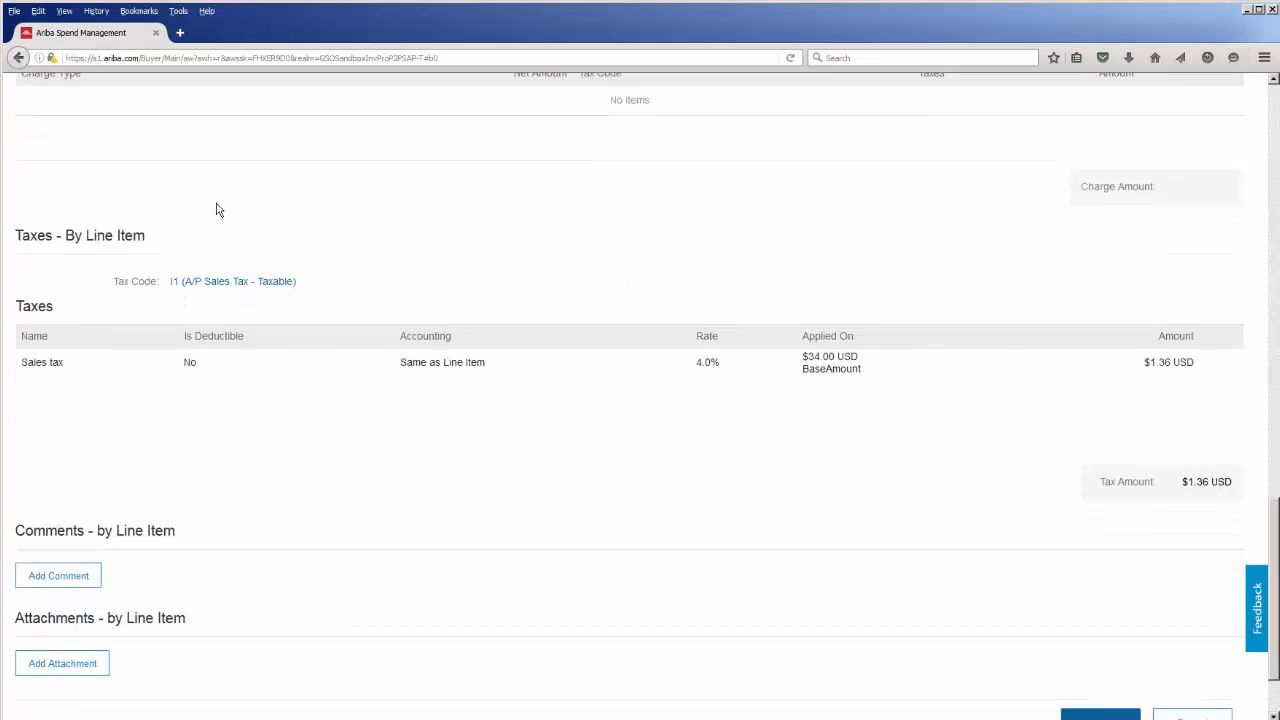
pyautogui.scroll(5, 230, 310)
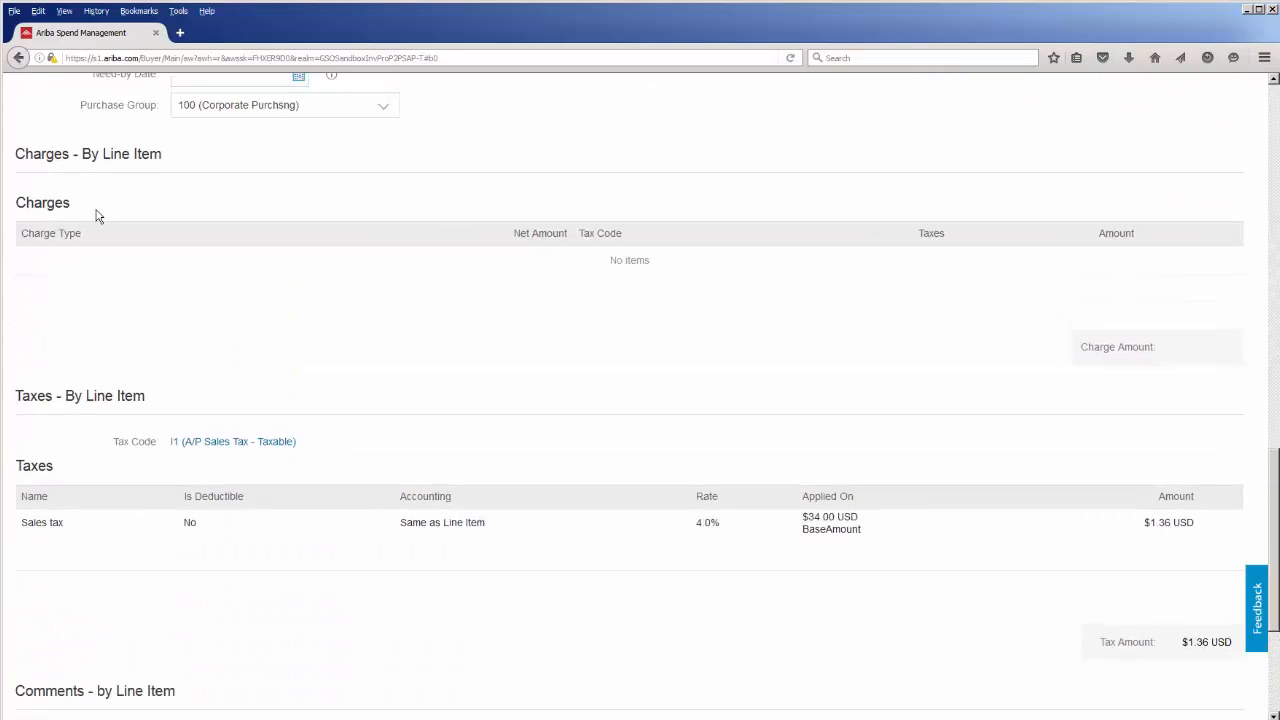
pyautogui.scroll(-3, 127, 274)
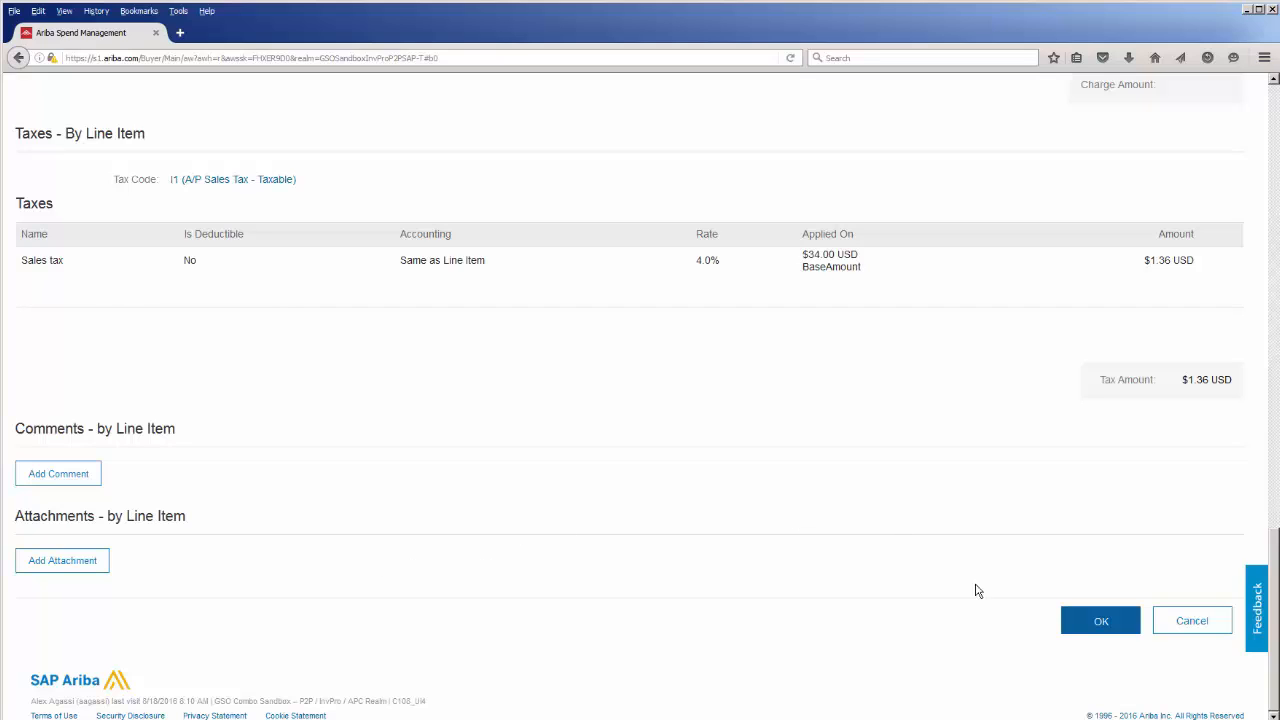
# - Confirm the line details with OK and scroll up to the PR466 summary totalling $35.36 USD
pyautogui.click(1100, 621)
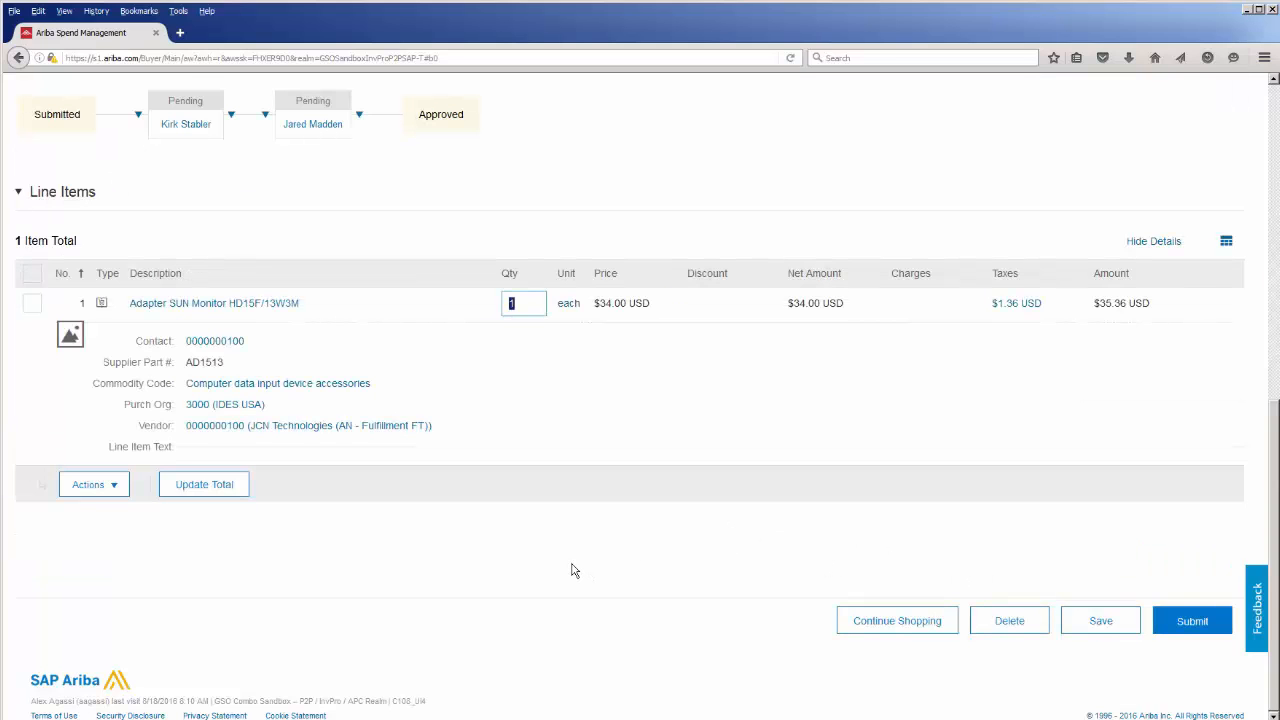
pyautogui.scroll(3, 571, 571)
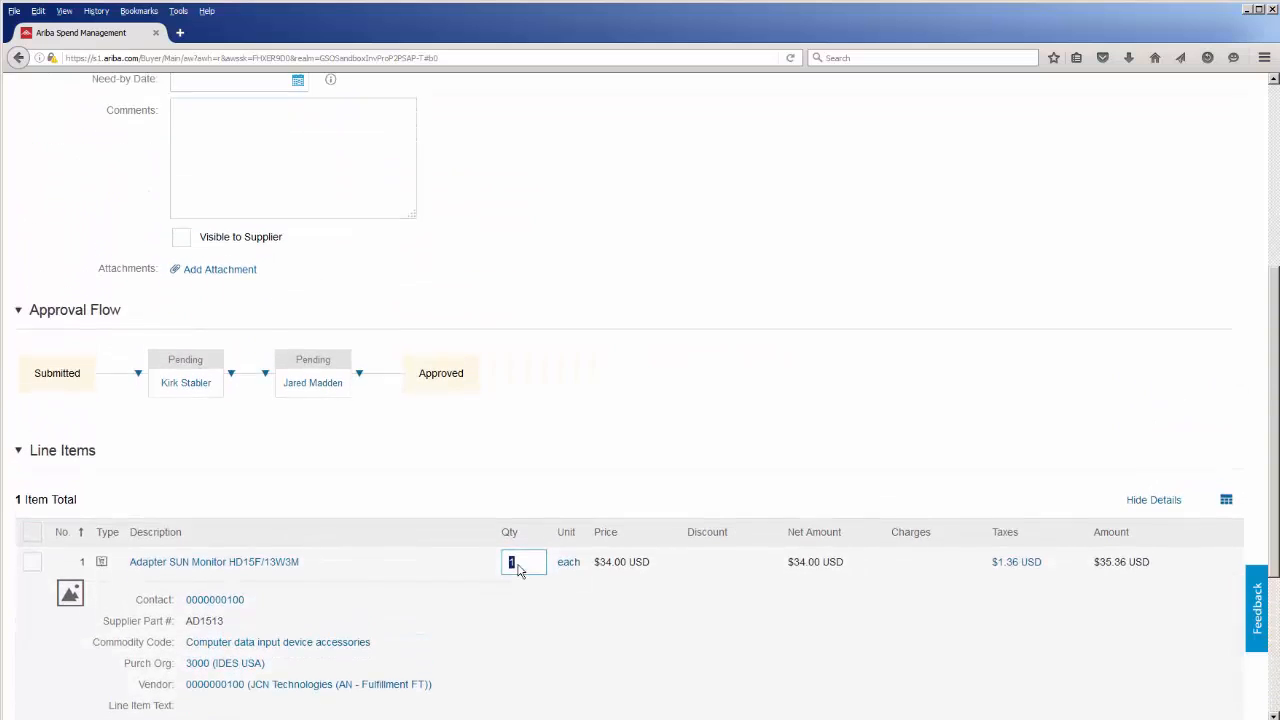
pyautogui.scroll(2, 517, 570)
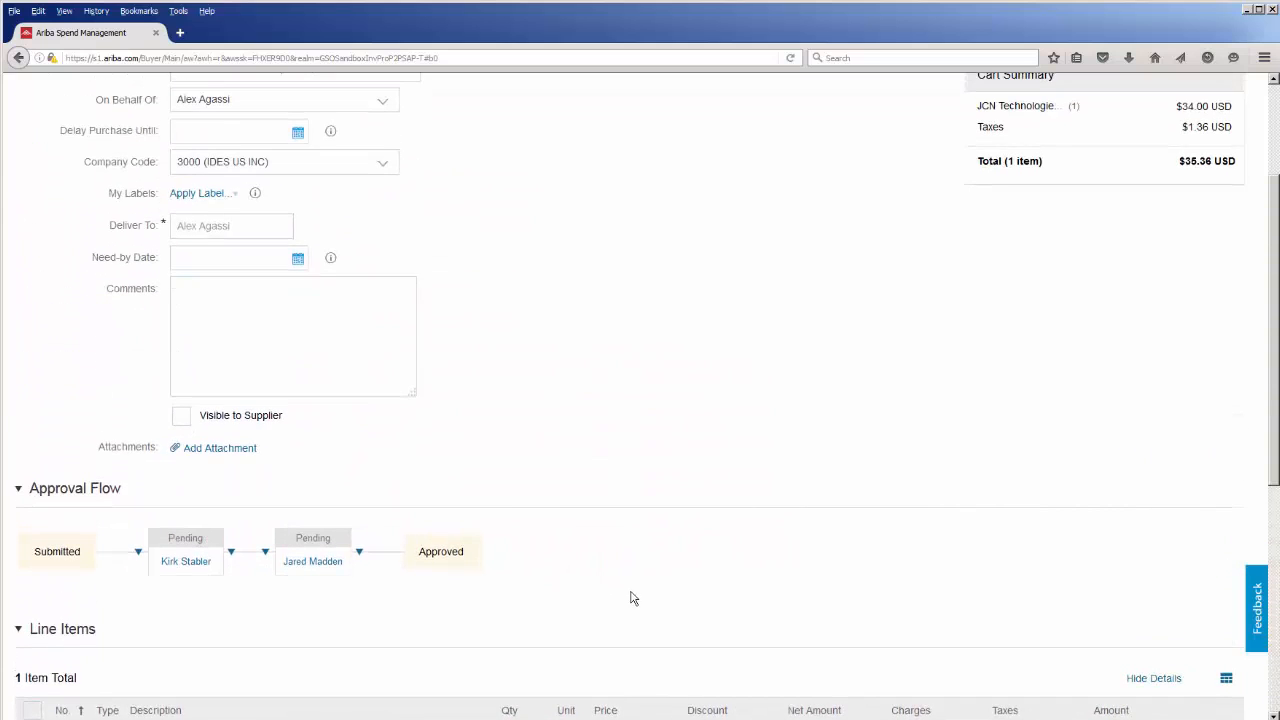
pyautogui.scroll(2, 657, 586)
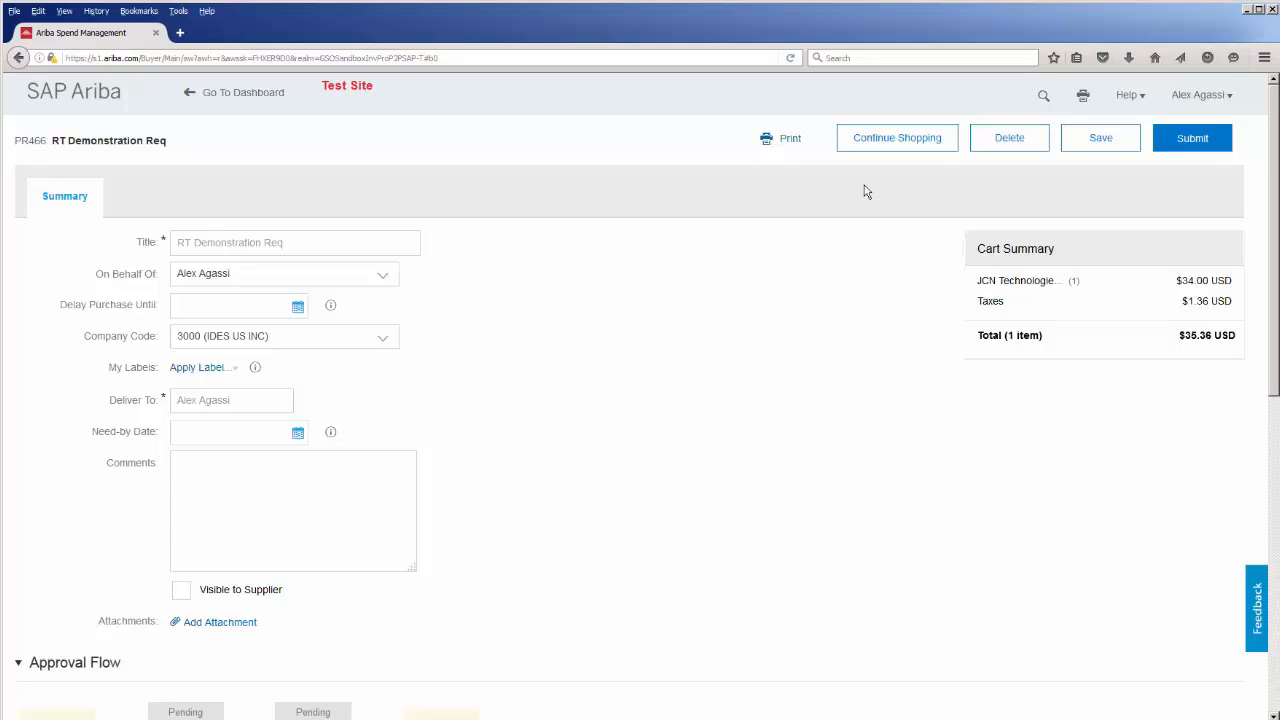
# - Continue shopping to Catalog Home and start a non-catalog item (org 3000, qty 1, $0.00)
pyautogui.click(886, 150)
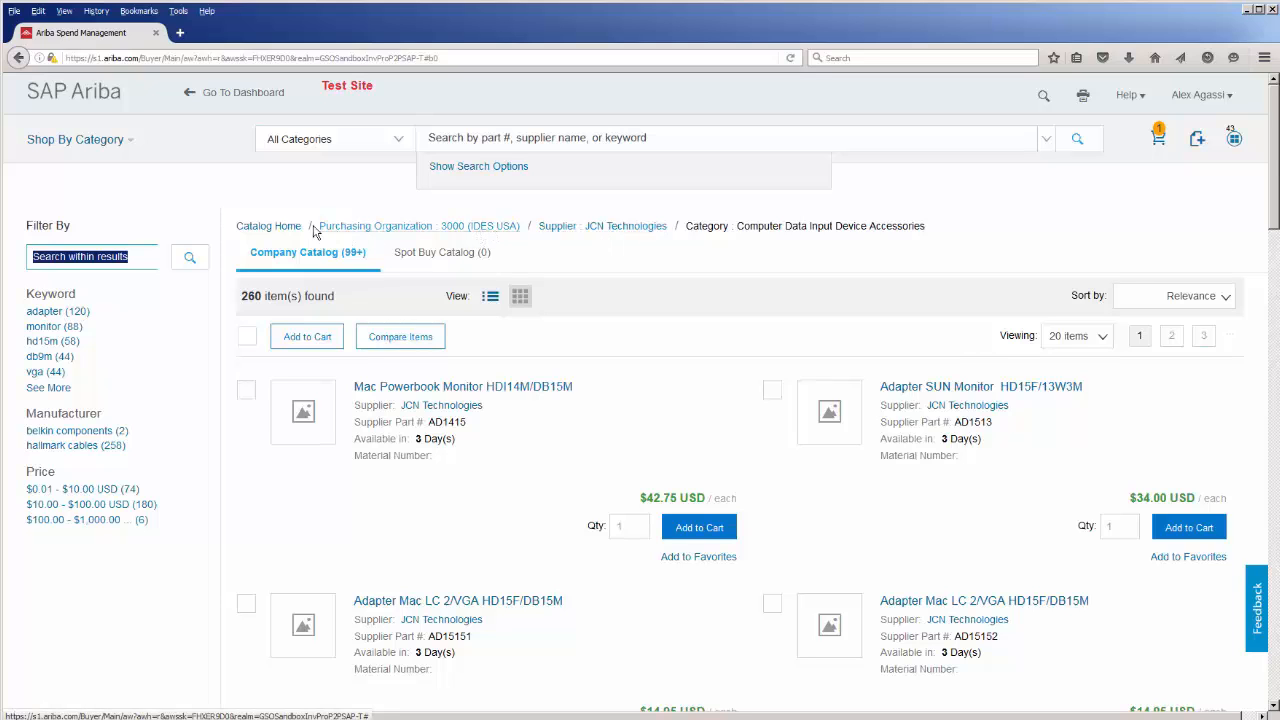
pyautogui.click(271, 227)
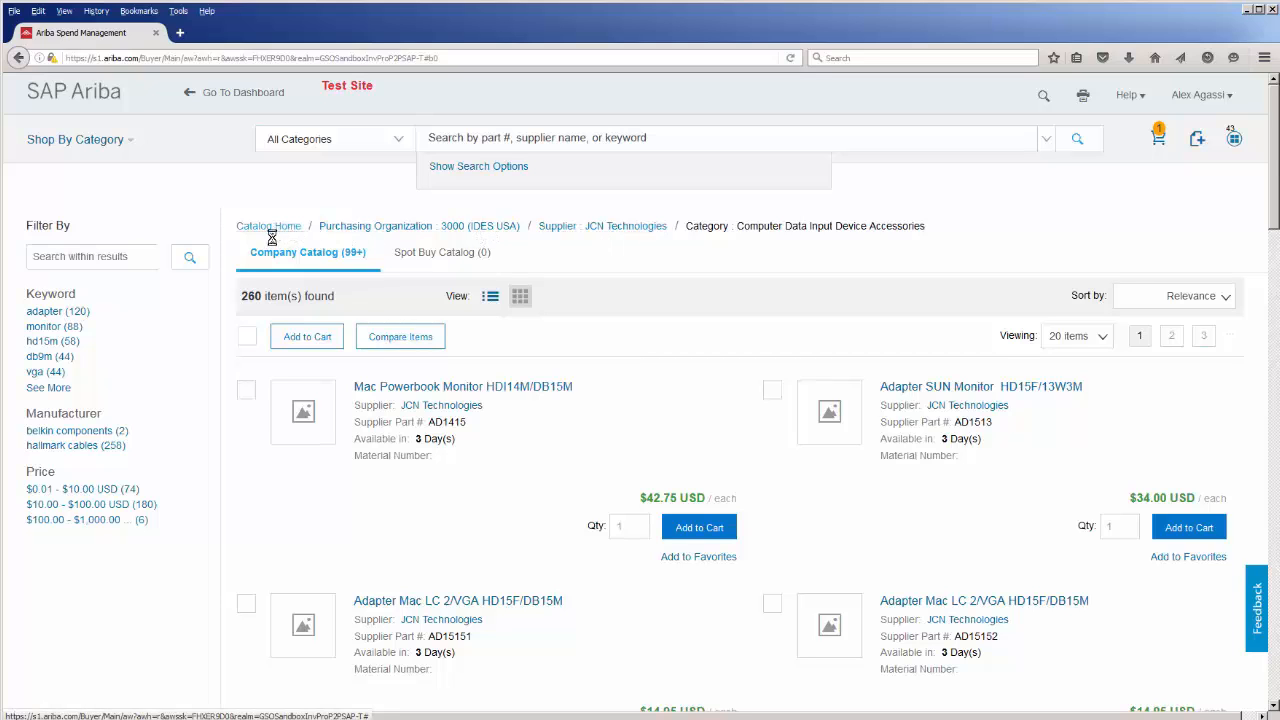
pyautogui.moveTo(180, 327)
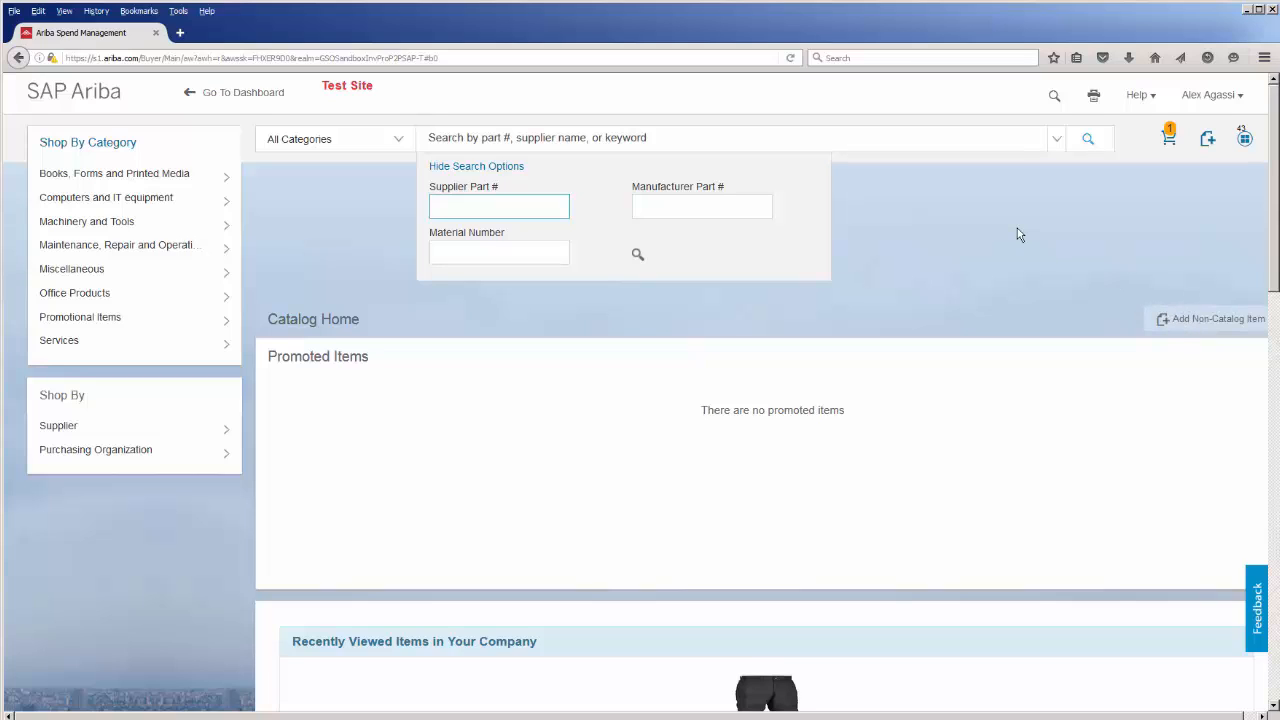
pyautogui.click(1192, 321)
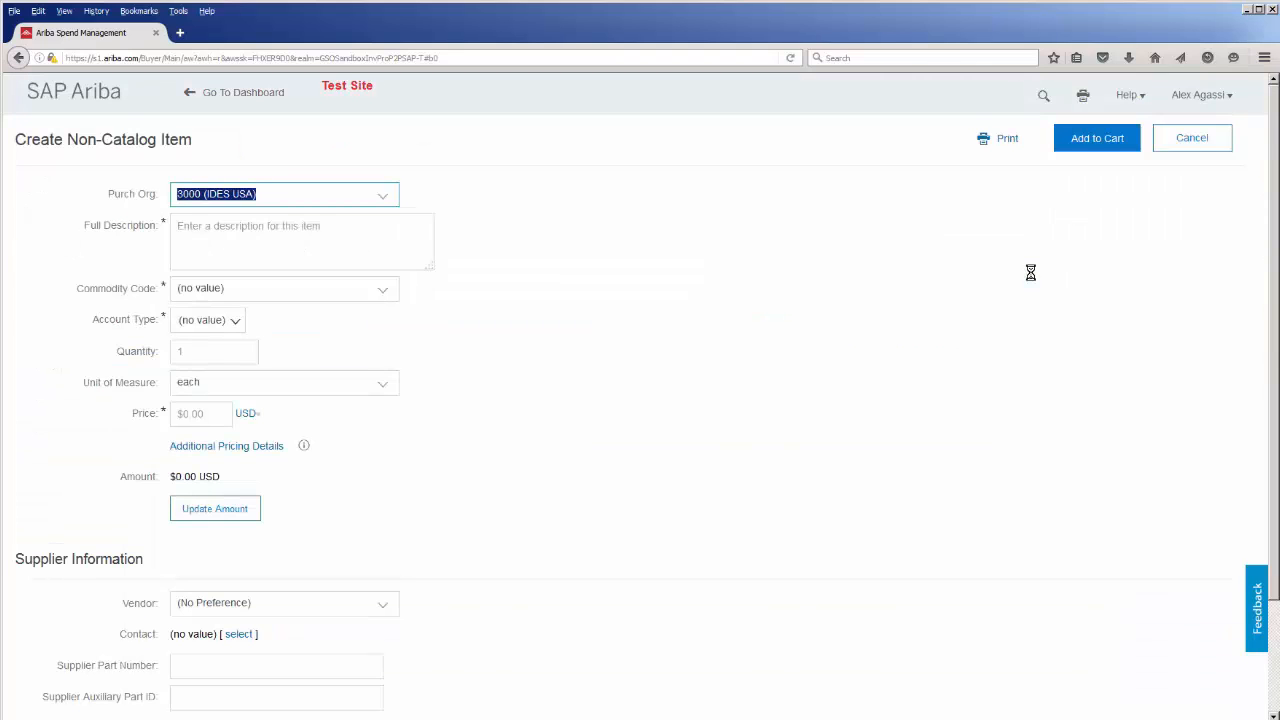
# - Replace the non-catalog item's Full Description placeholder with 'Widgets'
pyautogui.click(115, 207)
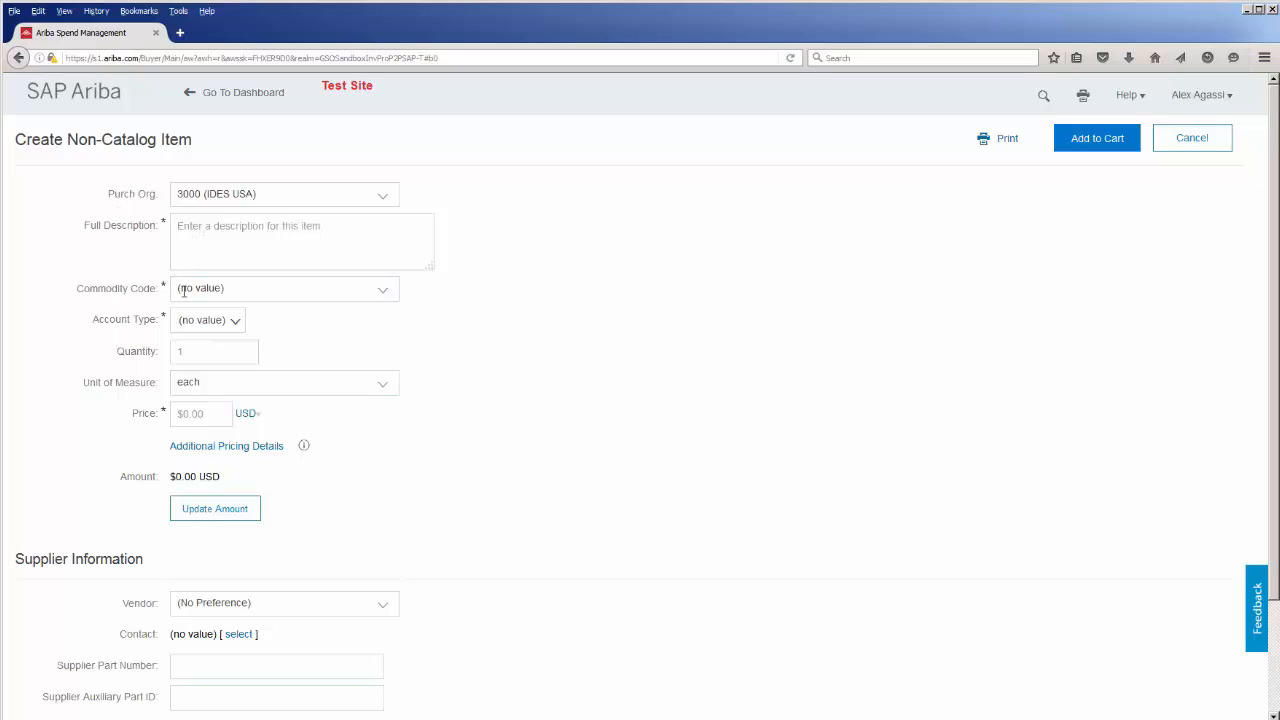
pyautogui.click(356, 234)
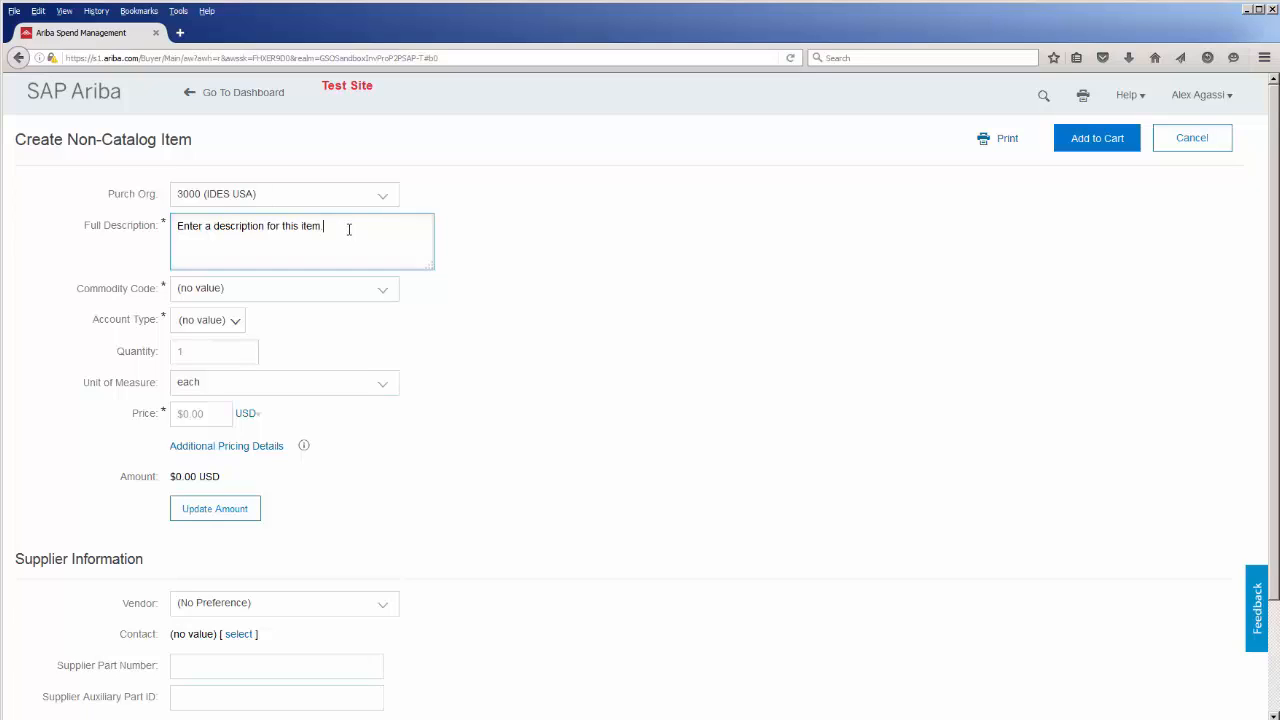
pyautogui.moveTo(326, 228); pyautogui.dragTo(172, 213)
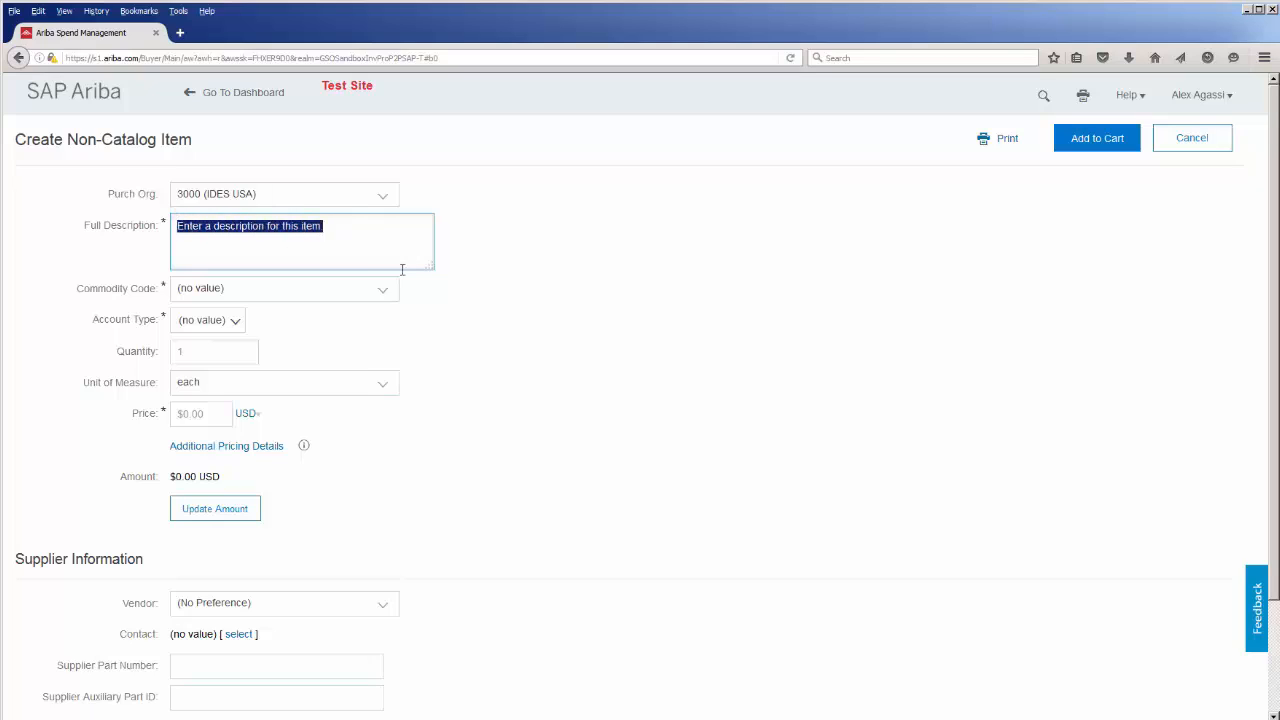
pyautogui.write('Wid')
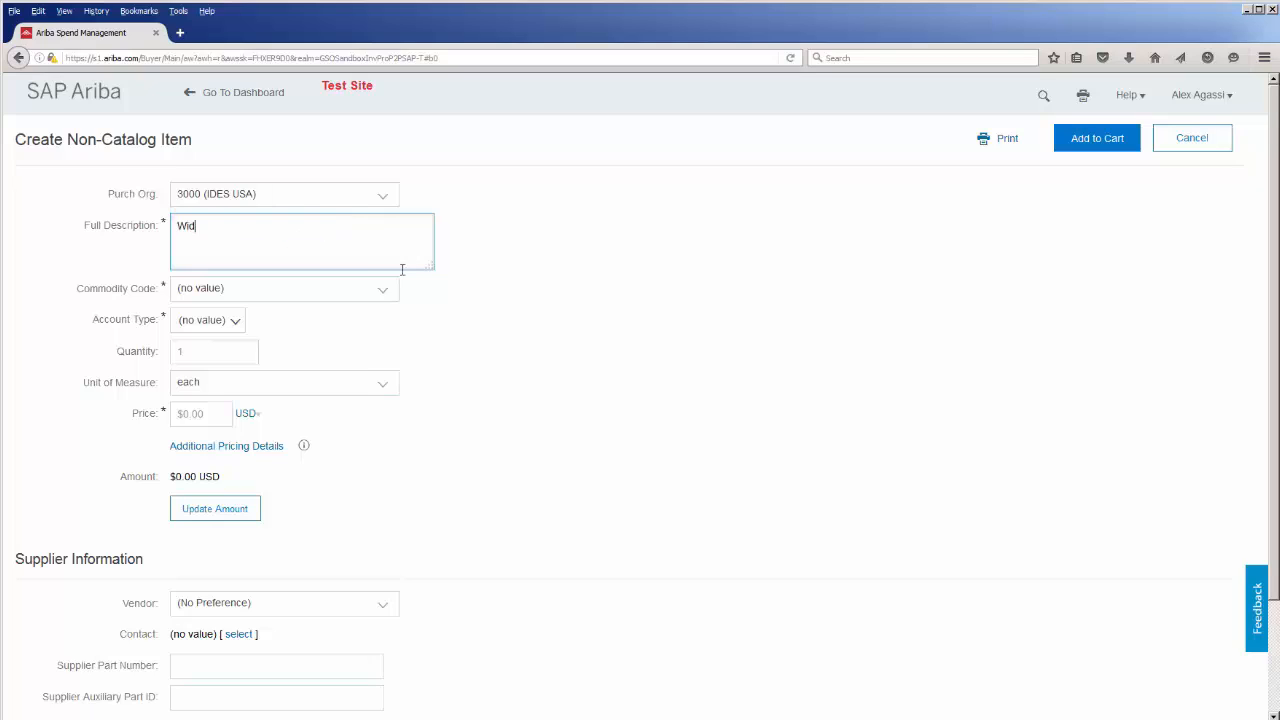
pyautogui.write('gets')
pyautogui.click(384, 294)
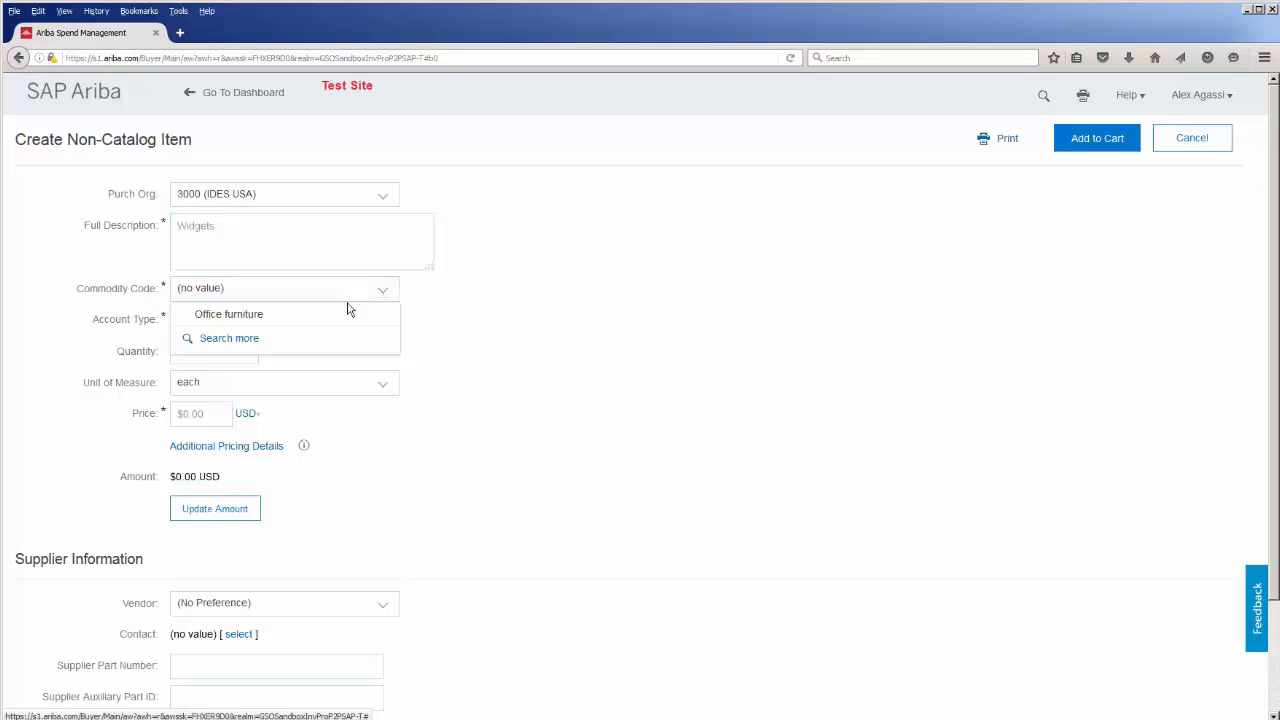
pyautogui.click(232, 342)
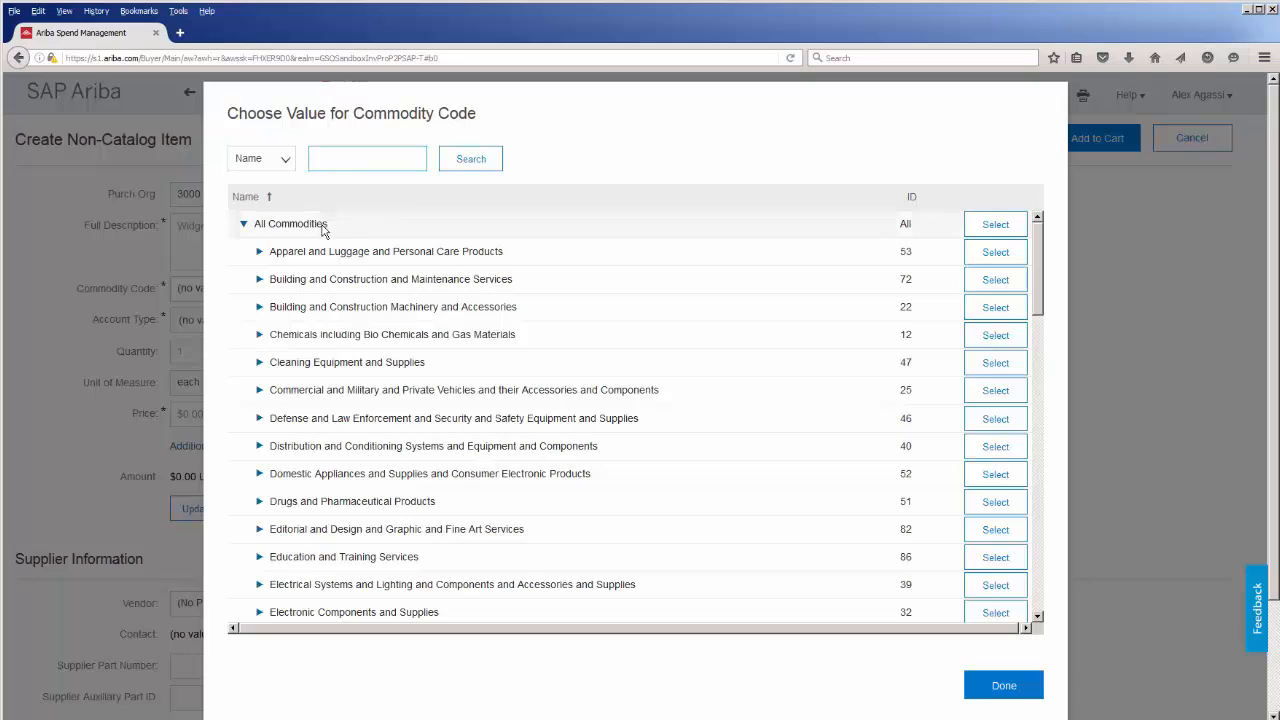
pyautogui.click(287, 166)
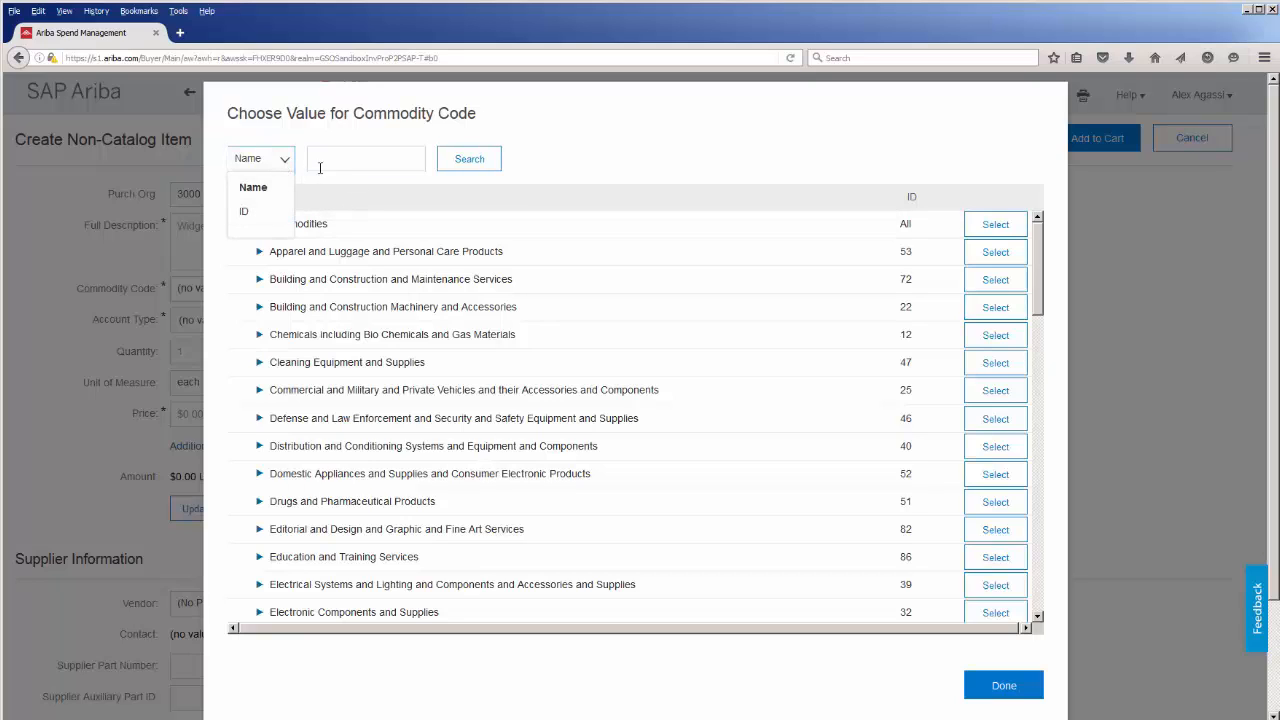
pyautogui.click(353, 160)
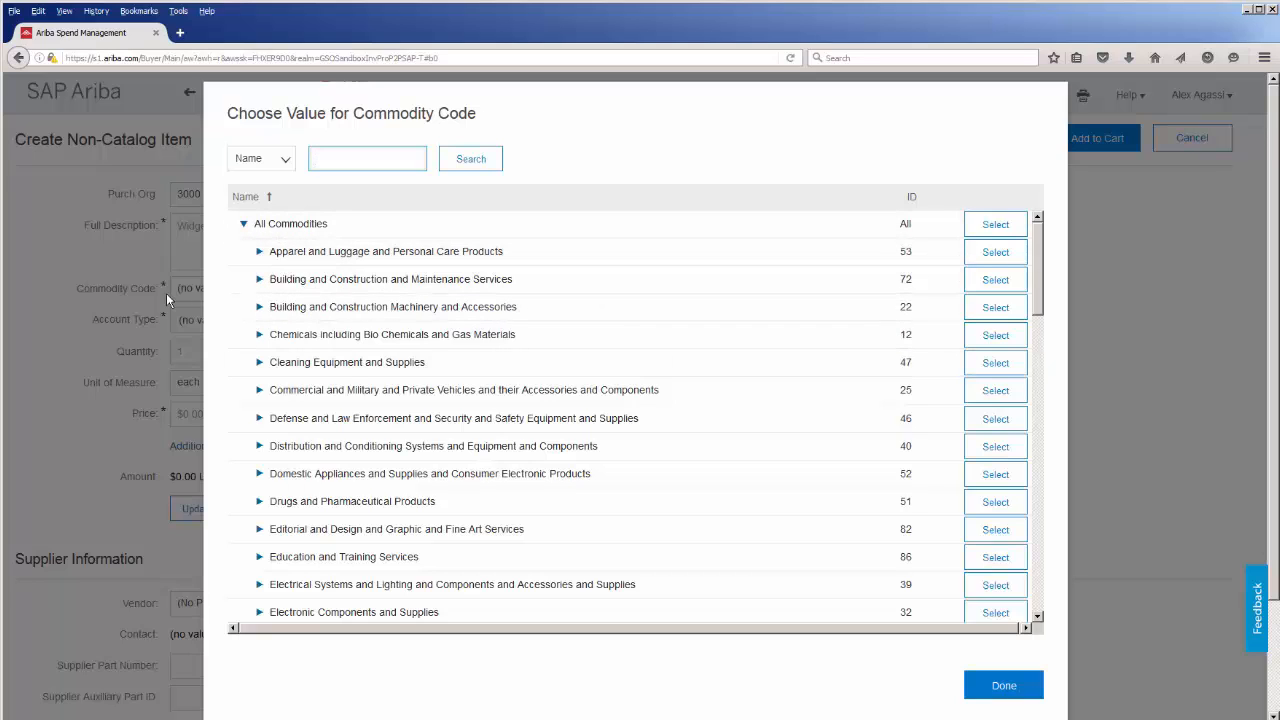
pyautogui.click(260, 253)
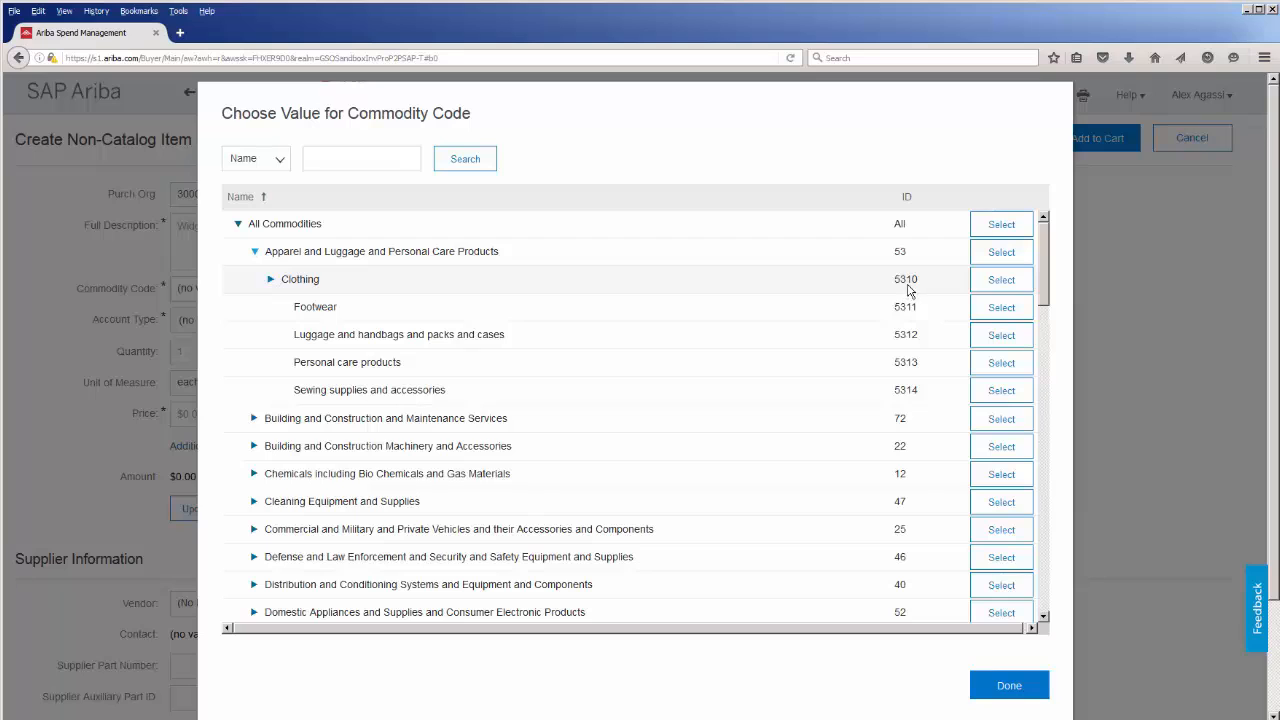
pyautogui.click(270, 279)
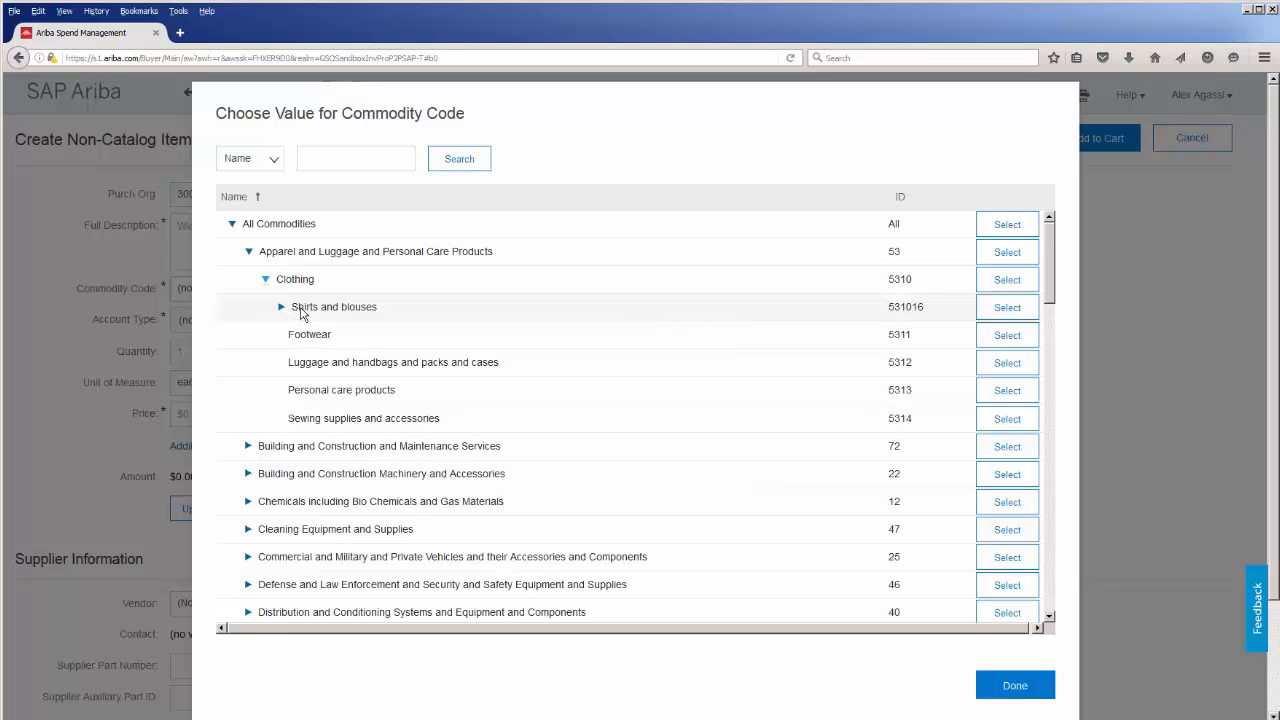
pyautogui.click(281, 308)
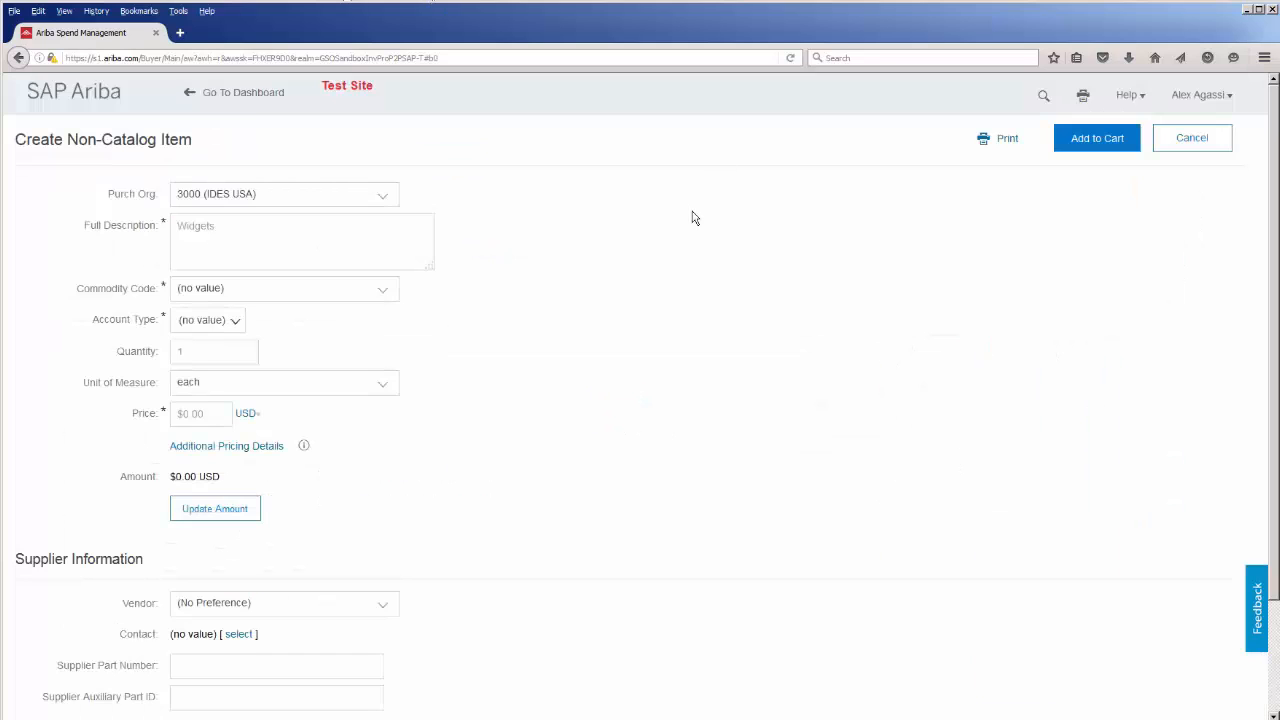
# - Set the Widgets item's commodity code to Office furniture
pyautogui.click(384, 293)
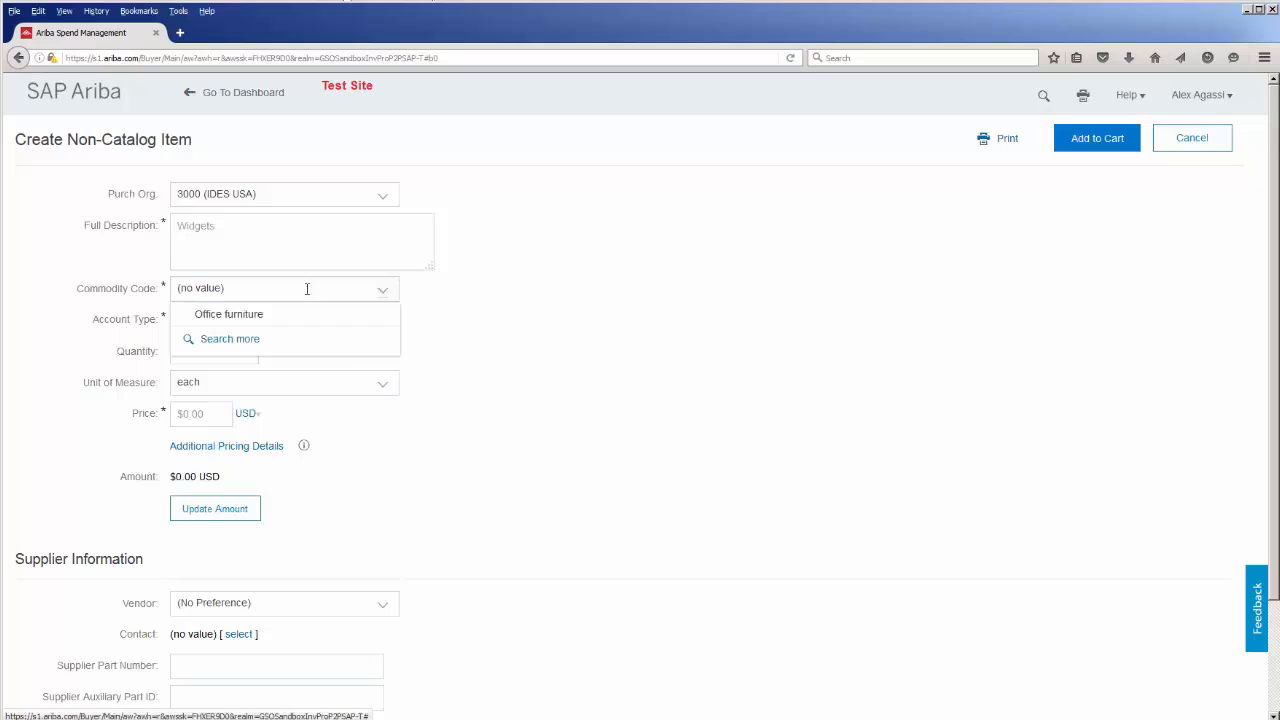
pyautogui.click(254, 316)
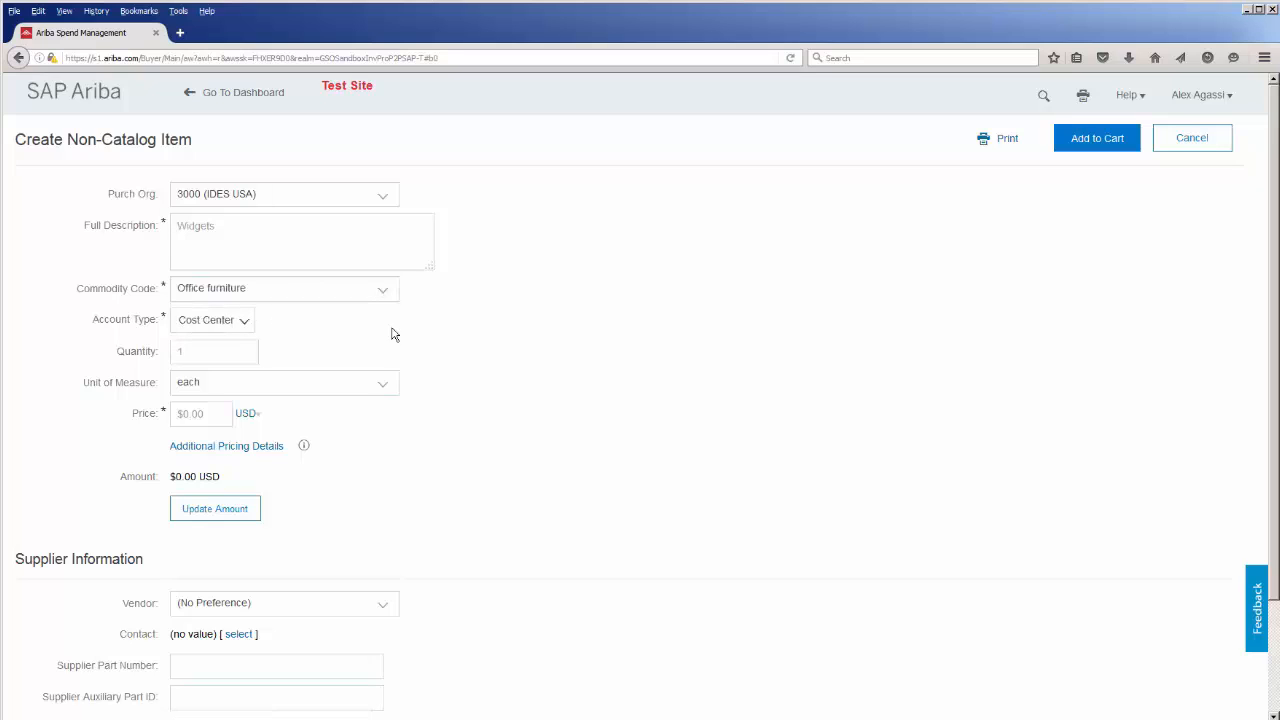
pyautogui.click(200, 351)
# - Enter a price of 100 and recalculate the line amount to $100.00 USD
pyautogui.click(183, 413)
pyautogui.write('10')
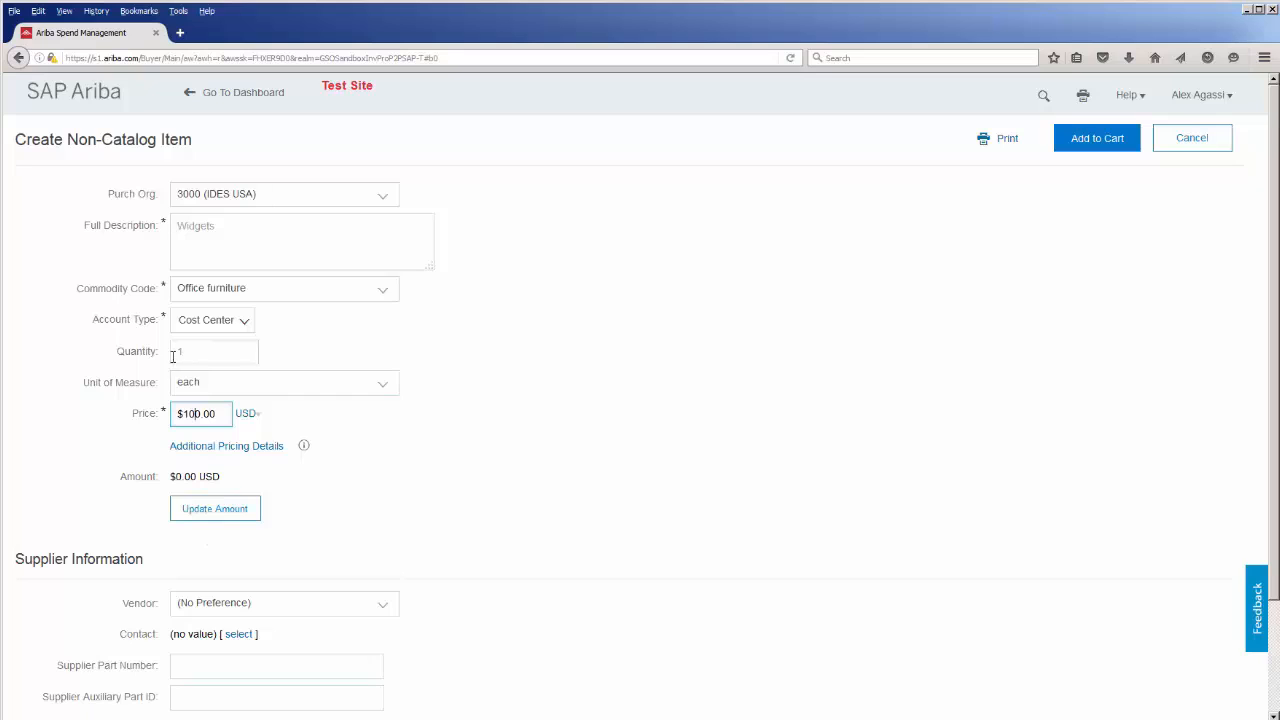
pyautogui.click(190, 514)
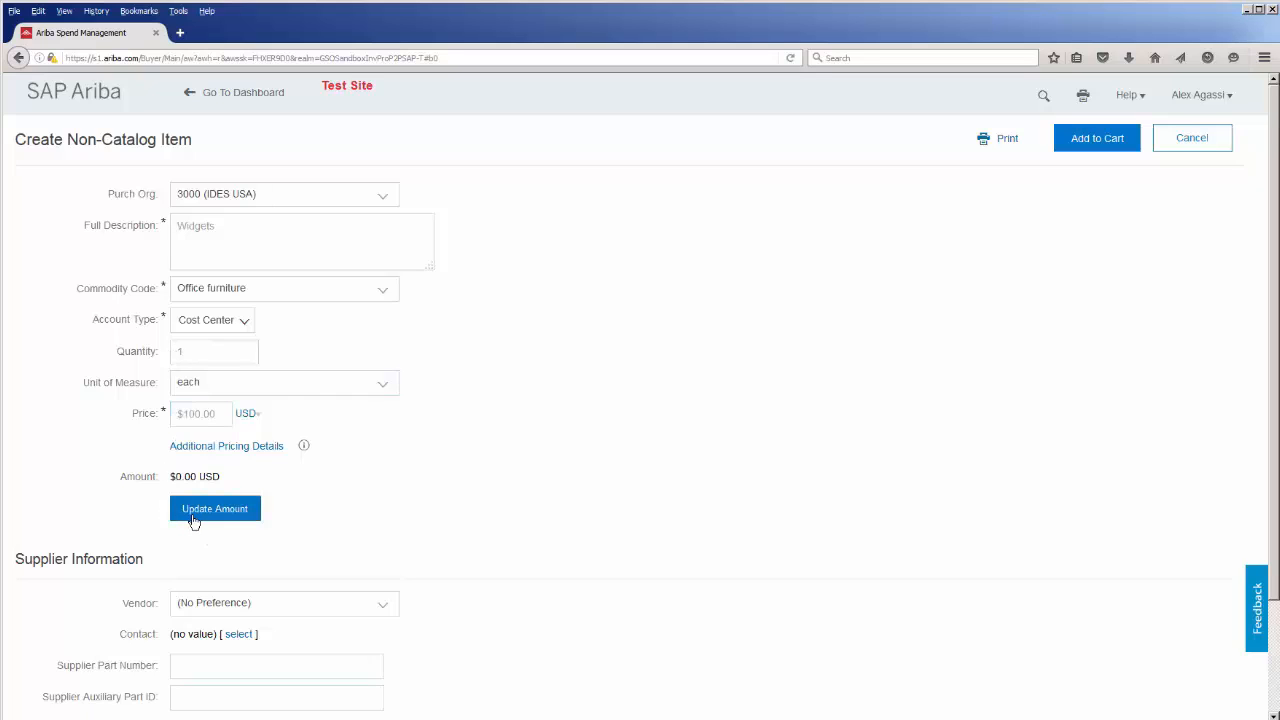
pyautogui.moveTo(255, 488); pyautogui.dragTo(122, 482)
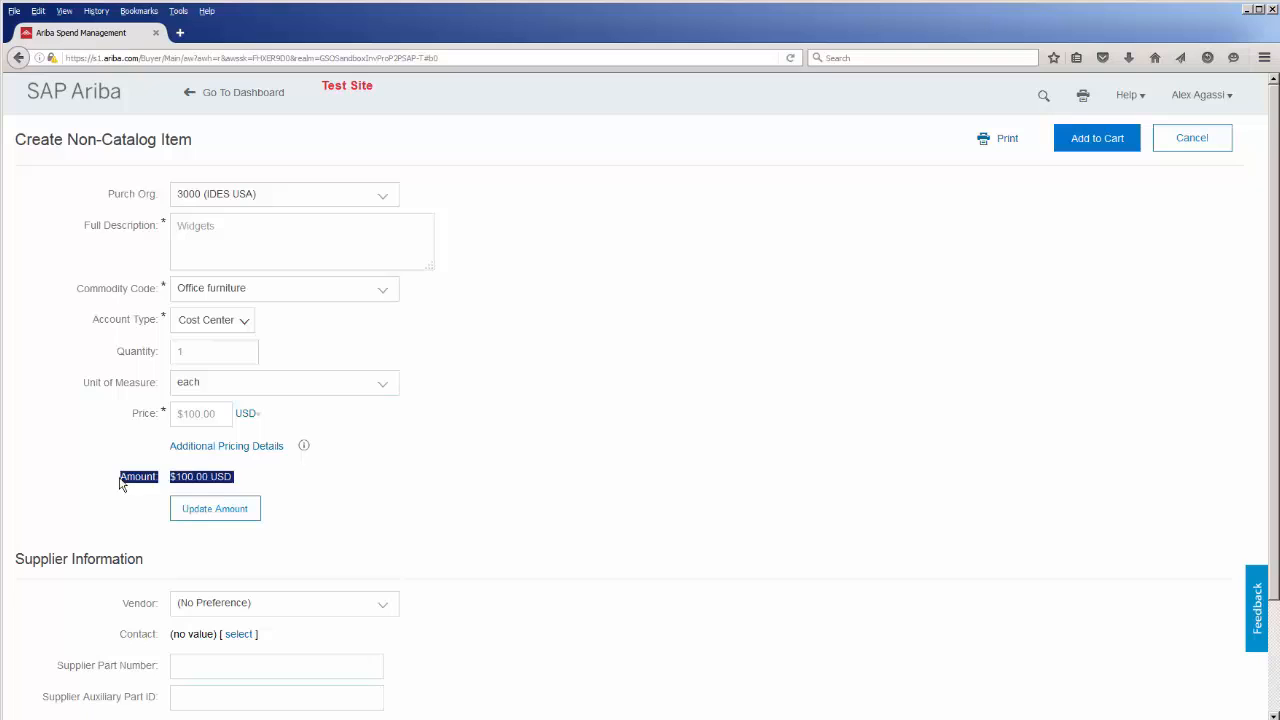
pyautogui.click(441, 479)
pyautogui.scroll(-3, 441, 479)
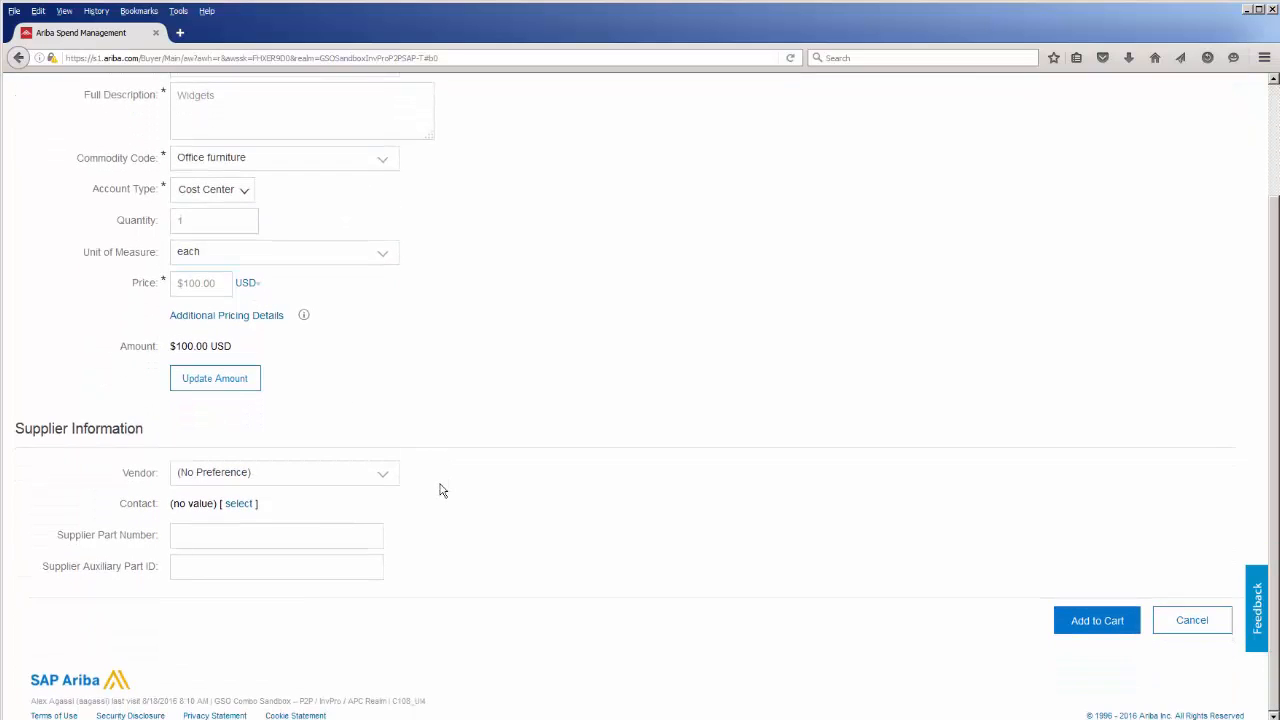
pyautogui.scroll(3, 335, 472)
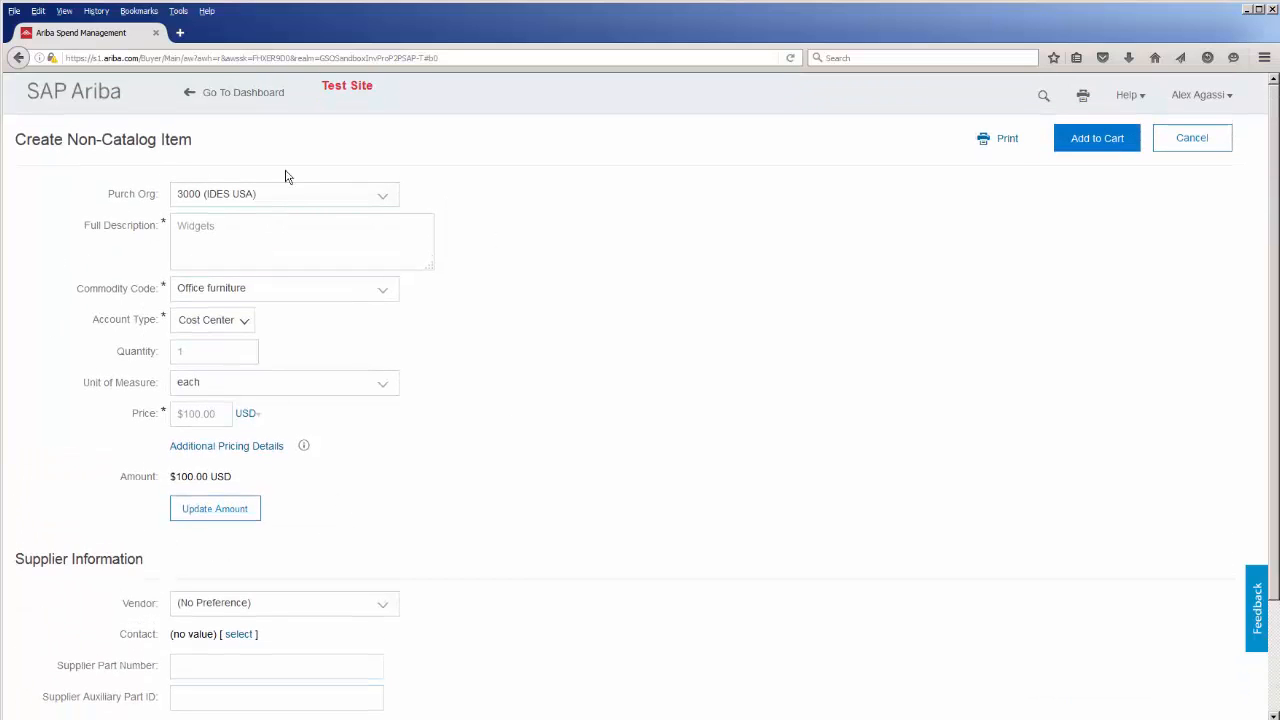
pyautogui.scroll(-3, 166, 558)
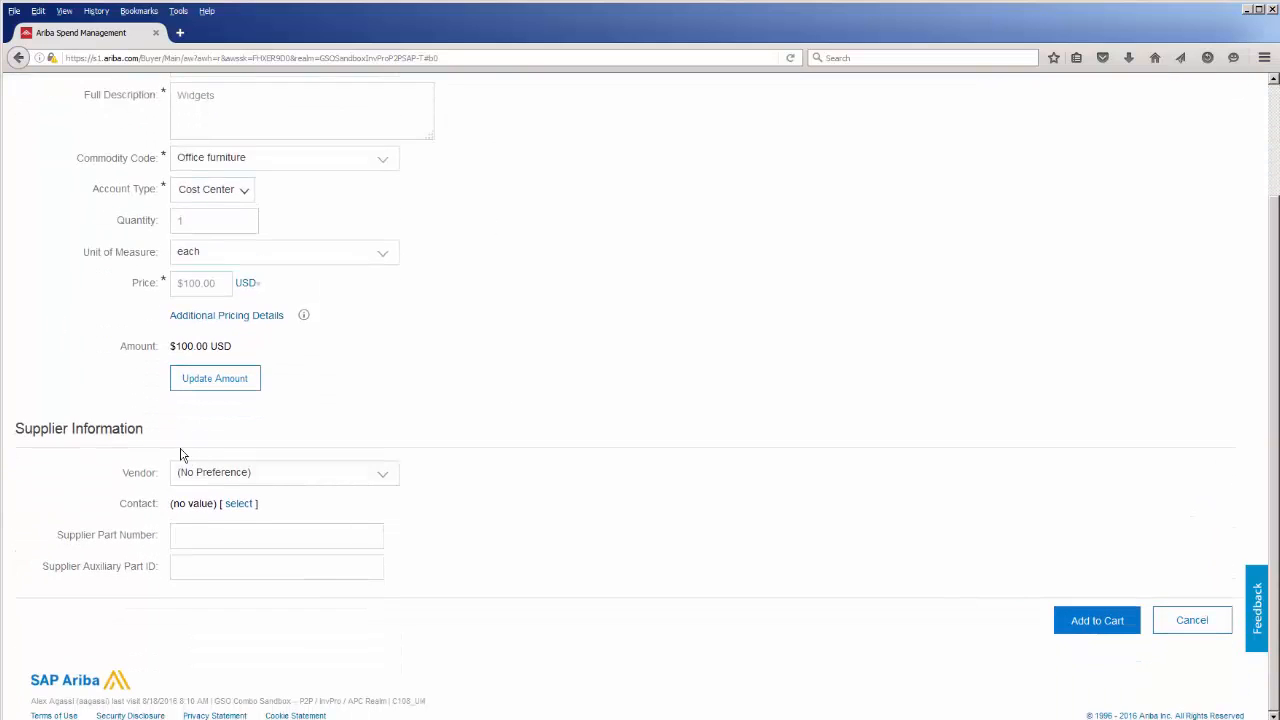
# - Choose JCN Technologies as the vendor, bringing in its contact and payment terms 0002
pyautogui.click(384, 482)
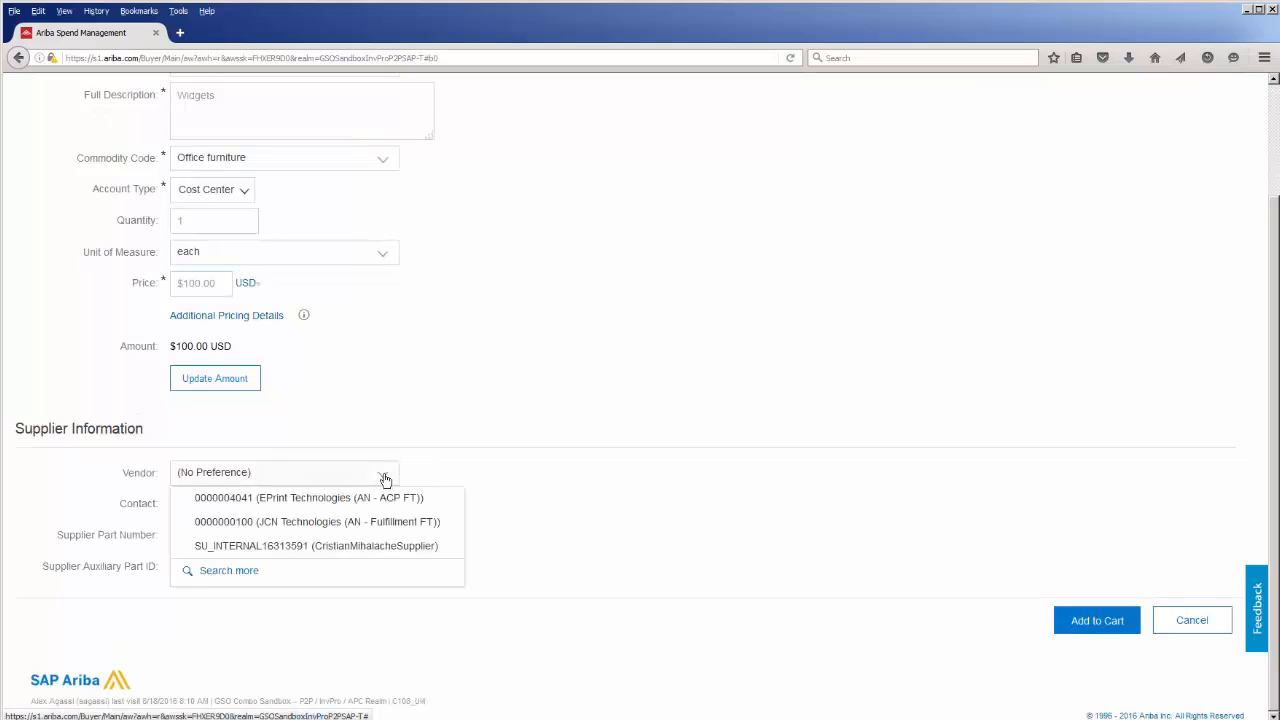
pyautogui.click(285, 522)
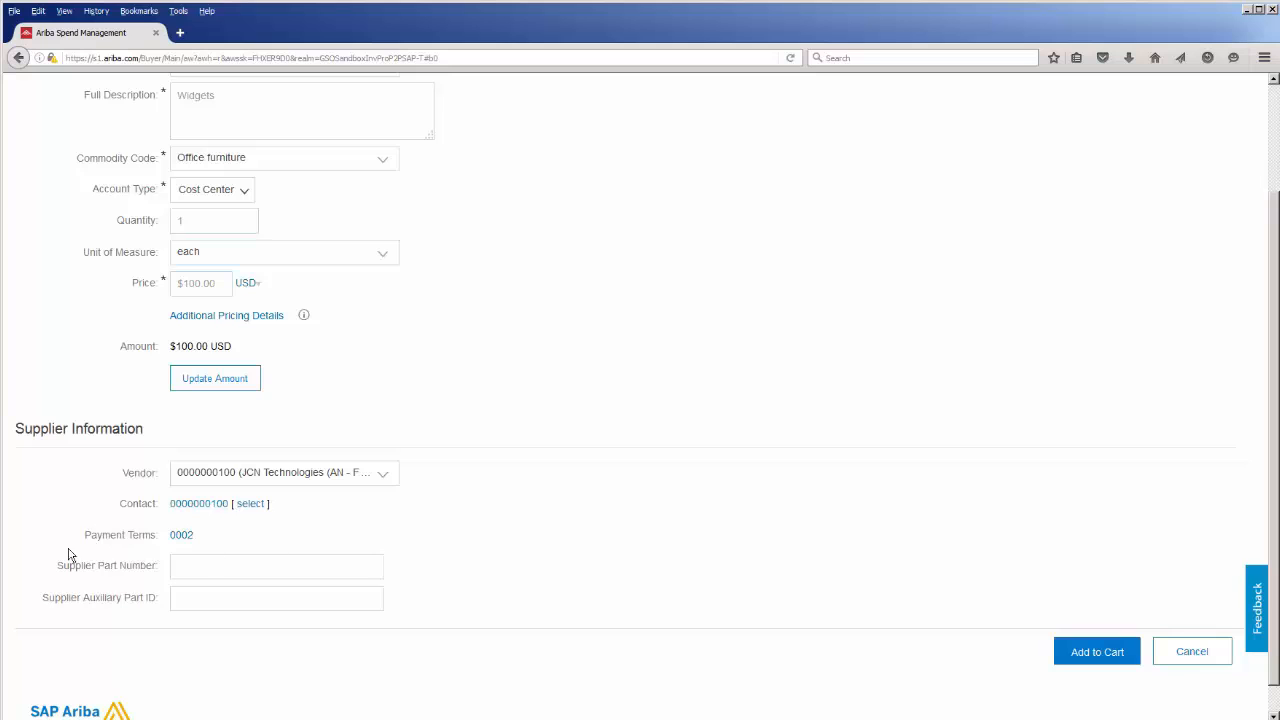
pyautogui.scroll(3, 108, 493)
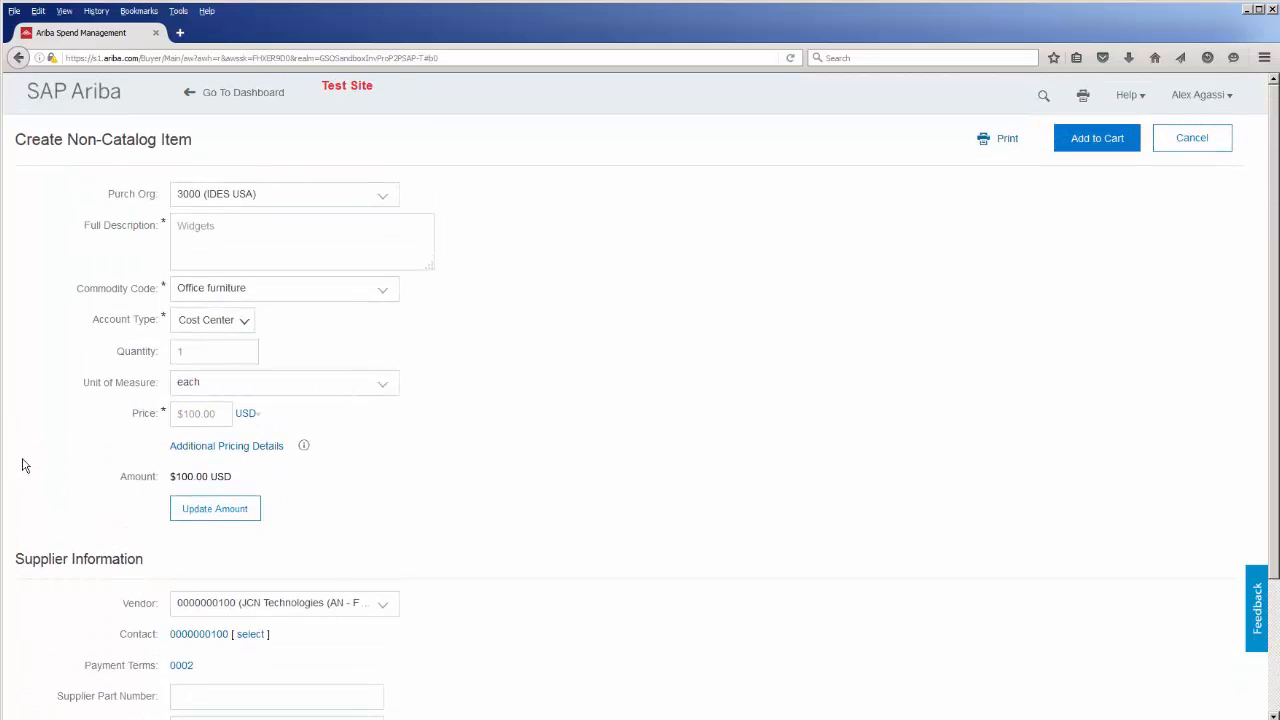
pyautogui.scroll(-2, 25, 466)
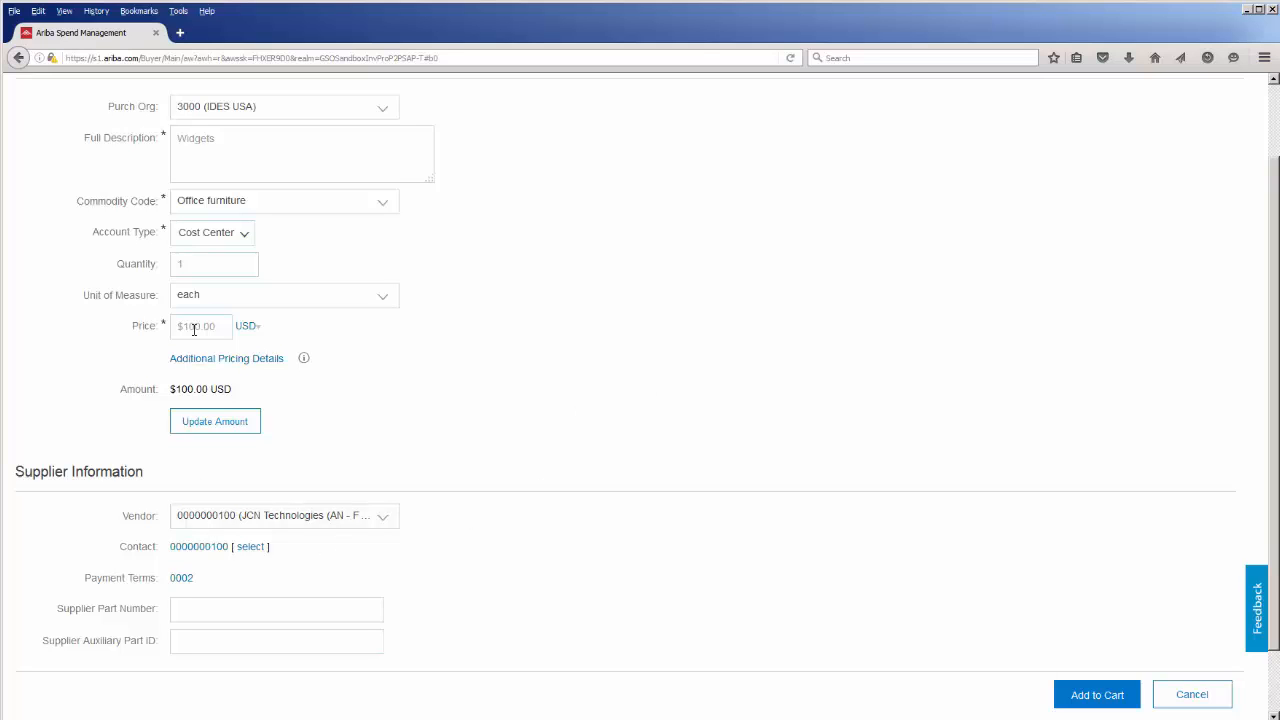
pyautogui.scroll(1, 565, 378)
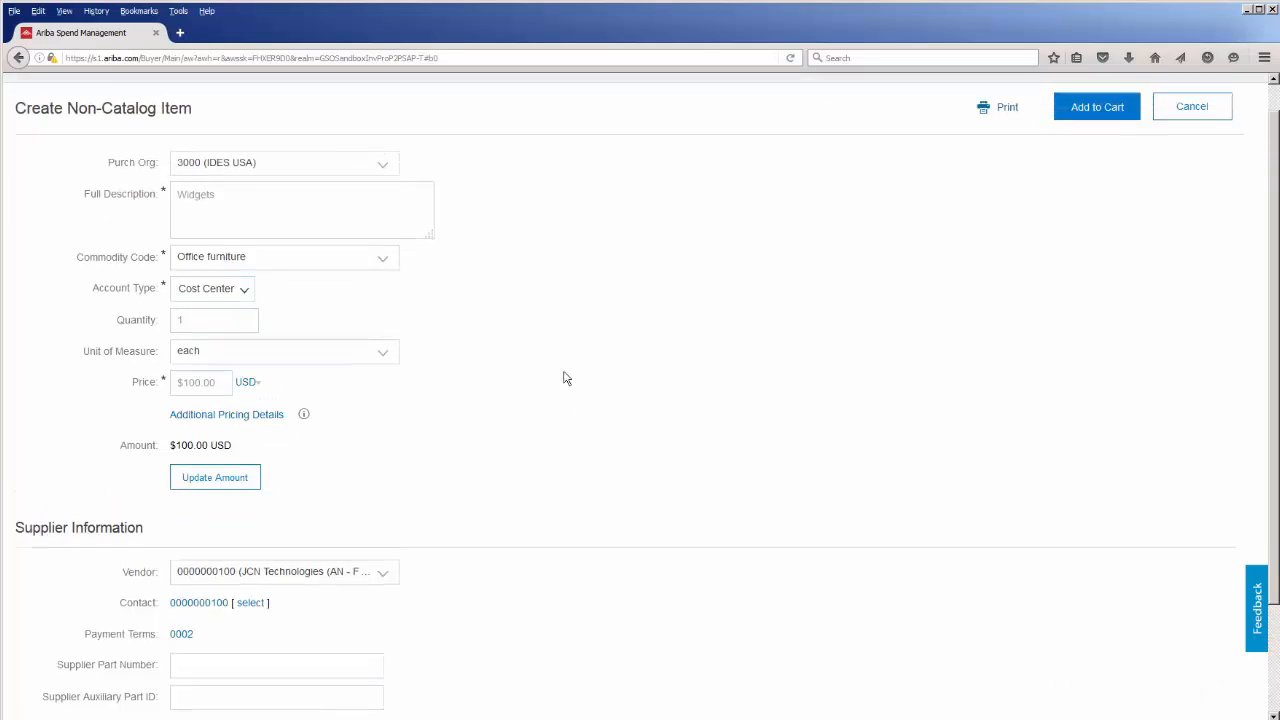
pyautogui.scroll(1, 565, 378)
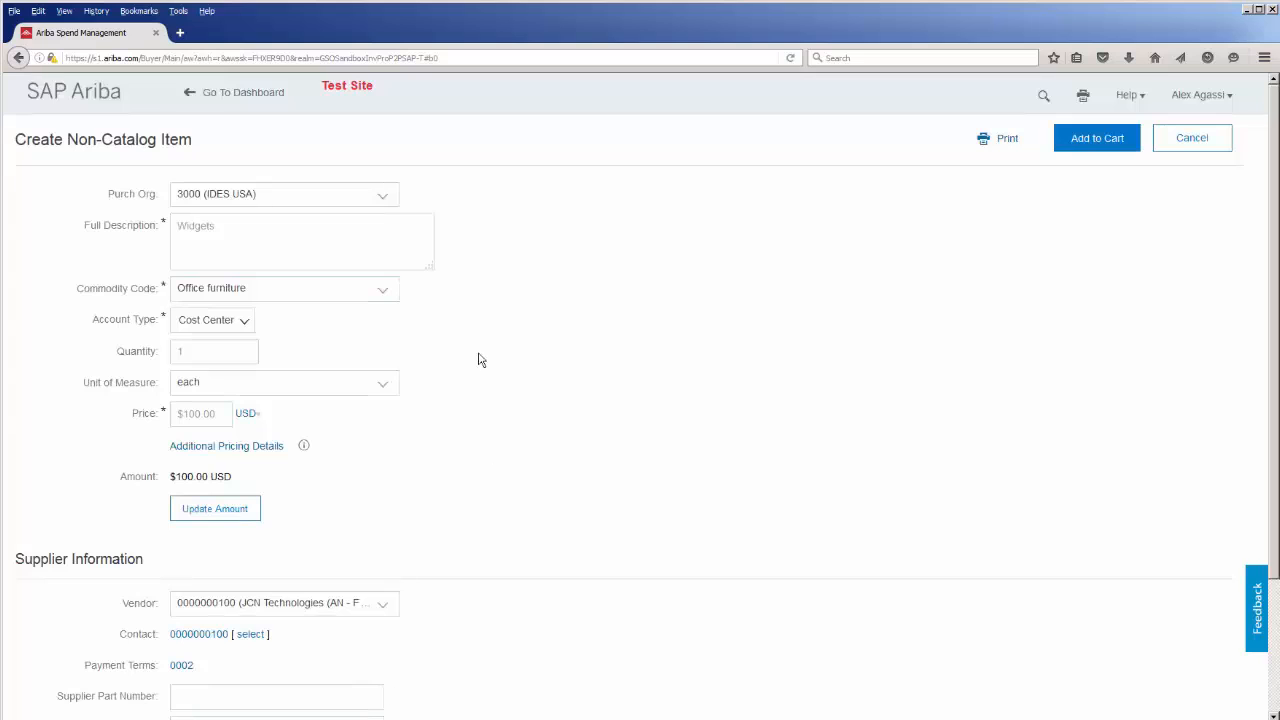
pyautogui.click(1098, 142)
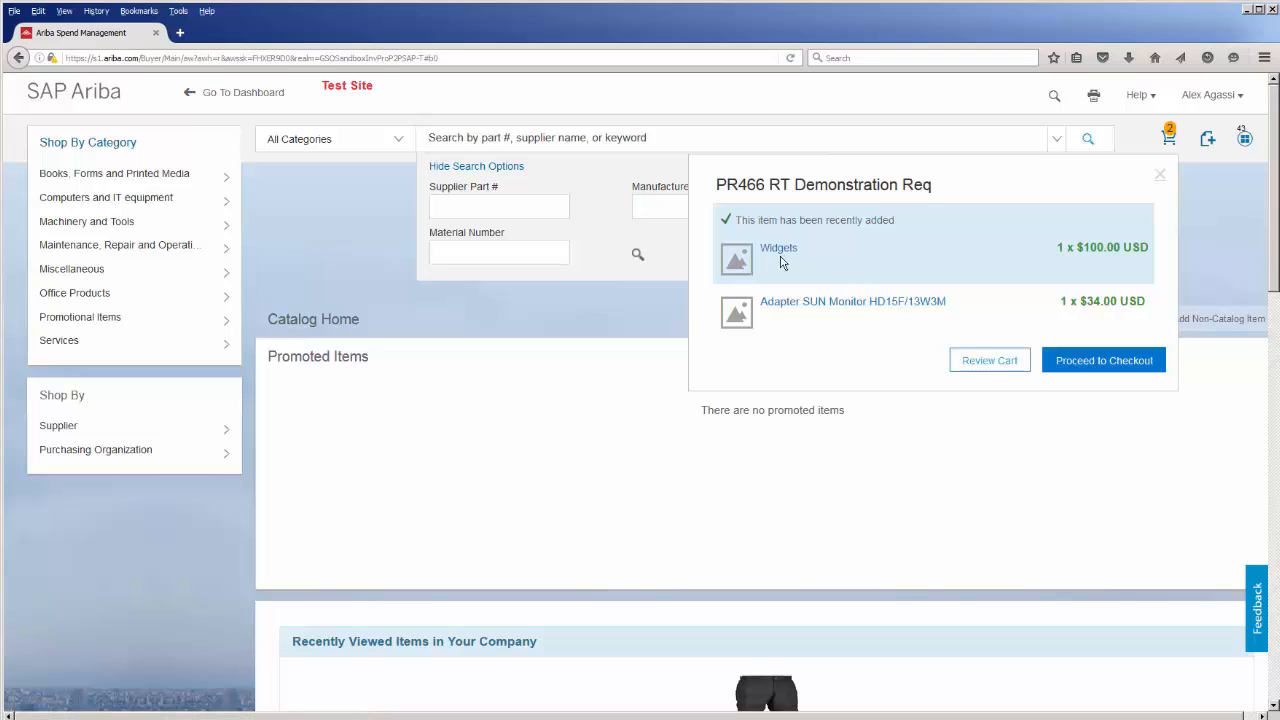
pyautogui.click(1097, 370)
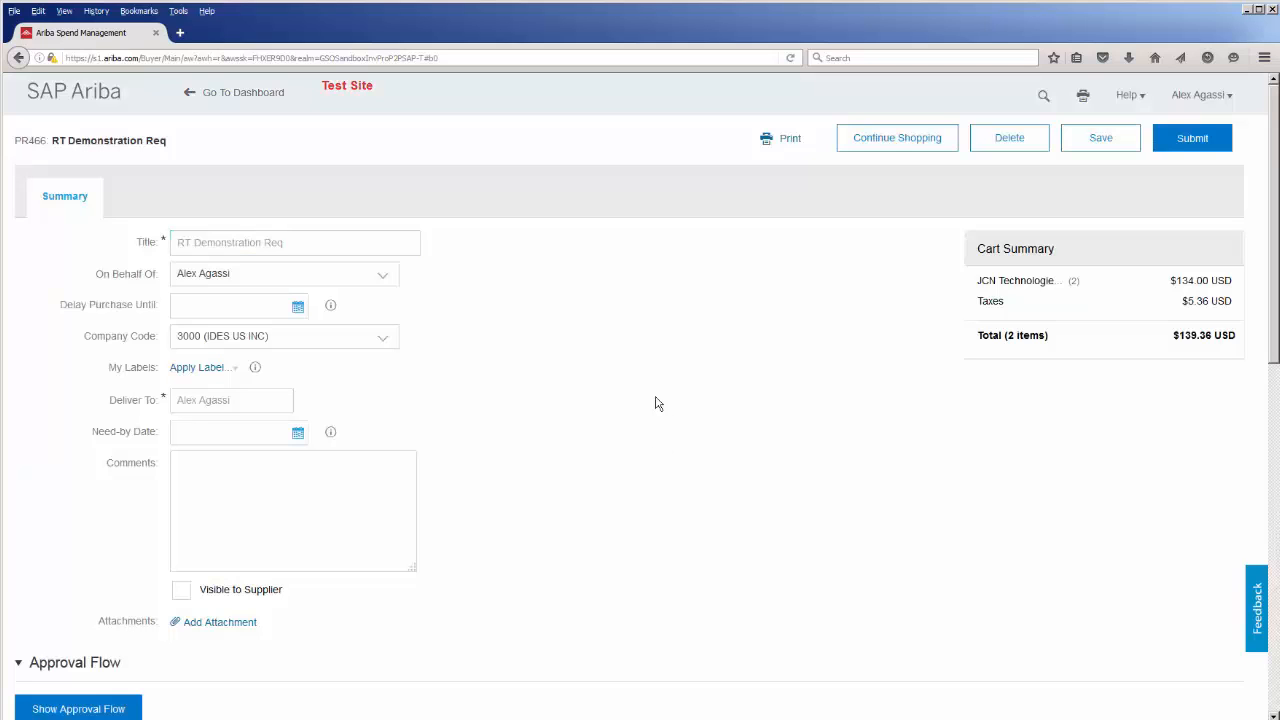
pyautogui.scroll(-2, 623, 341)
pyautogui.scroll(-3, 623, 341)
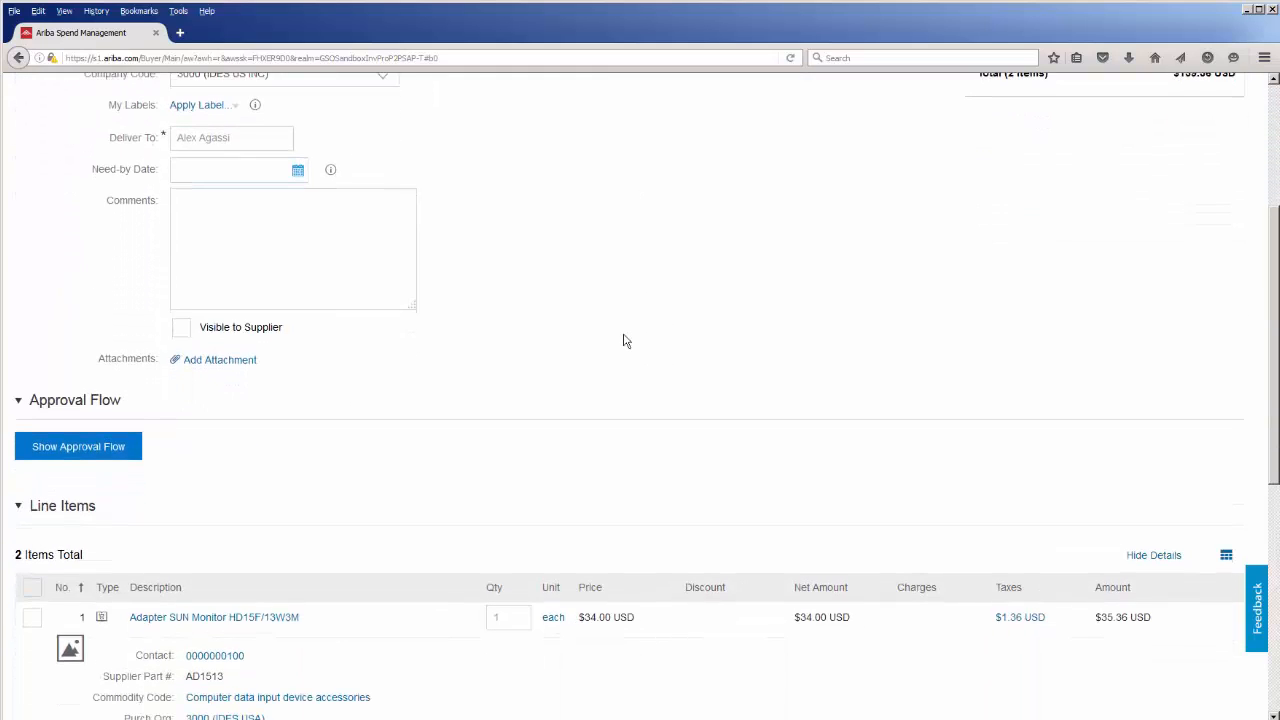
pyautogui.scroll(-2, 623, 341)
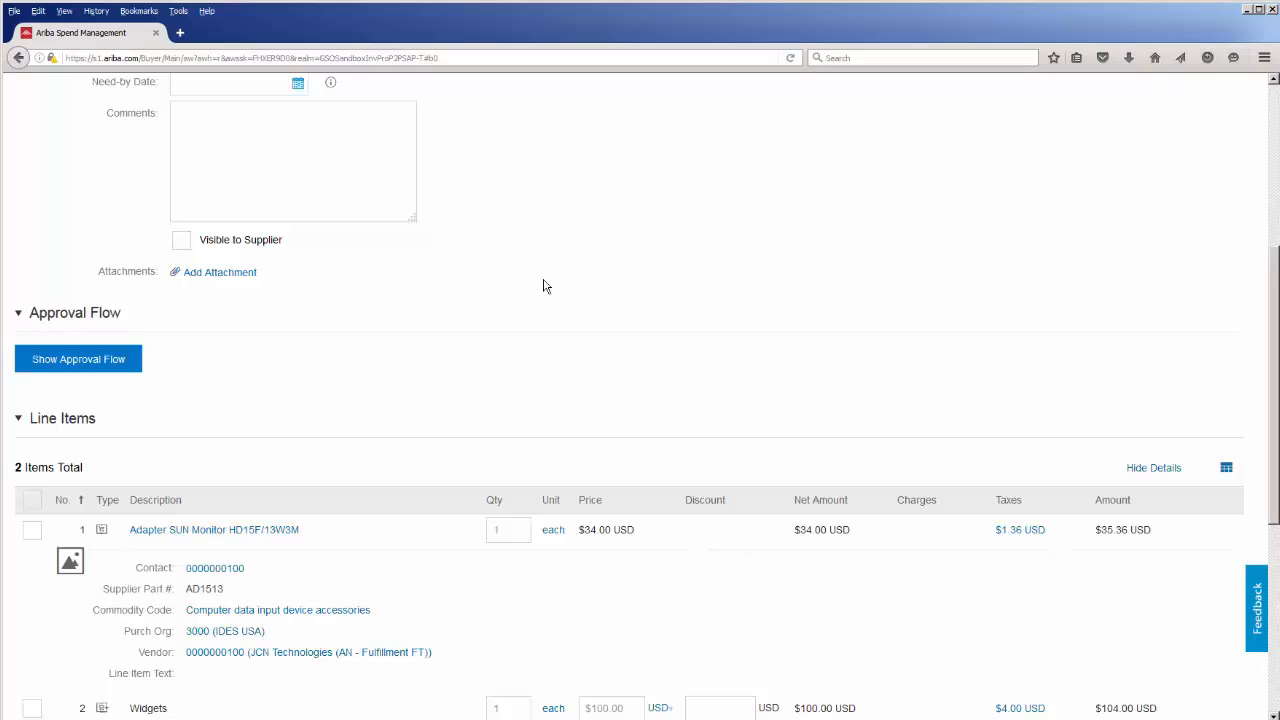
# - Display PR466's approval flow and read the reasons of its four pending approvers
pyautogui.click(69, 372)
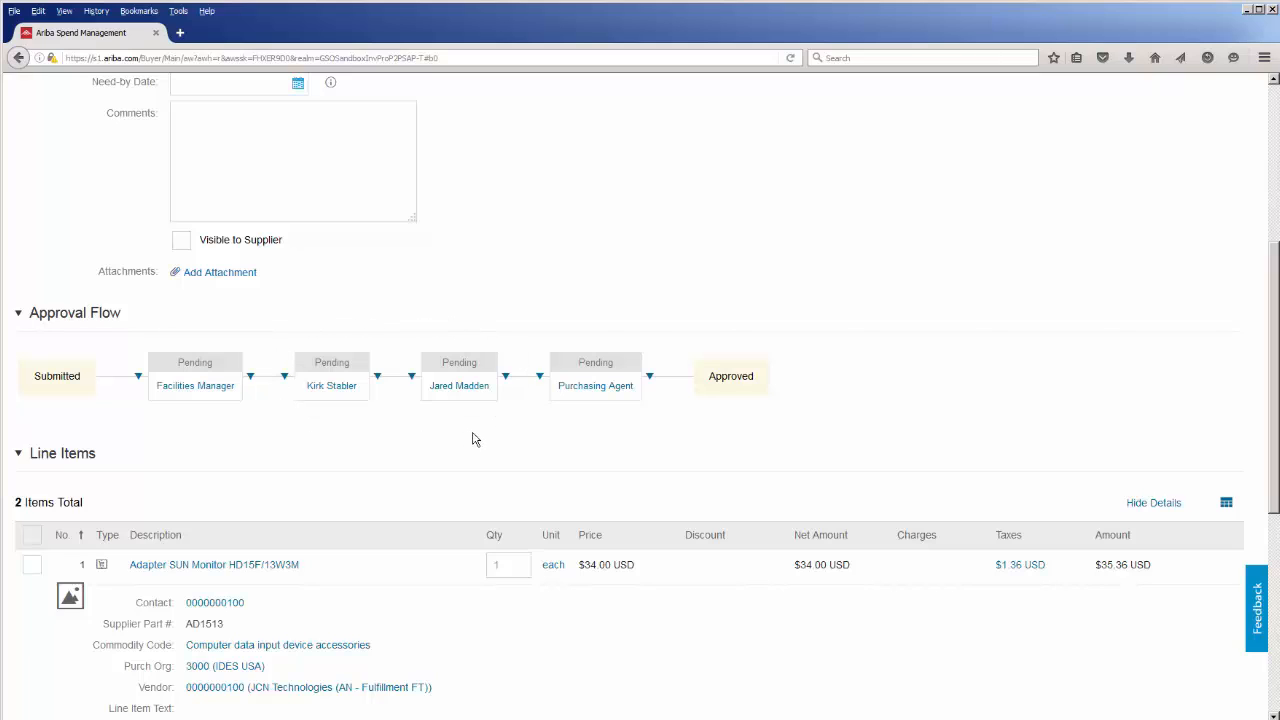
pyautogui.moveTo(193, 393)
pyautogui.moveTo(624, 388)
pyautogui.scroll(-5, 197, 417)
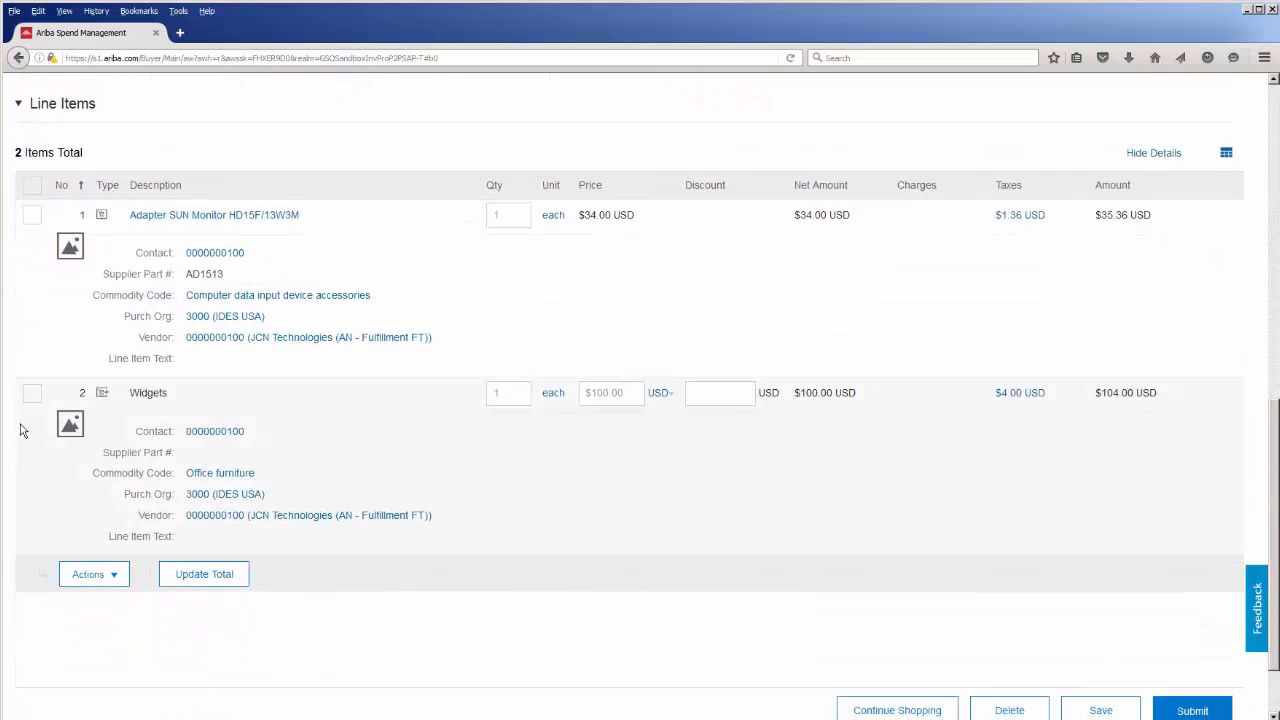
# - Delete the Widgets line, leaving only the Adapter SUN Monitor at $35.36 USD
pyautogui.click(32, 394)
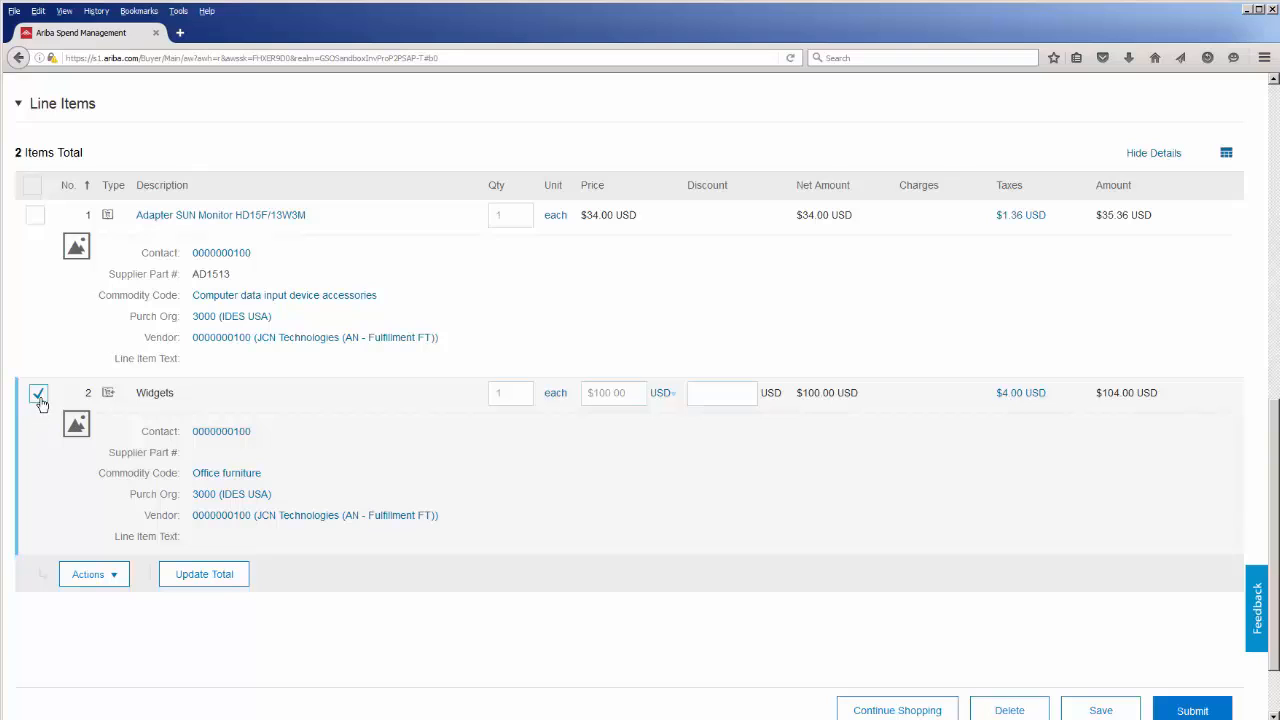
pyautogui.click(92, 574)
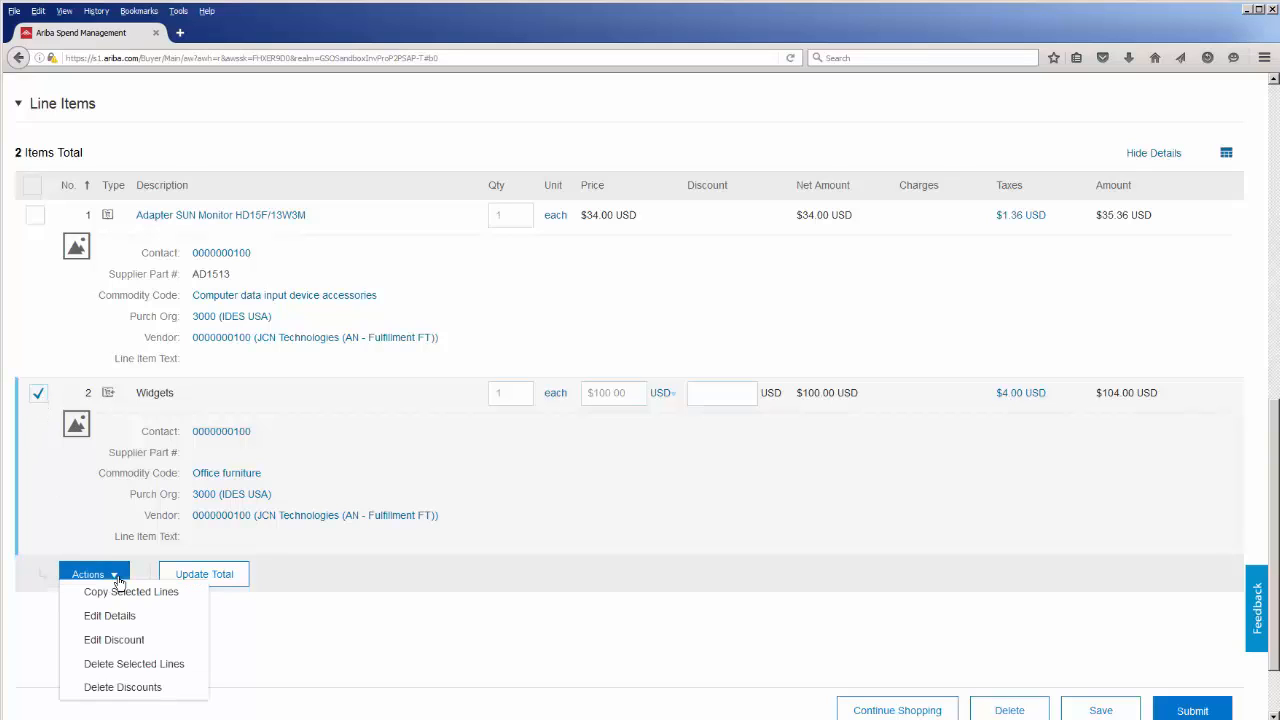
pyautogui.click(109, 664)
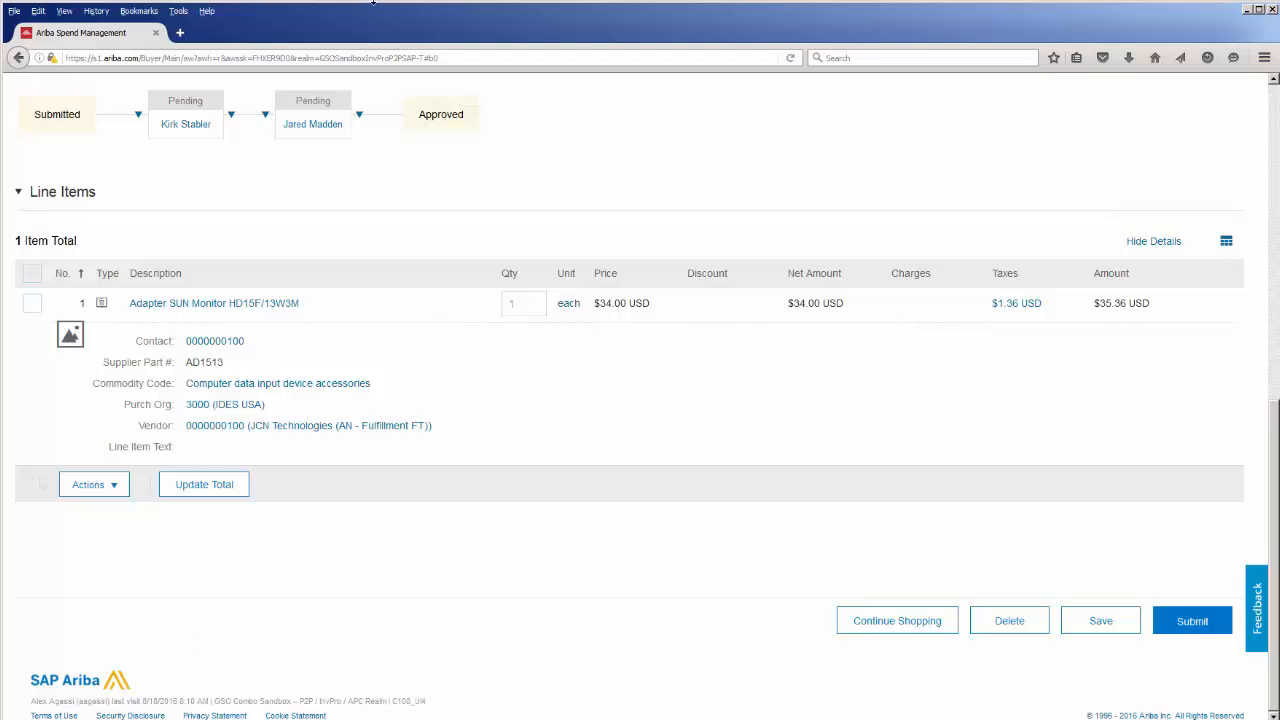
pyautogui.scroll(3, 223, 254)
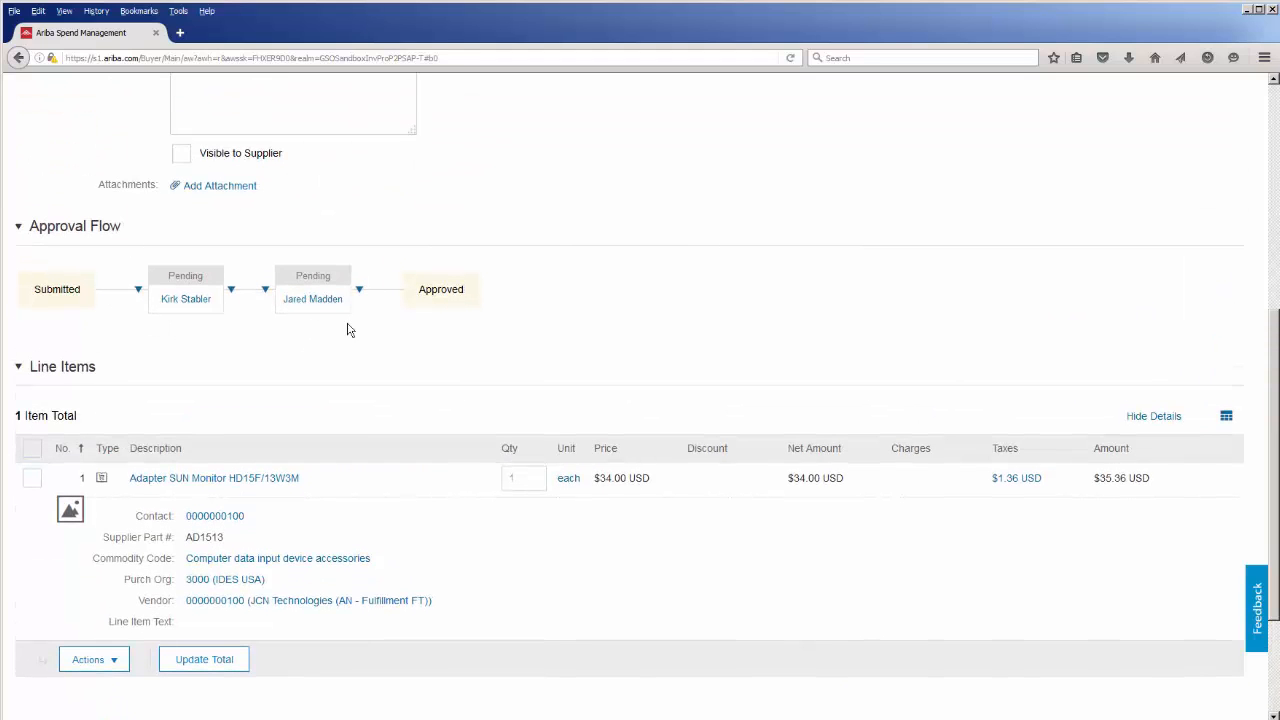
pyautogui.scroll(3, 675, 291)
pyautogui.scroll(5, 675, 291)
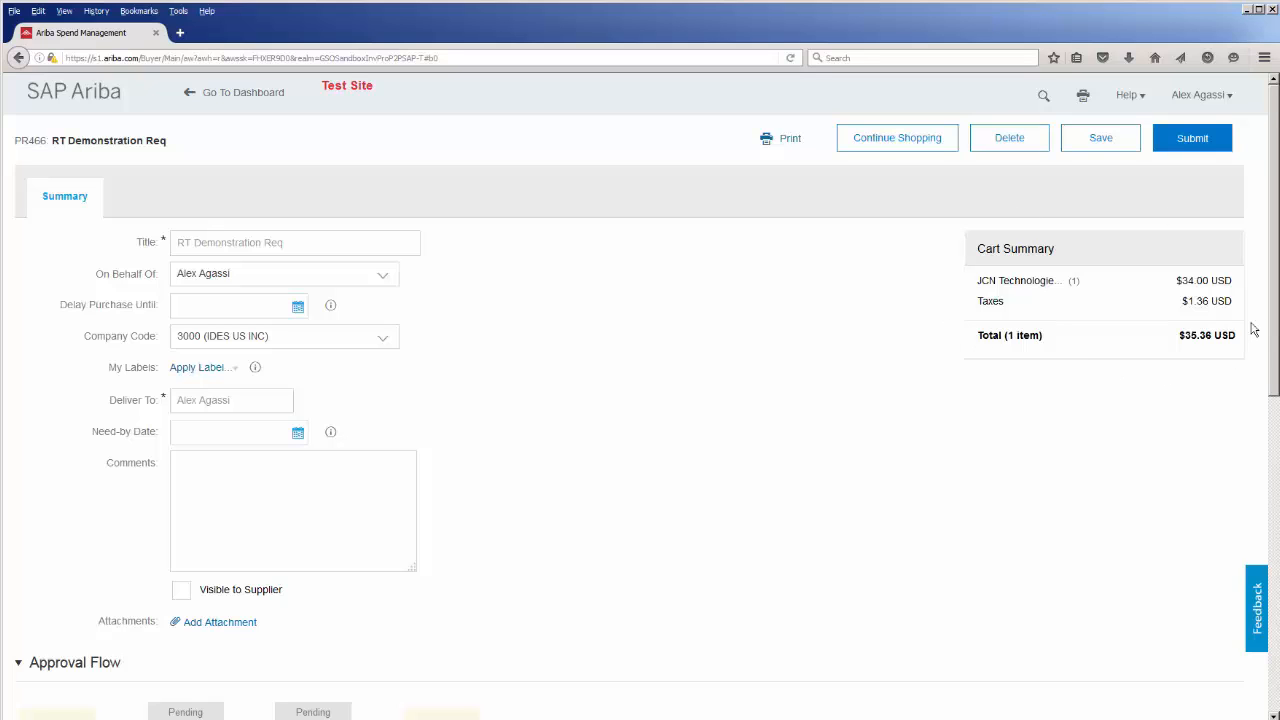
# - Submit PR466 and open the submitted requisition's details
pyautogui.click(1192, 138)
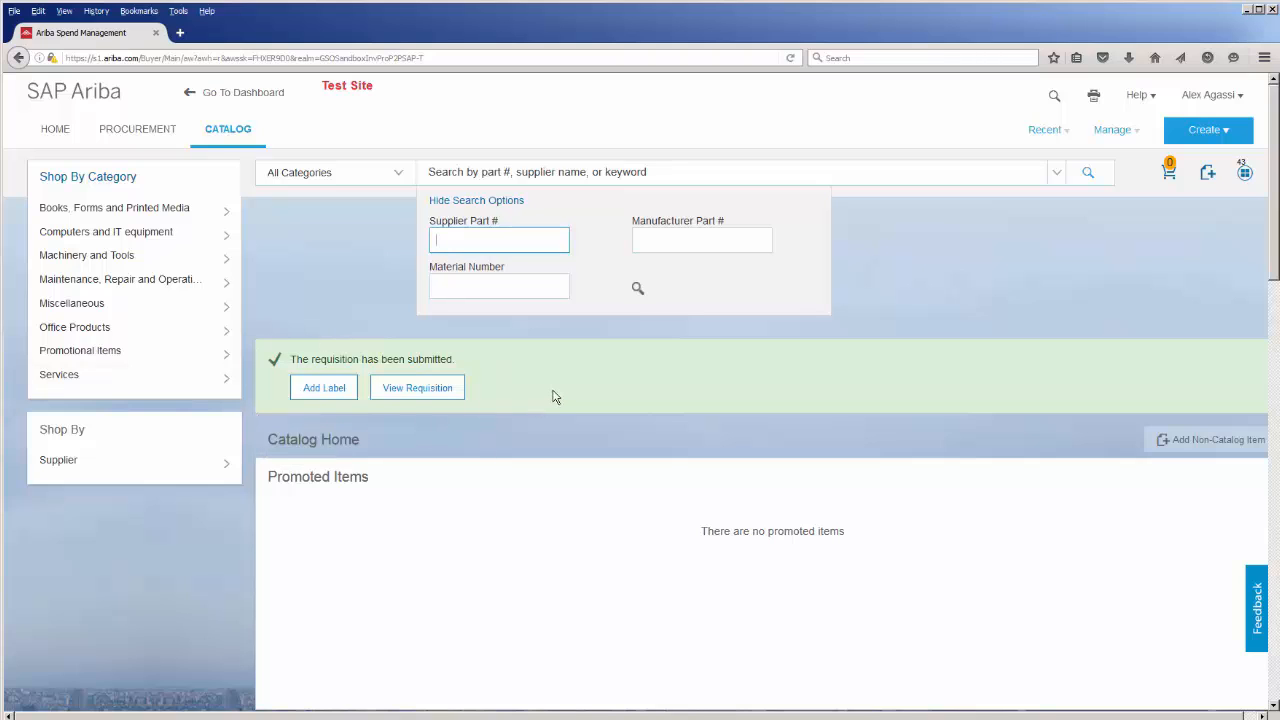
pyautogui.click(420, 388)
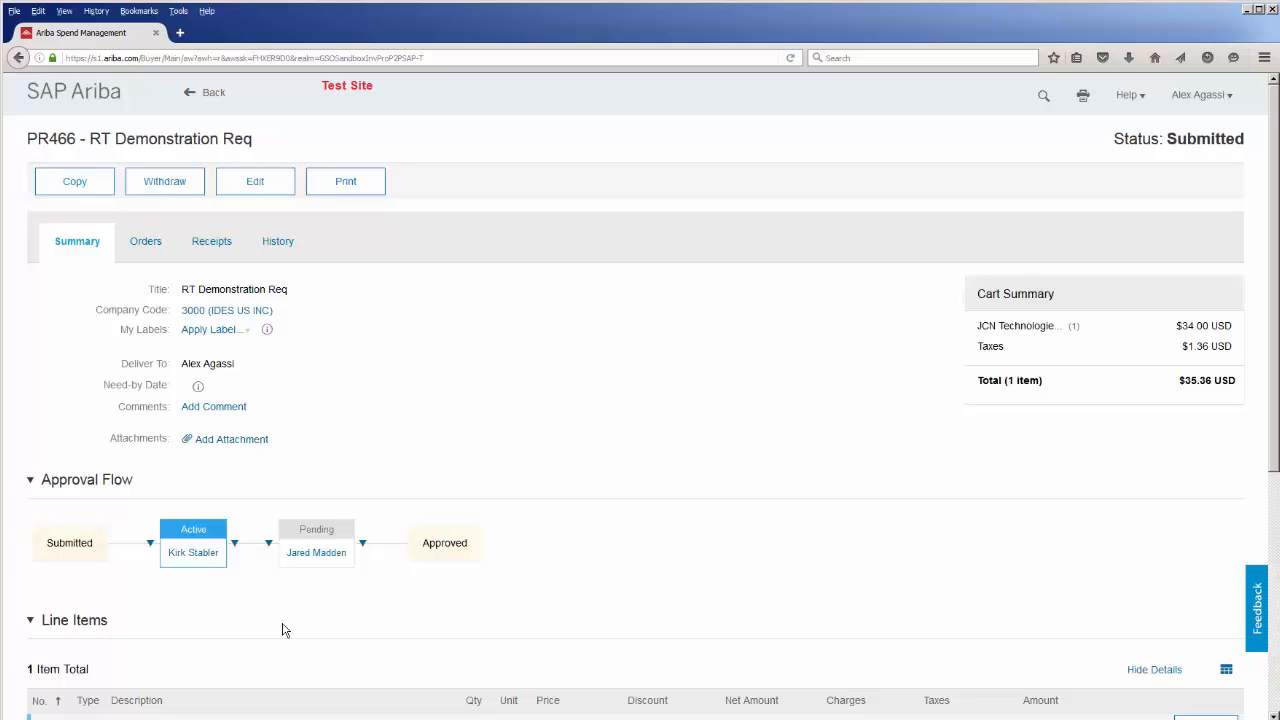
# - Log out of the requester's account and enter the first approver's user name
pyautogui.click(1190, 104)
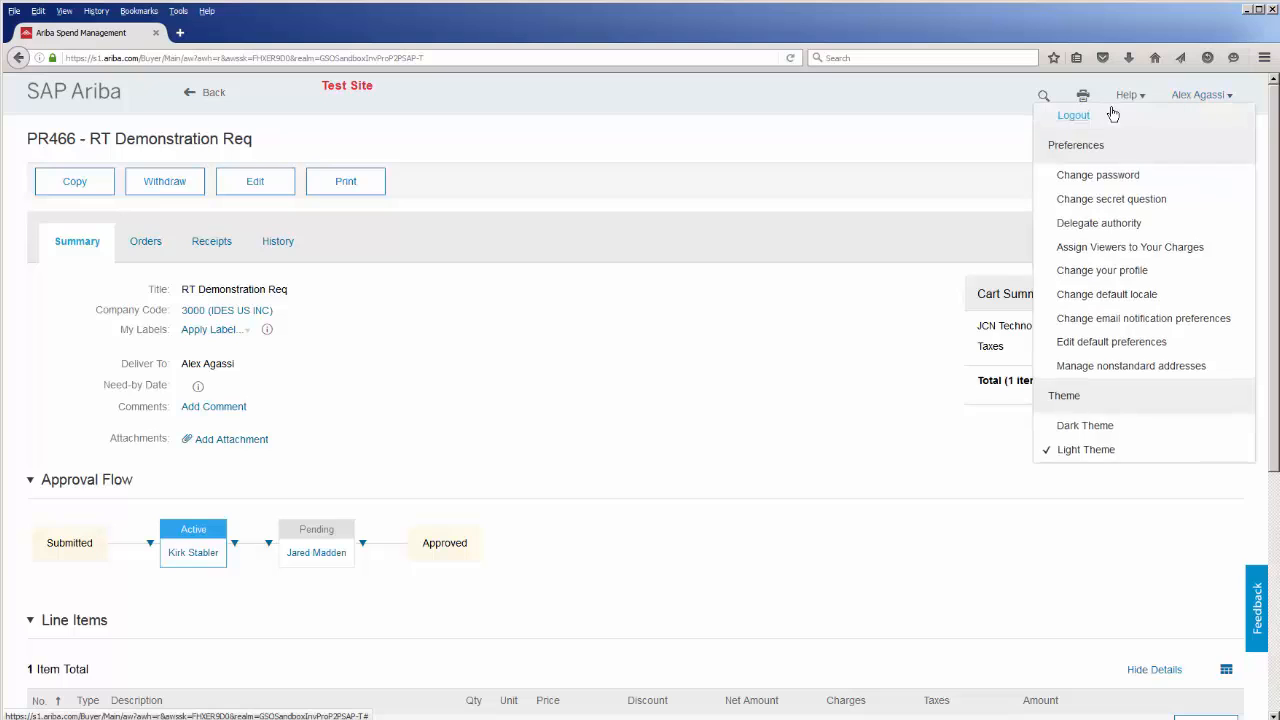
pyautogui.click(1069, 117)
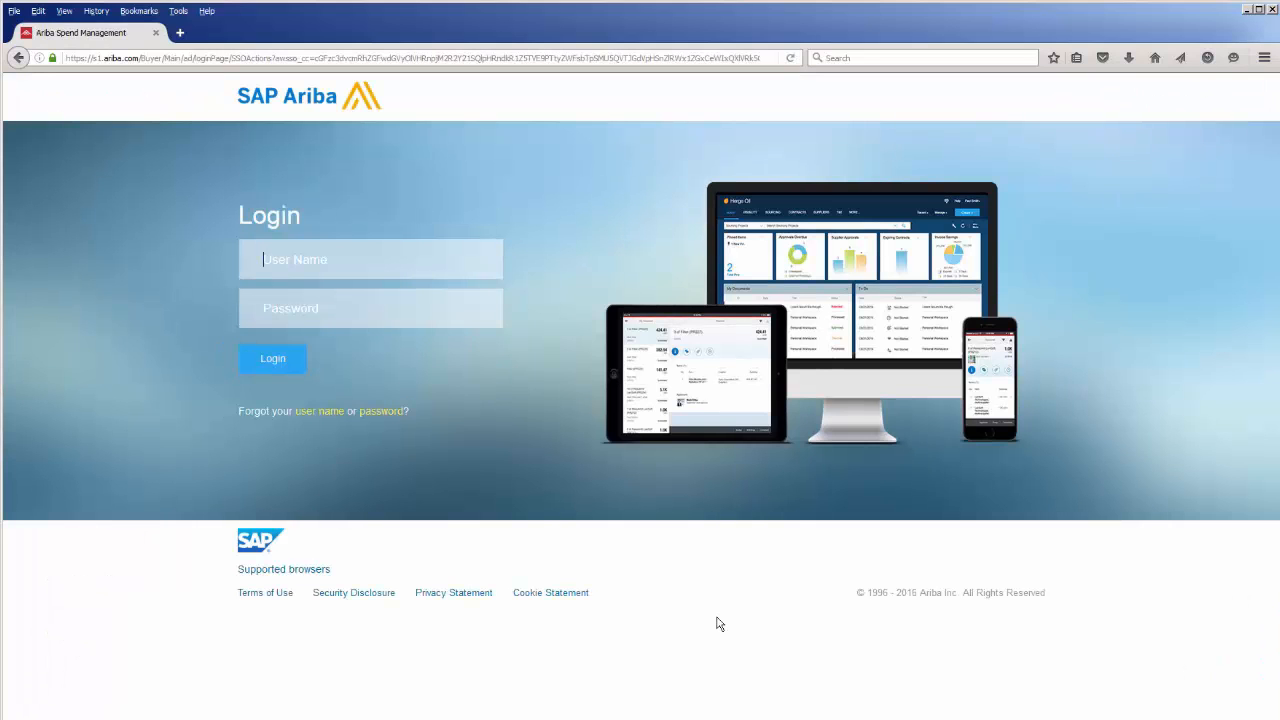
pyautogui.write('ks')
# - Sign in as the first approver and approve PR466 with the comment 'This is ok'
pyautogui.write('••')
pyautogui.click(270, 359)
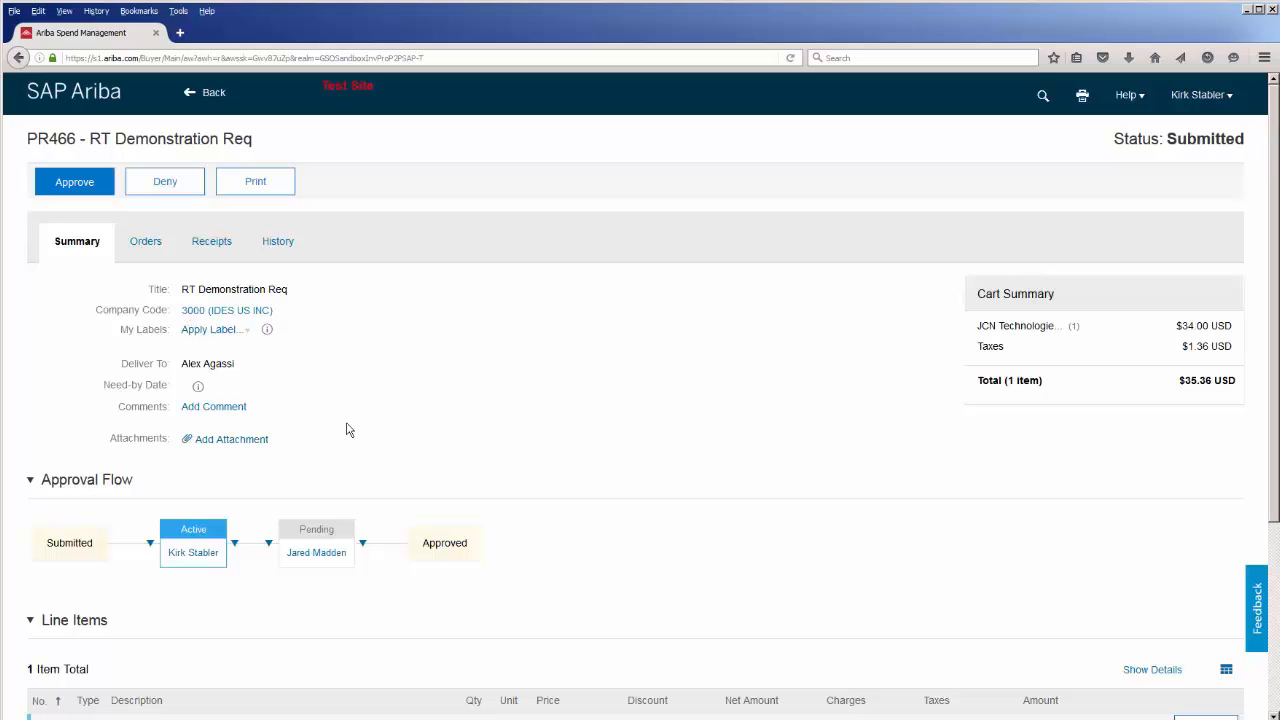
pyautogui.scroll(-5, 306, 437)
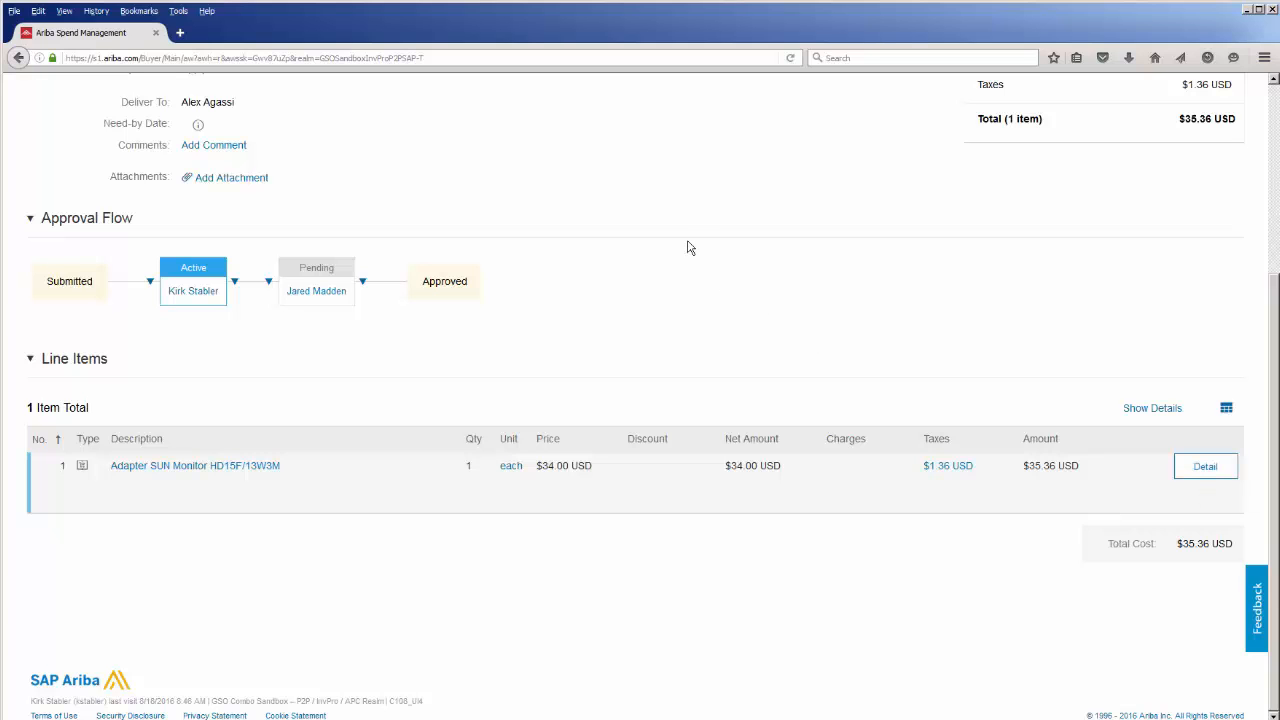
pyautogui.scroll(3, 688, 248)
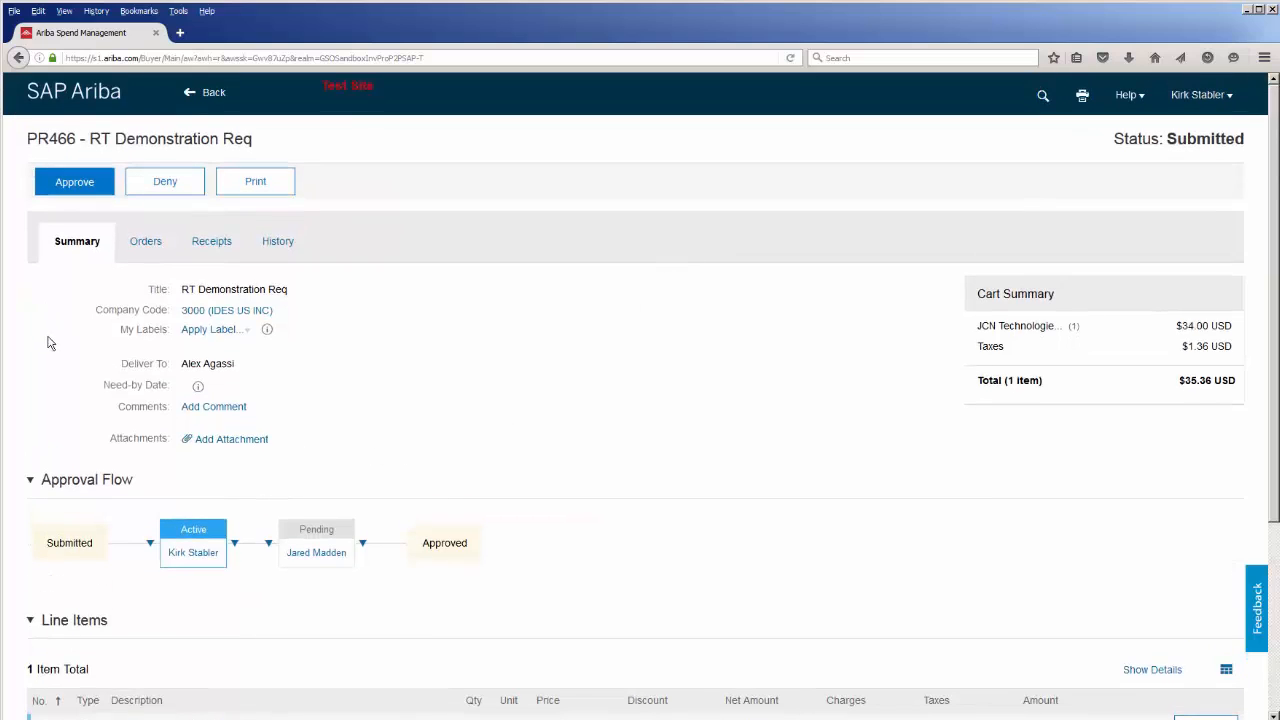
pyautogui.click(65, 184)
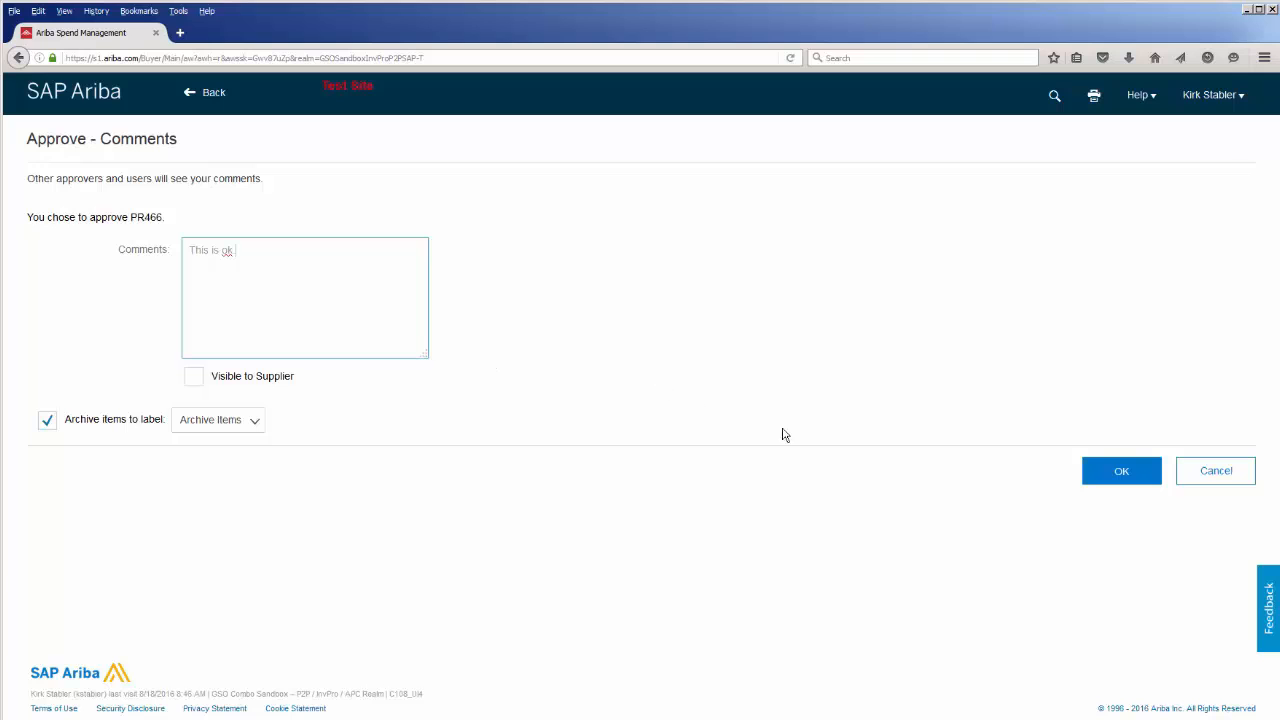
pyautogui.click(1113, 478)
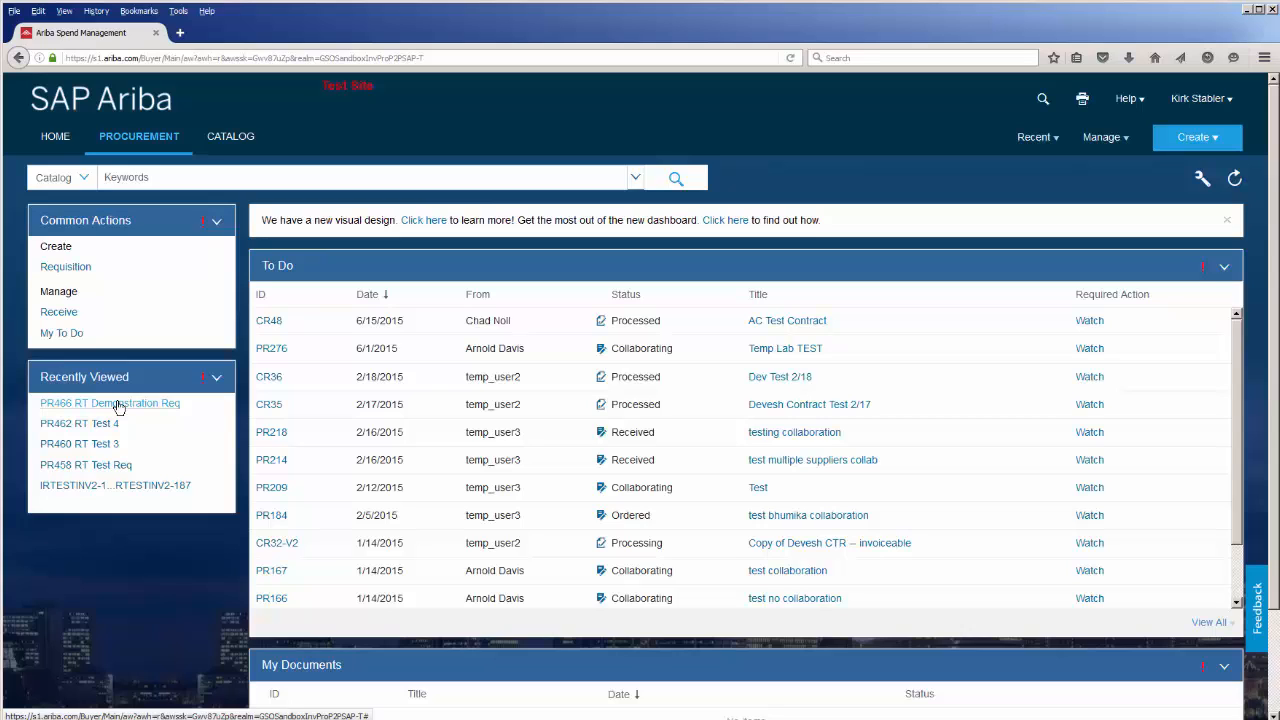
# - Log out and sign in with the second approver's credentials, declining the browser's password save
pyautogui.click(1186, 100)
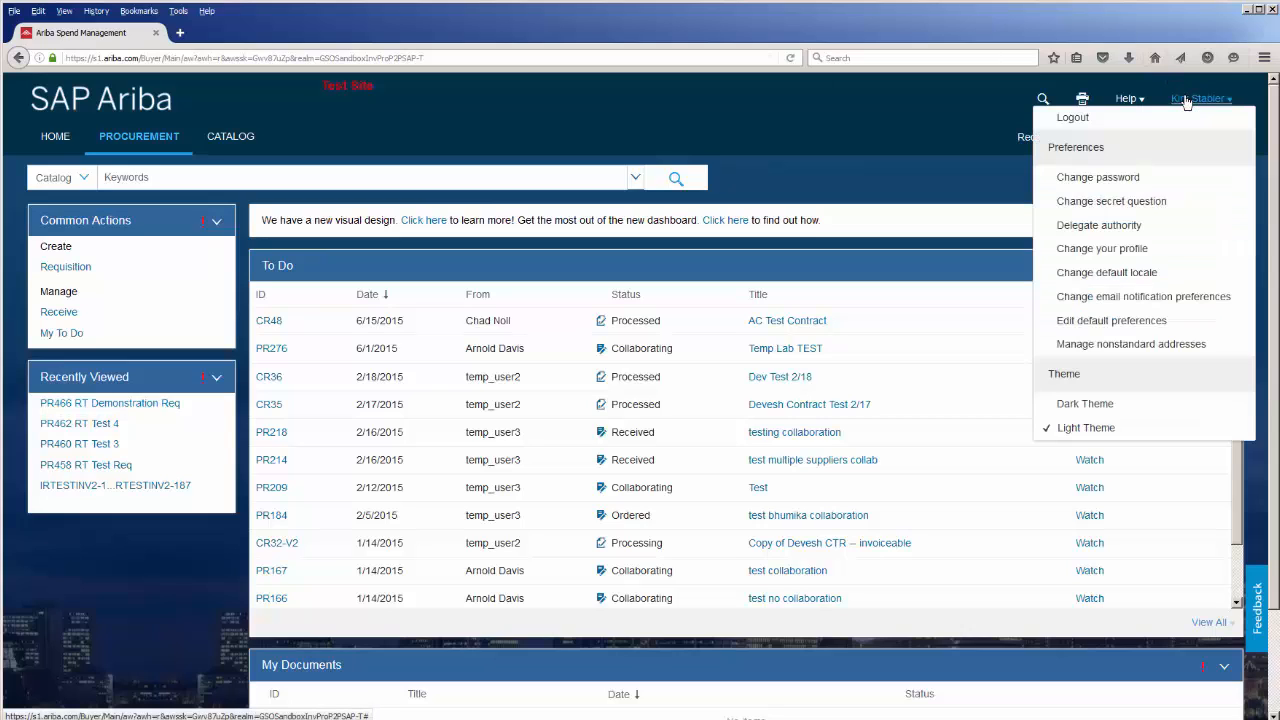
pyautogui.click(1068, 120)
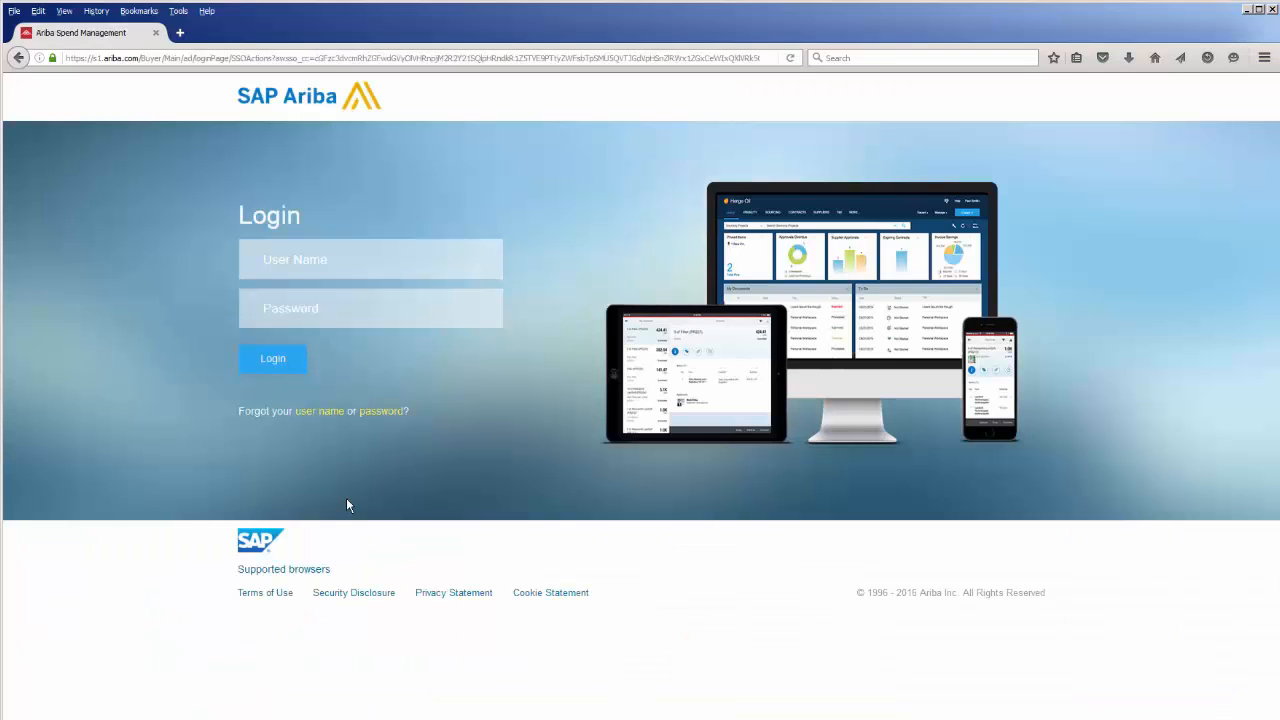
pyautogui.write('jmadden')
pyautogui.click(289, 308)
pyautogui.write('•••••')
pyautogui.click(285, 359)
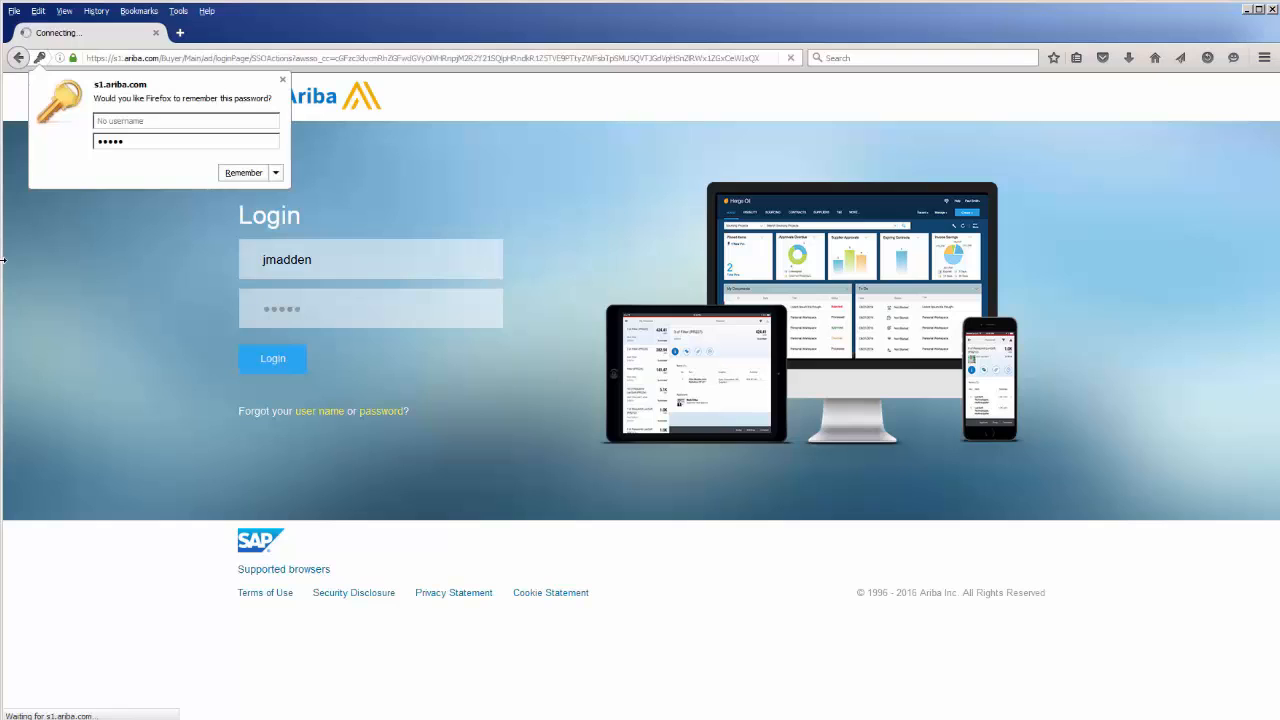
pyautogui.click(283, 80)
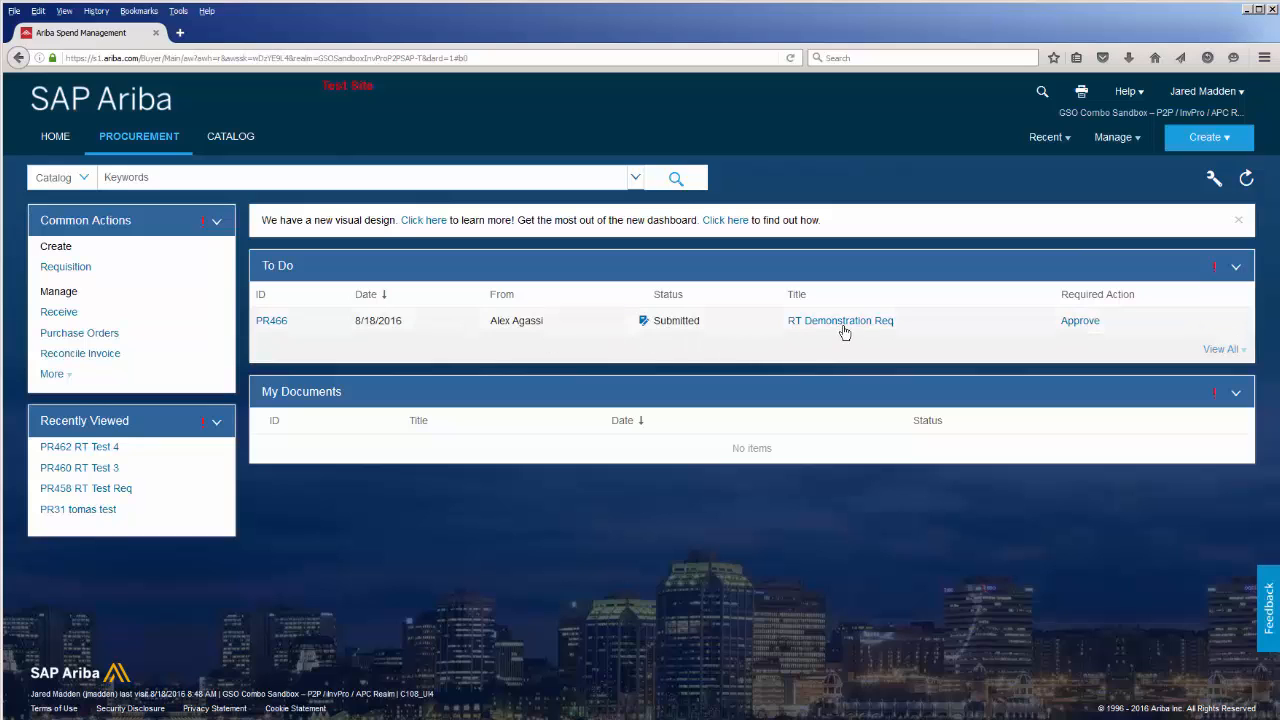
# - Open PR466 from the To Do list, review it, and approve it as the second approver
pyautogui.click(272, 324)
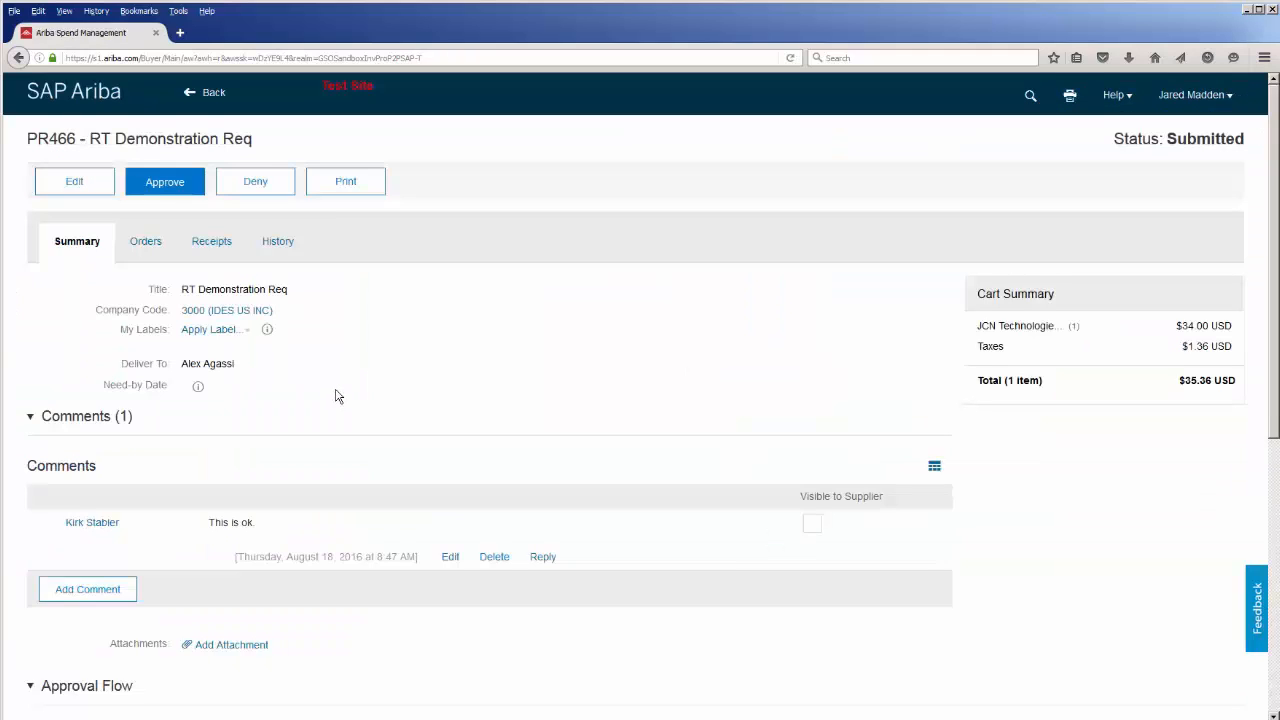
pyautogui.scroll(-4, 336, 400)
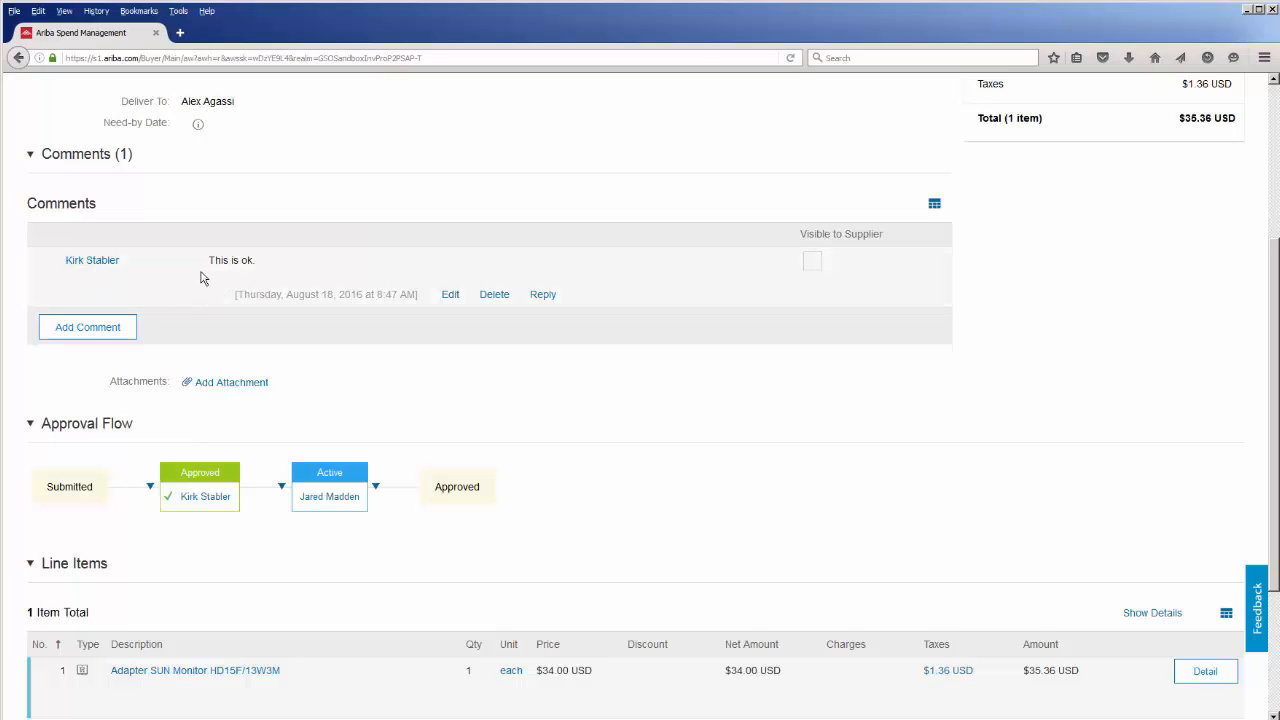
pyautogui.scroll(5, 226, 281)
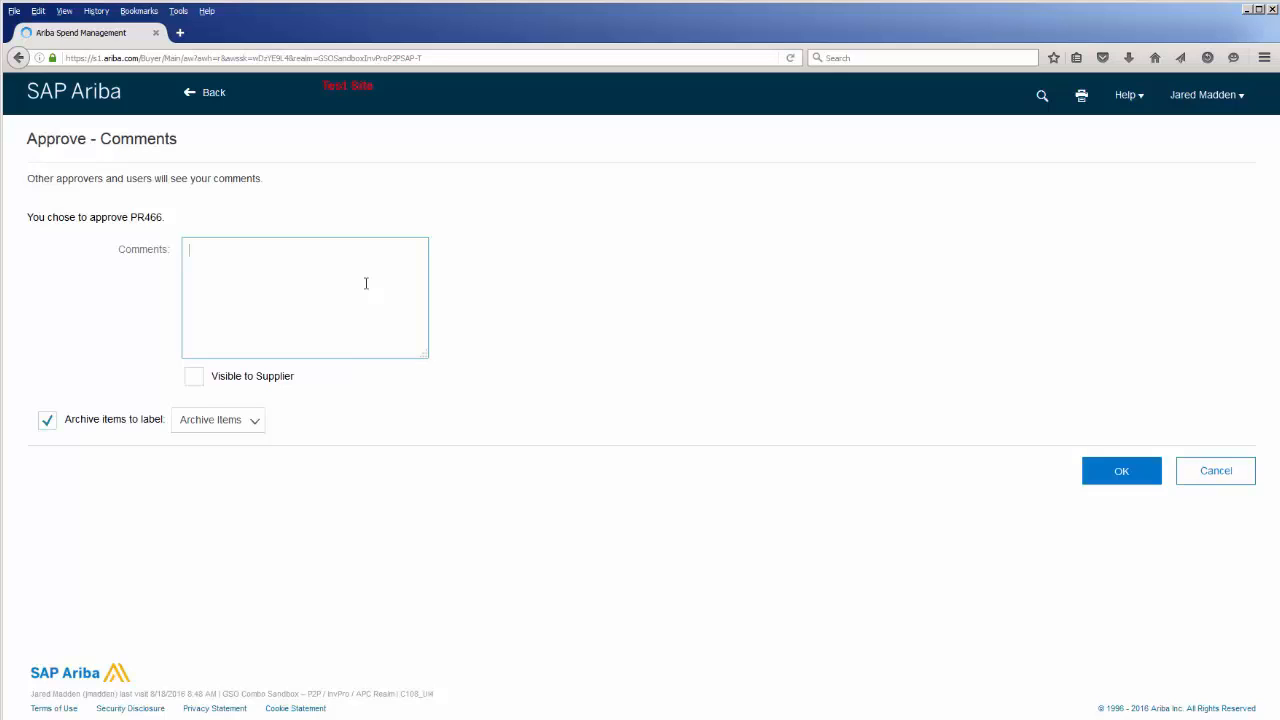
pyautogui.click(1112, 471)
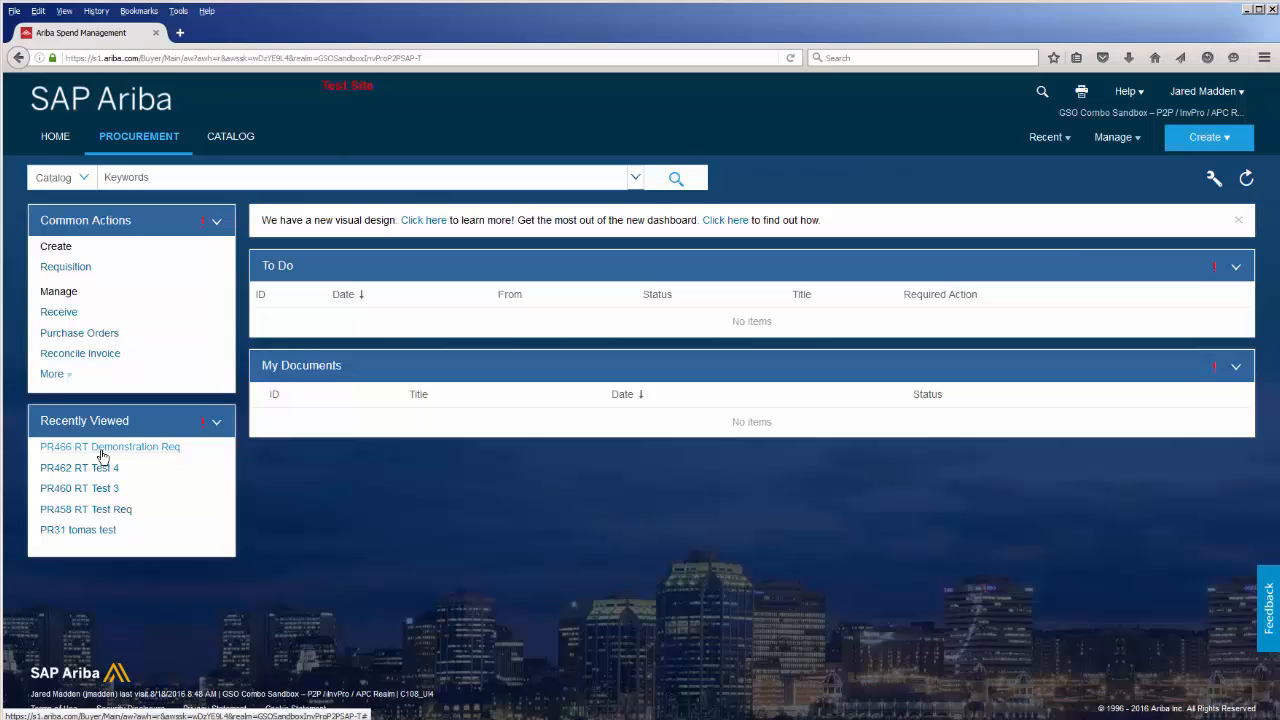
# - Log out, sign back in as the original requester with their username and password, then go to Catalog Home
pyautogui.click(1190, 96)
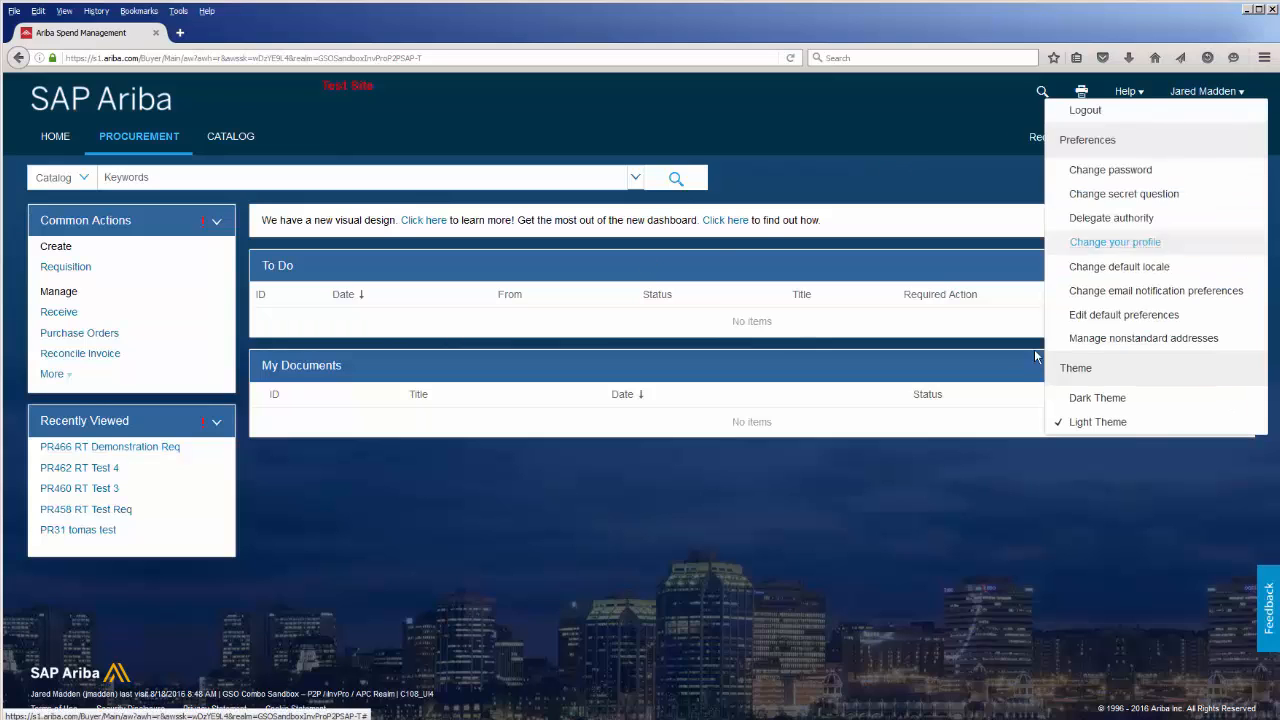
pyautogui.click(1085, 111)
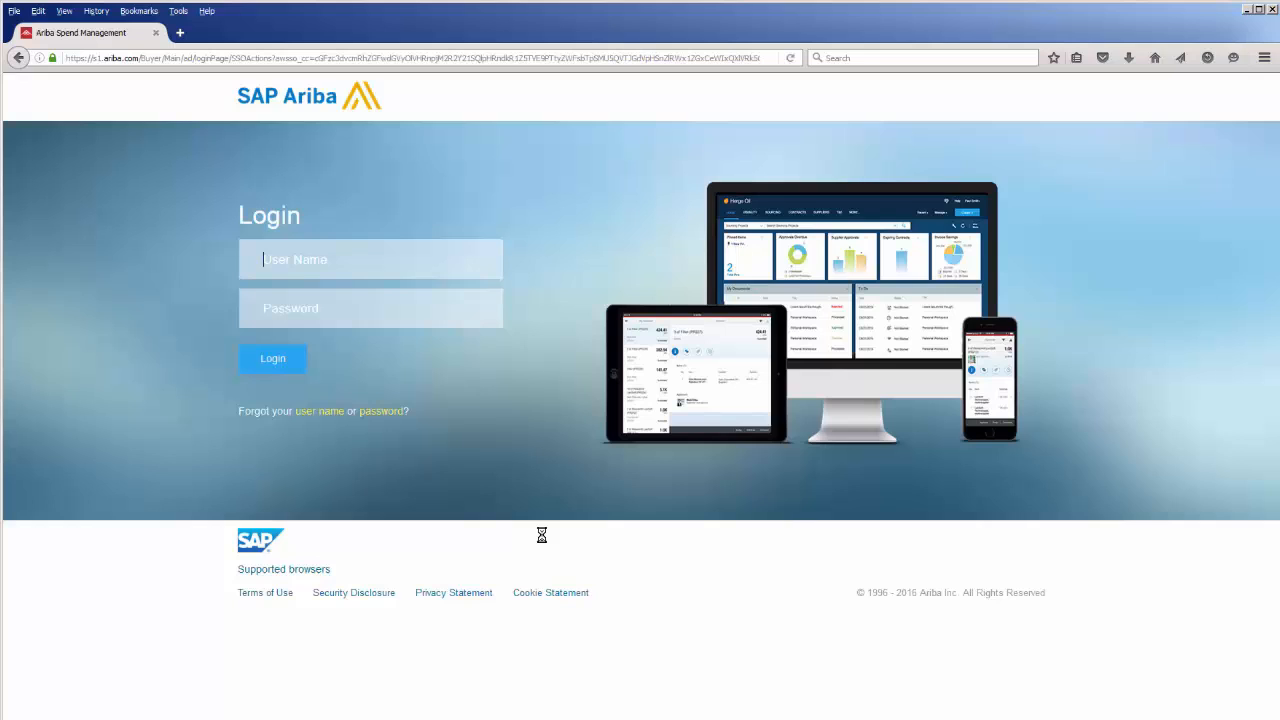
pyautogui.write('aagassi')
pyautogui.click(318, 312)
pyautogui.write('*****')
pyautogui.click(272, 362)
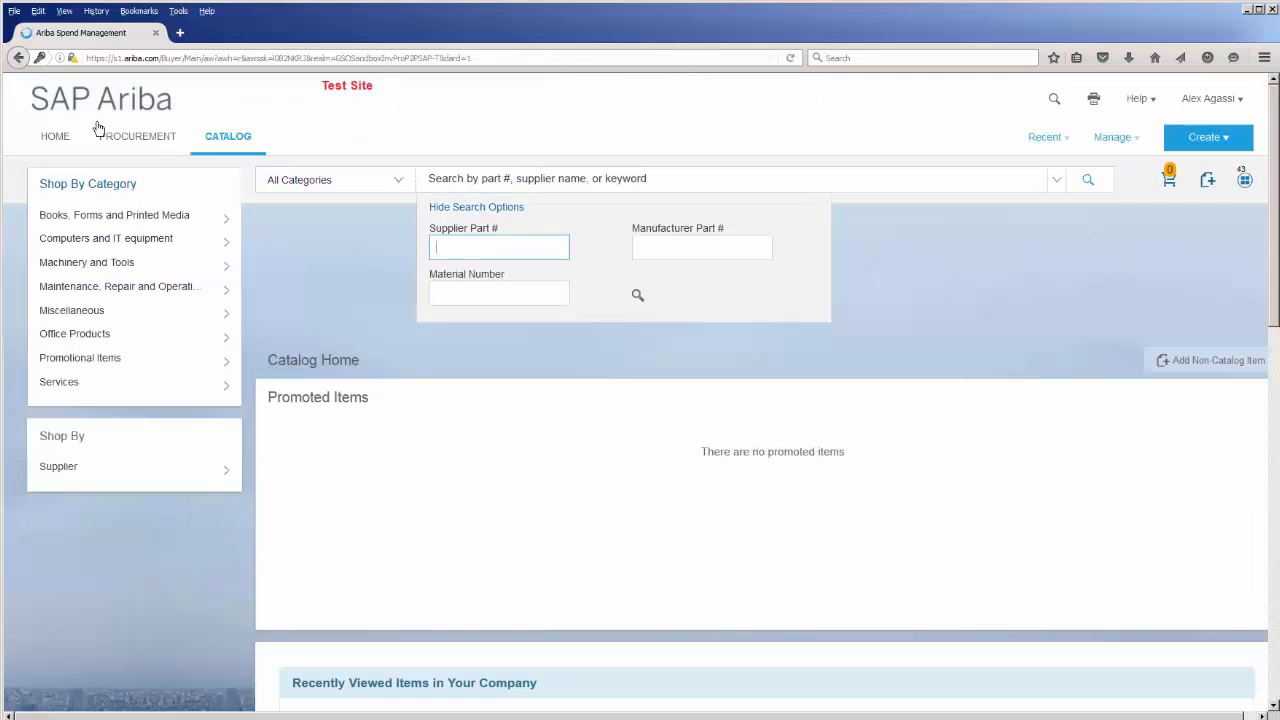
pyautogui.click(66, 142)
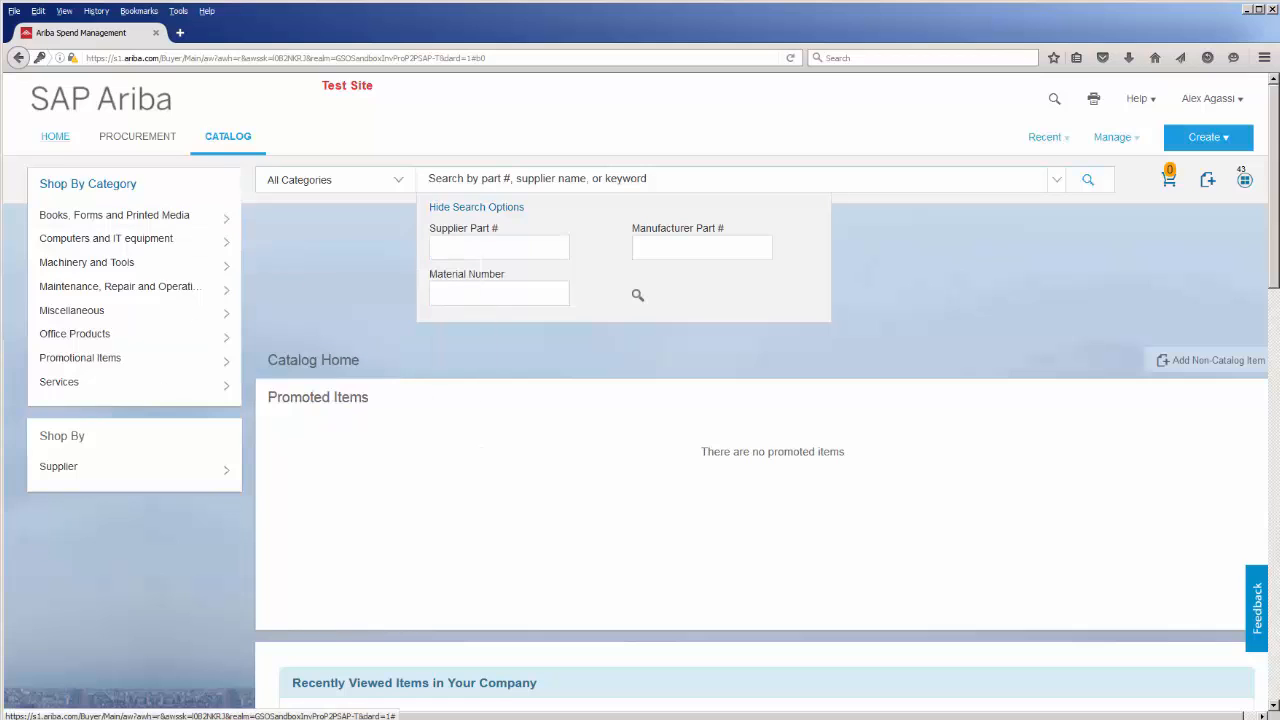
# - Open requisition PR466 'RT Demonstration Req', listed as Ordered in My Documents
pyautogui.click(55, 138)
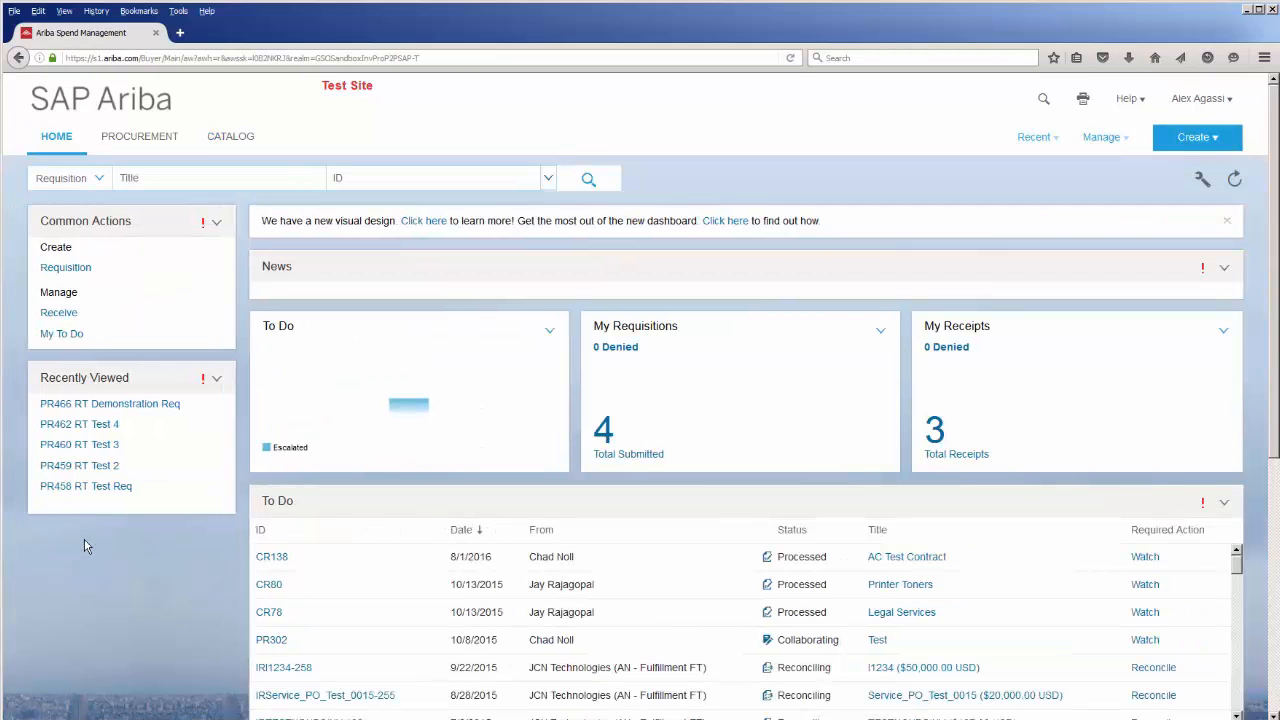
pyautogui.scroll(-5, 95, 550)
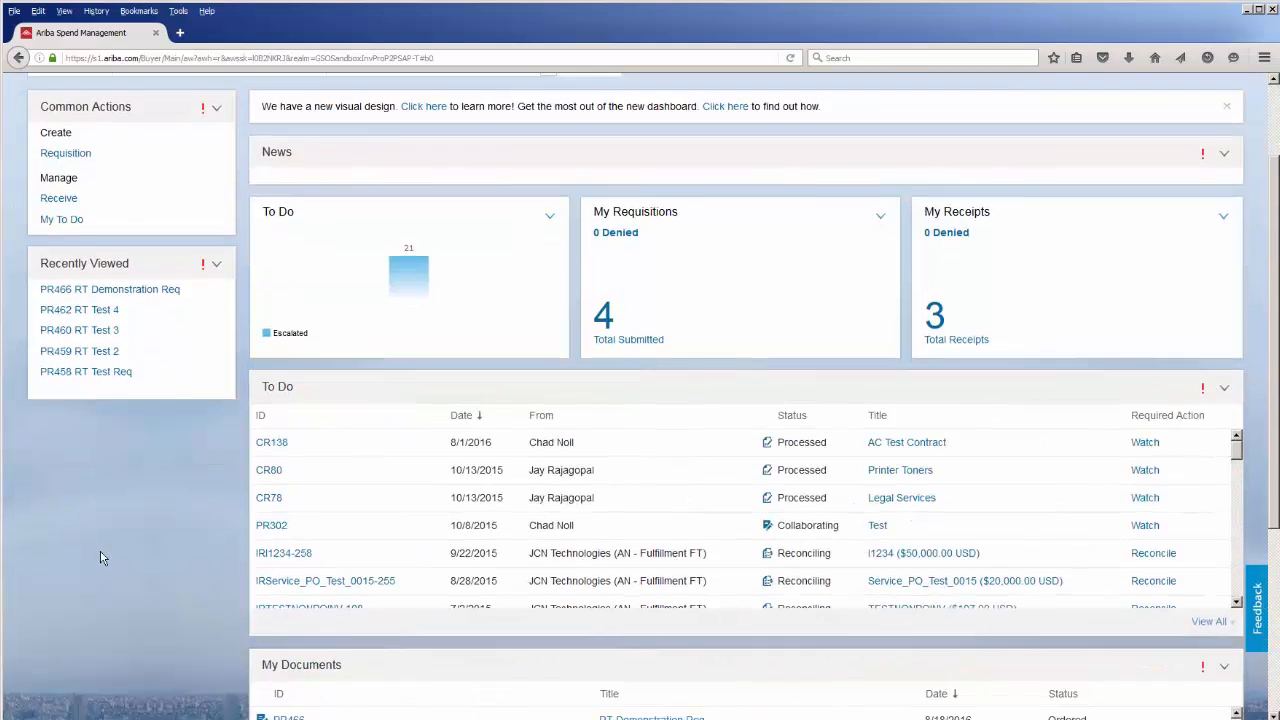
pyautogui.scroll(-1, 100, 557)
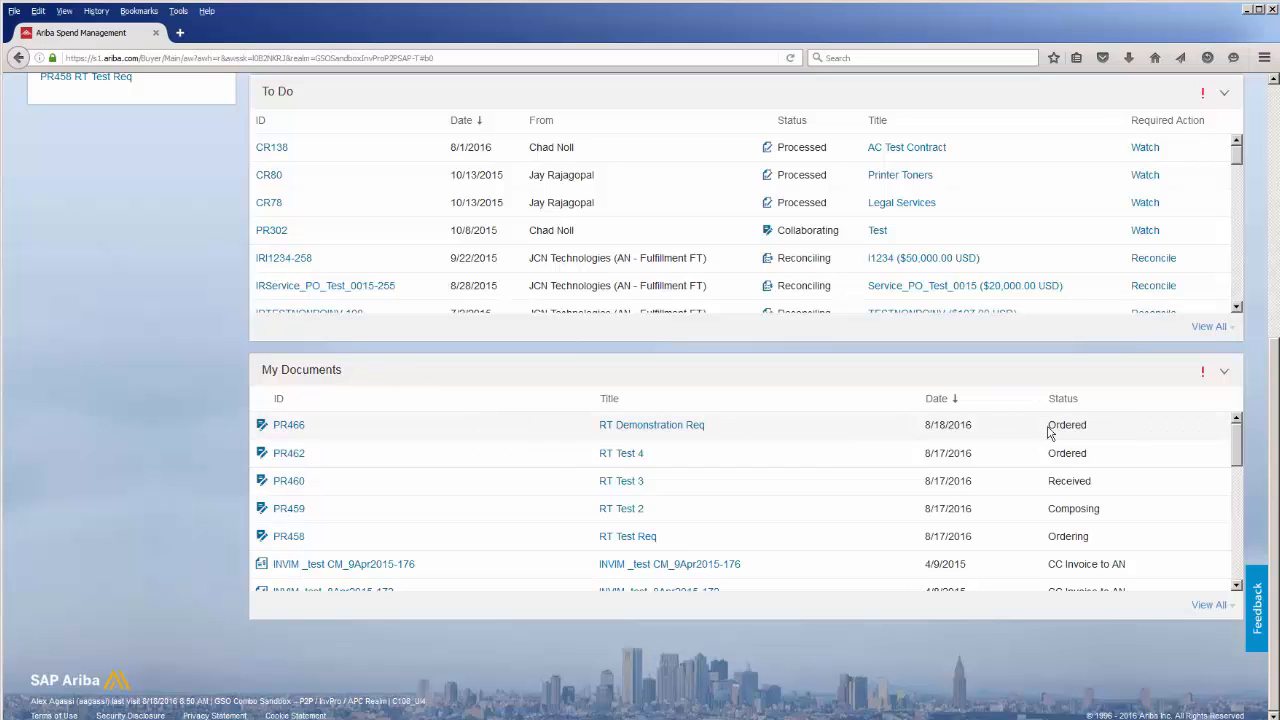
pyautogui.moveTo(1048, 430); pyautogui.dragTo(1088, 428)
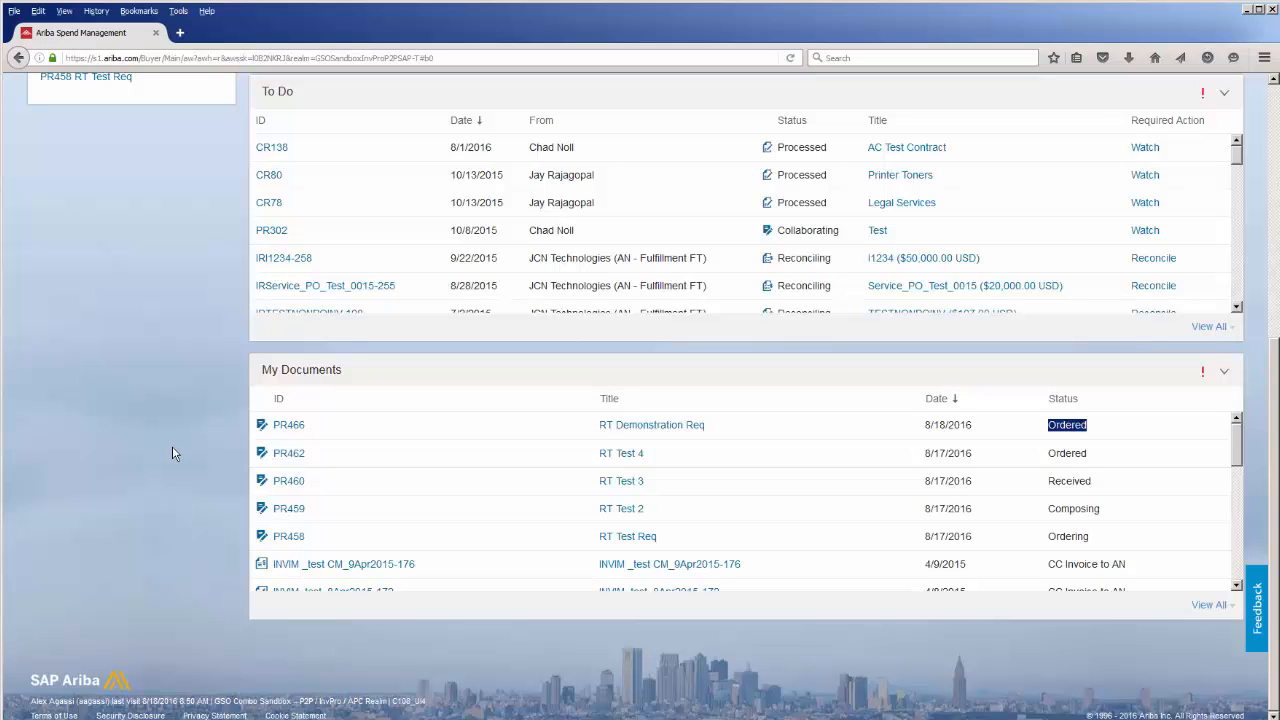
pyautogui.click(680, 428)
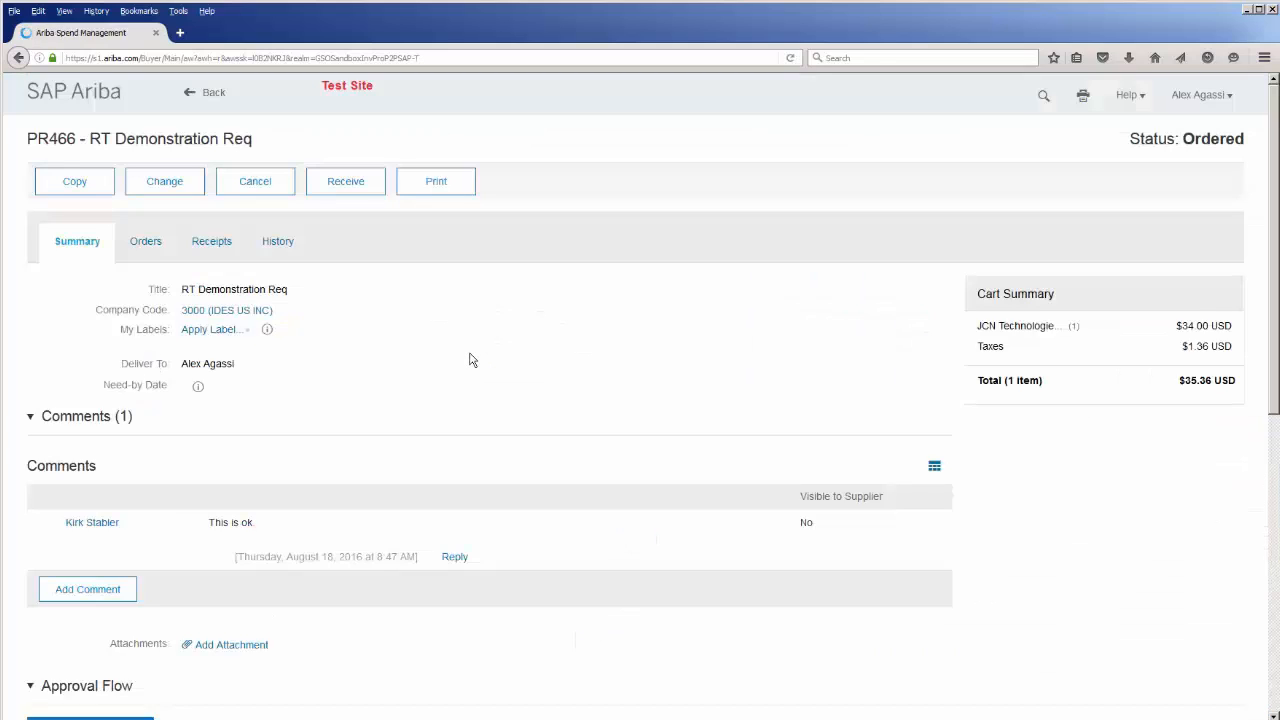
# - Show PR466's approval flow and review both Approved steps and the line item ordered on PO22
pyautogui.scroll(-3, 472, 360)
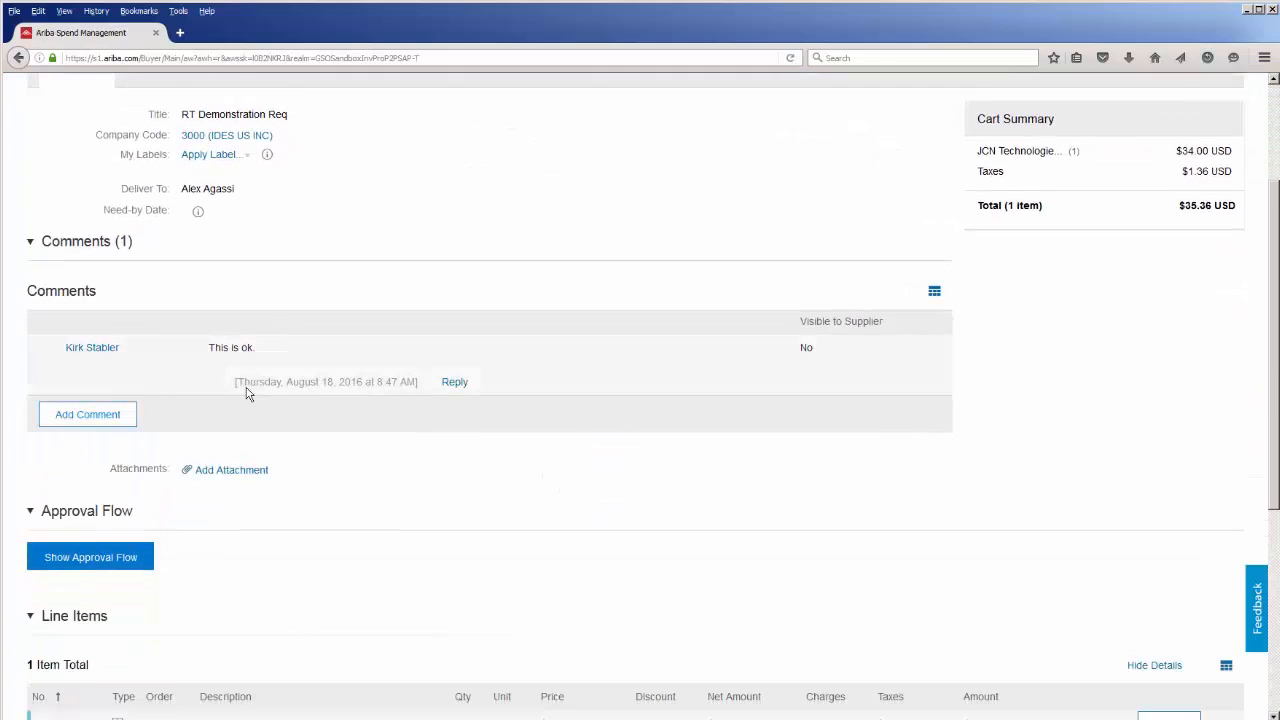
pyautogui.click(116, 556)
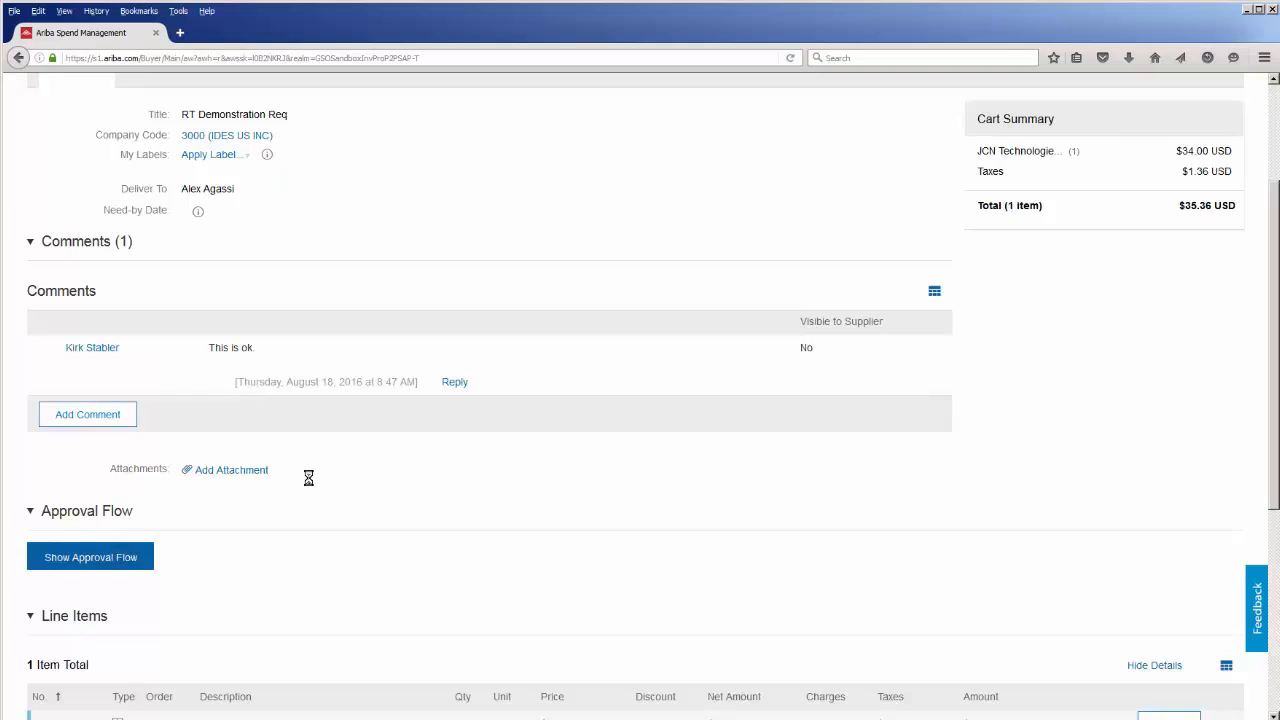
pyautogui.scroll(-2, 320, 470)
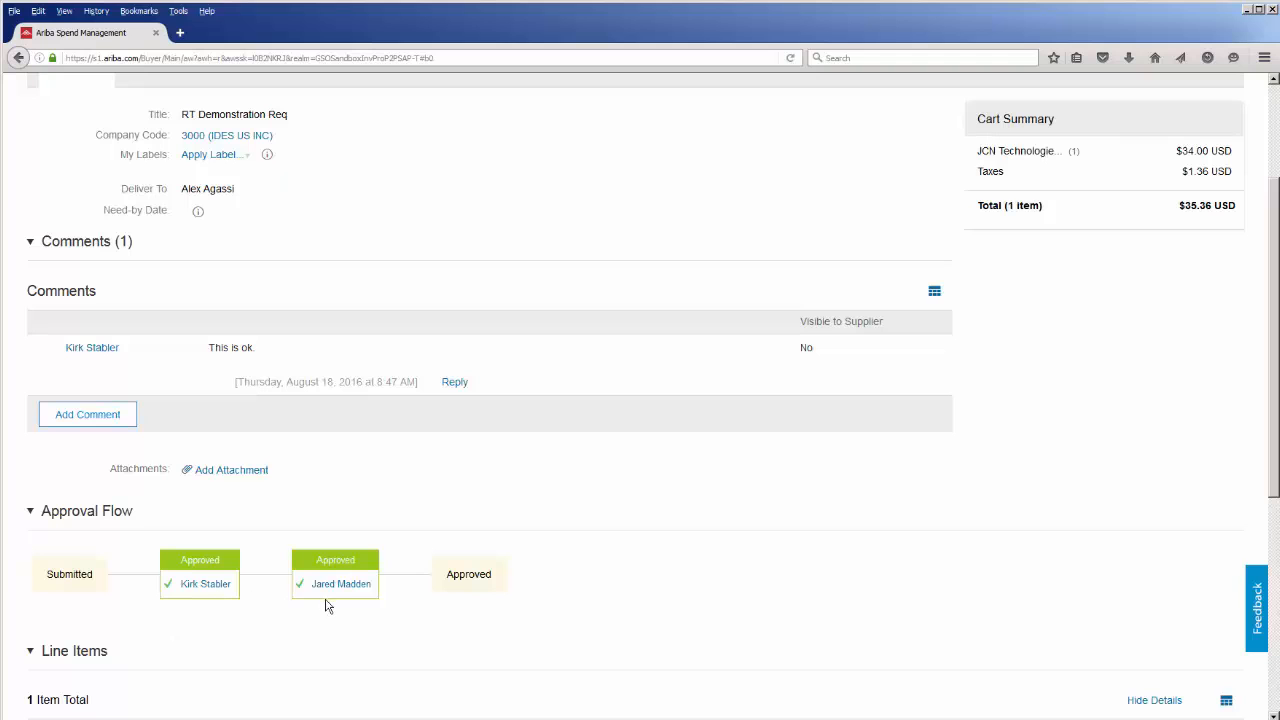
pyautogui.scroll(-5, 316, 603)
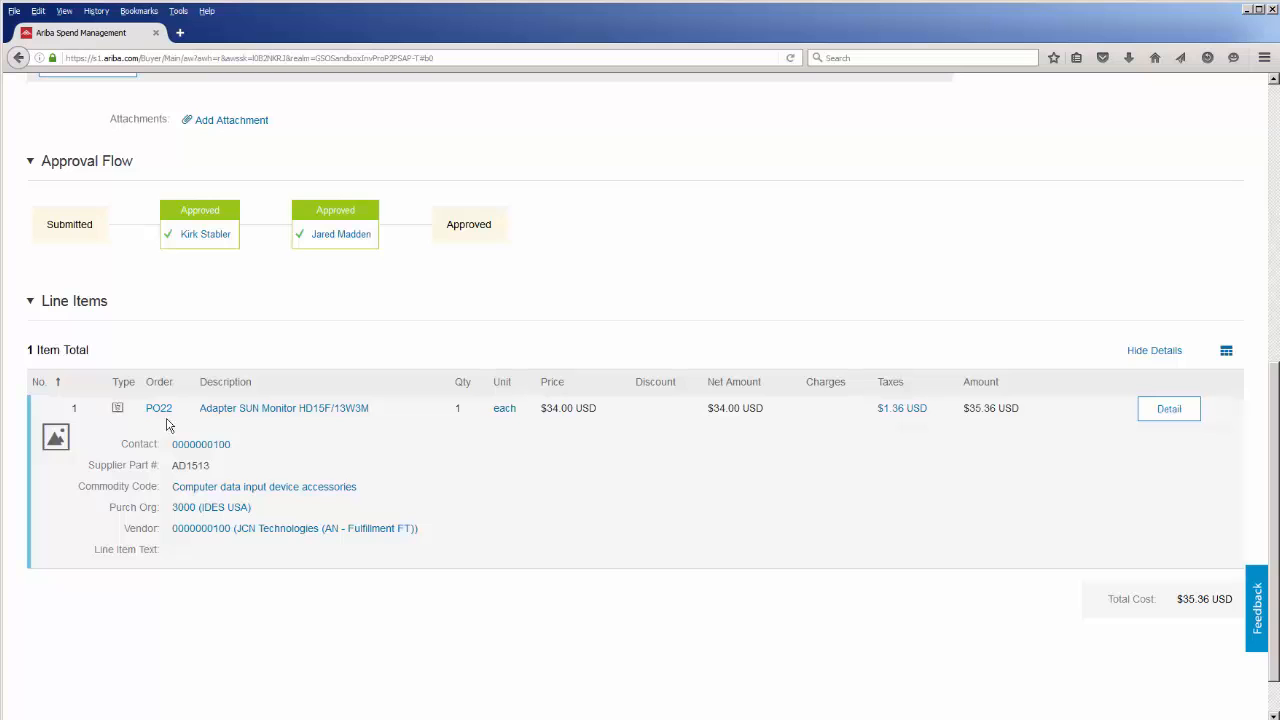
pyautogui.scroll(5, 167, 425)
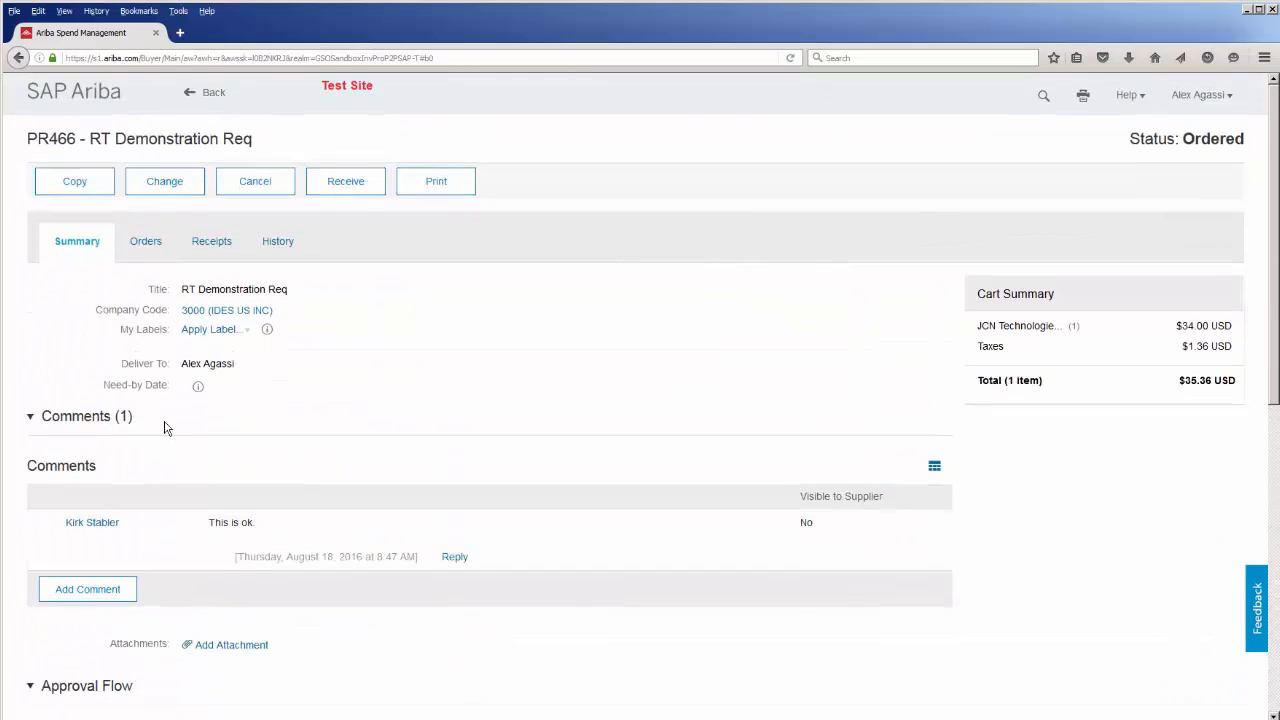
# - Inspect purchase order PO22, then view PR466's History showing submission, two approvals and PO22 sent
pyautogui.click(138, 246)
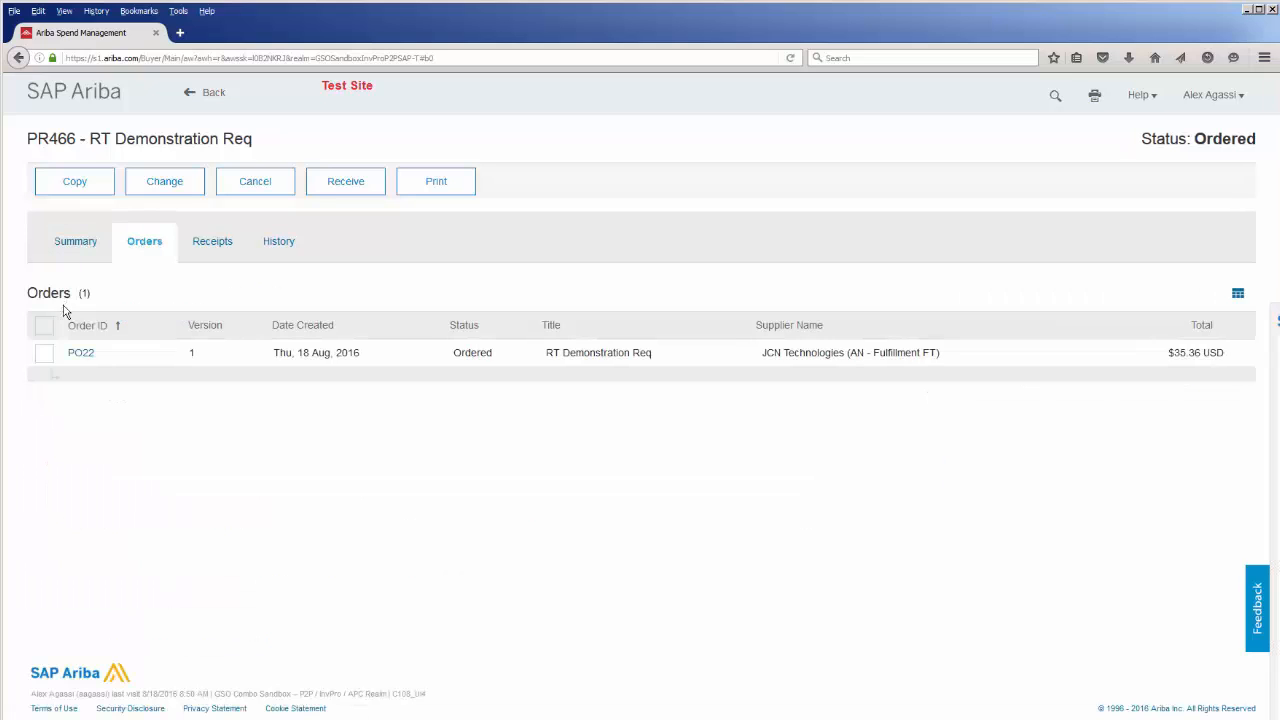
pyautogui.click(81, 355)
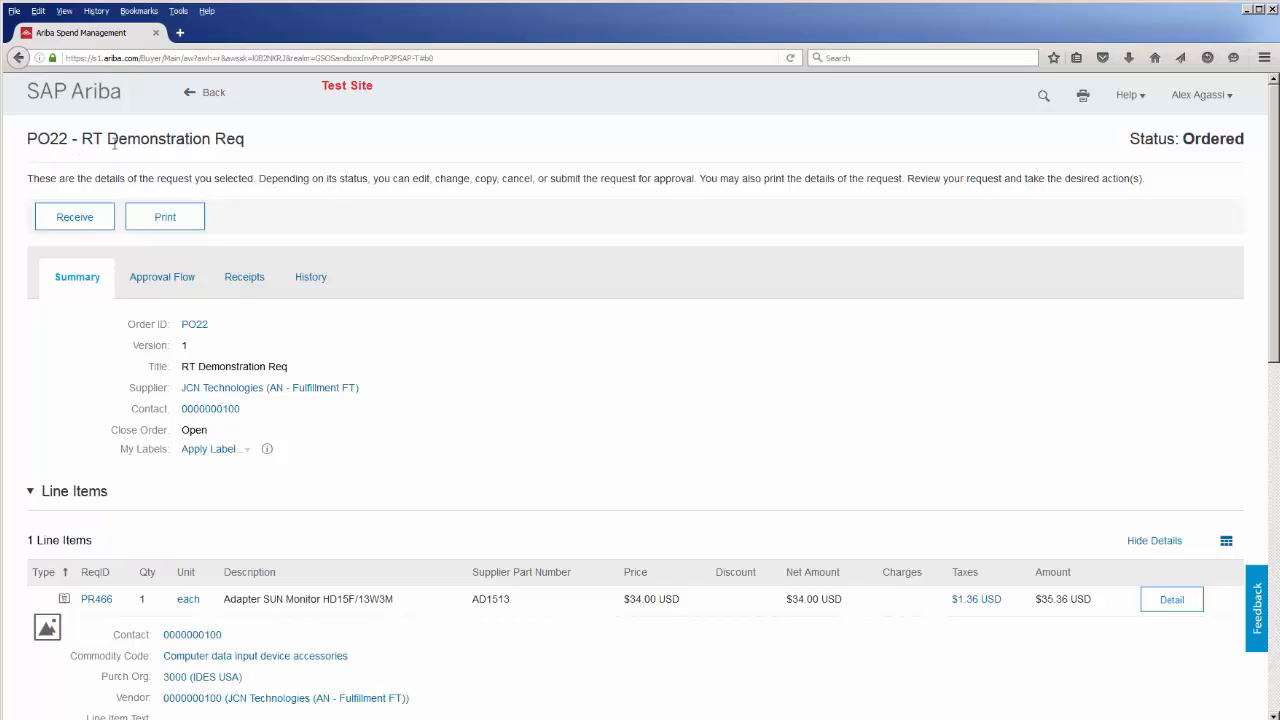
pyautogui.click(213, 93)
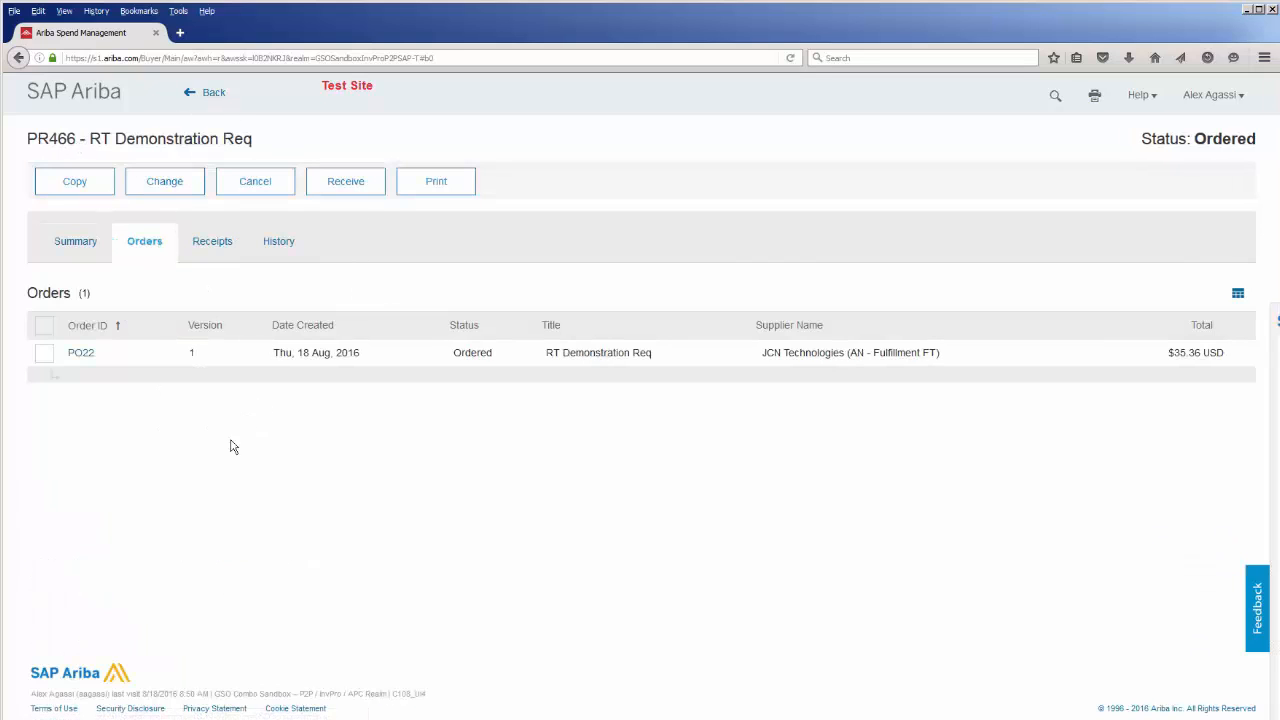
pyautogui.click(283, 248)
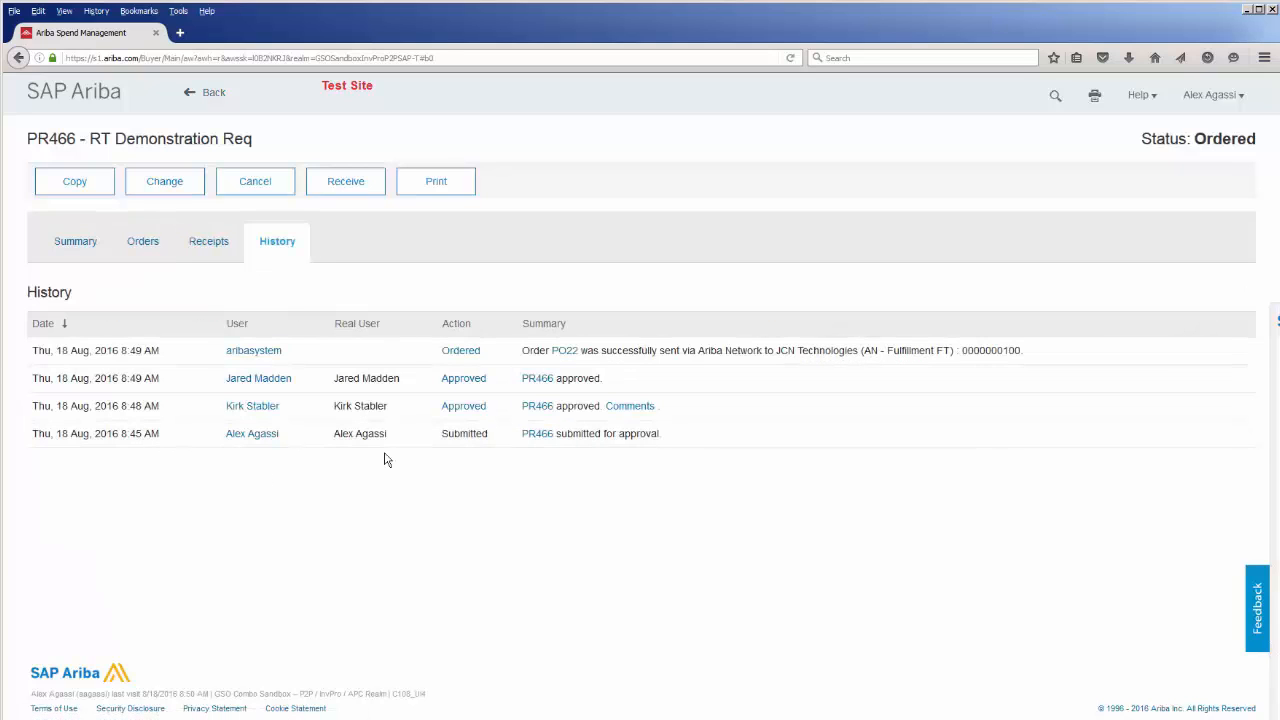
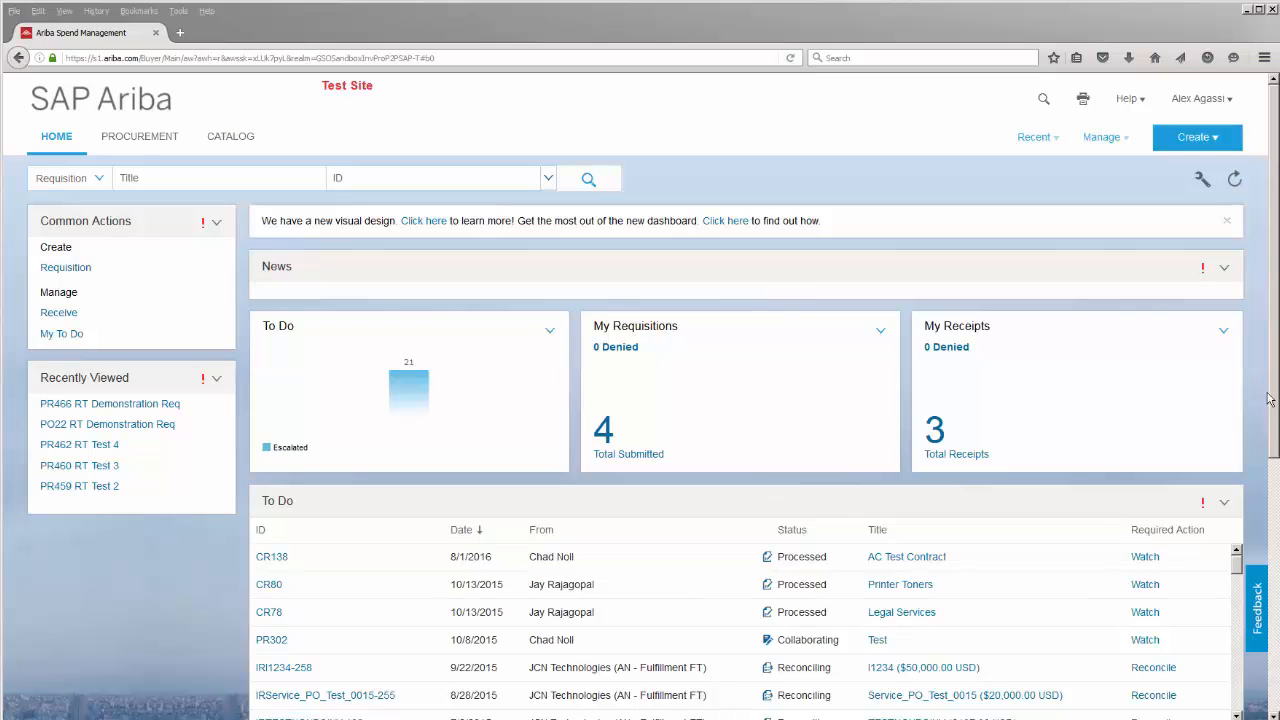
# - Open requisition PR466 'RT Demonstration Req' (Ordered, $35.36) from My Documents
pyautogui.moveTo(1275, 400); pyautogui.dragTo(1276, 665)
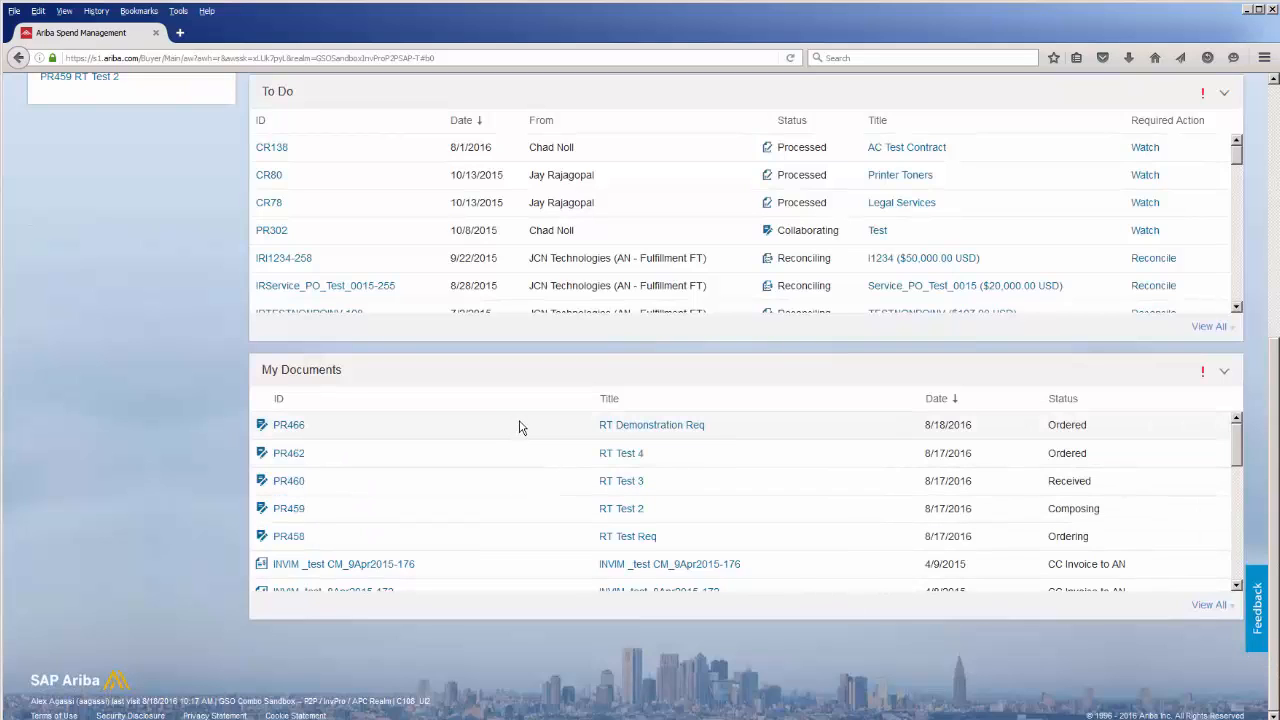
pyautogui.click(657, 426)
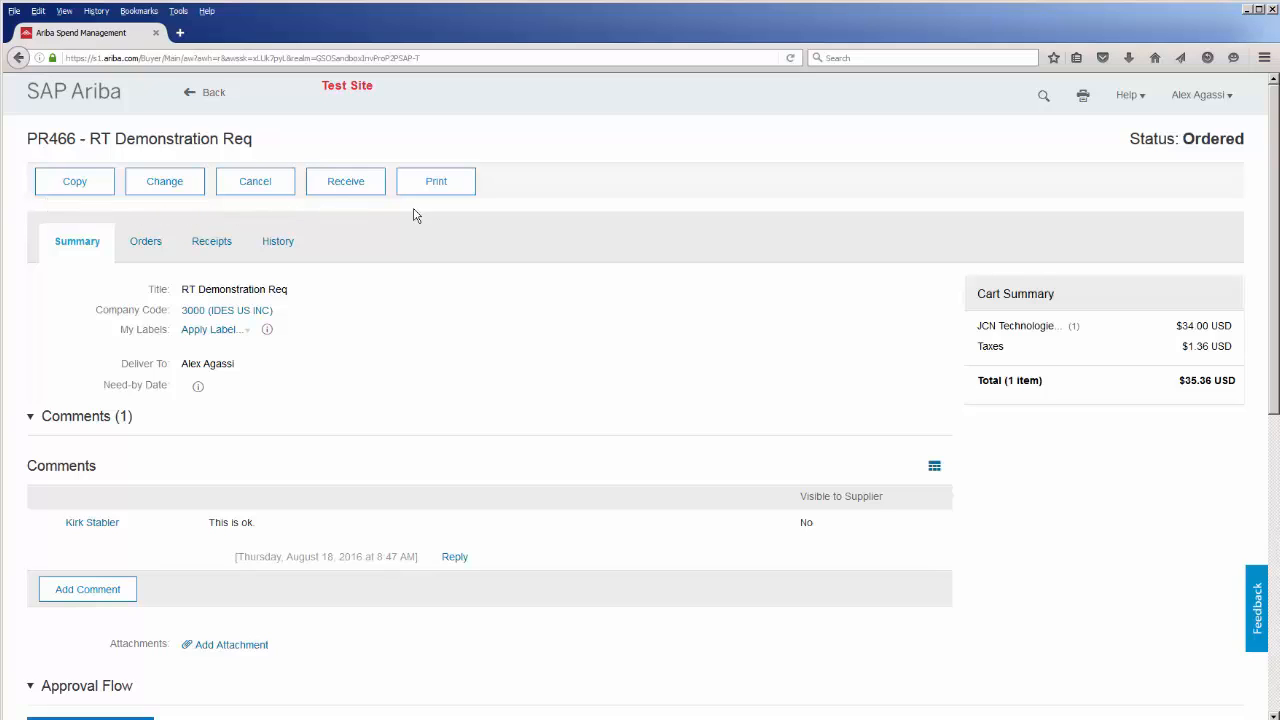
# - Start receipt RC198 for PO22 and select the adapter's Accepted quantity of 0
pyautogui.click(341, 195)
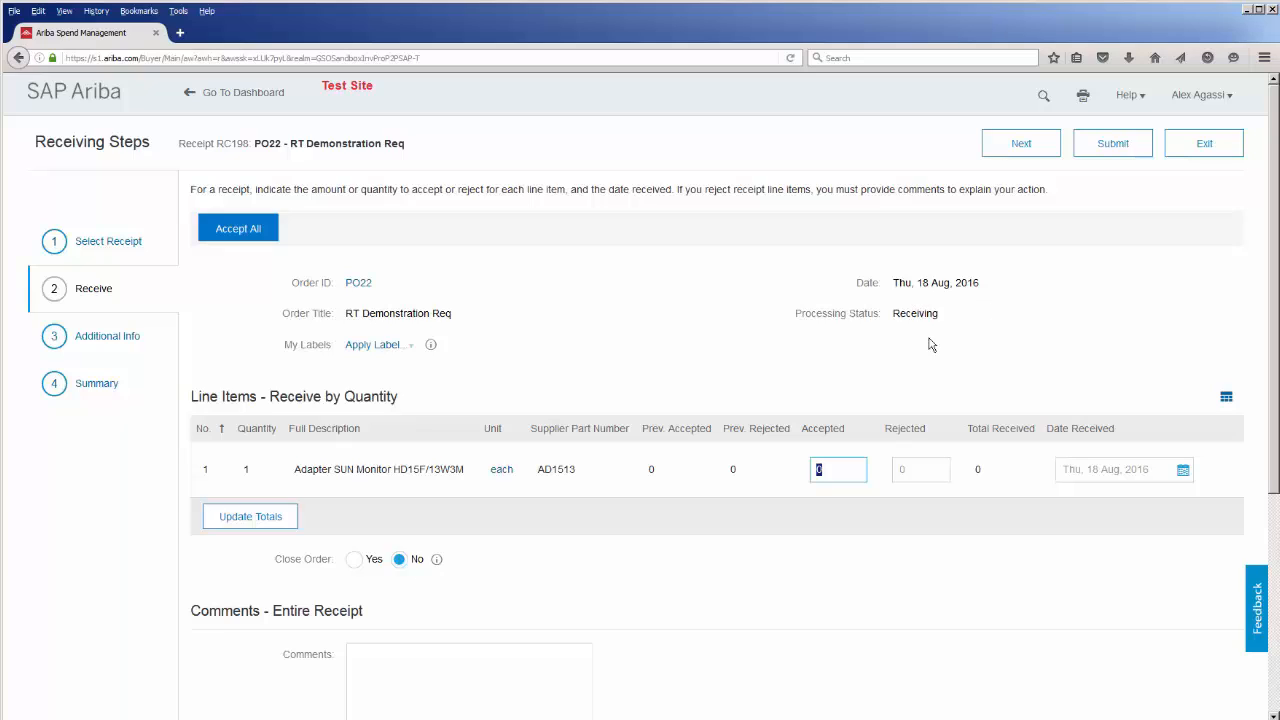
pyautogui.moveTo(946, 318); pyautogui.dragTo(893, 316)
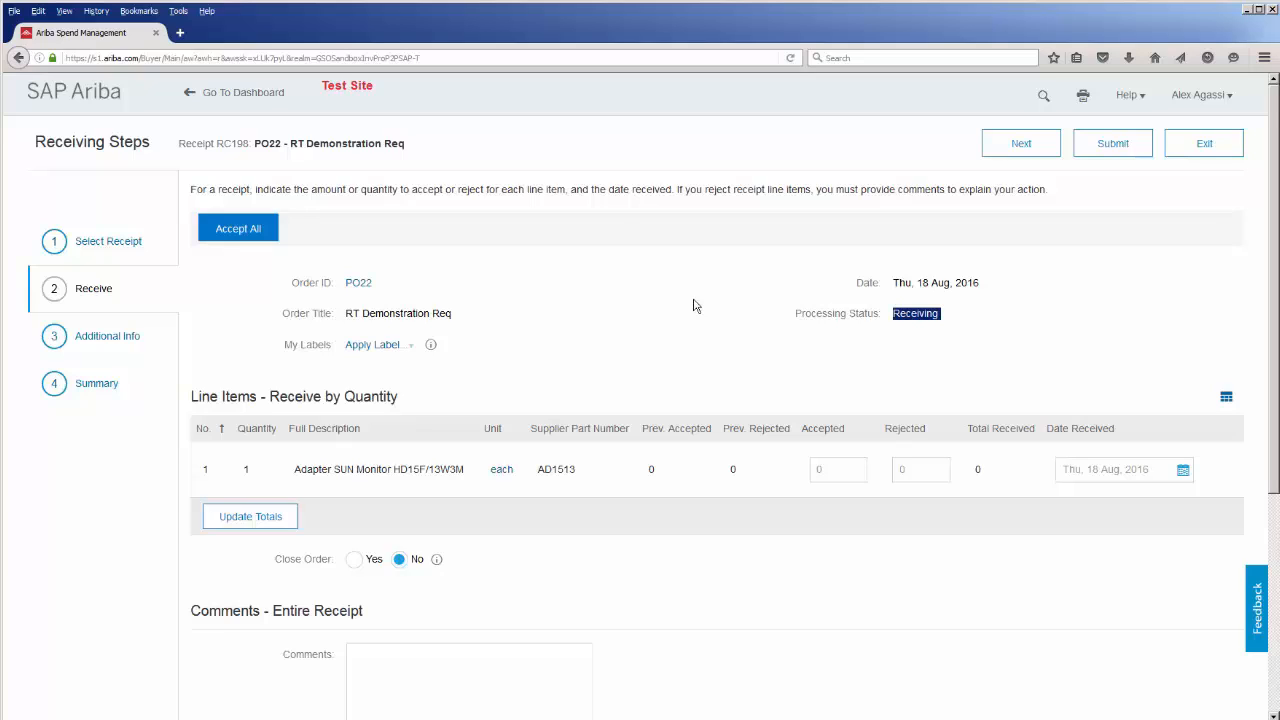
pyautogui.click(831, 472)
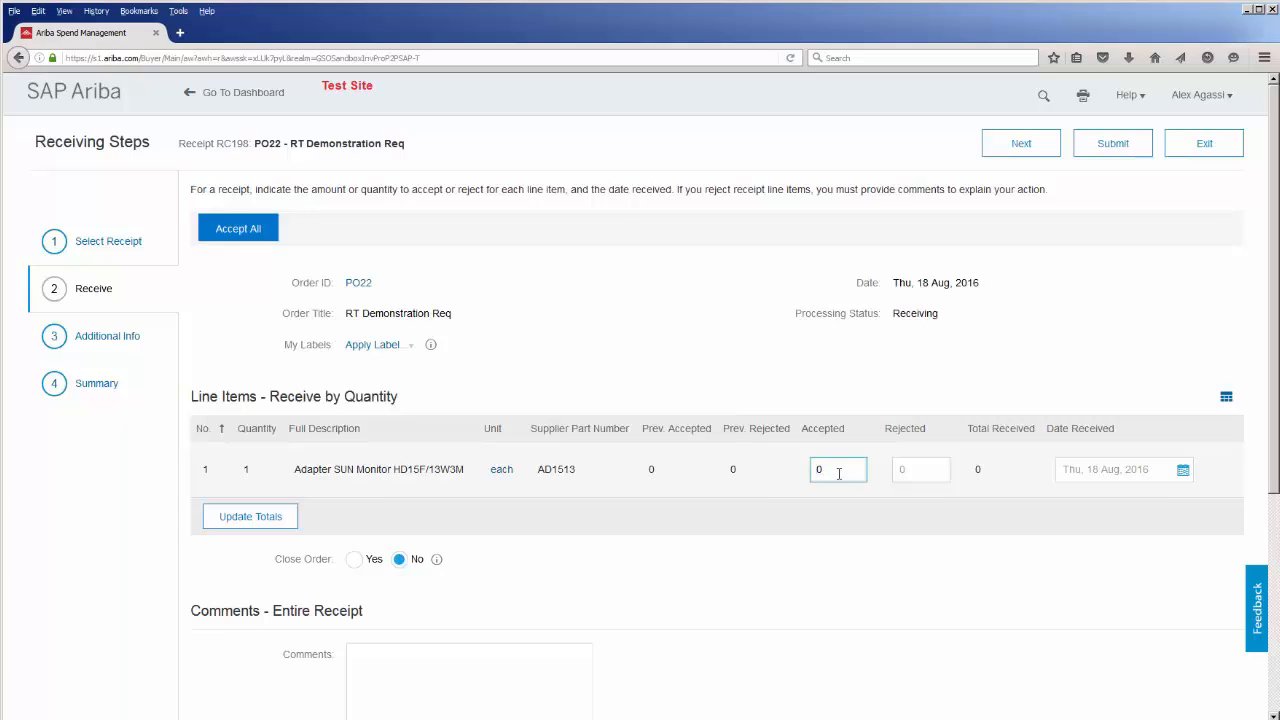
pyautogui.doubleClick(819, 470)
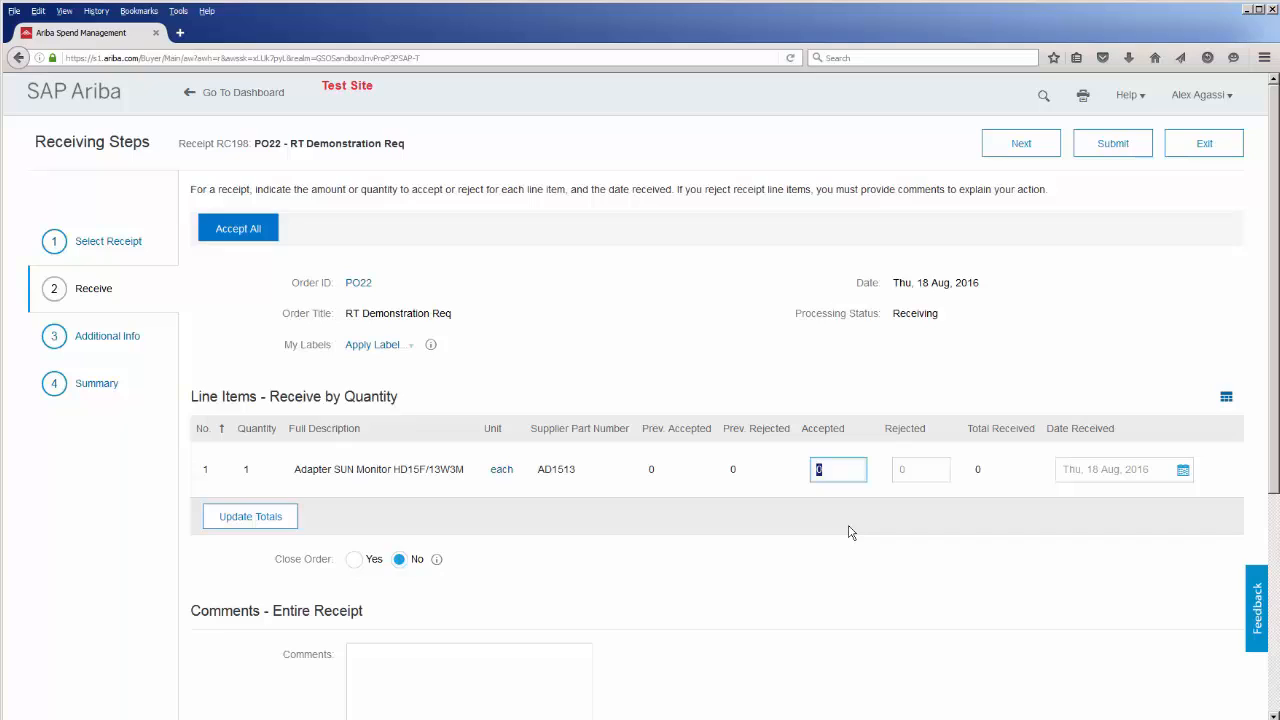
pyautogui.click(634, 341)
pyautogui.tripleClick(316, 568)
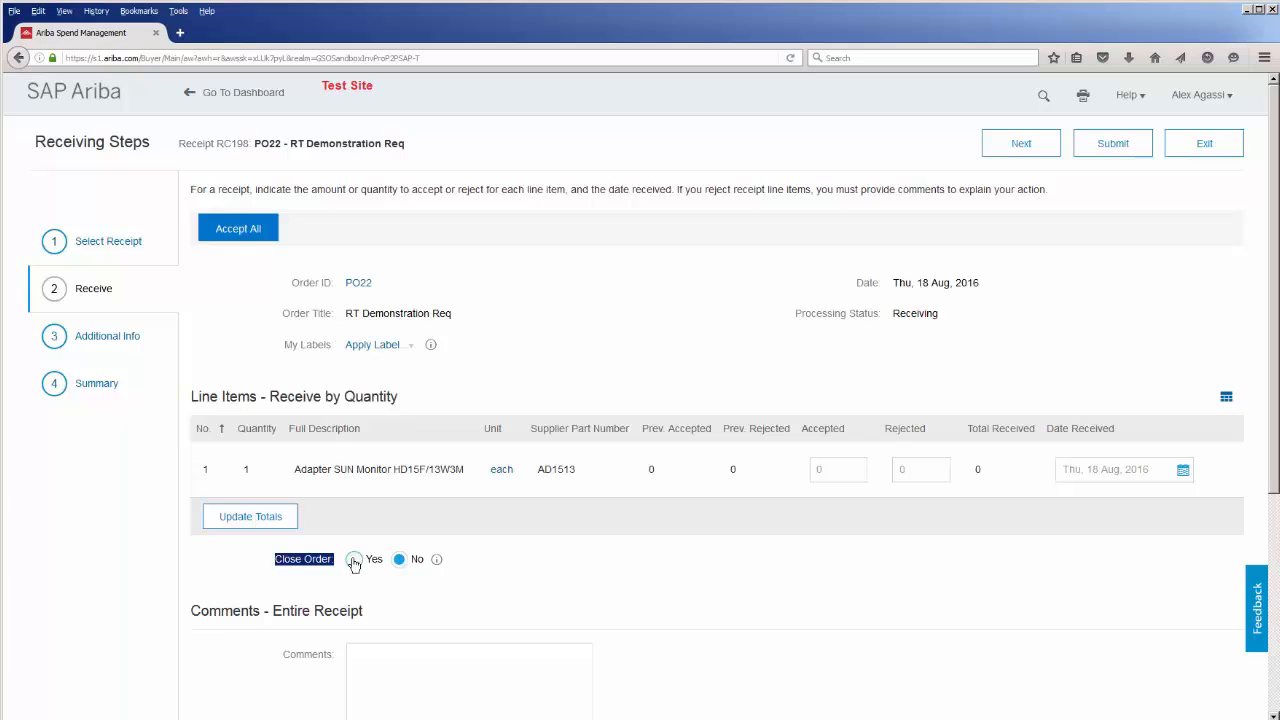
pyautogui.click(221, 574)
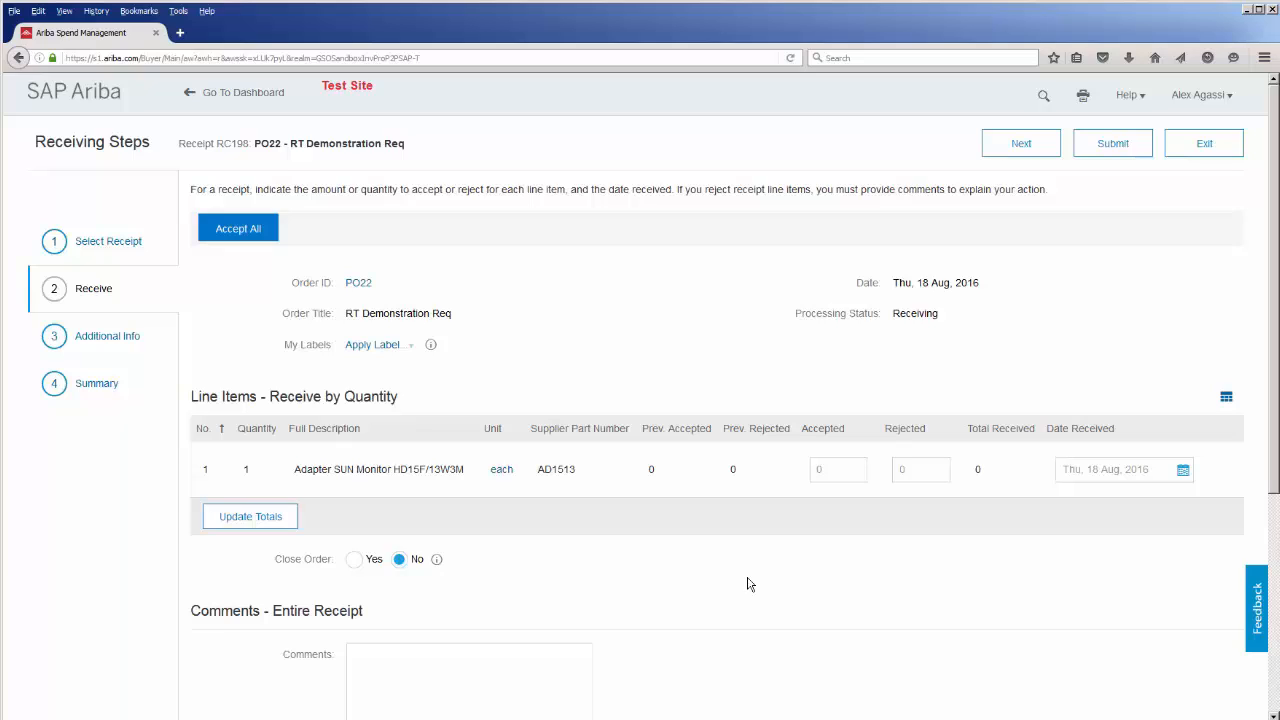
# - Set the adapter's rejected quantity to 1, update totals, and select the Goods Return Tracking Number field
pyautogui.click(903, 470)
pyautogui.press('BackSpace')
pyautogui.write('1')
pyautogui.scroll(-2, 940, 529)
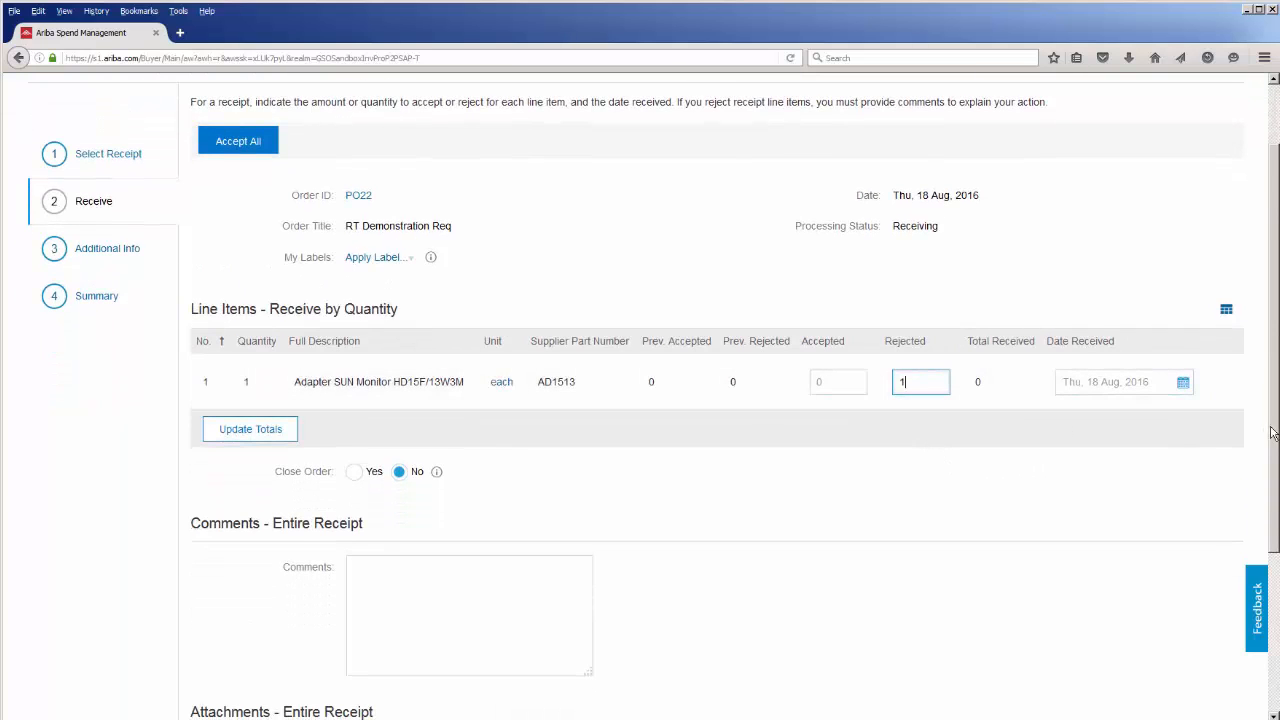
pyautogui.scroll(-2, 1200, 443)
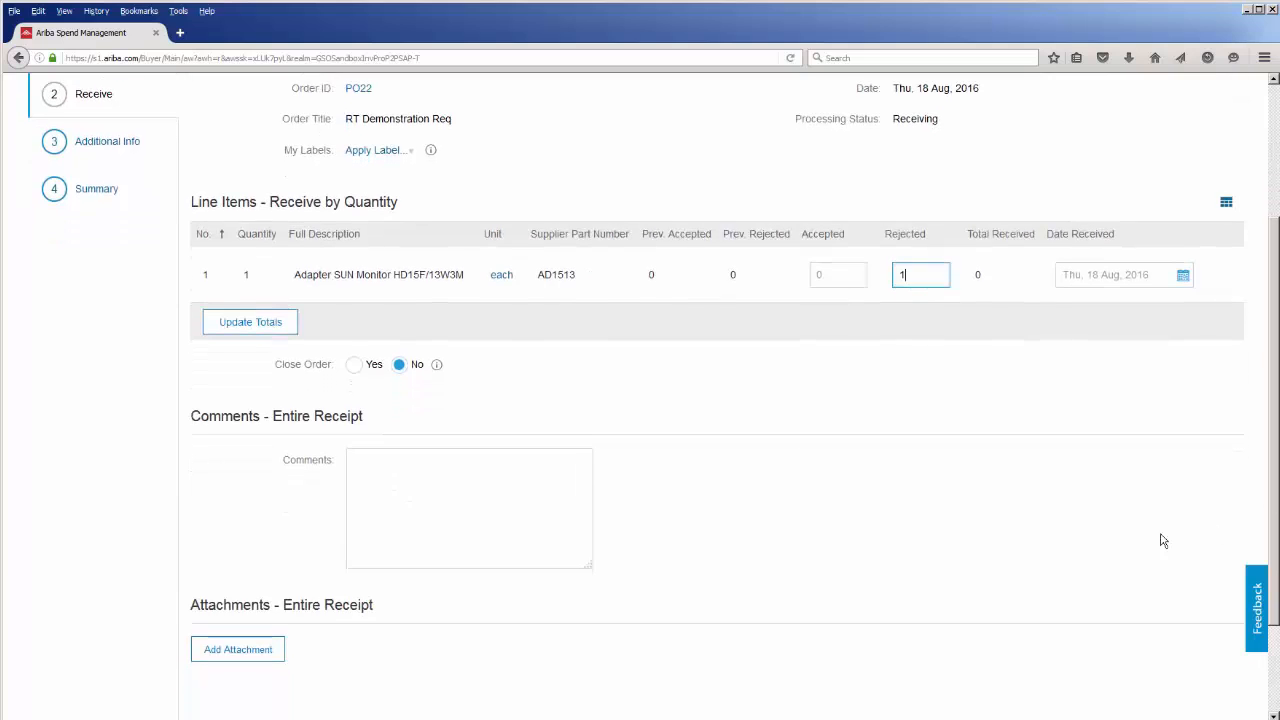
pyautogui.click(270, 326)
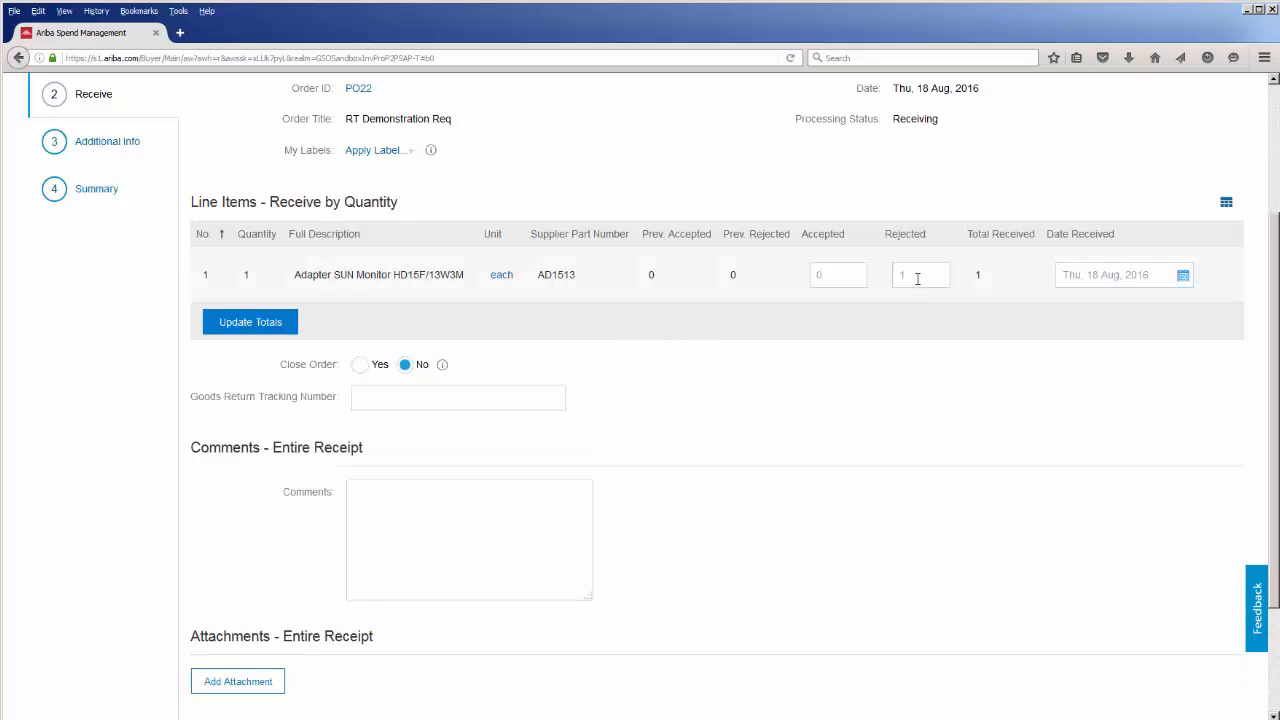
pyautogui.moveTo(189, 397); pyautogui.dragTo(346, 401)
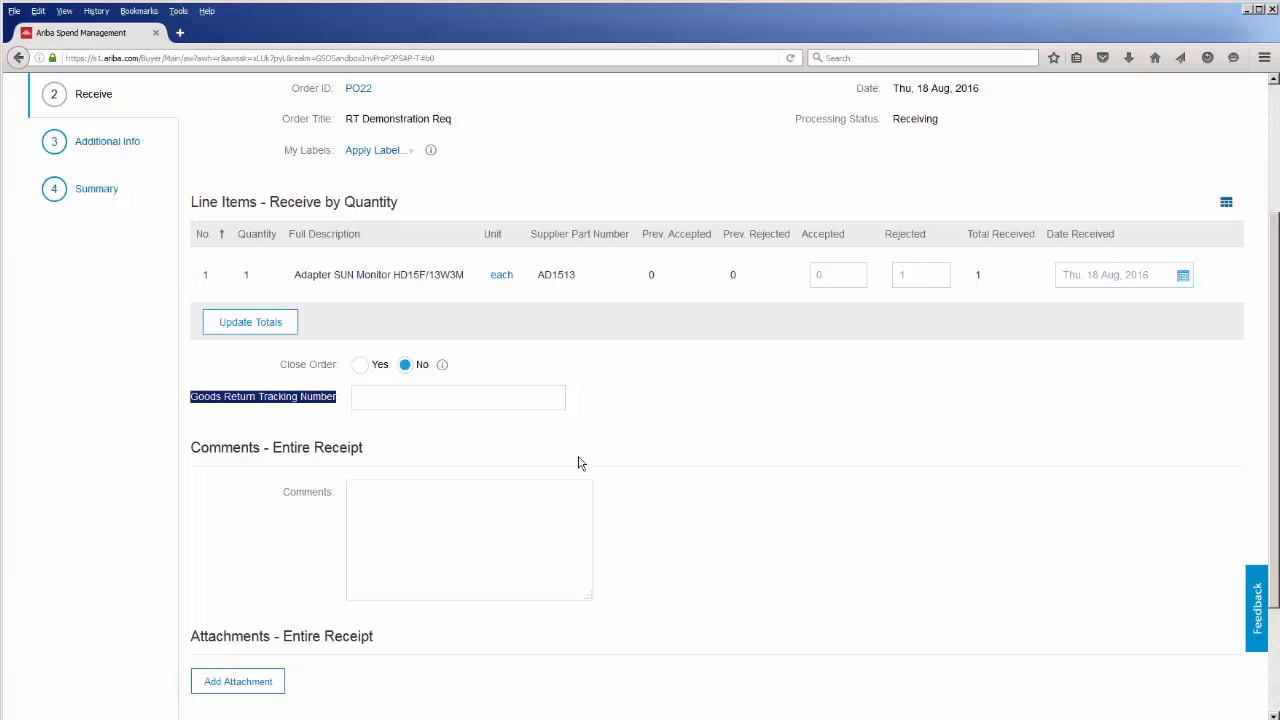
pyautogui.click(393, 395)
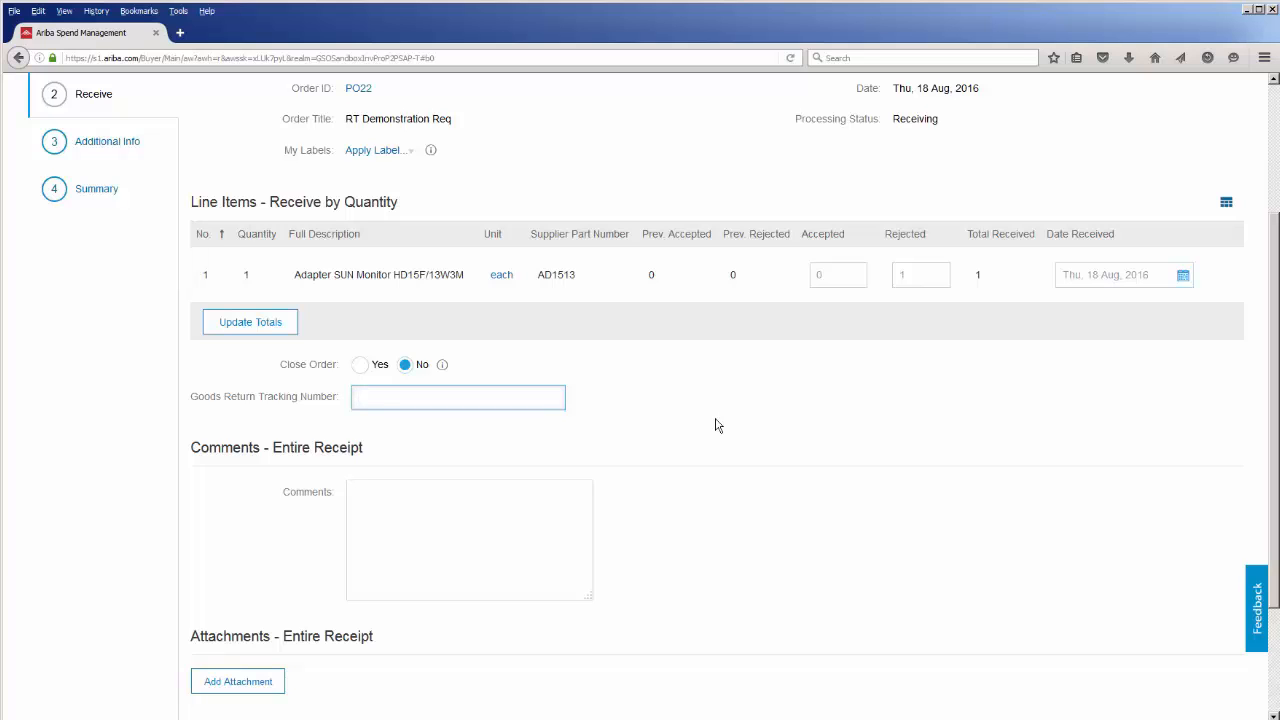
pyautogui.scroll(3, 716, 425)
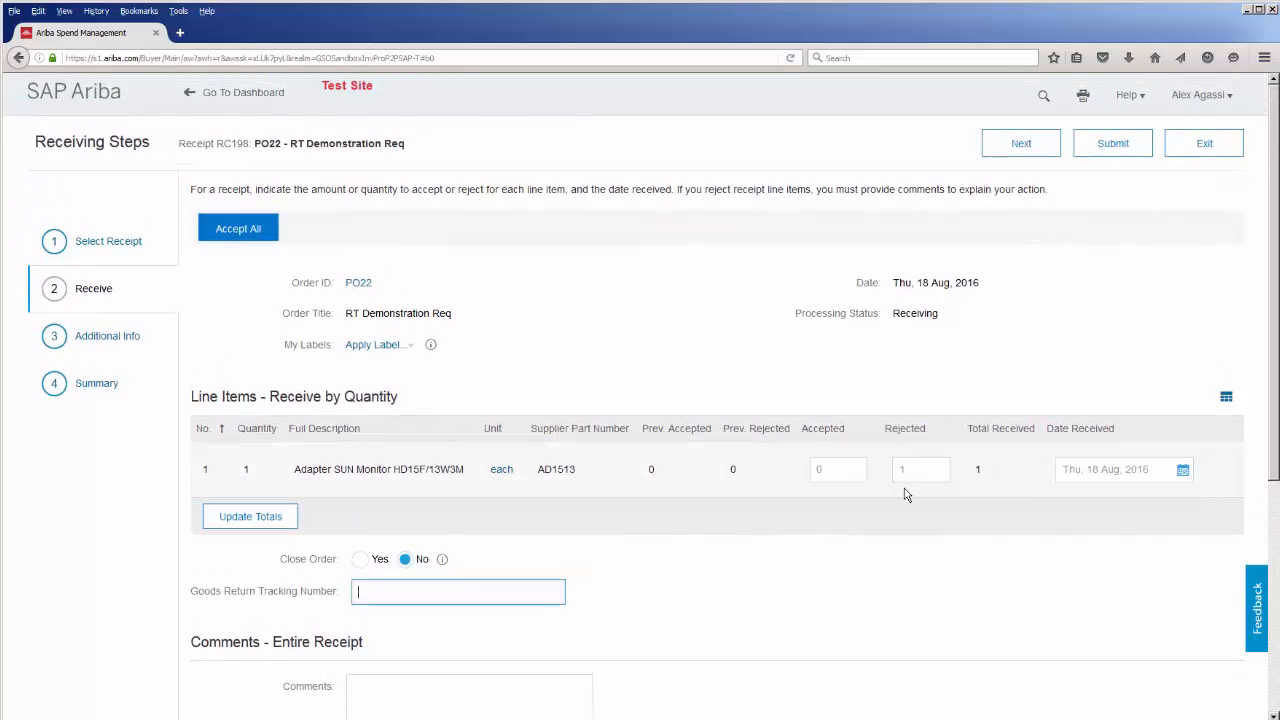
# - On Additional Info, enter rejection reason 'Item was broken', leaving Send email to Purchasing unchecked
pyautogui.click(1012, 152)
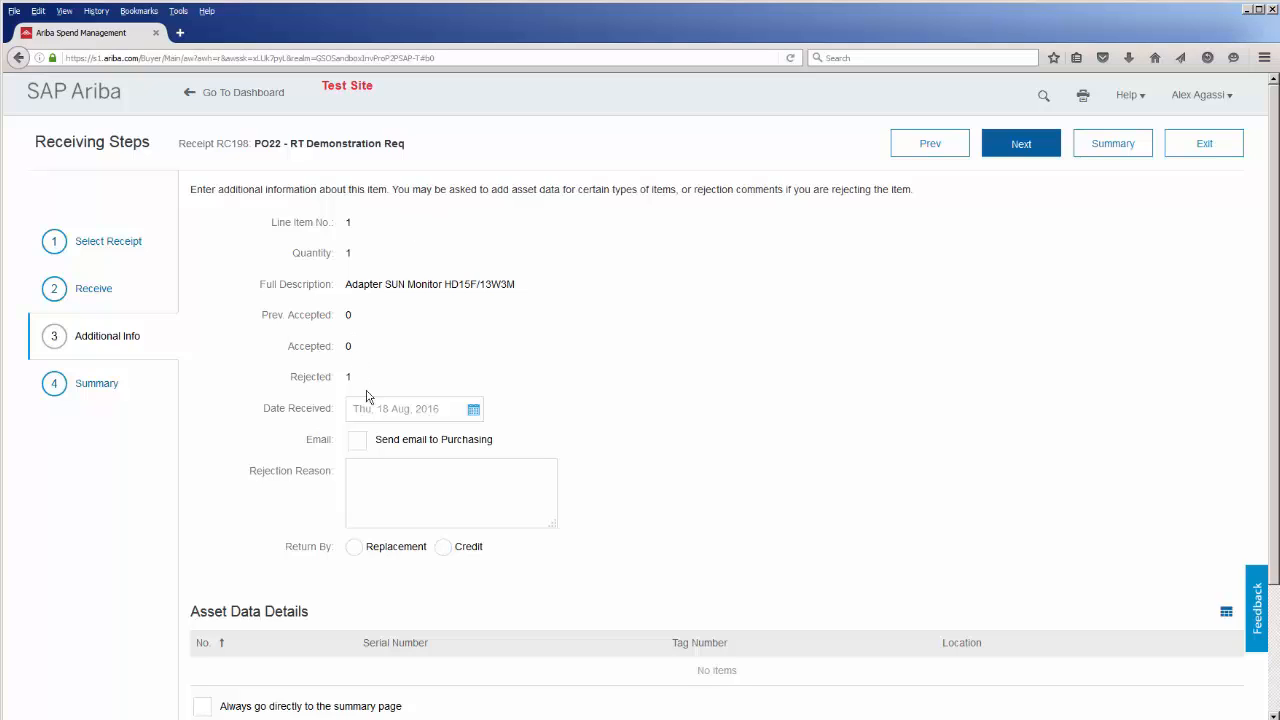
pyautogui.click(399, 487)
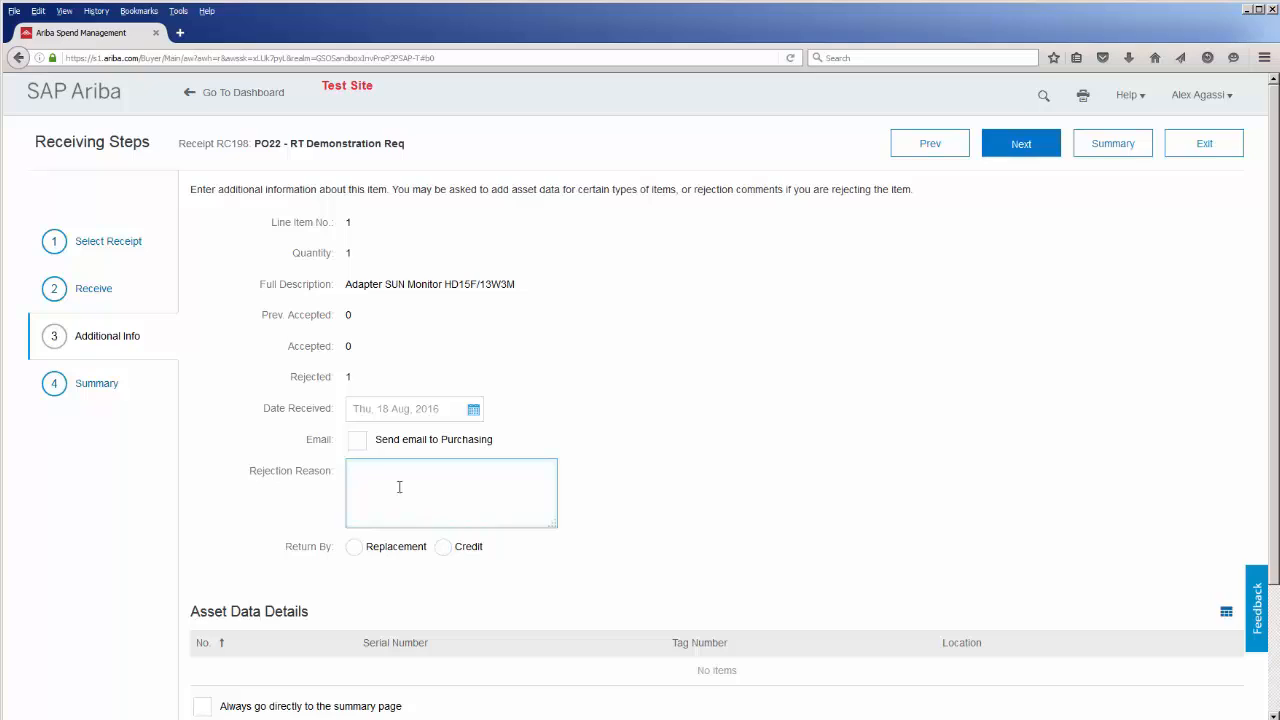
pyautogui.write('Item was broken')
pyautogui.click(357, 442)
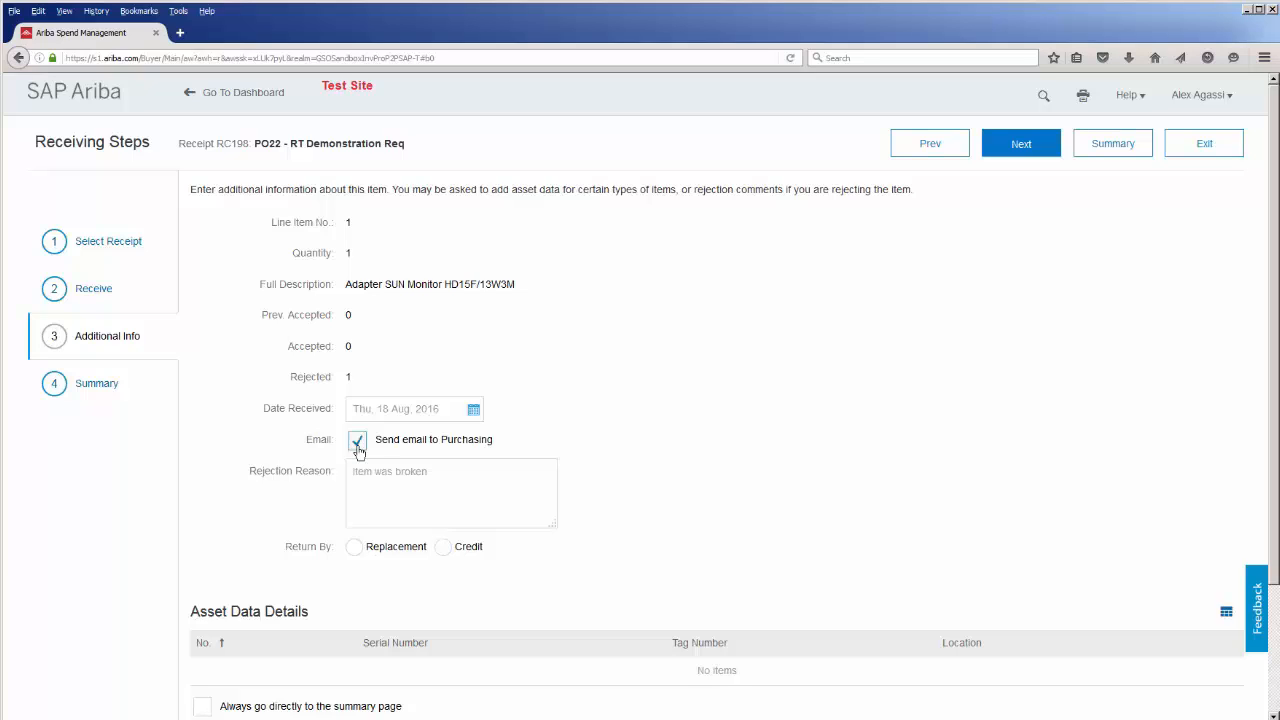
pyautogui.click(358, 446)
# - Return to receipt RC198's Receive step, where the adapter shows 1 rejected, 0 accepted
pyautogui.scroll(-2, 607, 377)
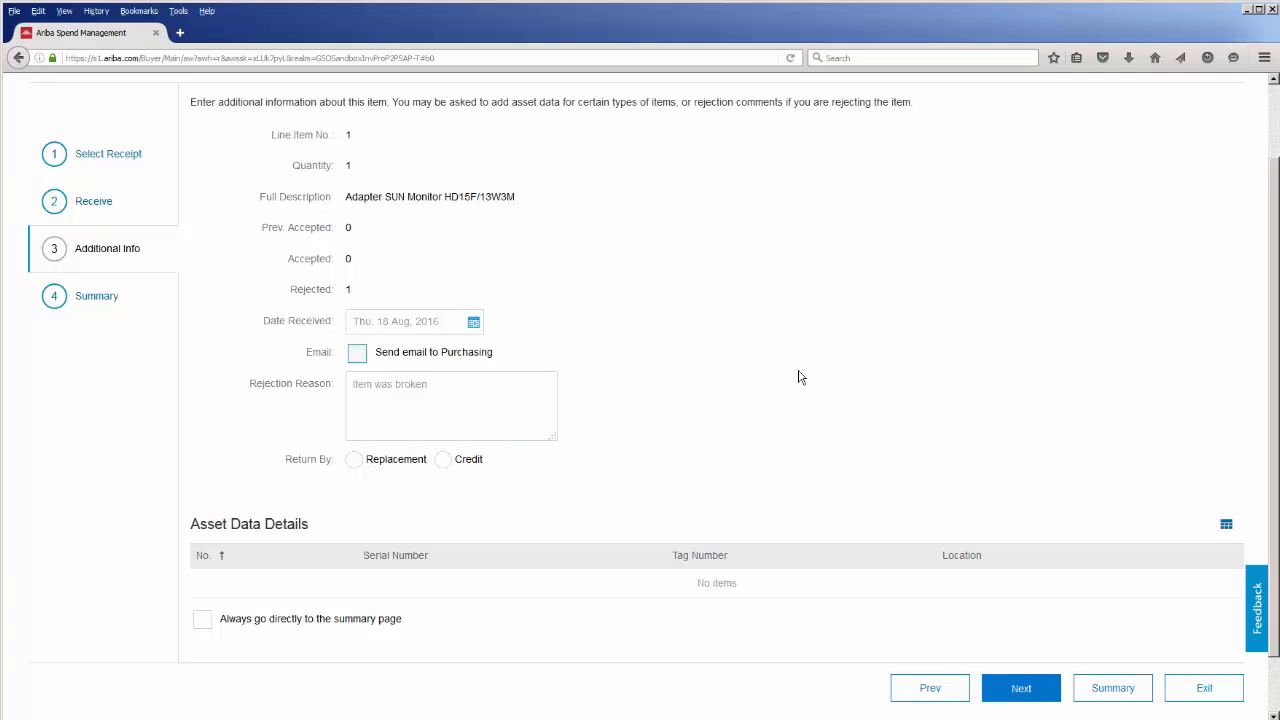
pyautogui.scroll(2, 798, 377)
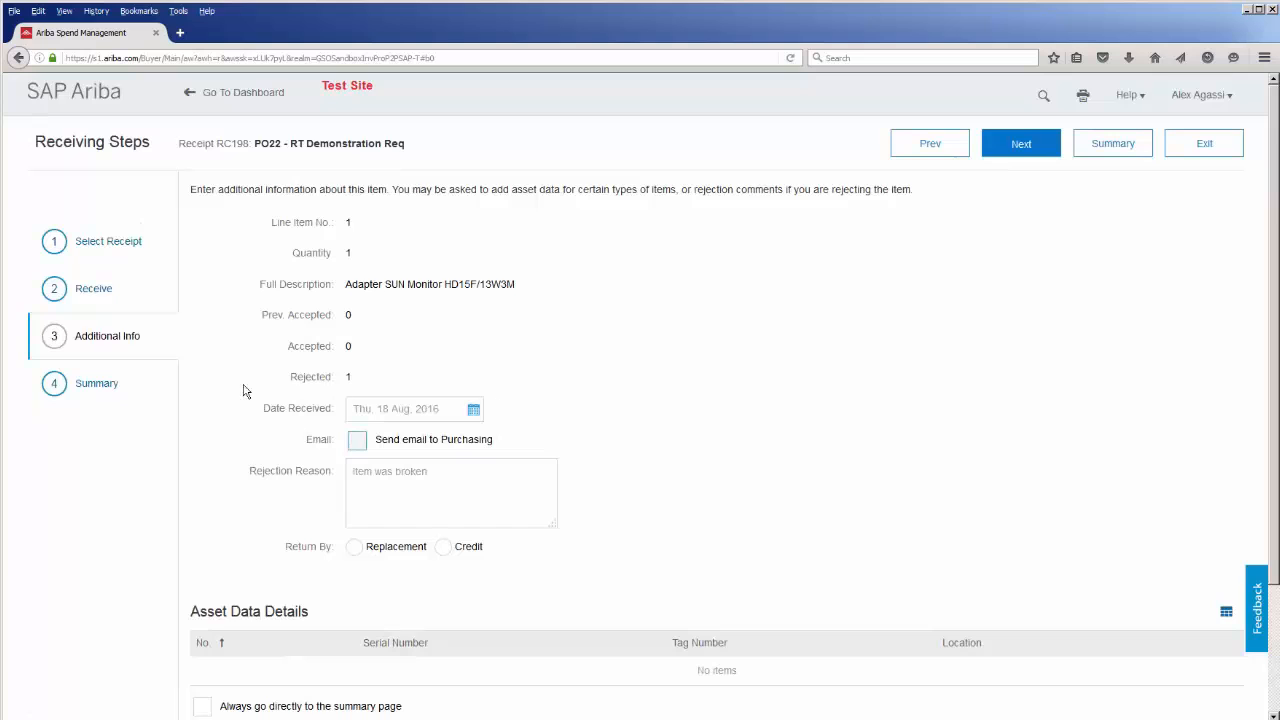
pyautogui.click(86, 289)
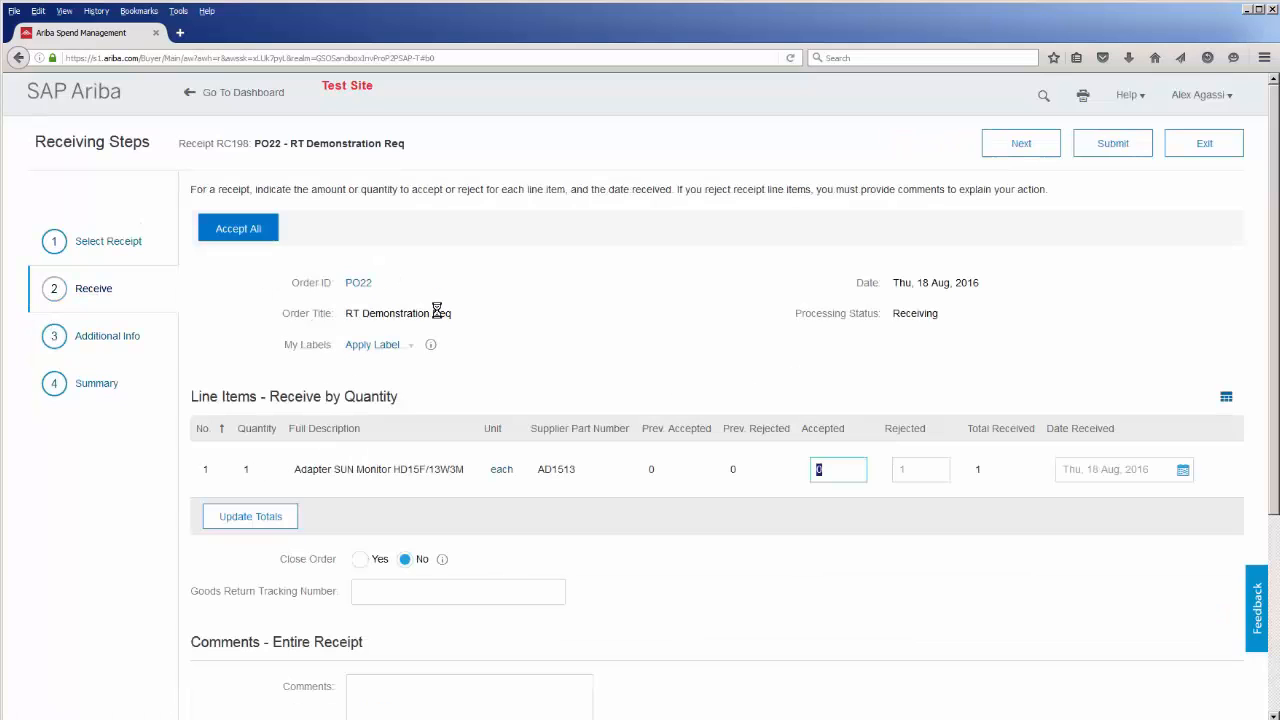
# - Change the adapter's rejected quantity to 0 and accept all items, reaching the Summary step
pyautogui.click(905, 470)
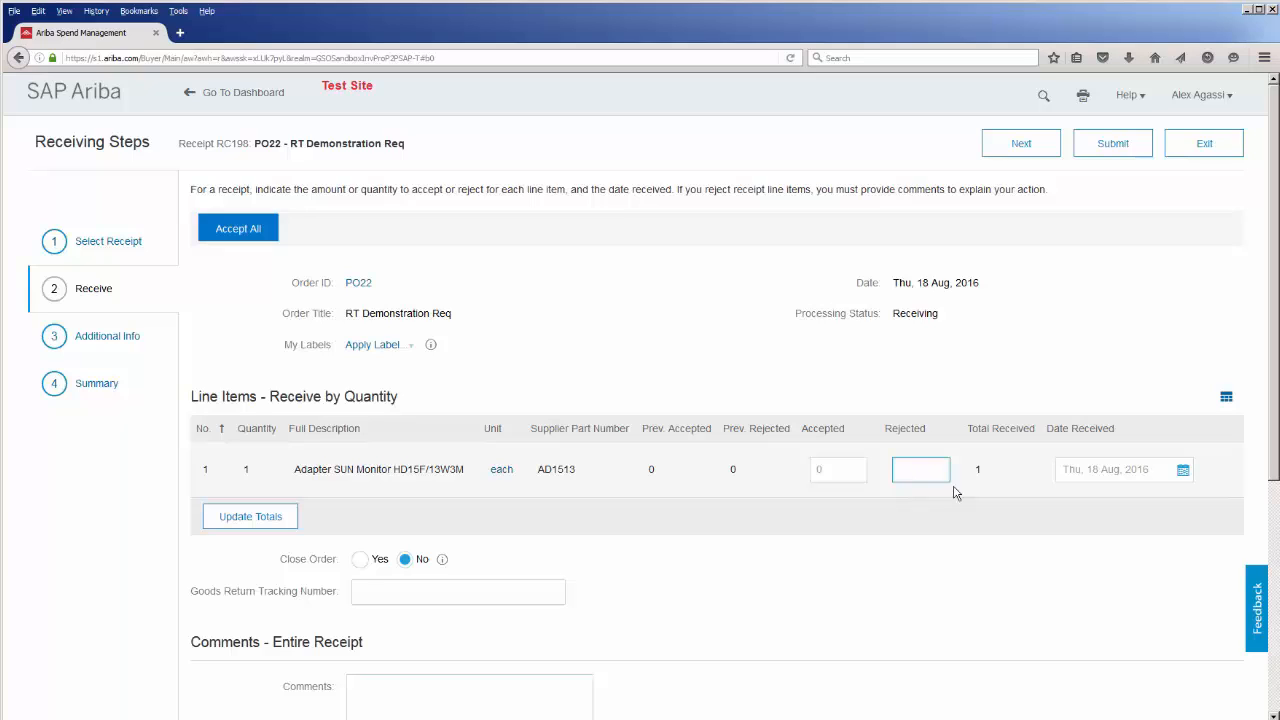
pyautogui.write('0')
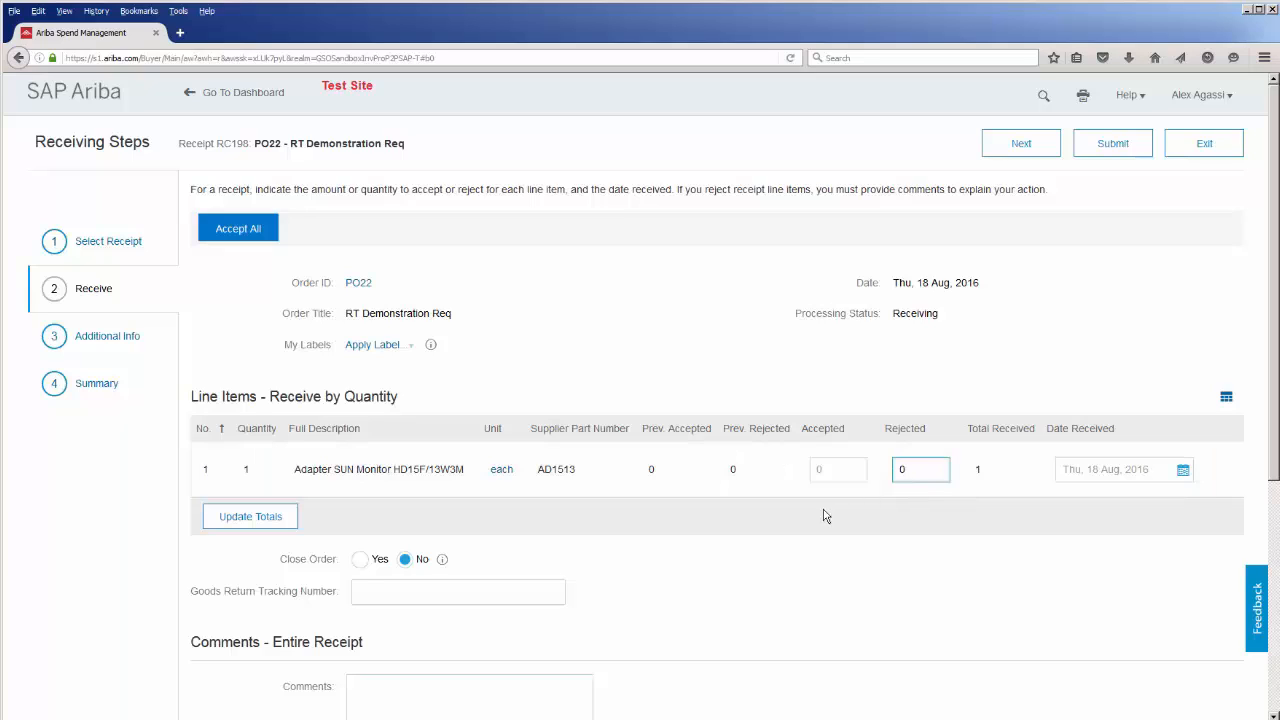
pyautogui.click(225, 235)
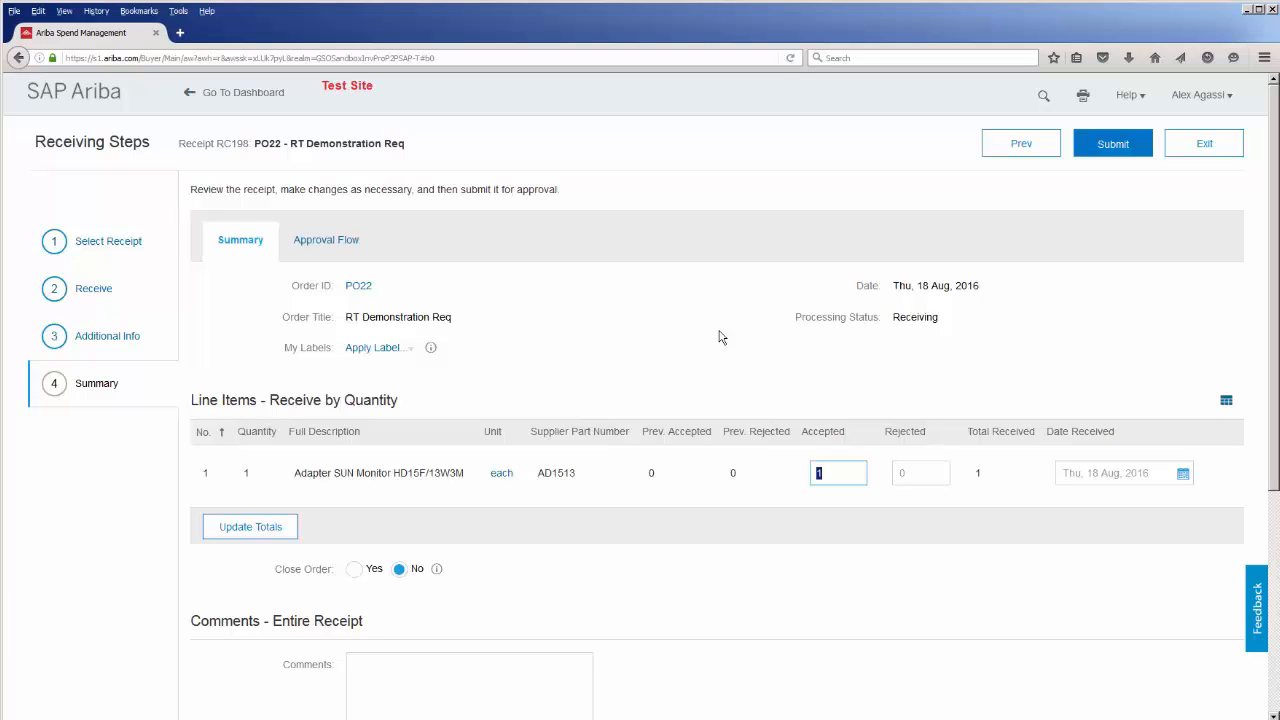
# - Review the receipt summary, then view RC198's approval flow: Submitted, active approver, Approved
pyautogui.scroll(-3, 671, 334)
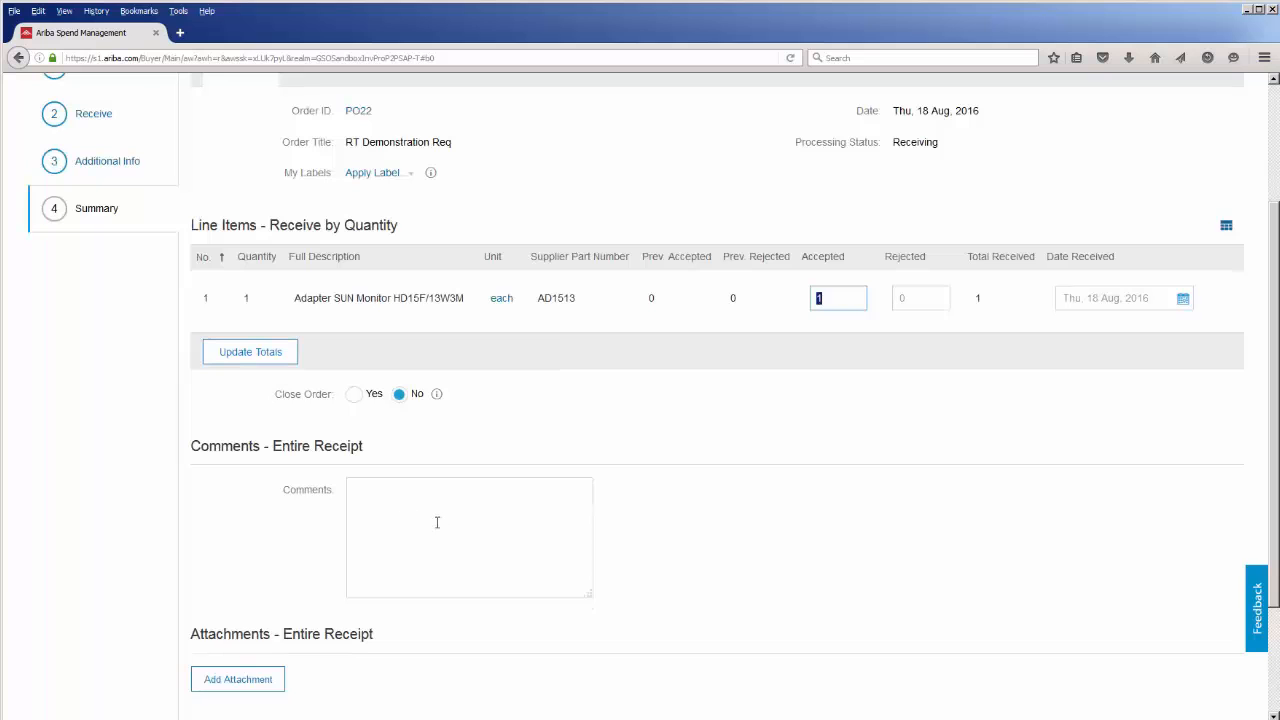
pyautogui.scroll(-1, 240, 668)
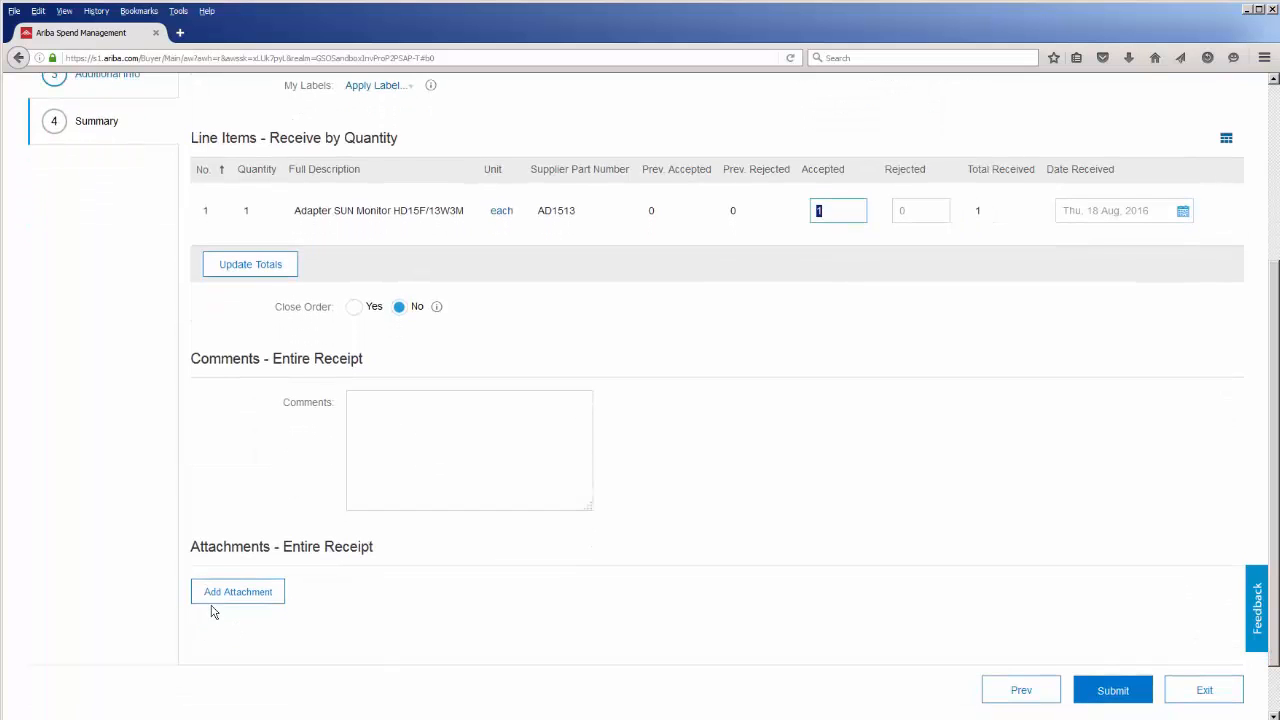
pyautogui.scroll(4, 636, 578)
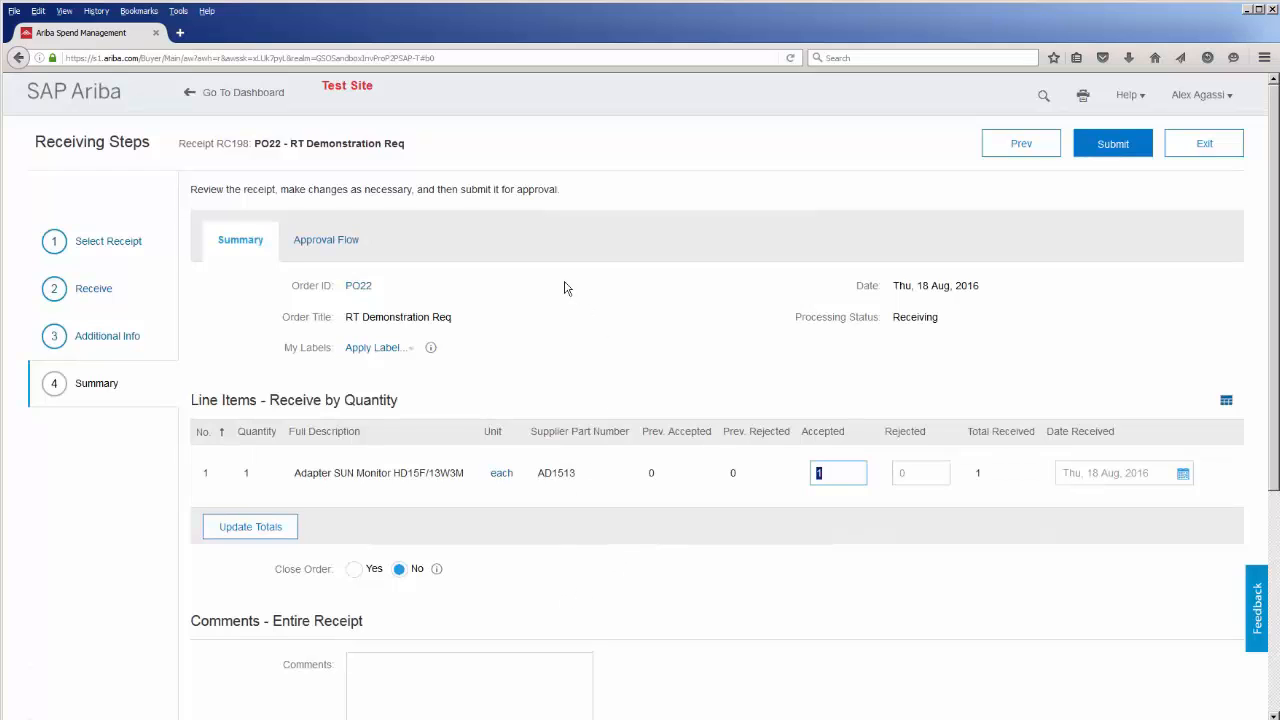
pyautogui.click(325, 243)
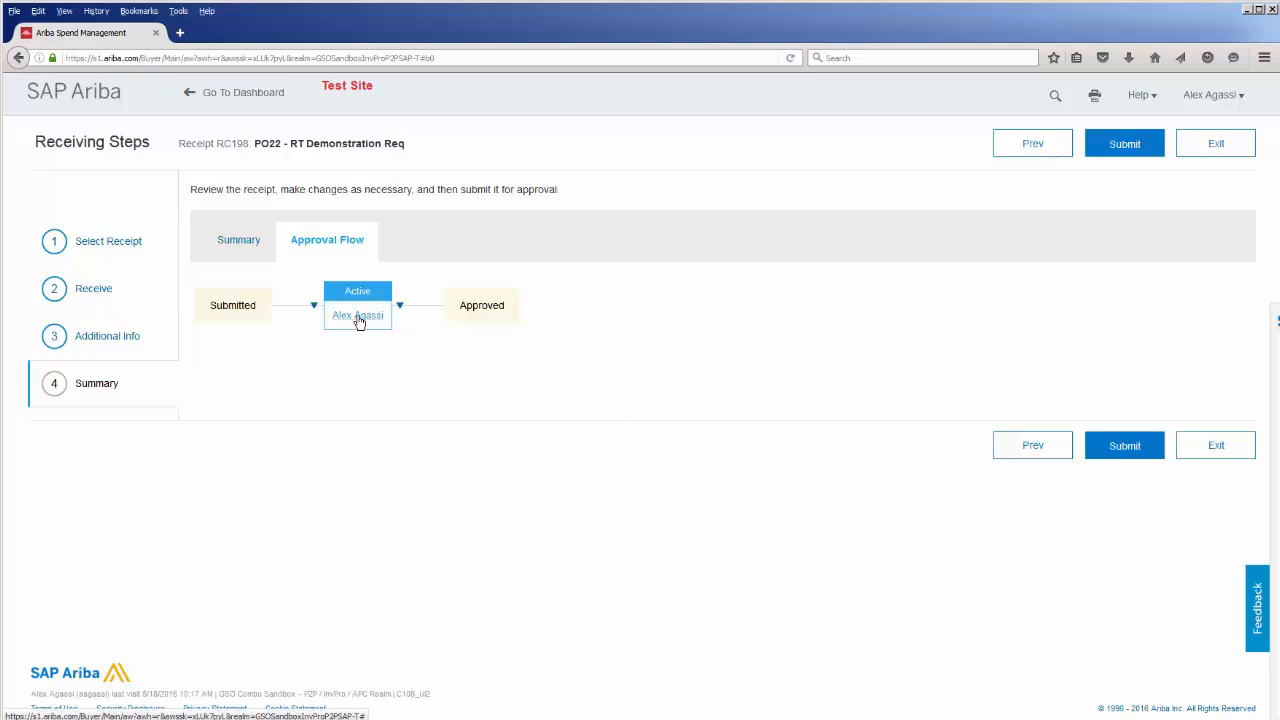
# - Go back to RC198's Summary, showing the adapter 1 accepted, 0 rejected, 1 received
pyautogui.moveTo(359, 320)
pyautogui.click(238, 241)
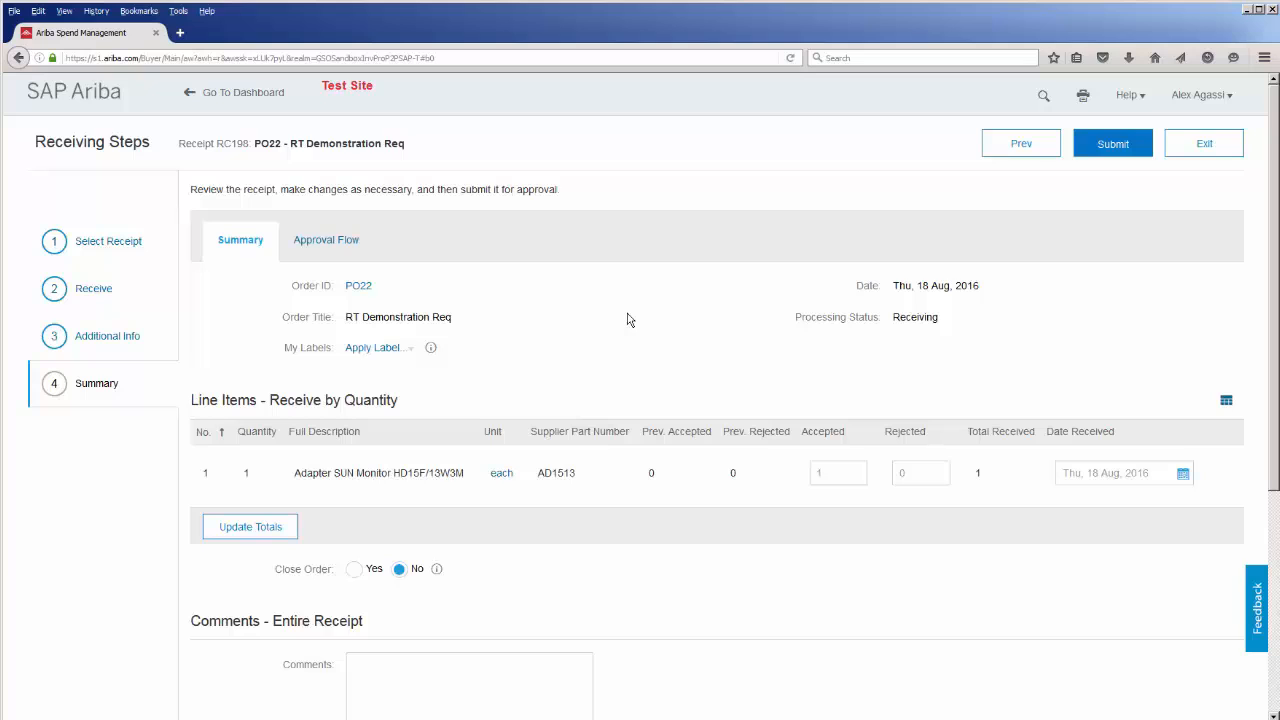
# - Submit receipt RC198 for approval
pyautogui.click(1107, 158)
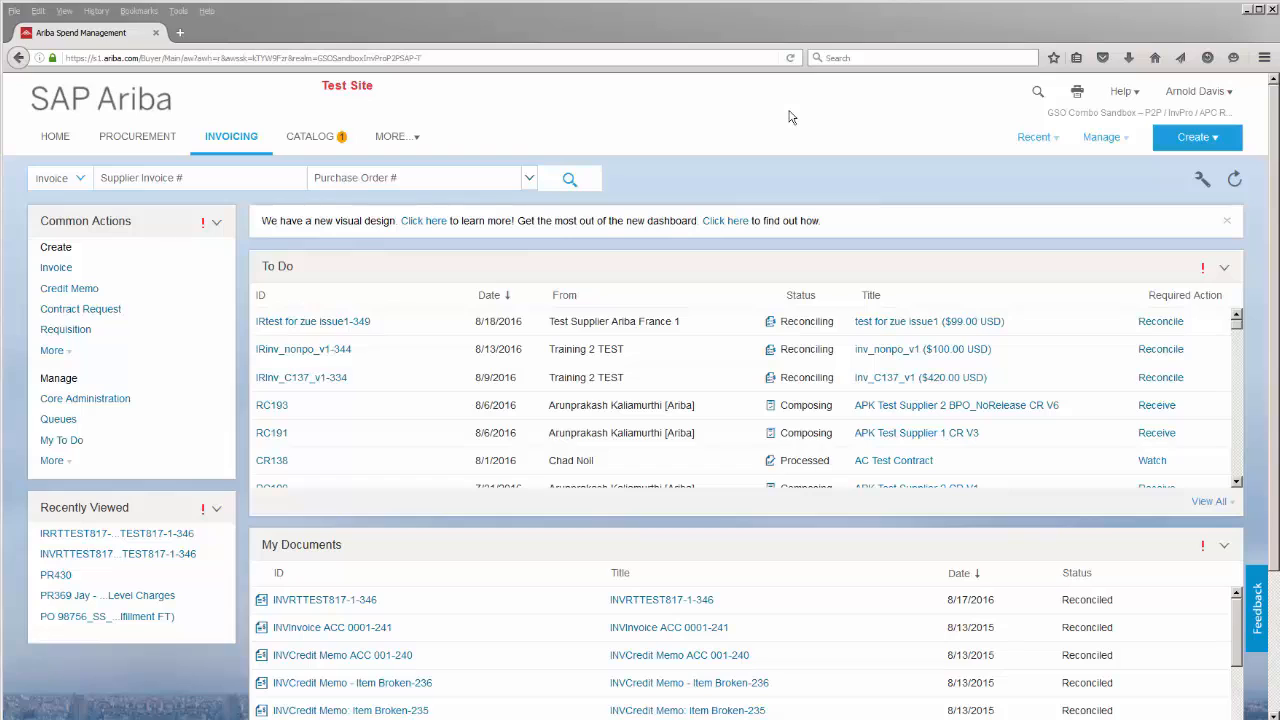
# - Create new PO-based invoice INV350 and search for more purchase orders to attach
pyautogui.click(58, 270)
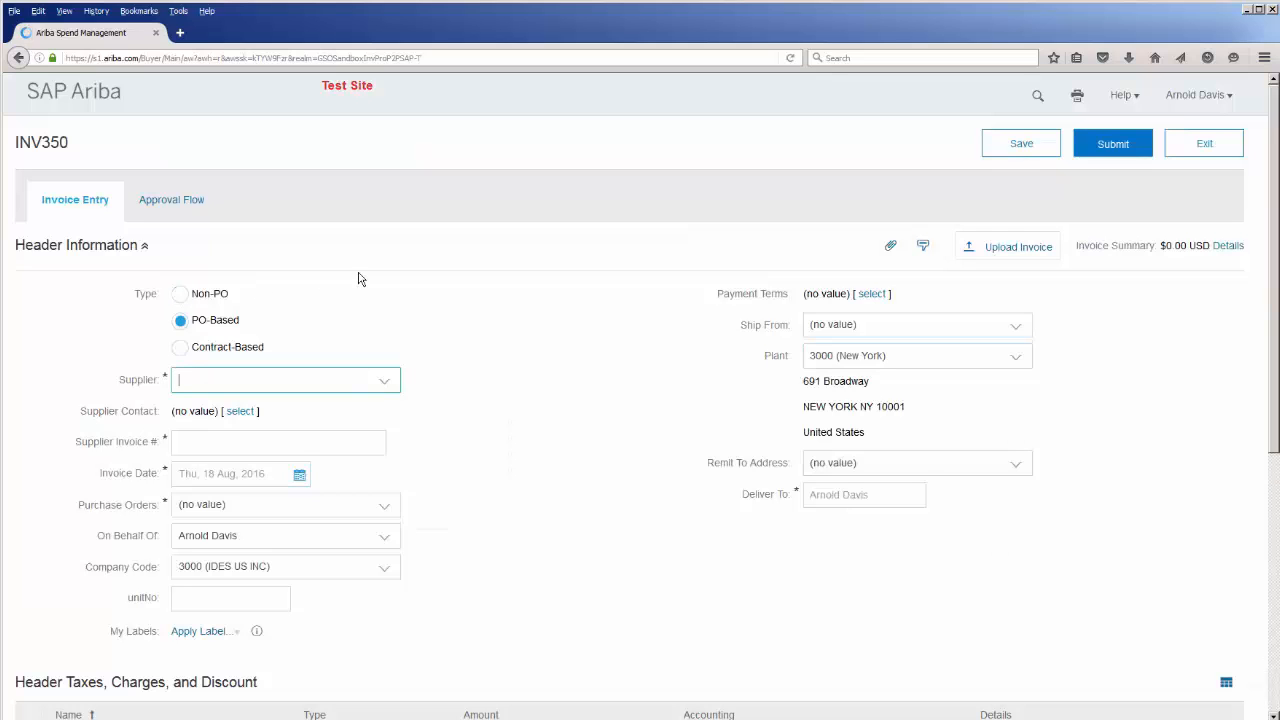
pyautogui.scroll(-2, 300, 285)
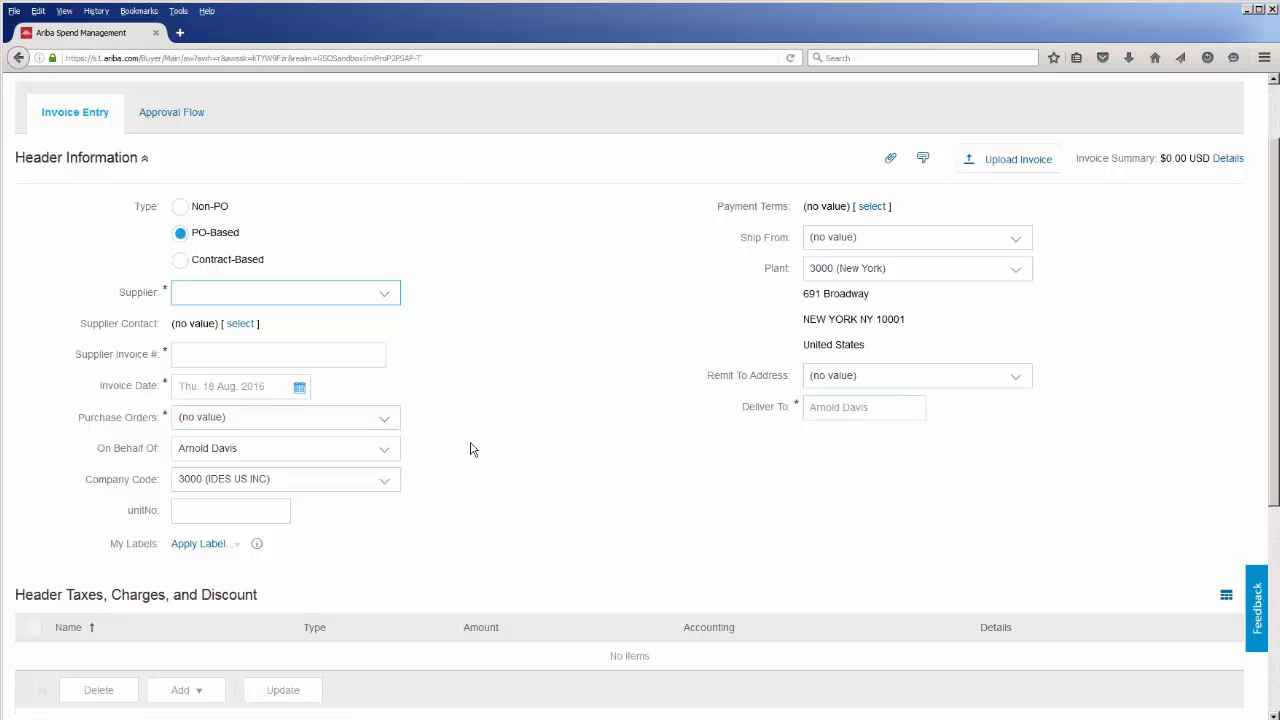
pyautogui.click(384, 425)
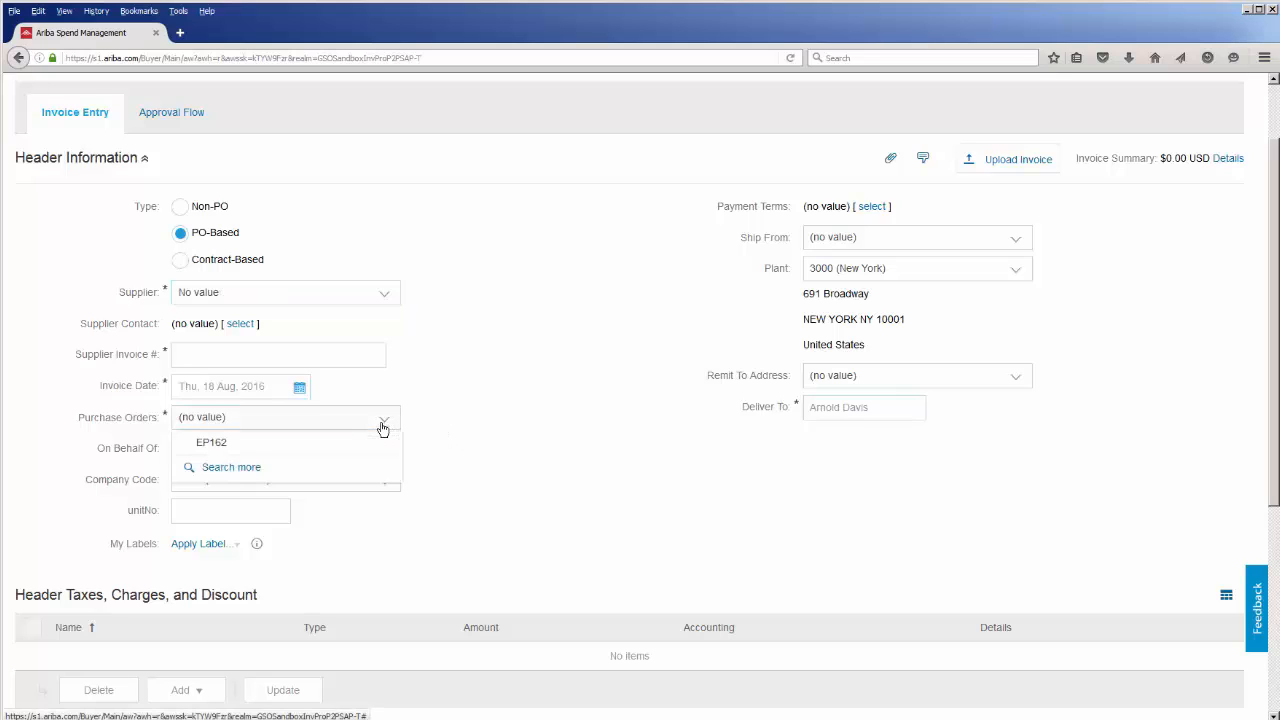
pyautogui.click(210, 470)
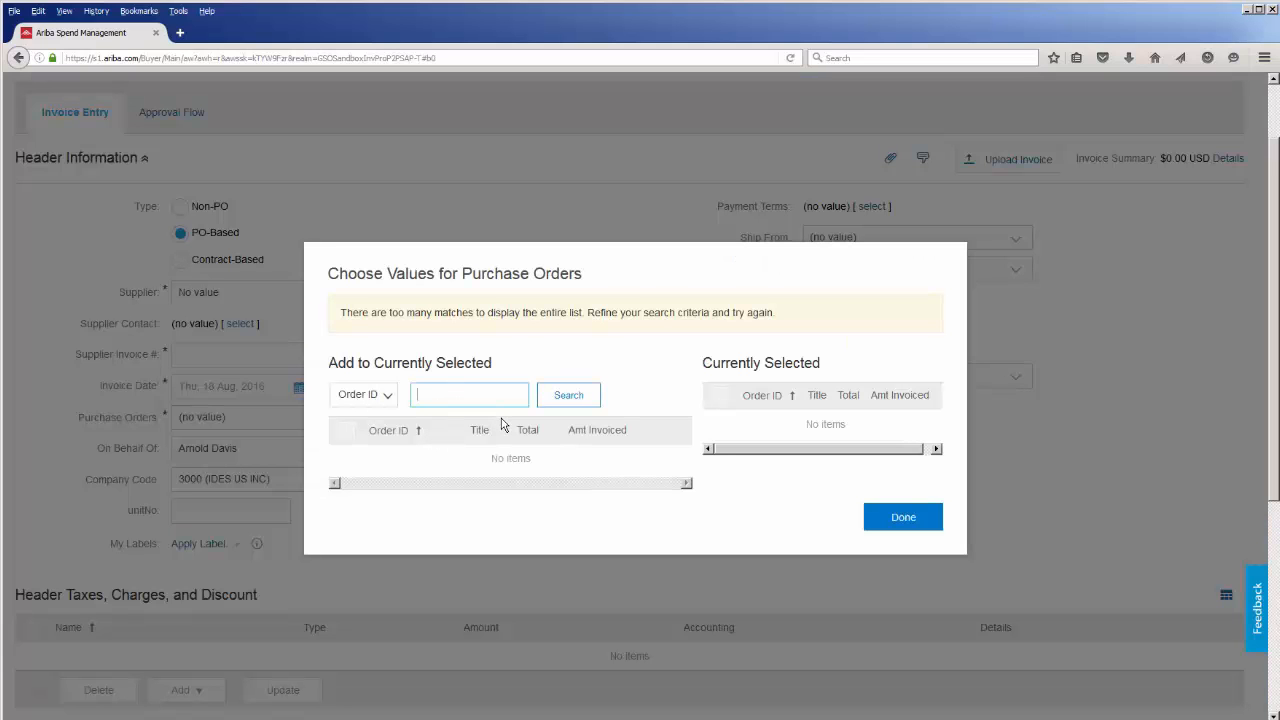
# - Search for order PO22 and attach it to the invoice as its purchase order
pyautogui.write('PO22')
pyautogui.click(575, 399)
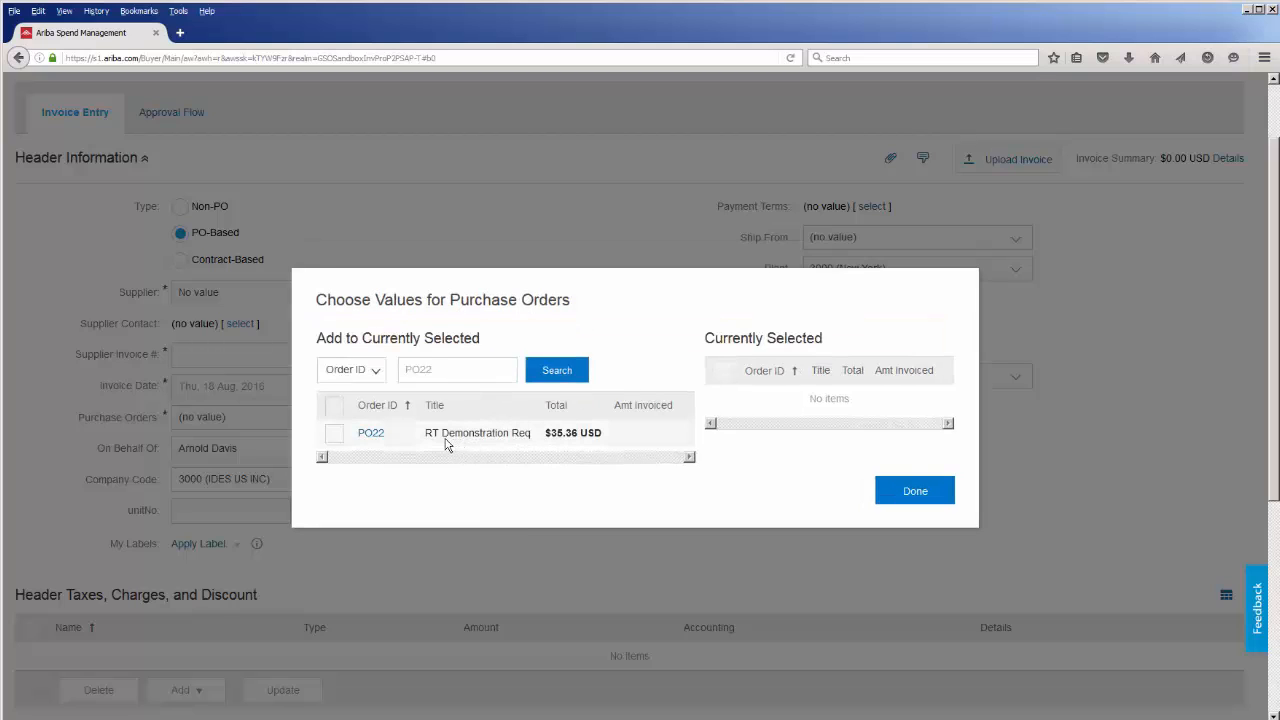
pyautogui.click(336, 436)
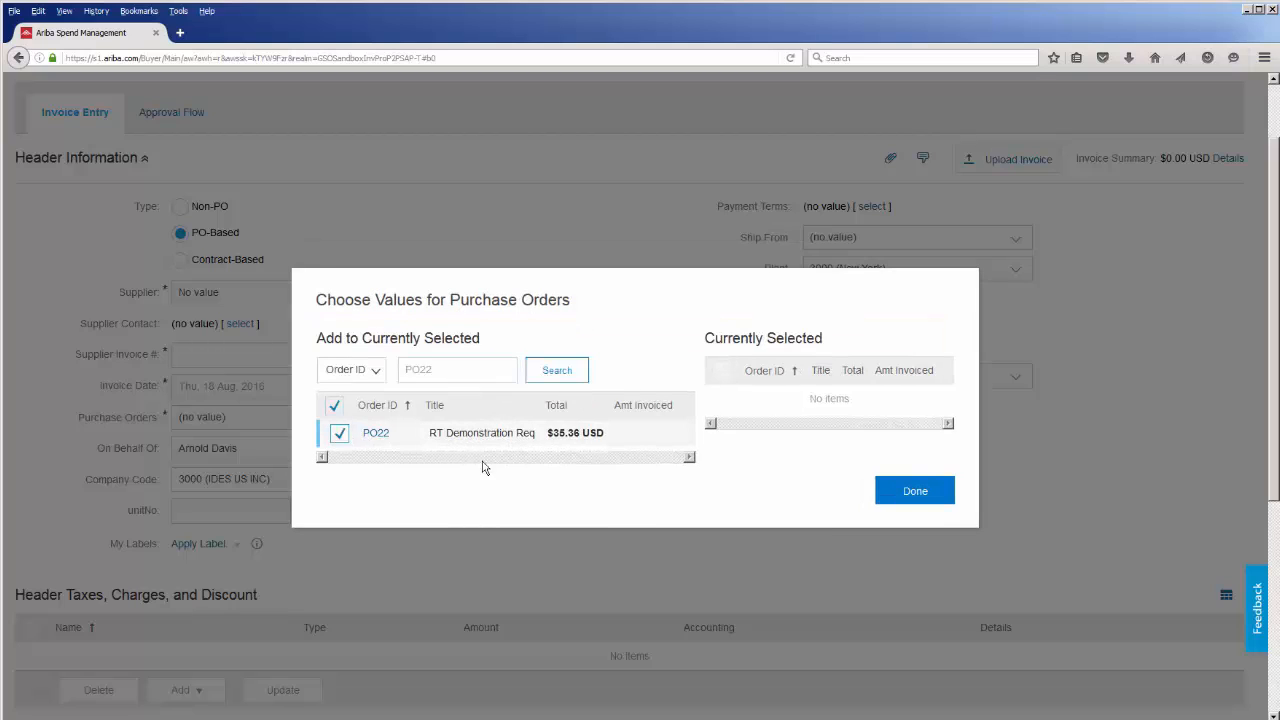
pyautogui.click(900, 500)
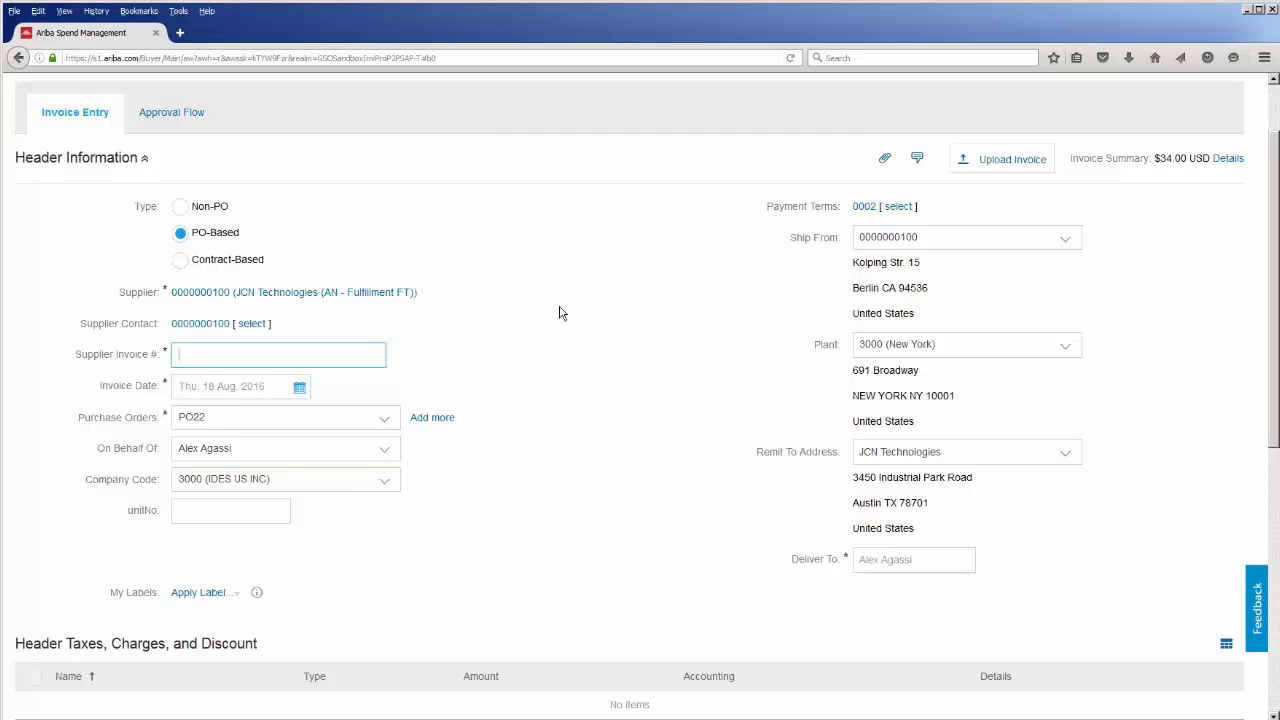
# - Review the Add Item and Add Item Details choices, then bring up the header tax, charge and discount options
pyautogui.scroll(-5, 560, 313)
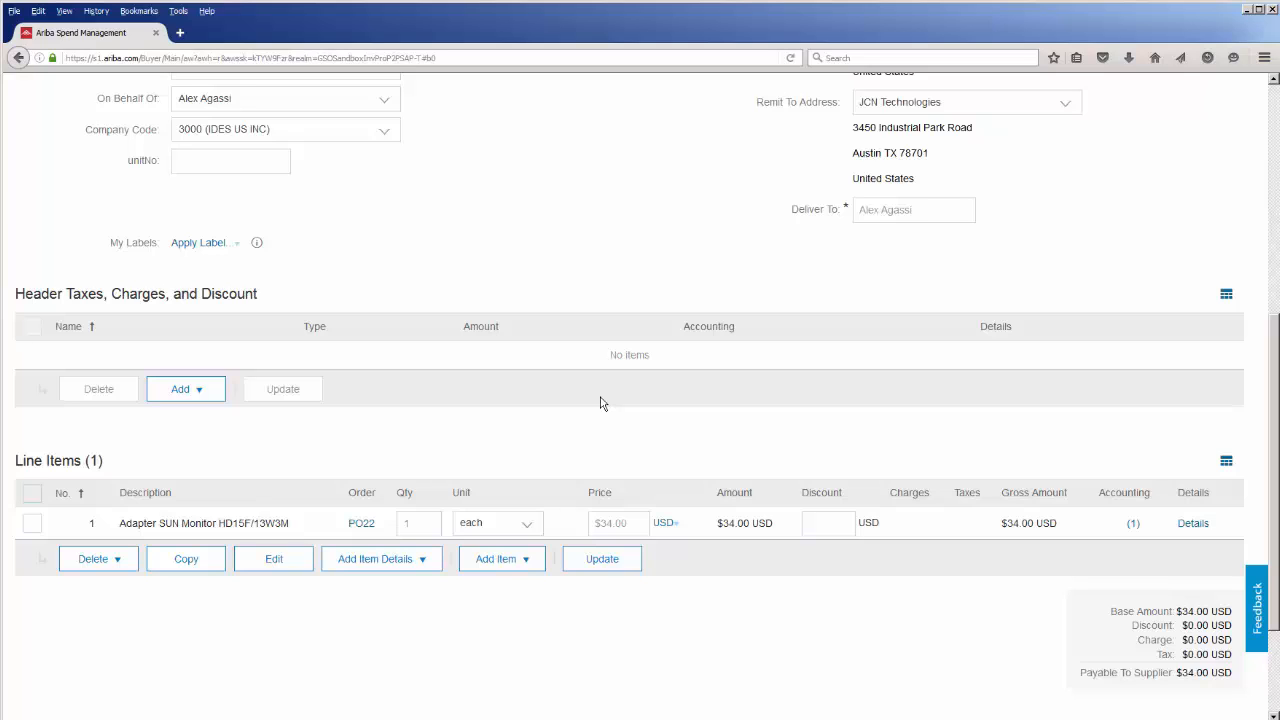
pyautogui.click(528, 562)
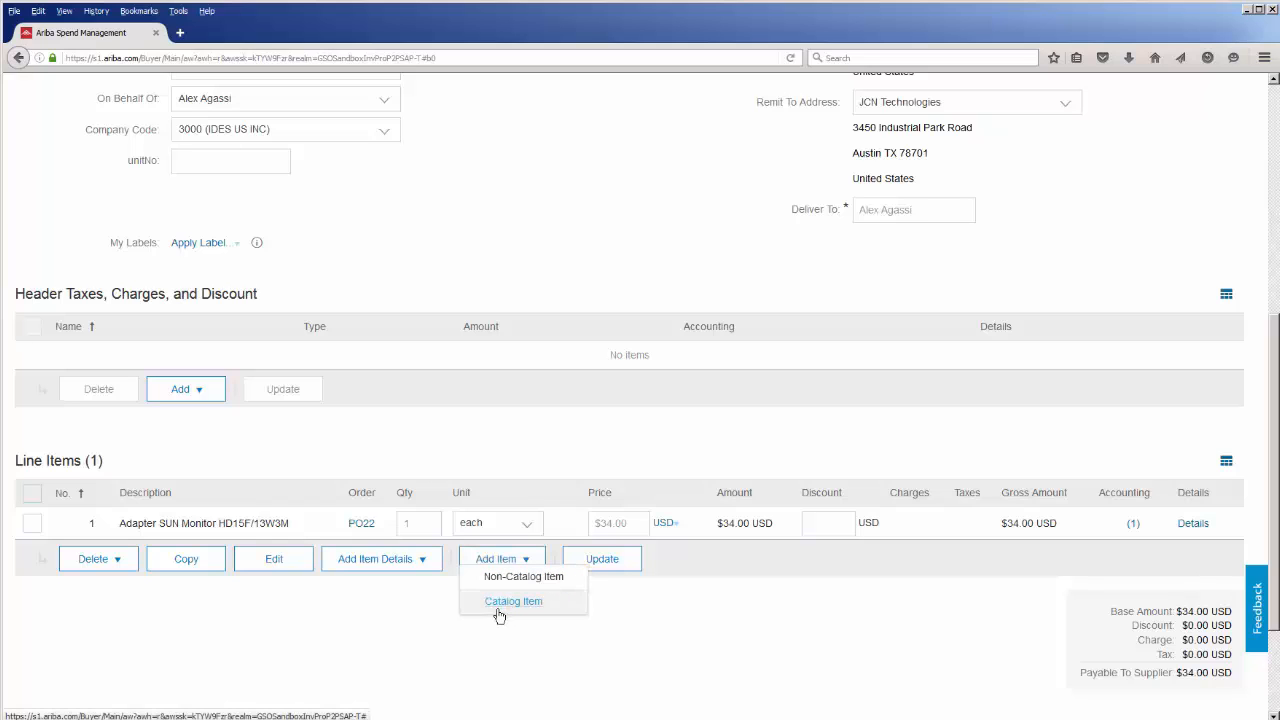
pyautogui.click(425, 569)
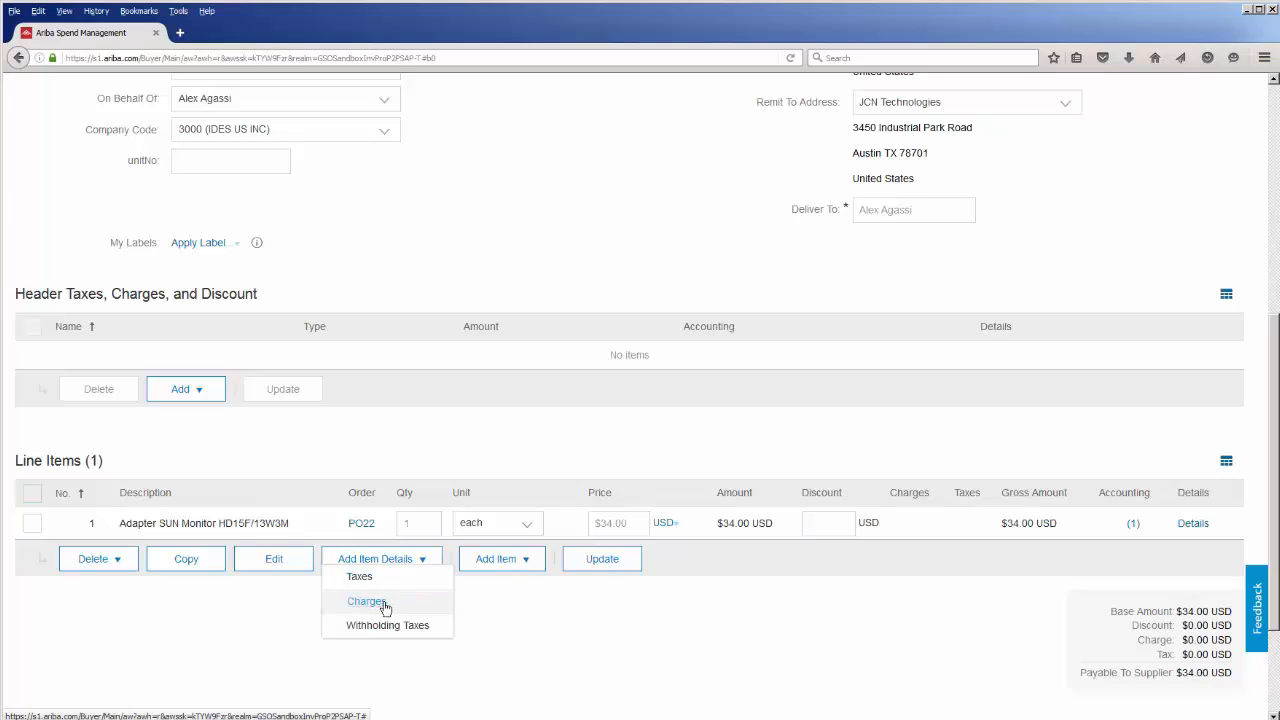
pyautogui.click(253, 619)
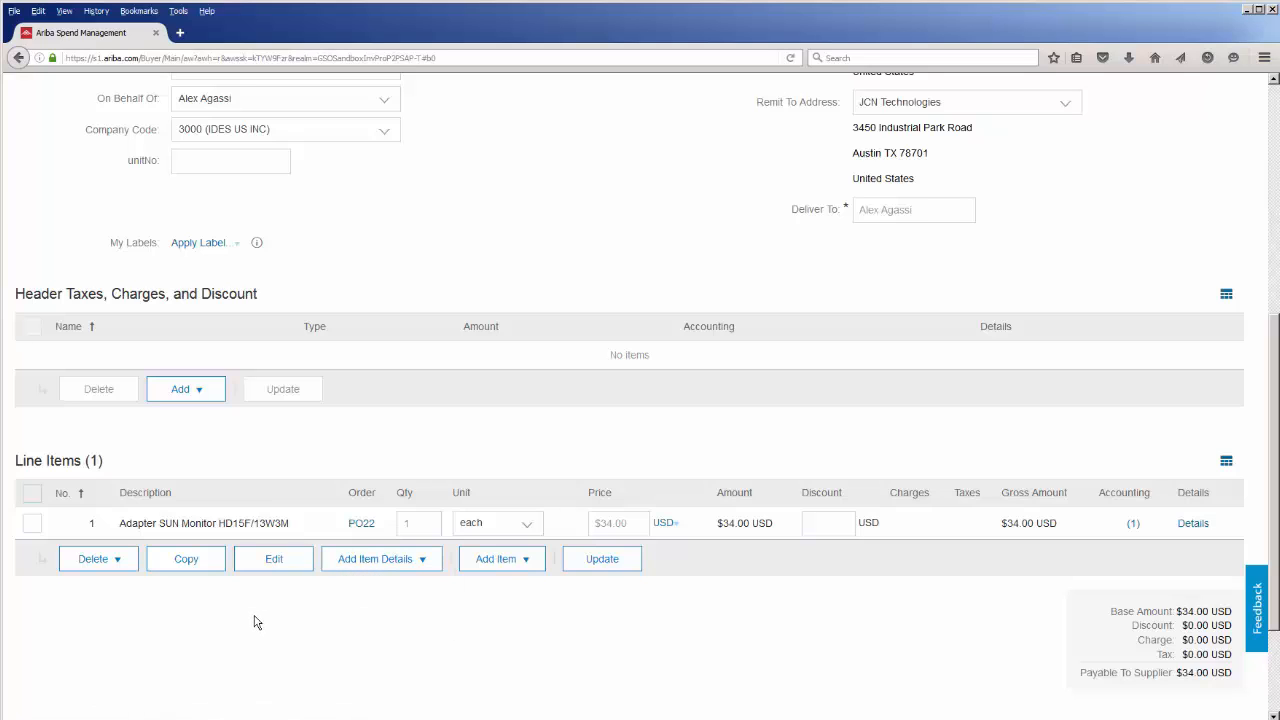
pyautogui.click(204, 397)
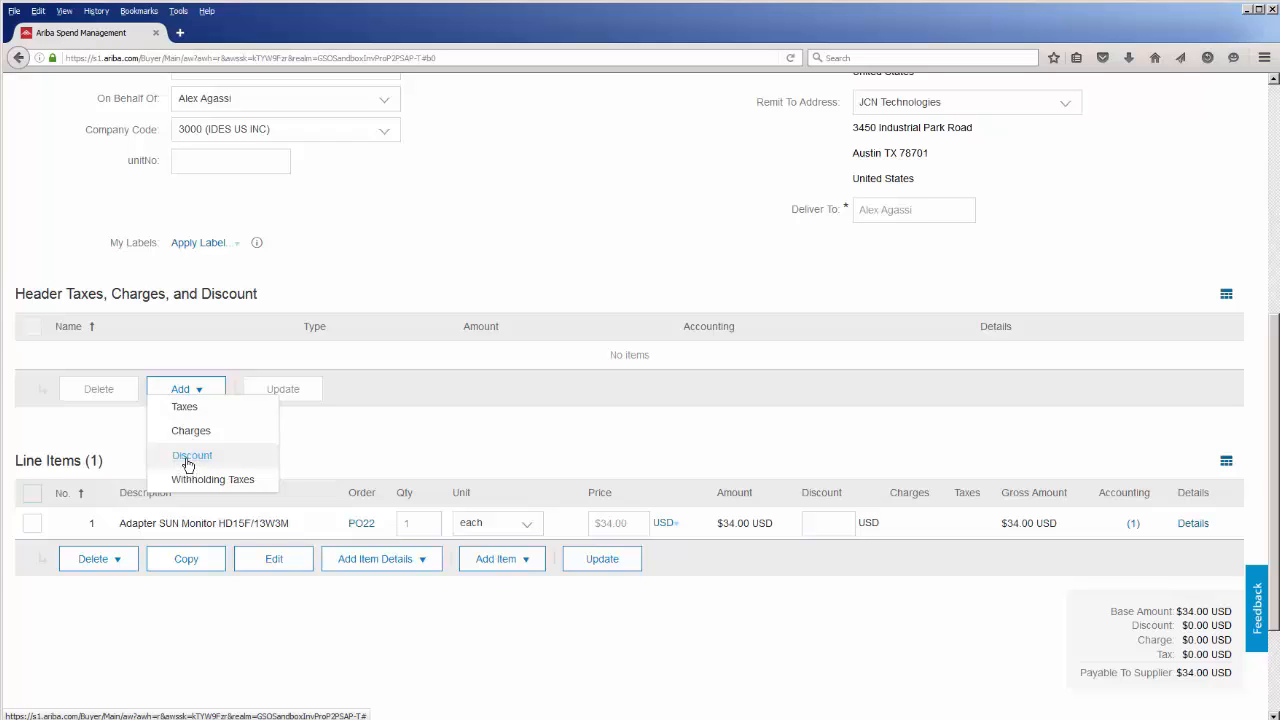
# - Add a header-level Sales tax with amount 4 to the invoice
pyautogui.click(187, 409)
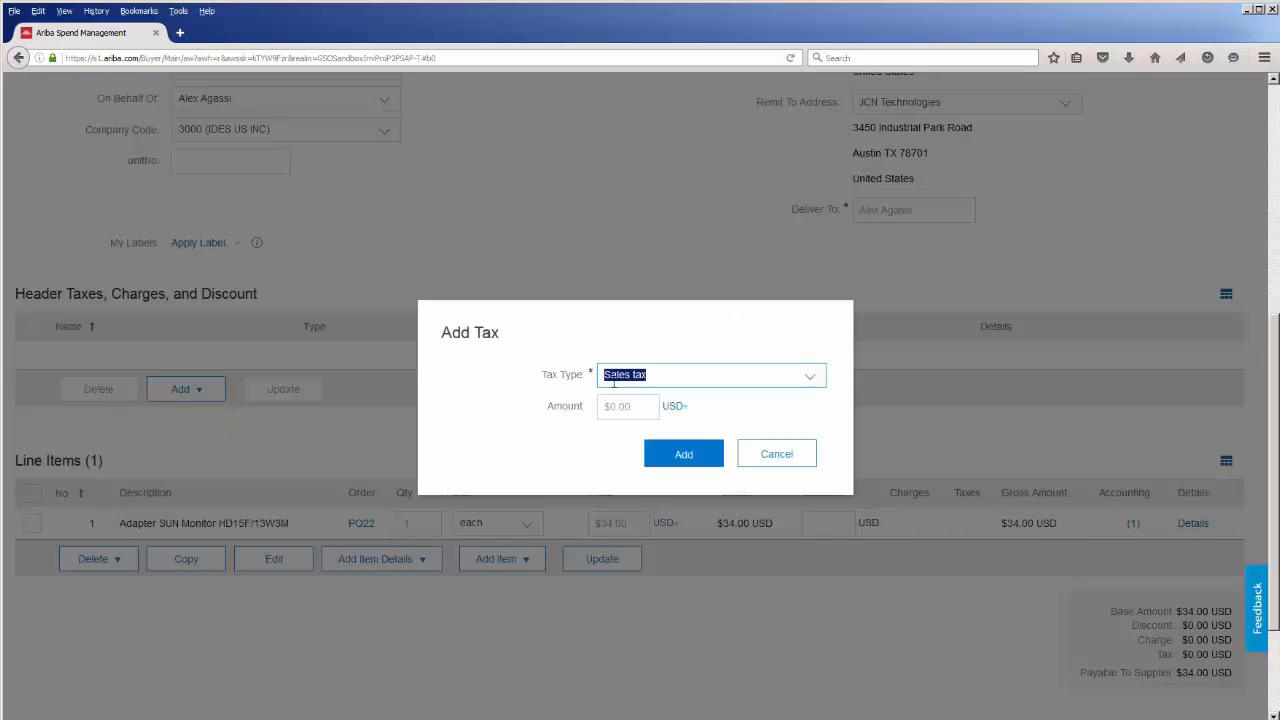
pyautogui.click(516, 408)
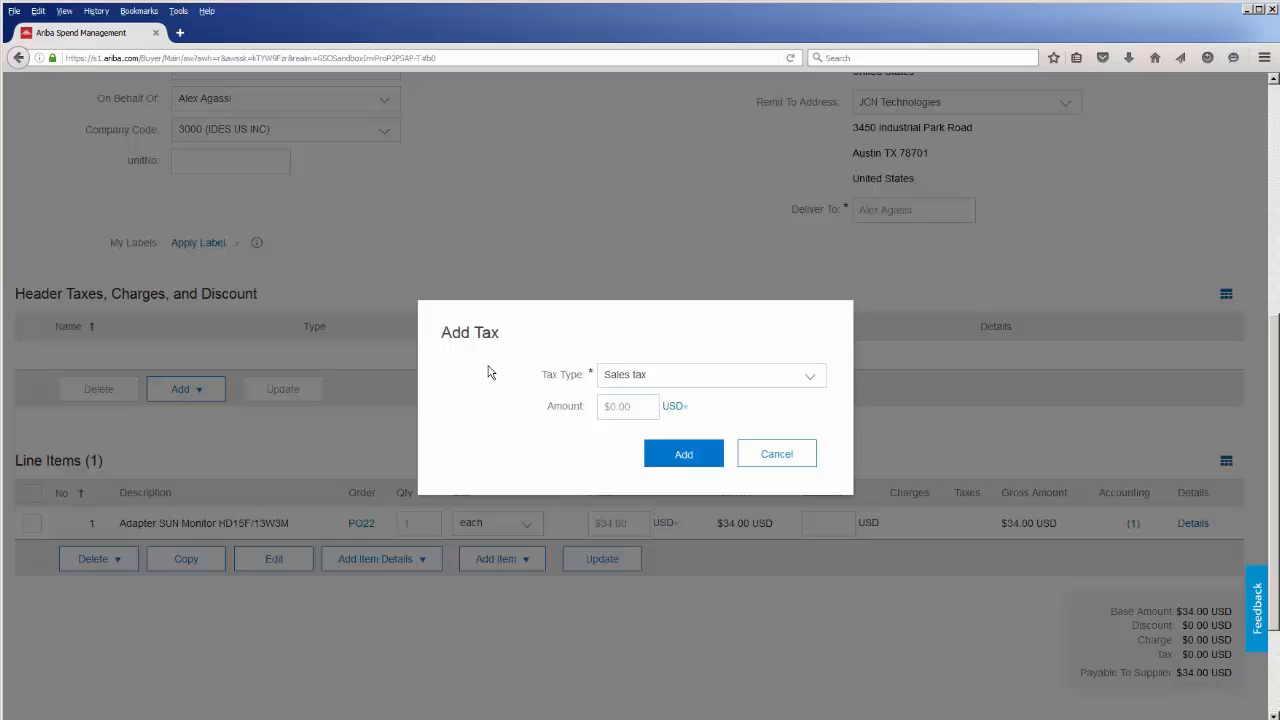
pyautogui.click(618, 408)
pyautogui.press('Delete')
pyautogui.write('4')
pyautogui.click(683, 460)
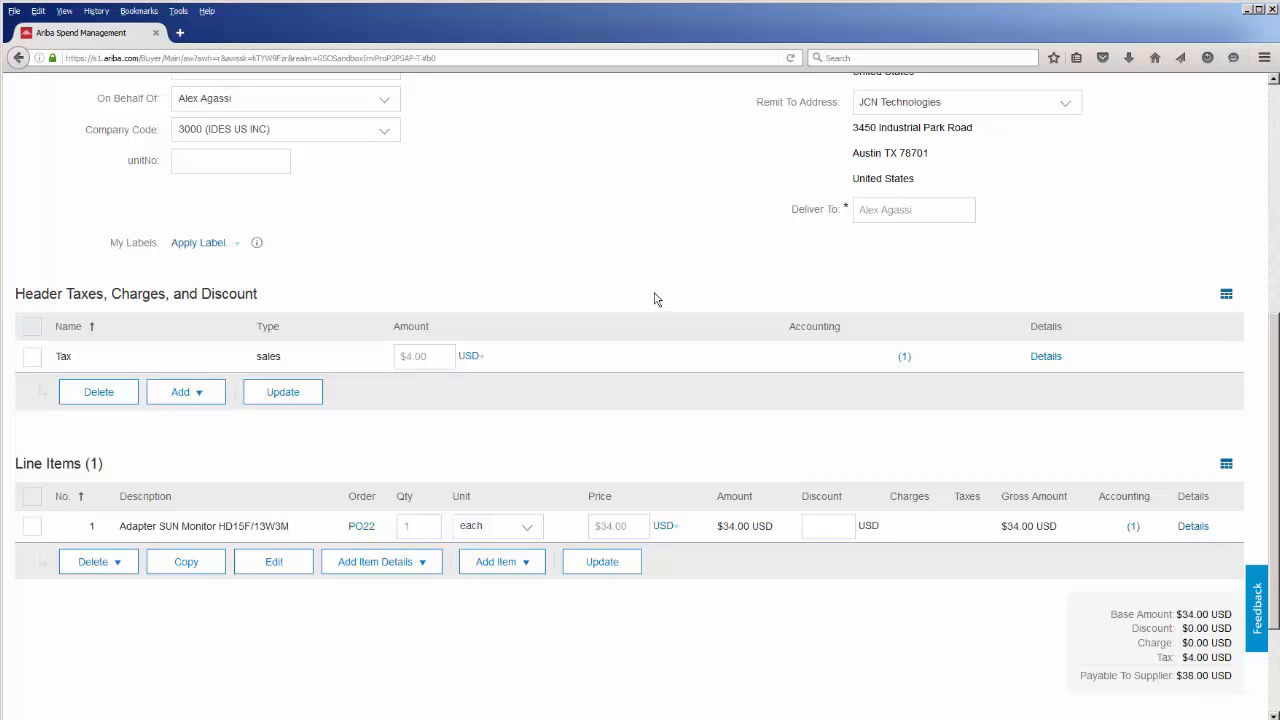
pyautogui.scroll(6, 655, 300)
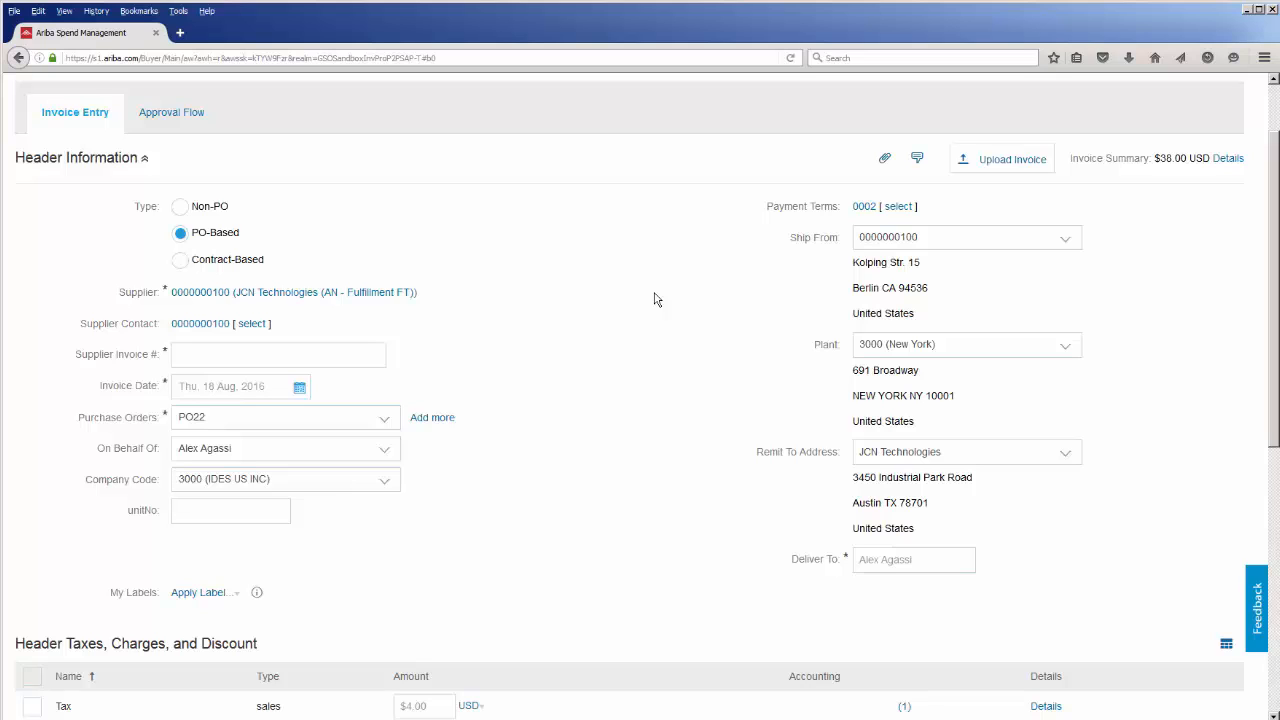
pyautogui.scroll(2, 655, 299)
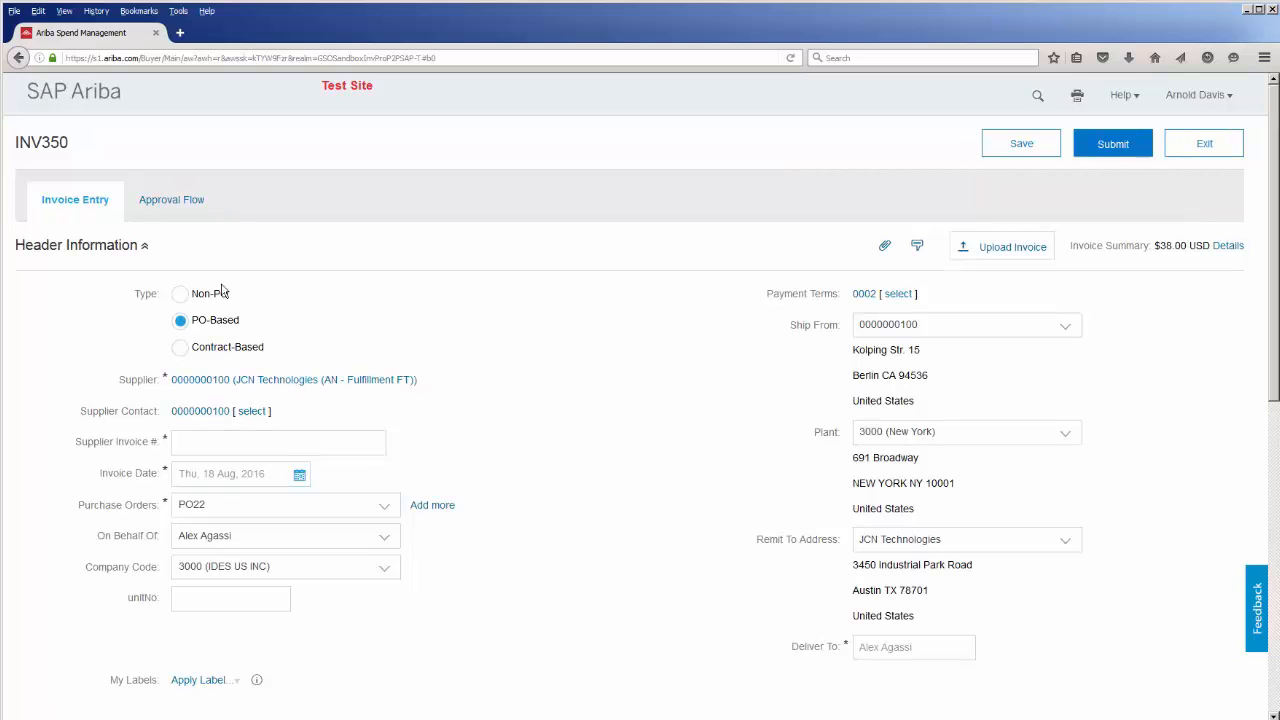
pyautogui.click(189, 218)
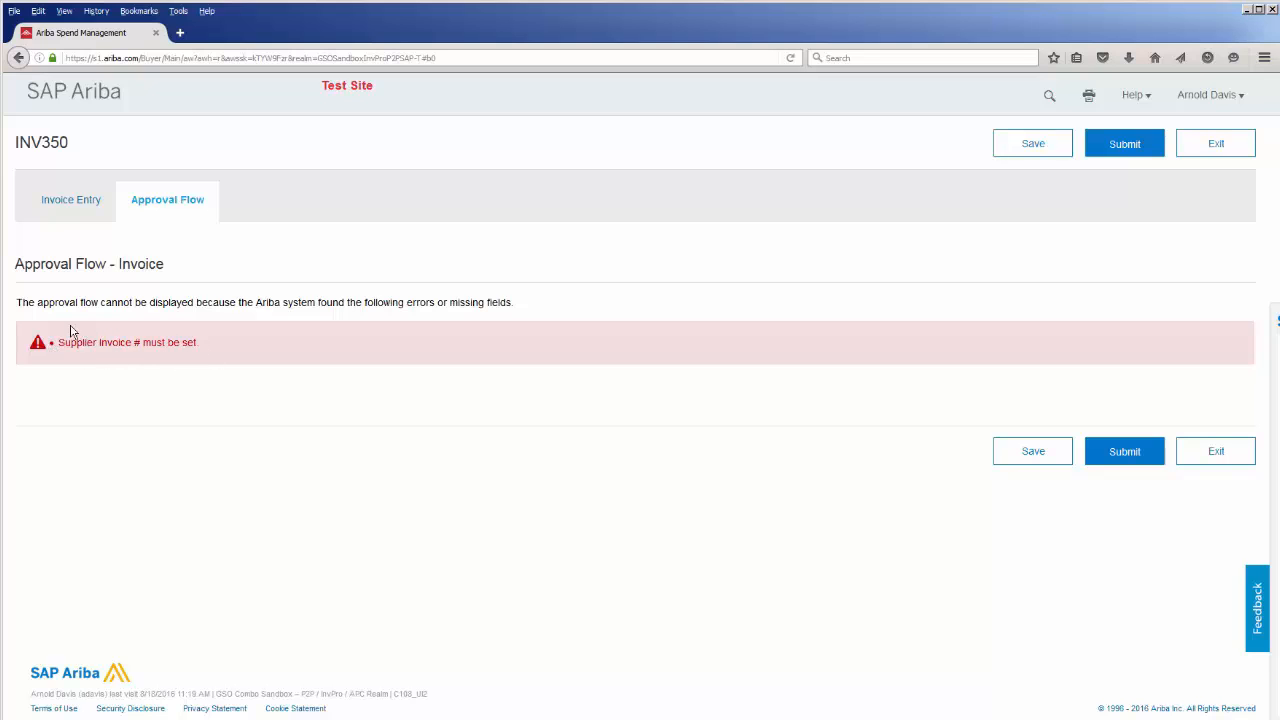
# - Enter RTTEST818-1 as the Supplier Invoice # and recheck the invoice's Approval Flow
pyautogui.click(61, 204)
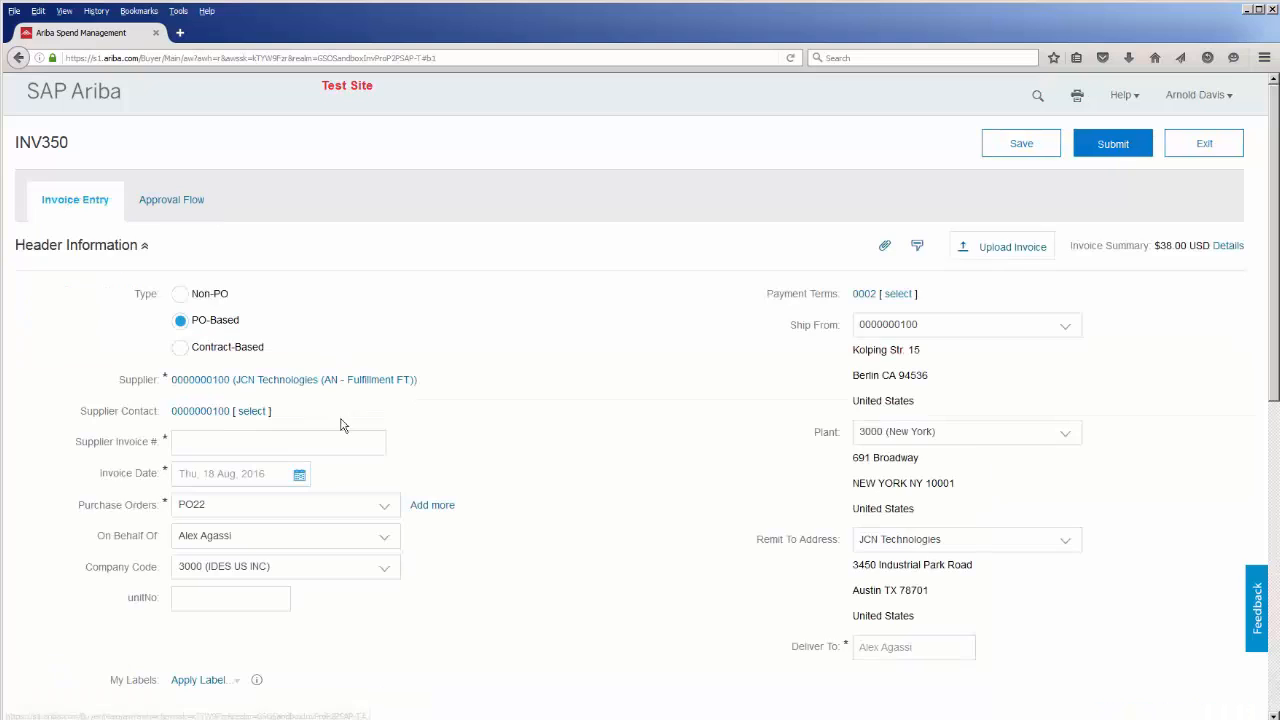
pyautogui.click(222, 450)
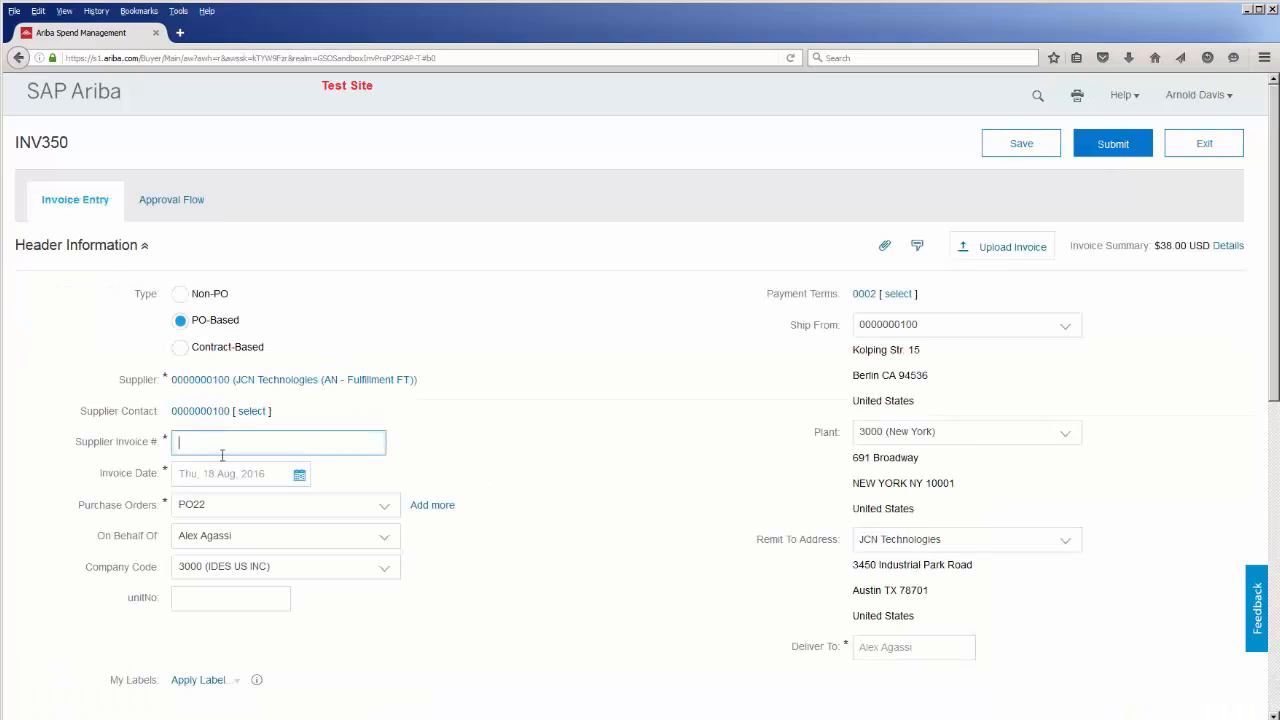
pyautogui.write('RTTEST818-1')
pyautogui.click(167, 203)
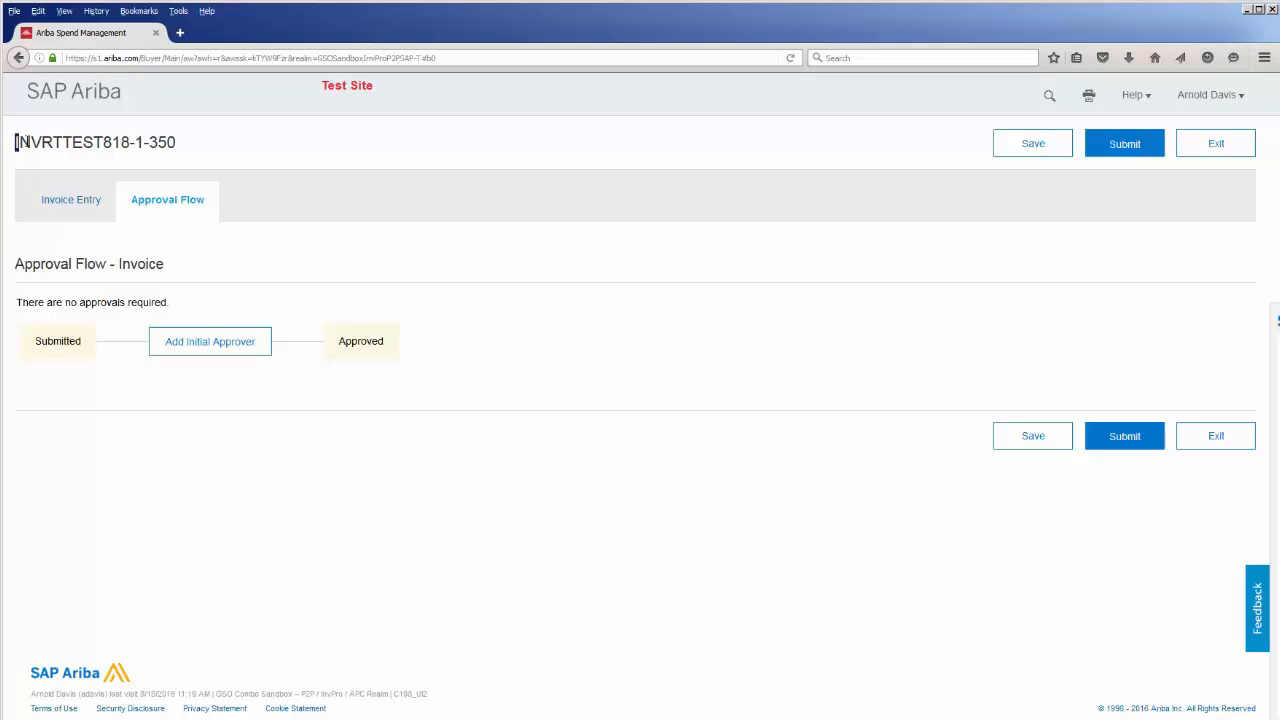
# - Point out the INV prefix and supplier number in the invoice title, then submit the invoice
pyautogui.moveTo(16, 142); pyautogui.dragTo(42, 143)
pyautogui.click(85, 158)
pyautogui.moveTo(42, 142); pyautogui.dragTo(146, 143)
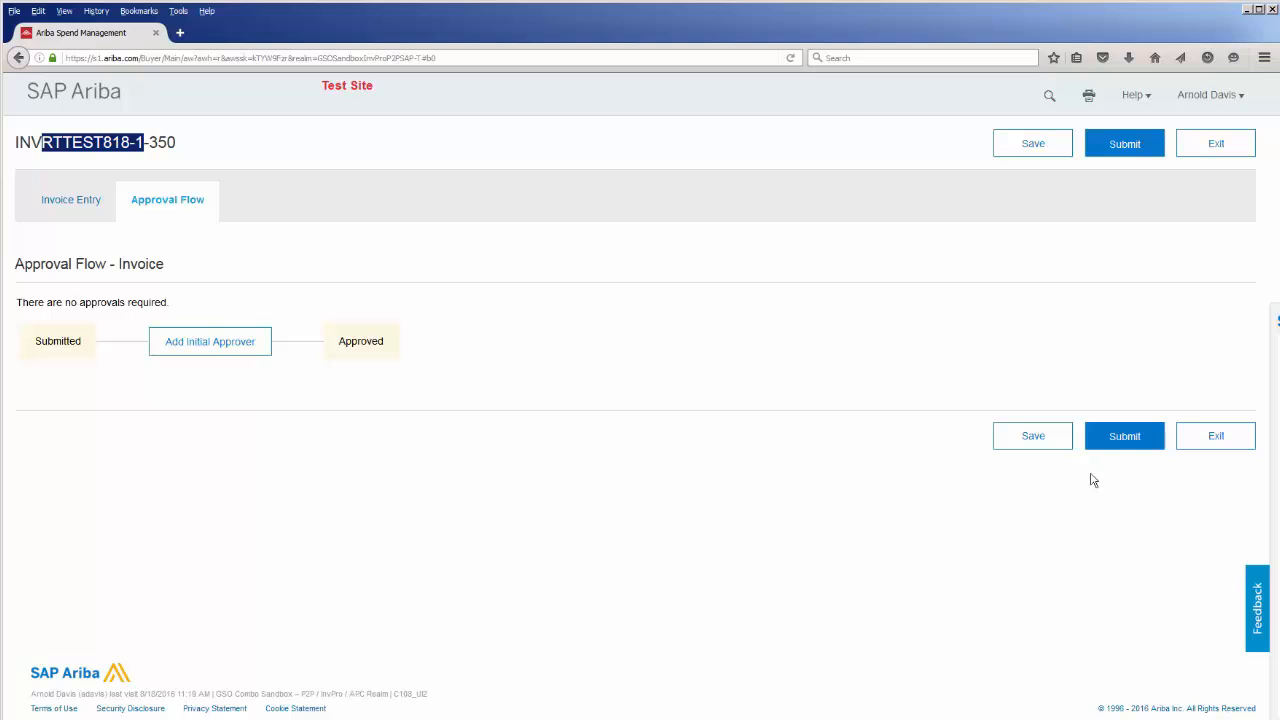
pyautogui.click(1127, 438)
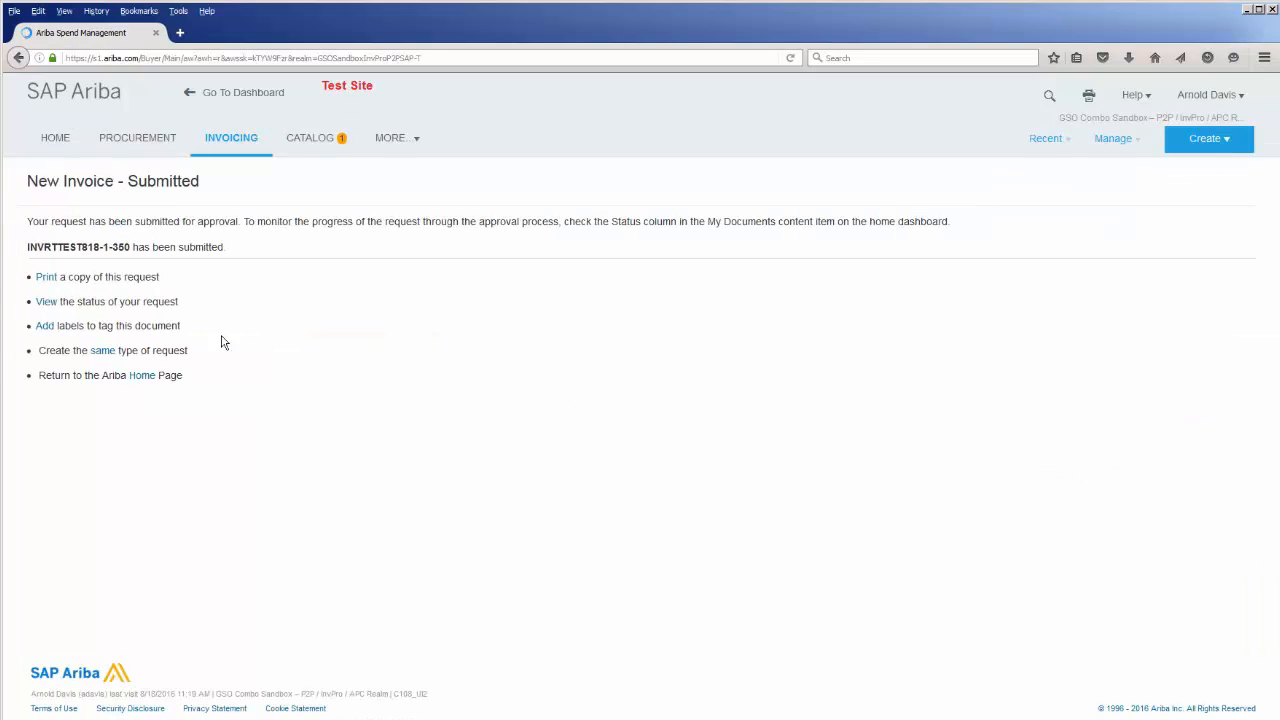
# - View the status details of INVRTTEST818-1-350 from the confirmation page
pyautogui.click(51, 306)
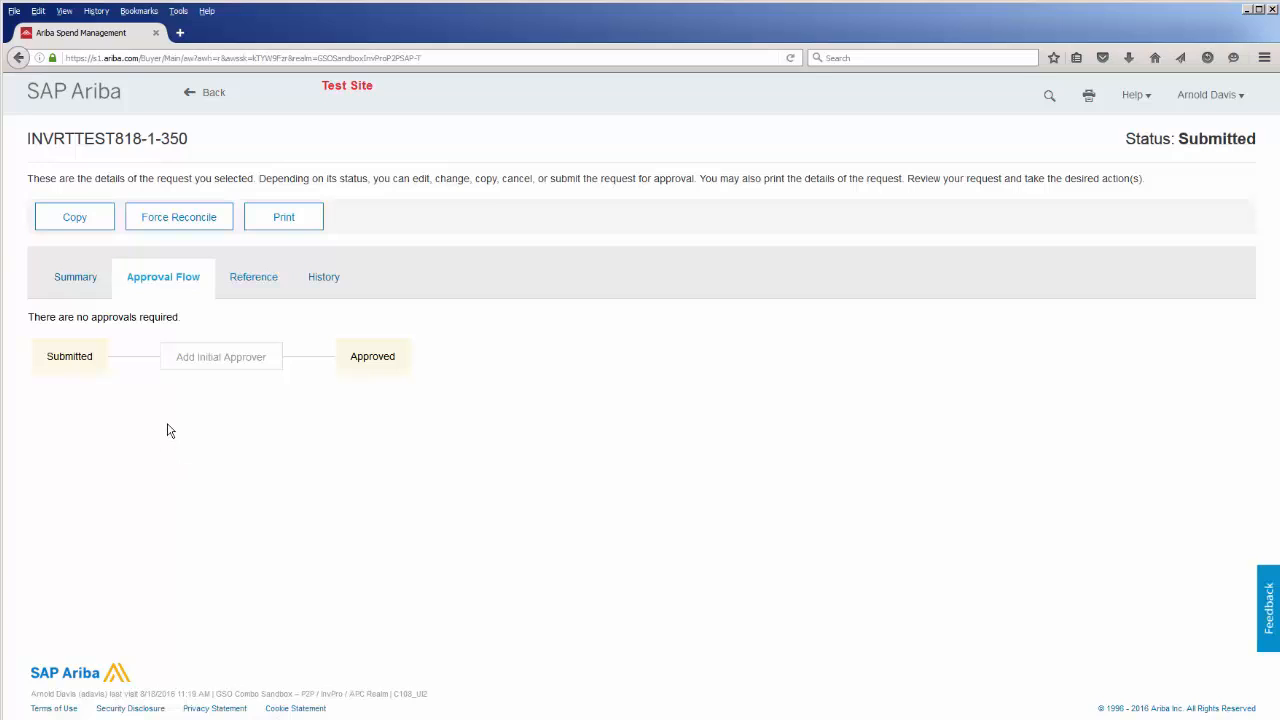
# - Open reconciliation IRRTTEST818-1-350 from the invoice's Reference tab
pyautogui.click(253, 280)
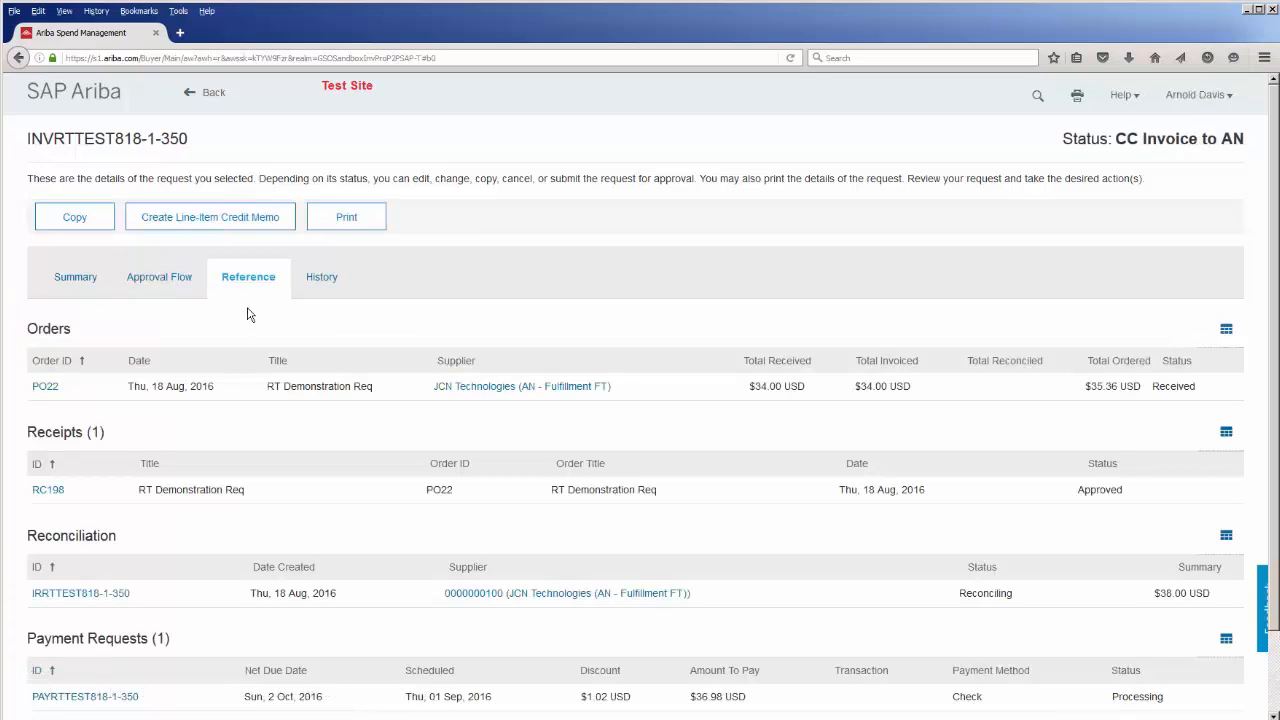
pyautogui.scroll(-2, 248, 418)
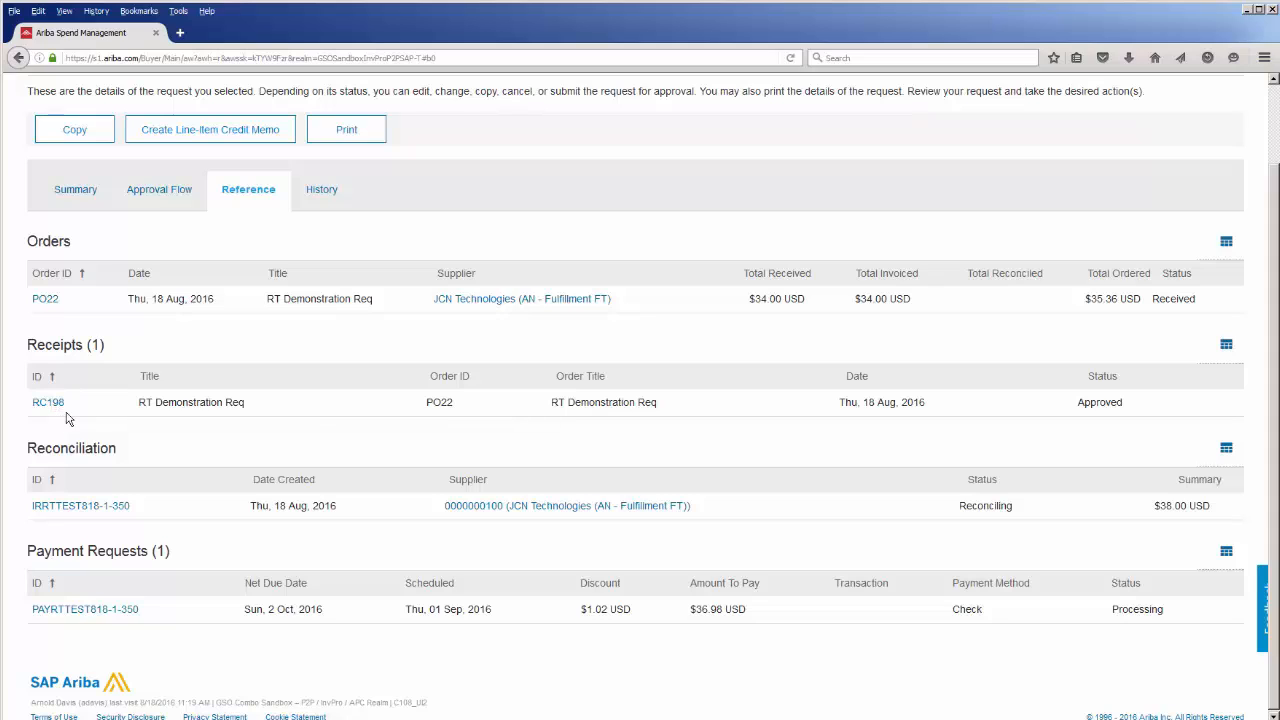
pyautogui.click(71, 511)
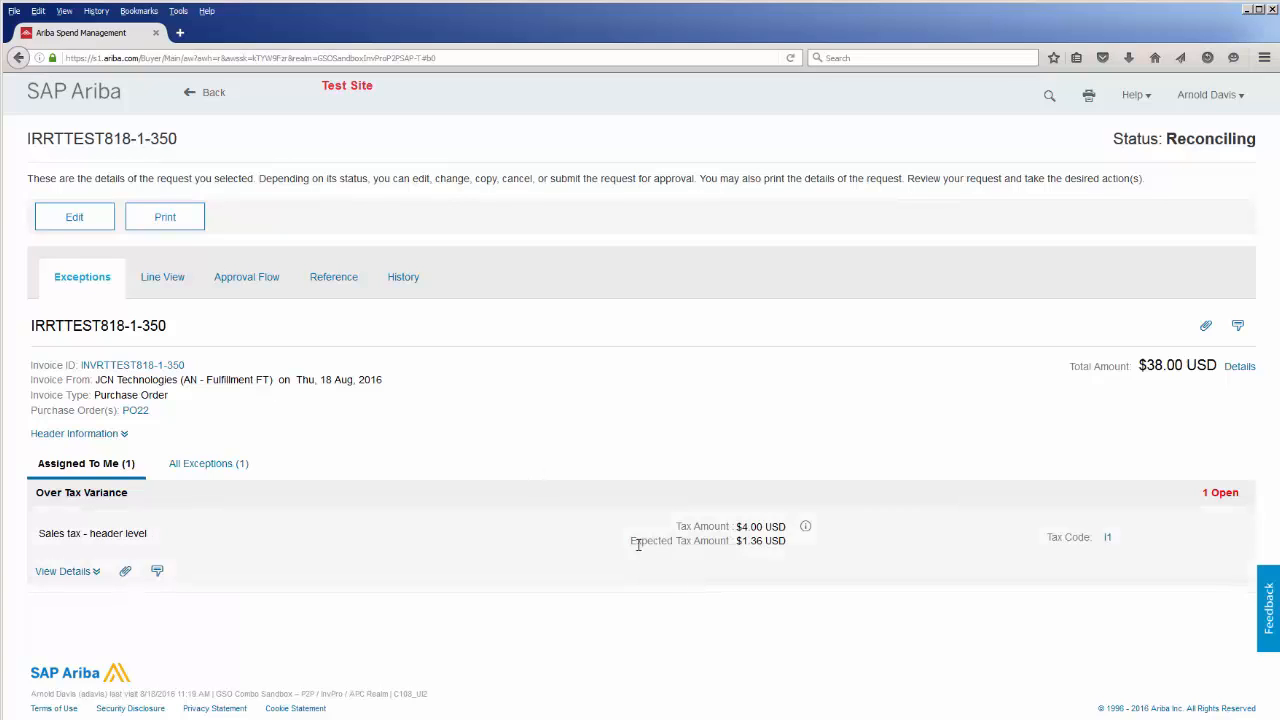
pyautogui.moveTo(629, 541); pyautogui.dragTo(700, 543)
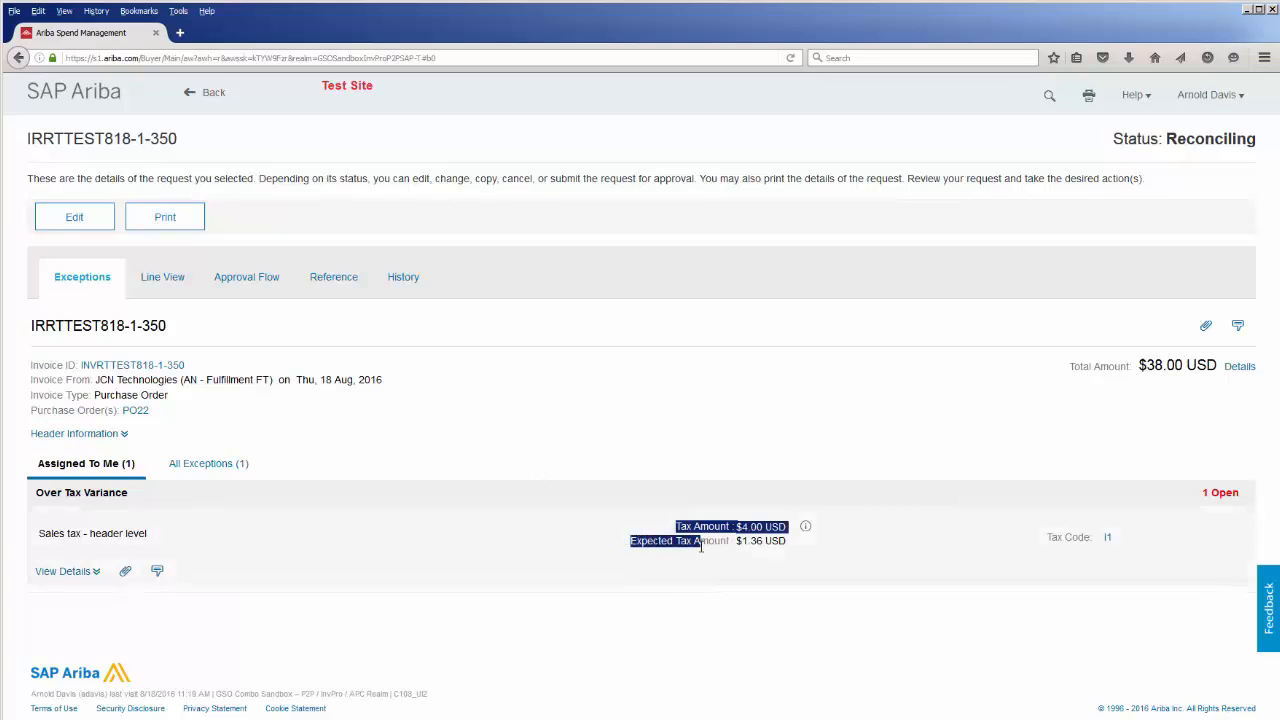
pyautogui.click(780, 560)
pyautogui.moveTo(793, 541)
pyautogui.mouseDown()
pyautogui.moveTo(631, 543)
pyautogui.moveTo(771, 530)
pyautogui.moveTo(790, 545)
pyautogui.moveTo(787, 530)
pyautogui.mouseUp()
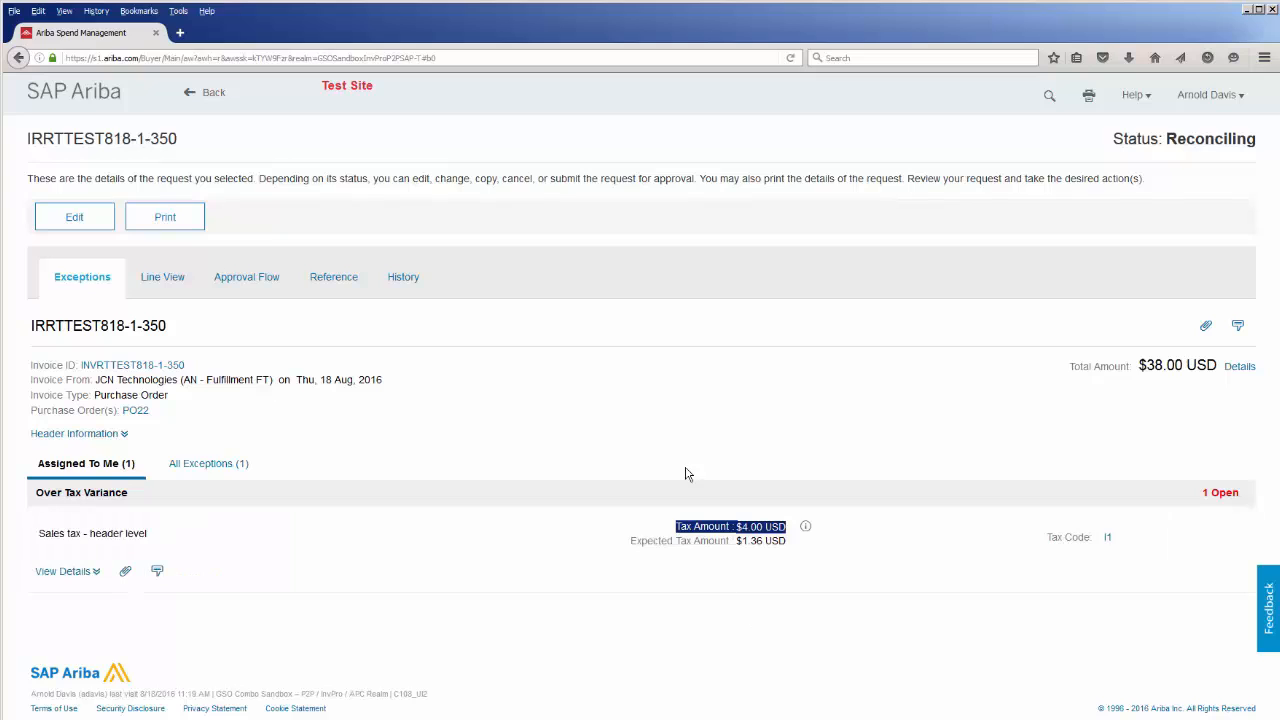
pyautogui.click(687, 421)
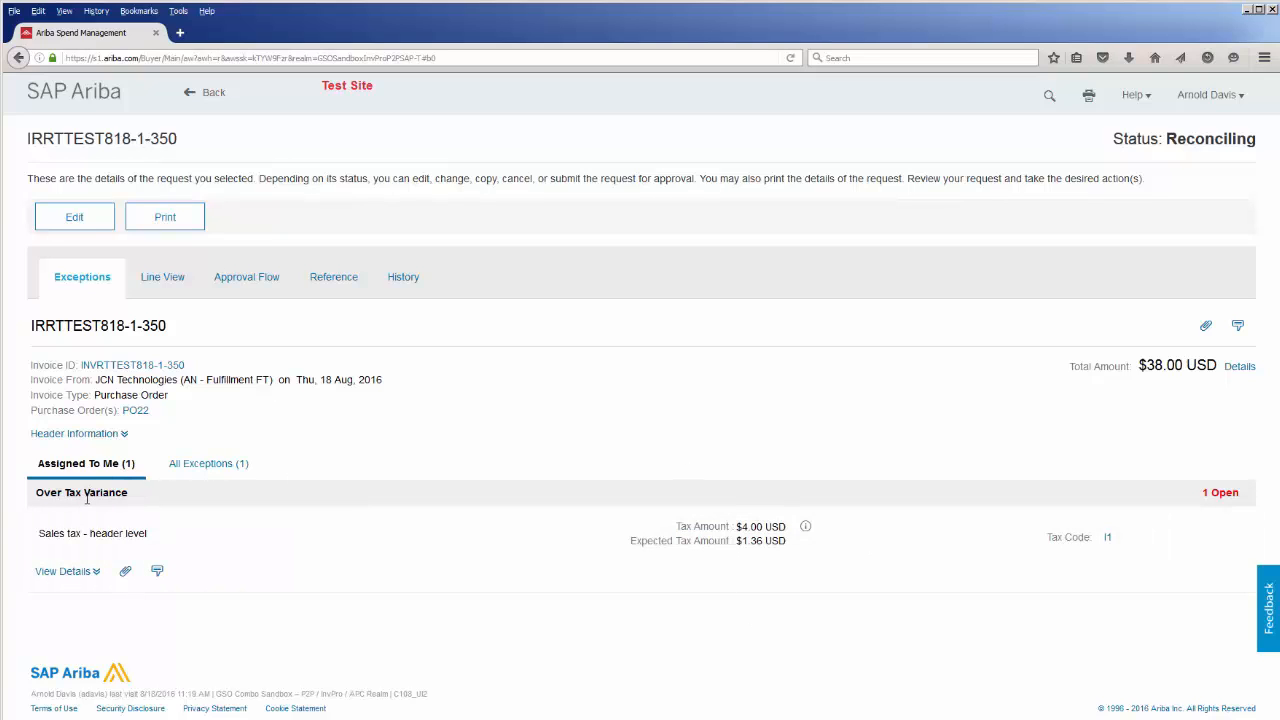
# - Review the reconciliation's Approval Flow at the Tax Manager step, then bring up the user account menu
pyautogui.click(250, 285)
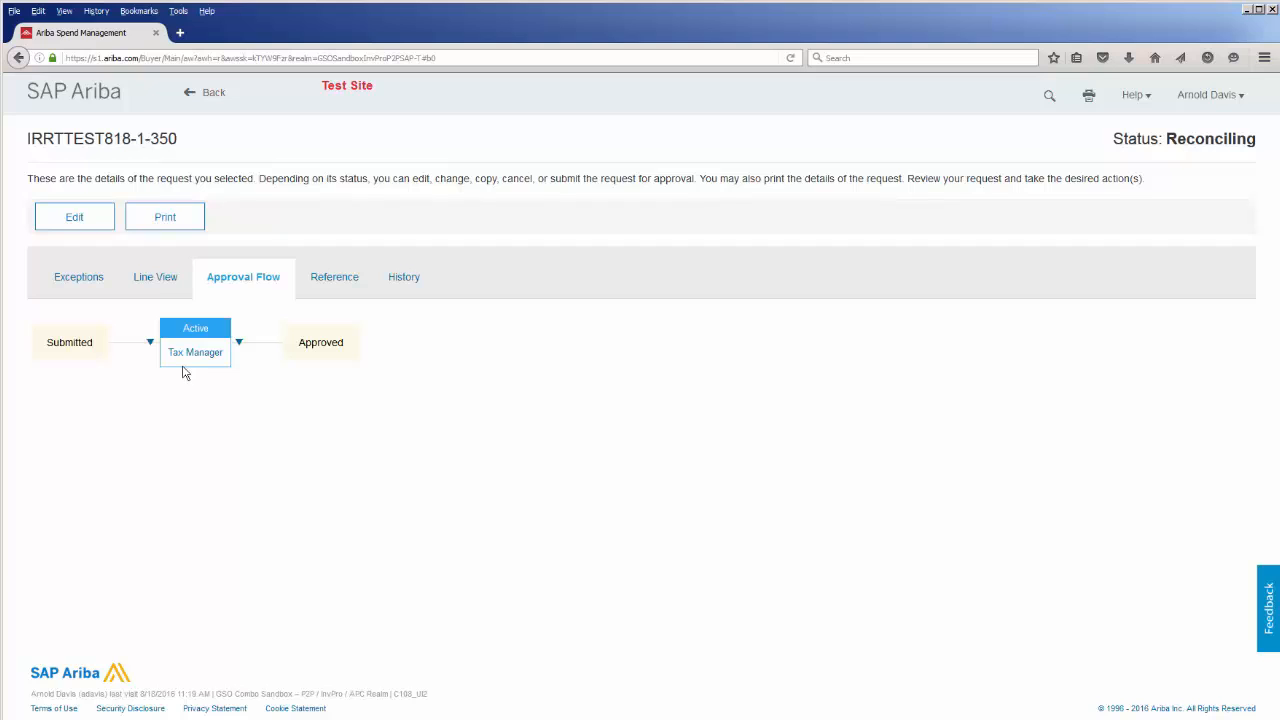
pyautogui.click(1210, 102)
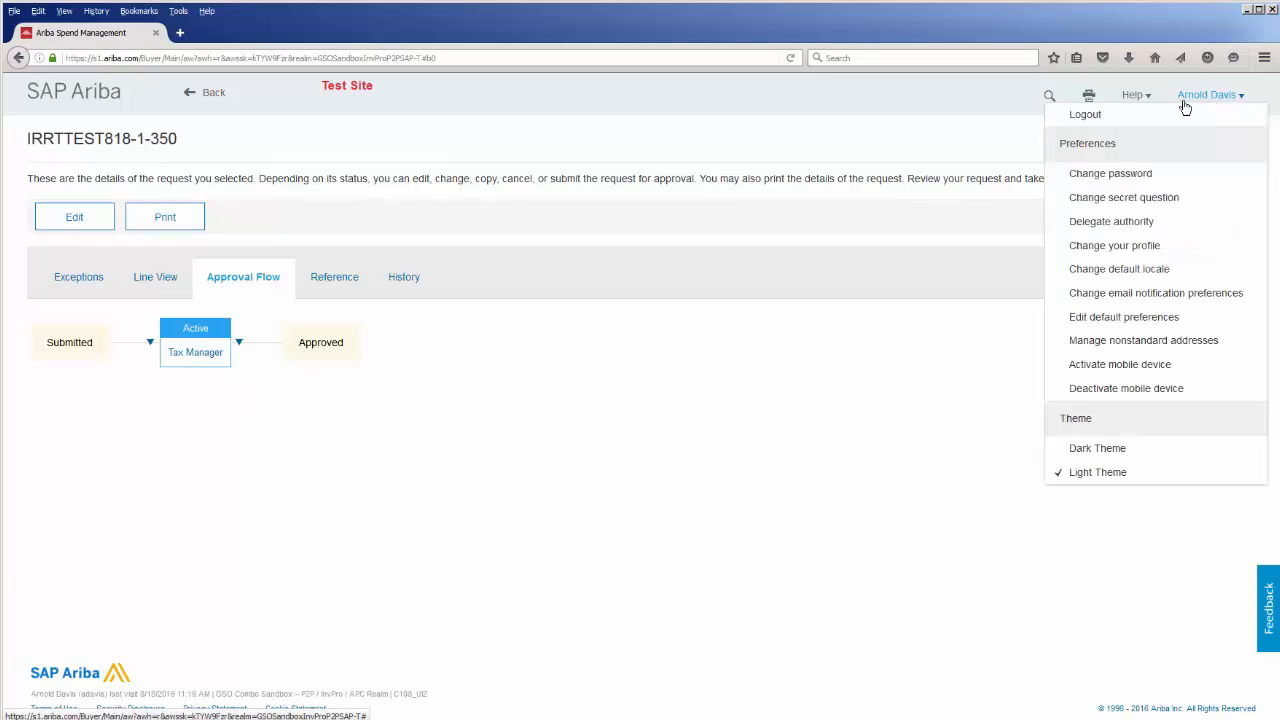
# - Log out, sign in with the other user's name and password, and dismiss the save-password prompt
pyautogui.click(1085, 116)
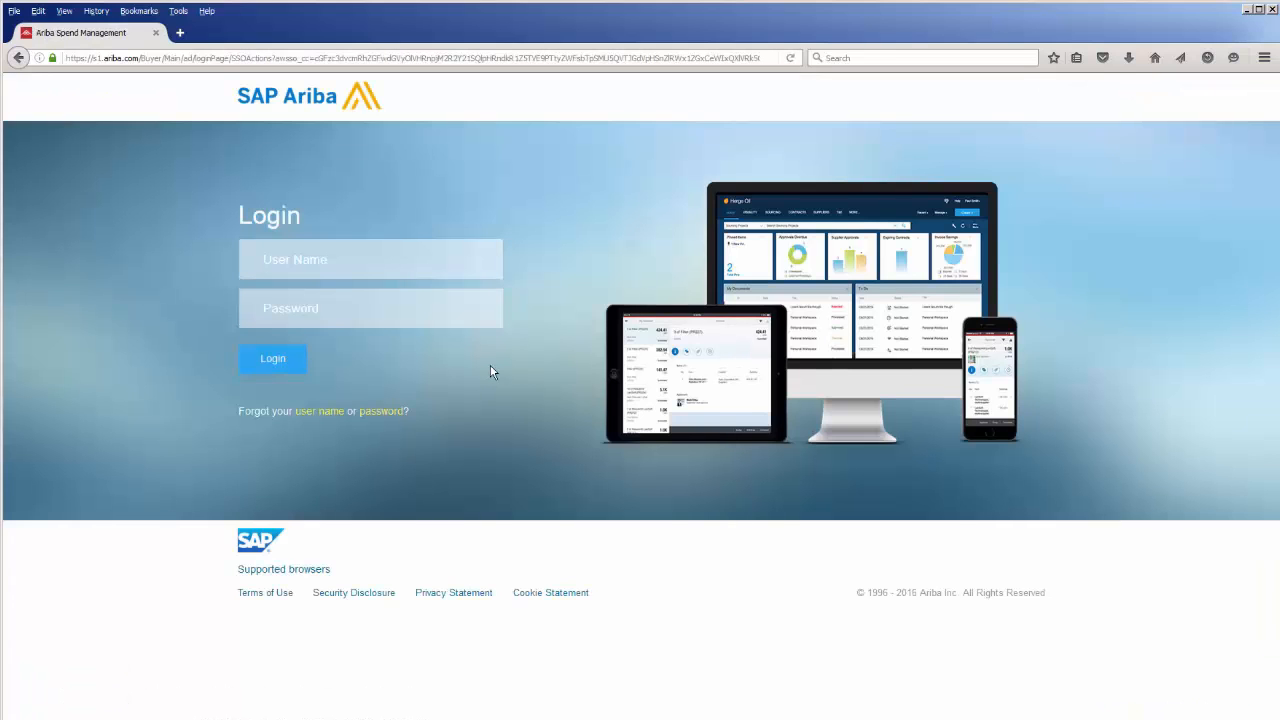
pyautogui.write('cnoll')
pyautogui.click(288, 316)
pyautogui.write('•••••')
pyautogui.click(283, 360)
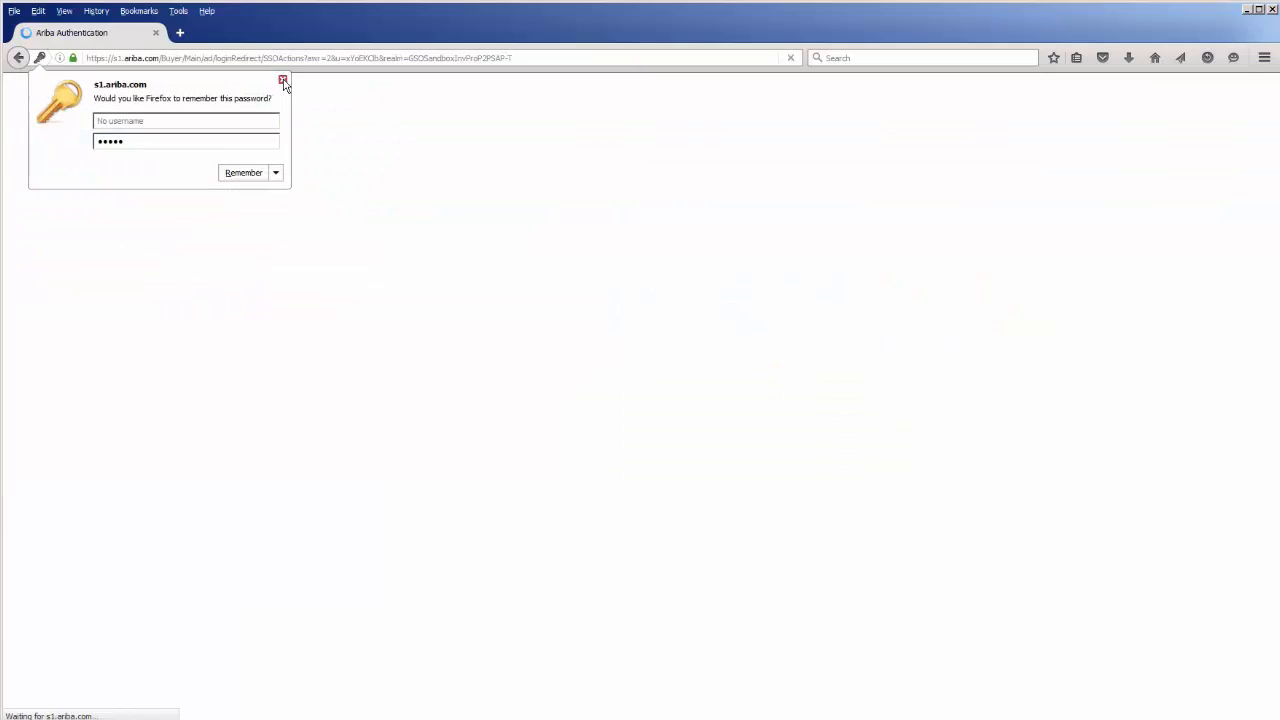
pyautogui.click(281, 82)
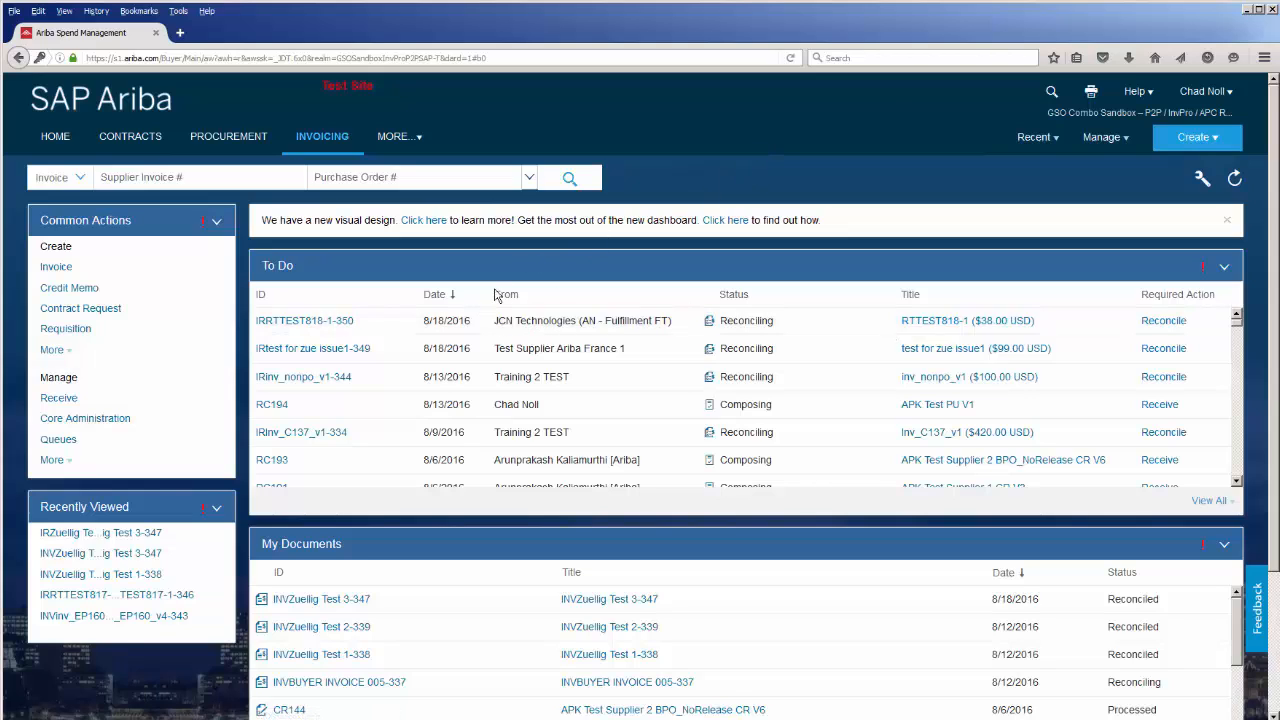
# - Select IRRTTEST818-1-350 from the To Do list and open the reconciliation for editing
pyautogui.click(288, 321)
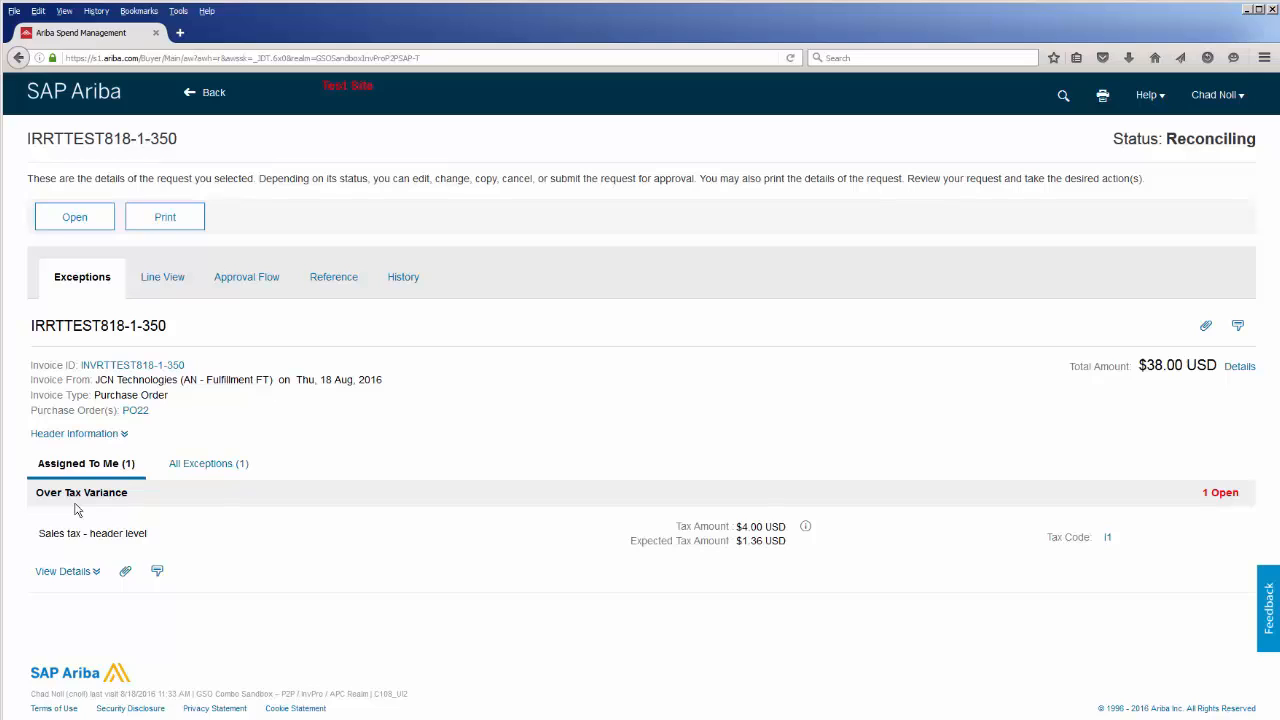
pyautogui.click(70, 220)
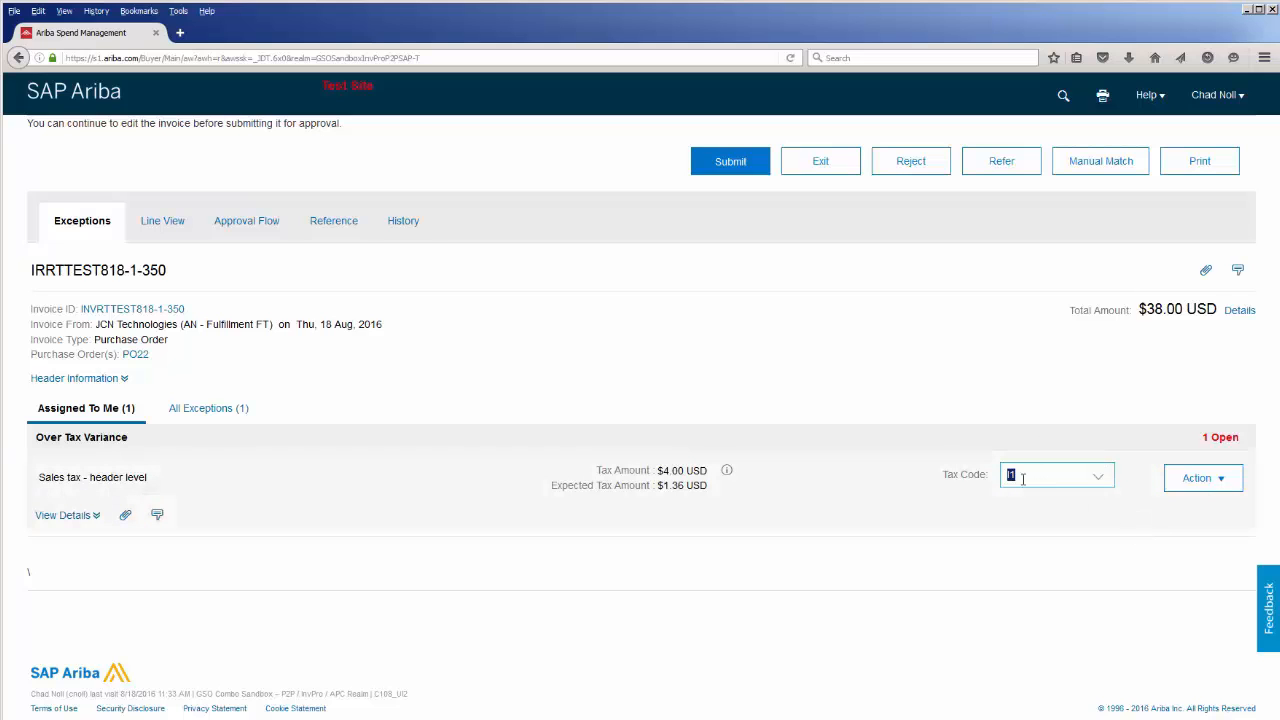
# - Keep tax code I1 and accept the invoice's $4.00 tax amount on the Over Tax Variance row
pyautogui.click(1100, 482)
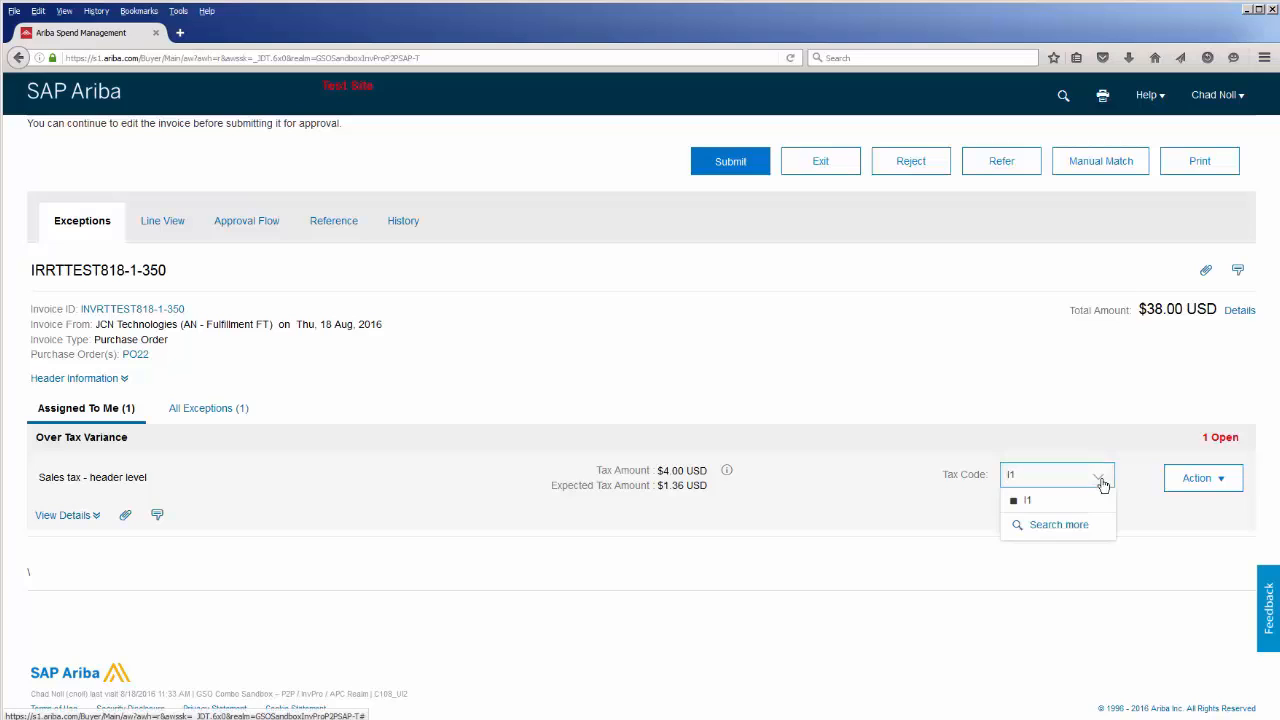
pyautogui.click(880, 502)
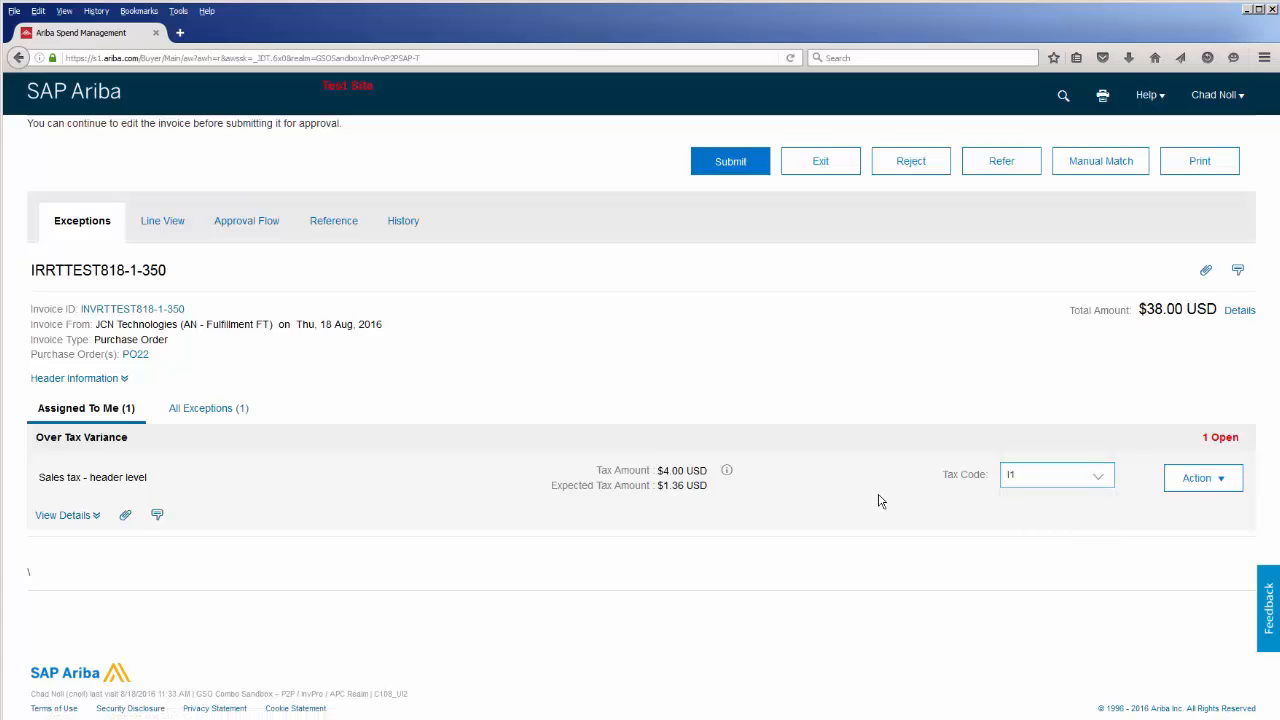
pyautogui.click(1226, 487)
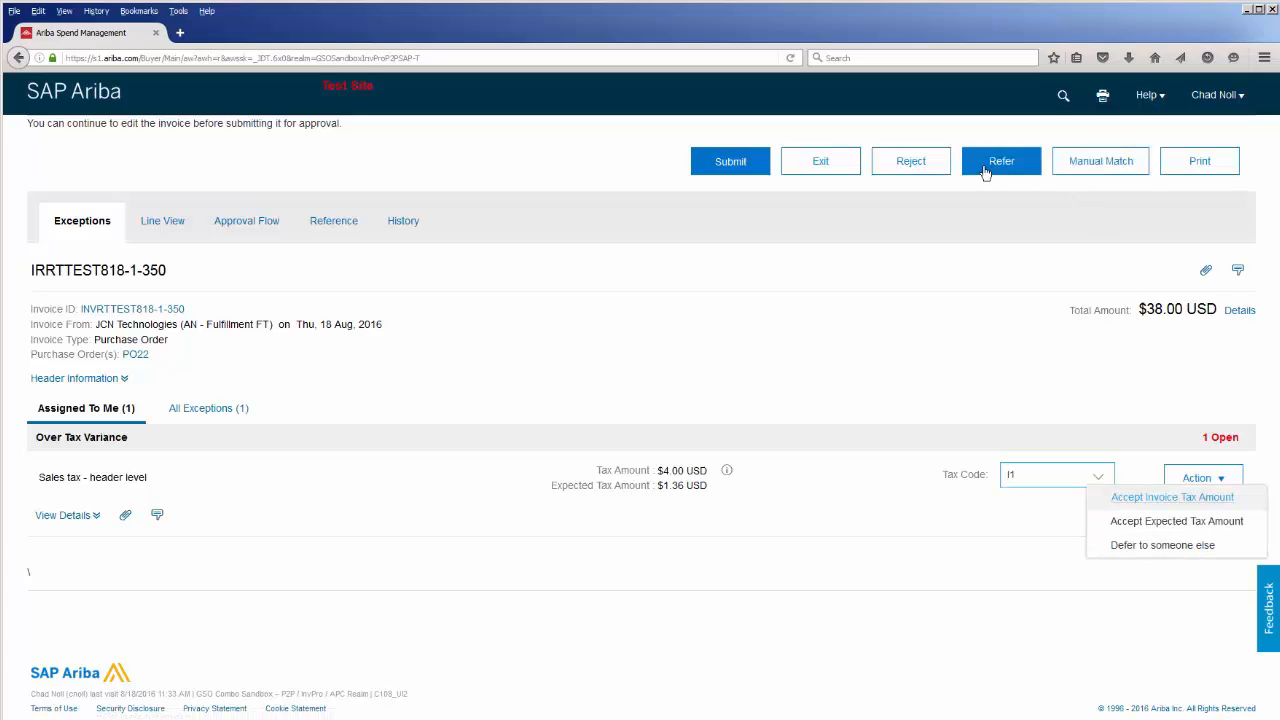
pyautogui.click(763, 518)
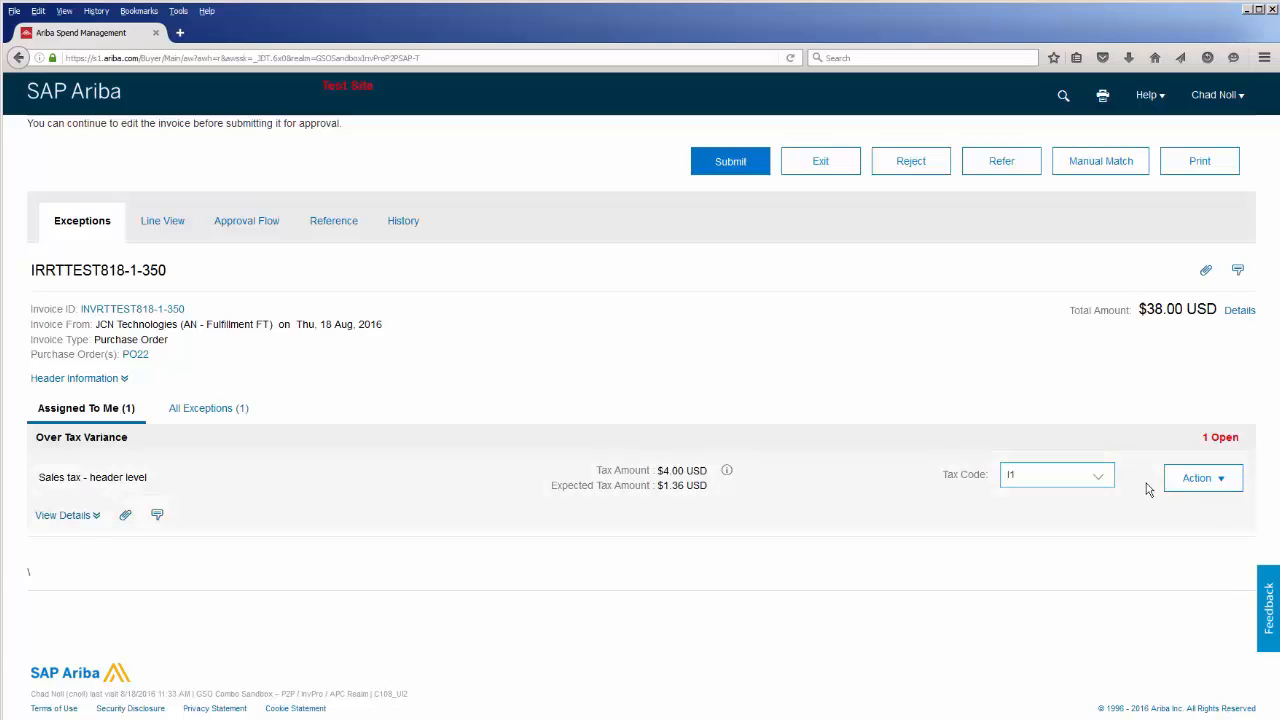
pyautogui.click(1186, 481)
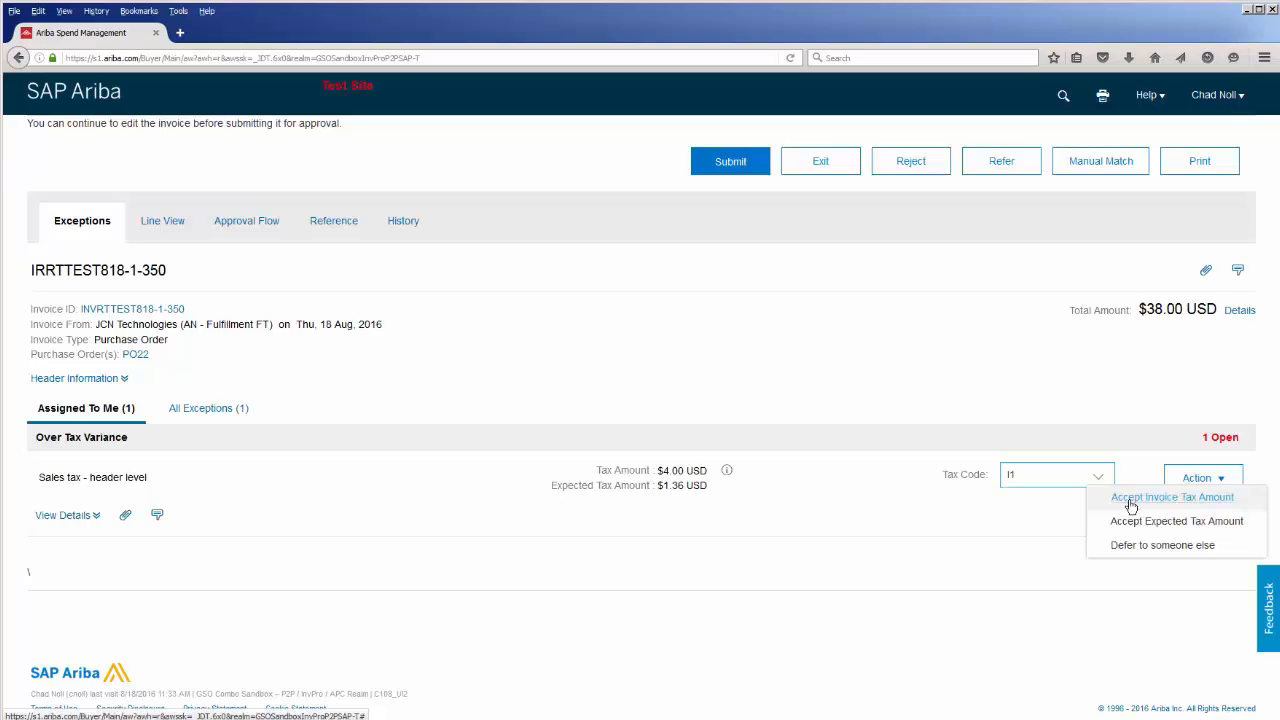
pyautogui.click(1131, 500)
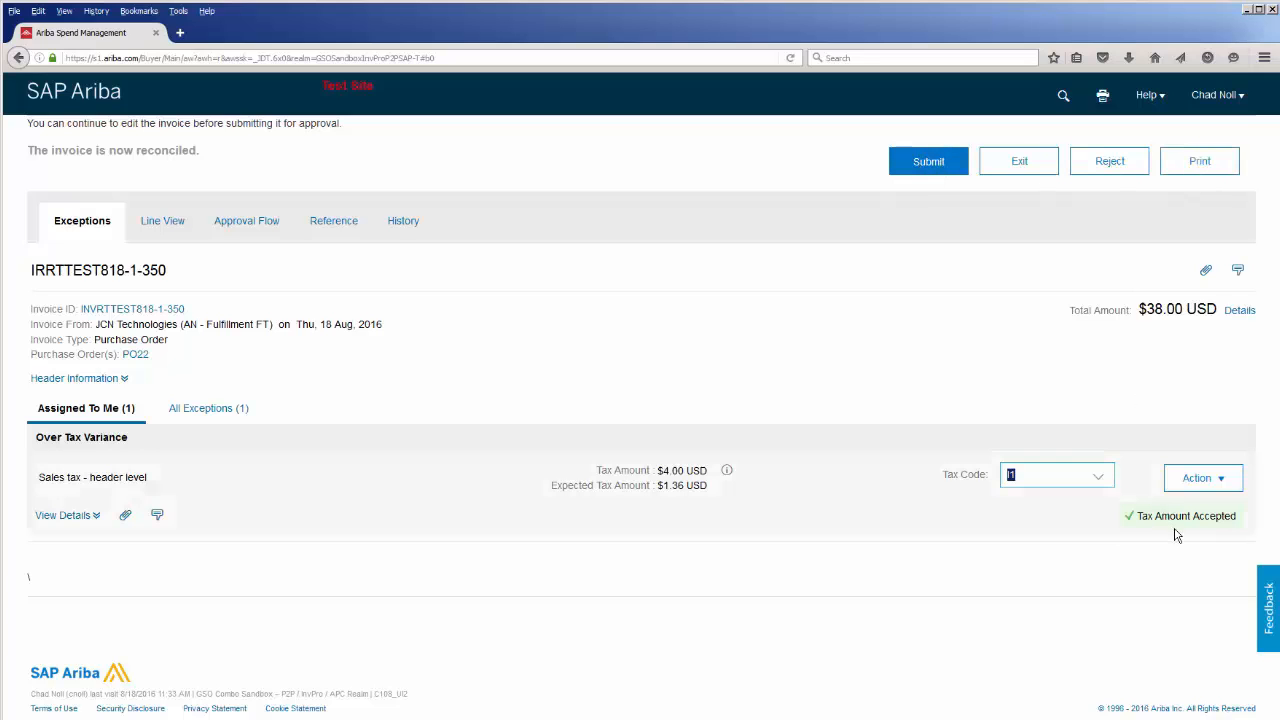
# - Submit reconciliation IRRTTEST818-1-350 and view the submitted request's status
pyautogui.click(928, 168)
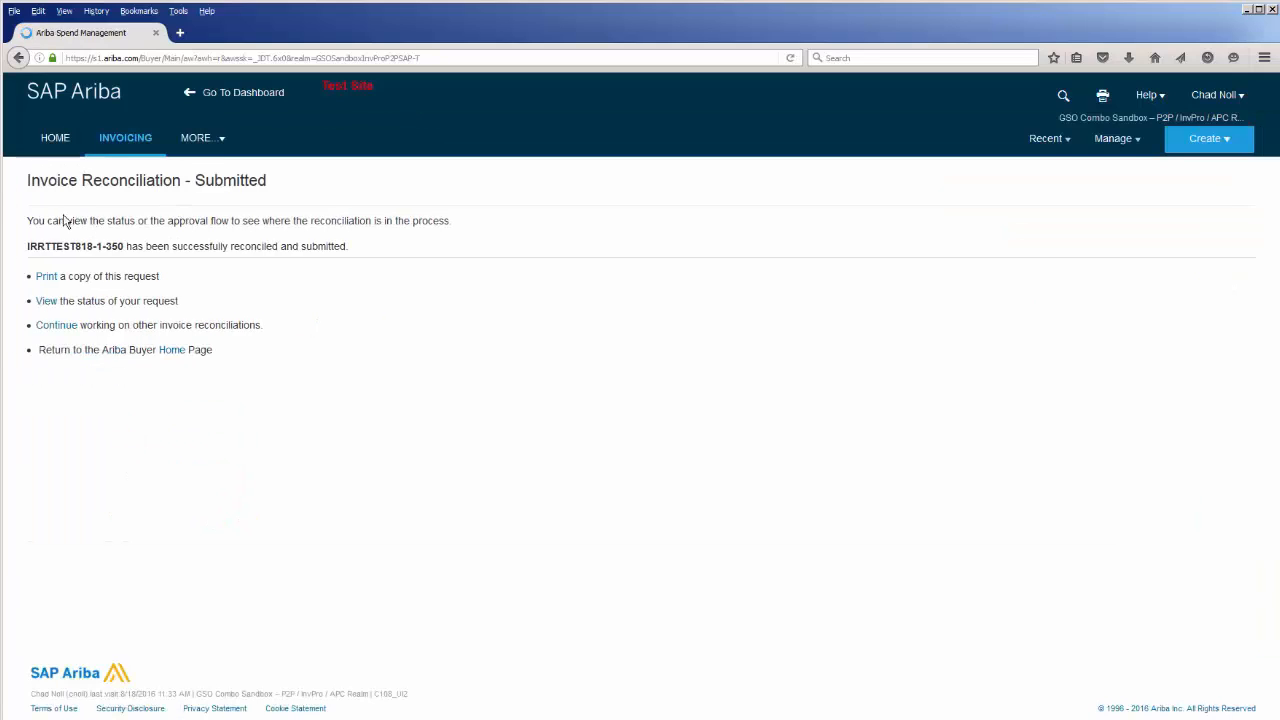
pyautogui.click(45, 305)
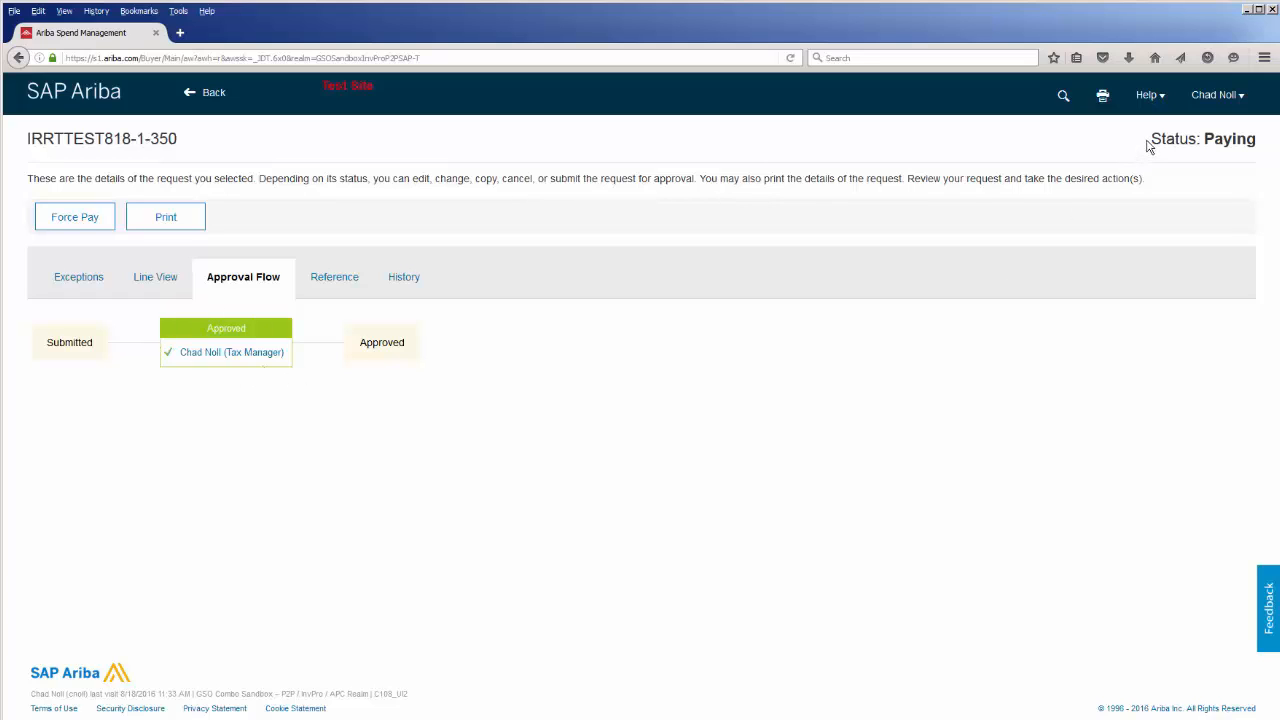
# - Highlight the reconciliation's Paying status in the approval flow, then clear the highlight
pyautogui.moveTo(1151, 144); pyautogui.dragTo(1263, 156)
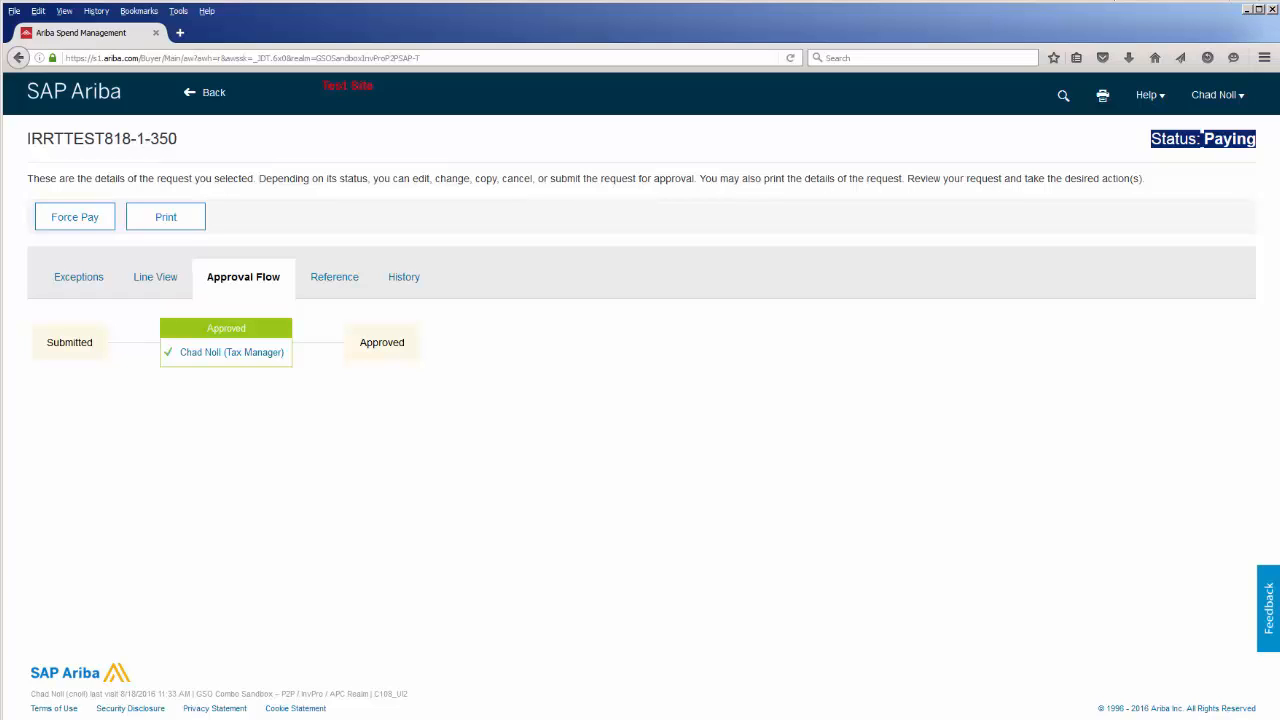
pyautogui.click(1220, 159)
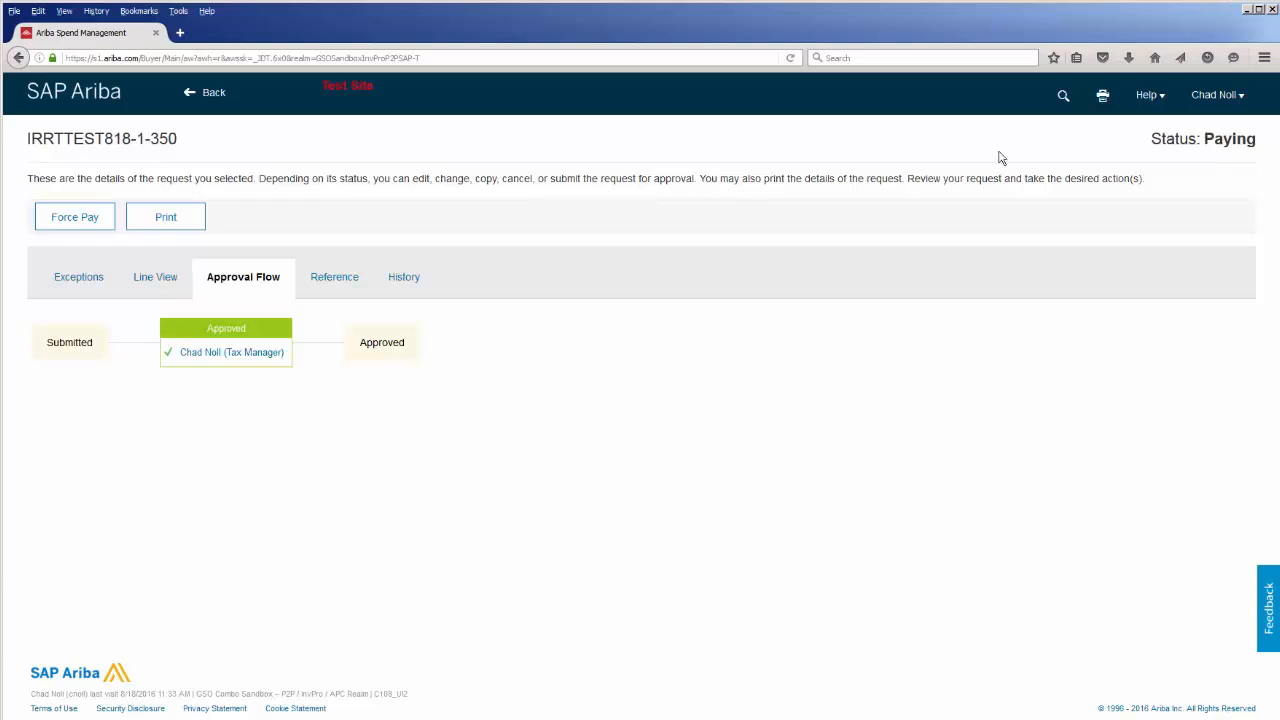
# - Show the History log with the tax variance acceptance, line edit and approval entries
pyautogui.click(402, 279)
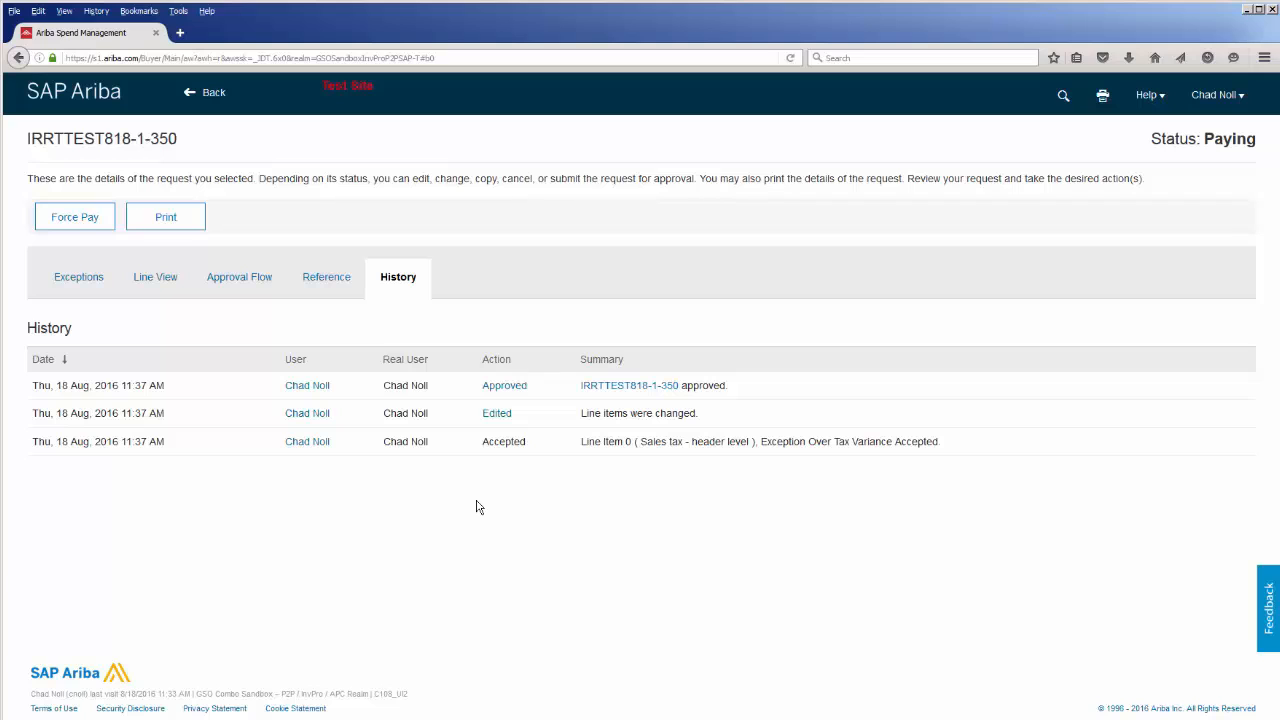
# - Review the Reference tab, highlighting the $36.98 Scheduled payment request and the Paying status
pyautogui.click(325, 281)
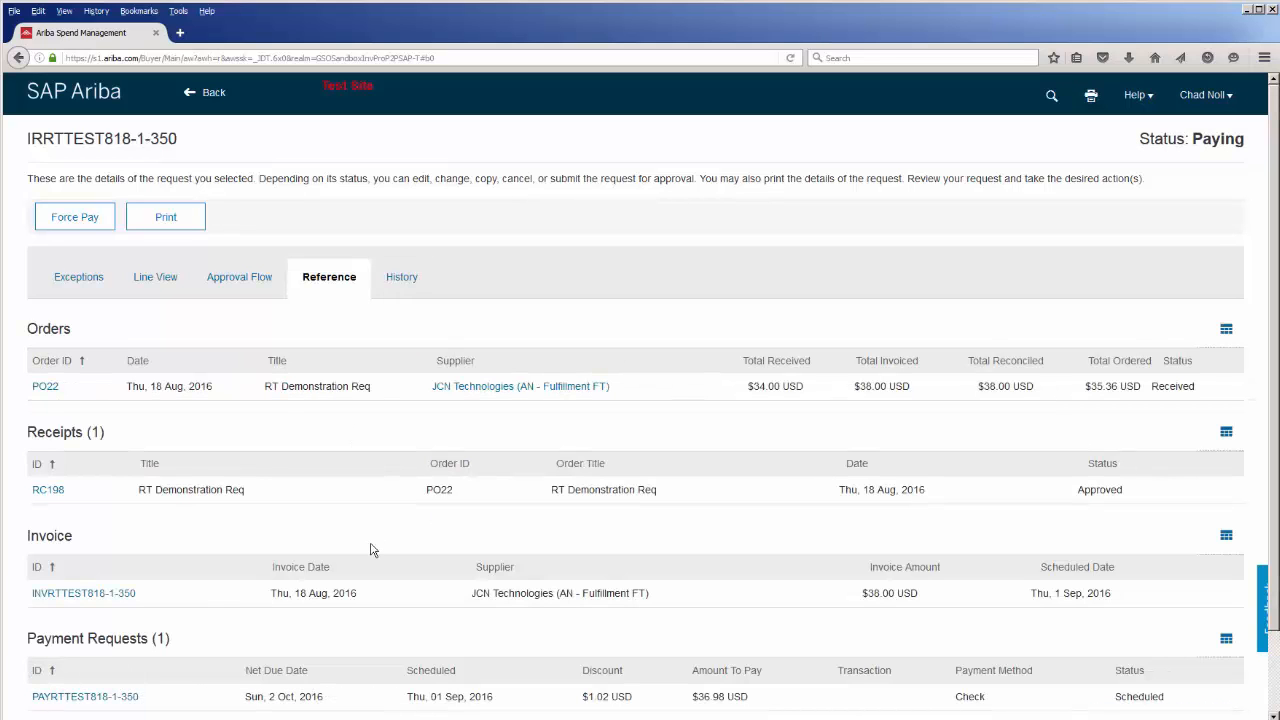
pyautogui.scroll(-2, 362, 532)
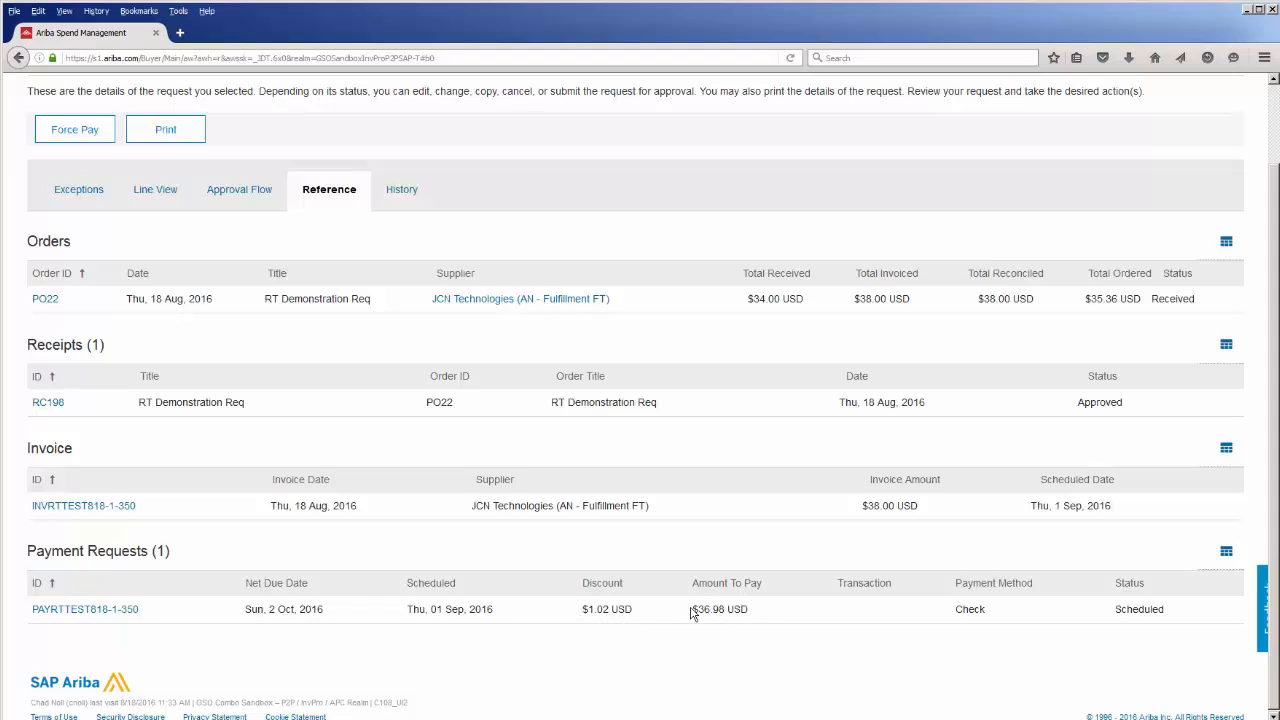
pyautogui.moveTo(690, 613); pyautogui.dragTo(750, 614)
pyautogui.moveTo(1115, 612); pyautogui.dragTo(1163, 614)
pyautogui.scroll(2, 1003, 651)
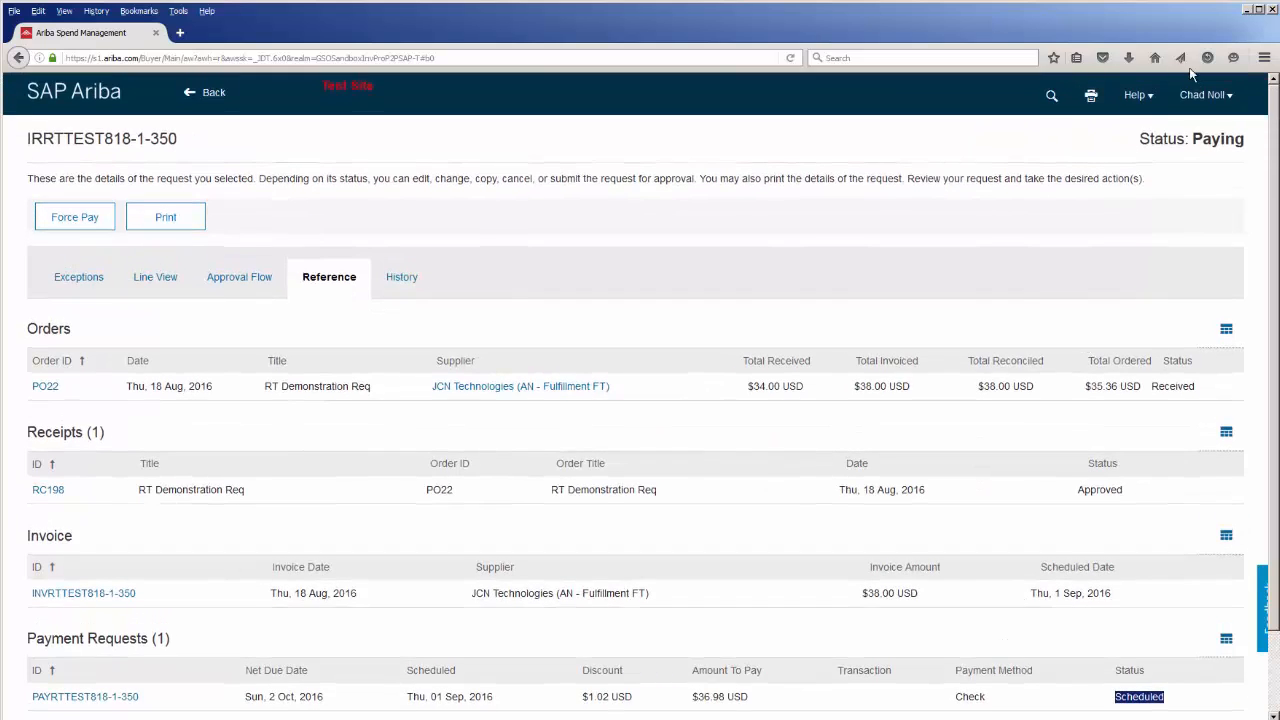
pyautogui.moveTo(1194, 140); pyautogui.dragTo(1258, 148)
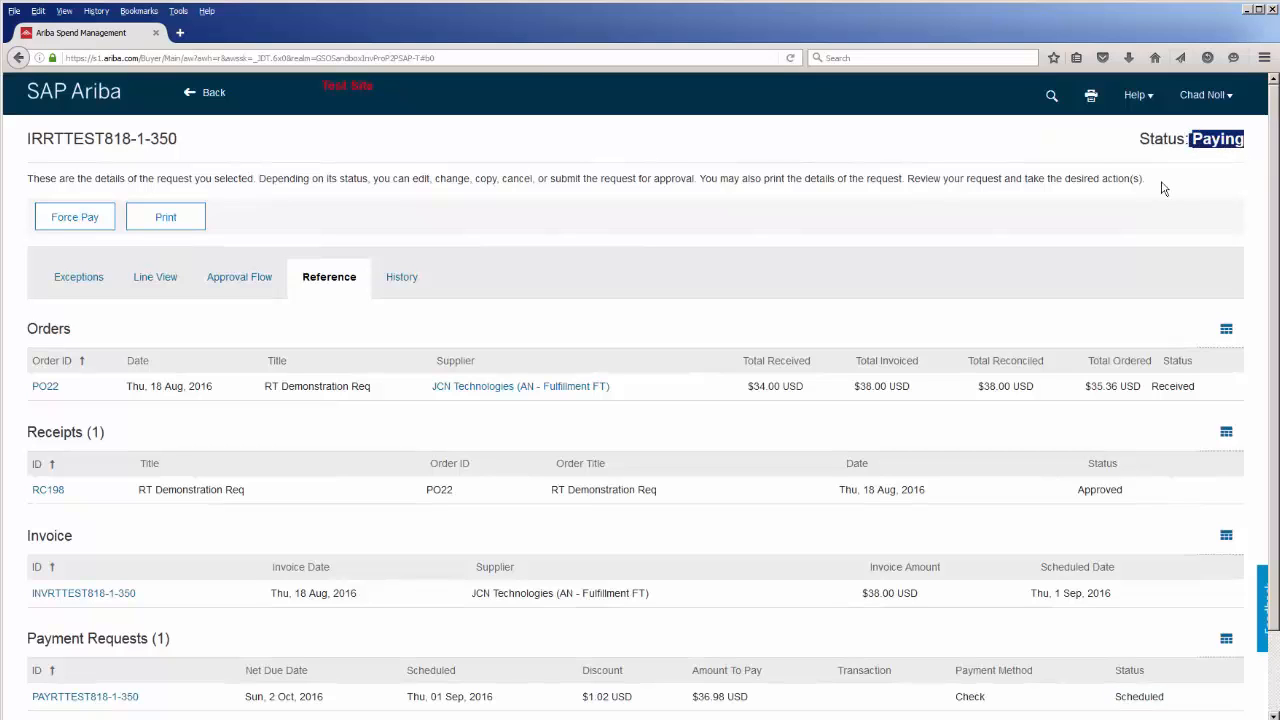
pyautogui.scroll(-2, 1163, 190)
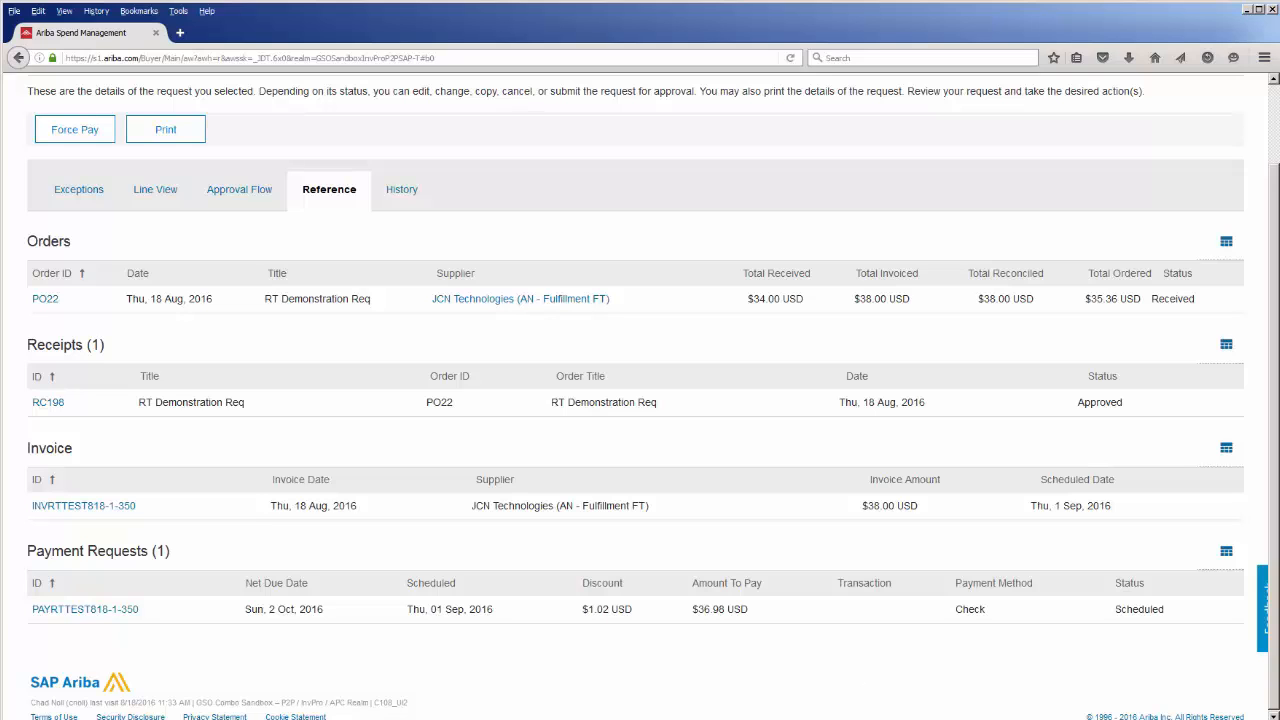
# - Open PAYRTTEST818-1-350 and highlight the $38.00 approved, $1.02 discount and $36.98 to-pay amounts
pyautogui.click(80, 609)
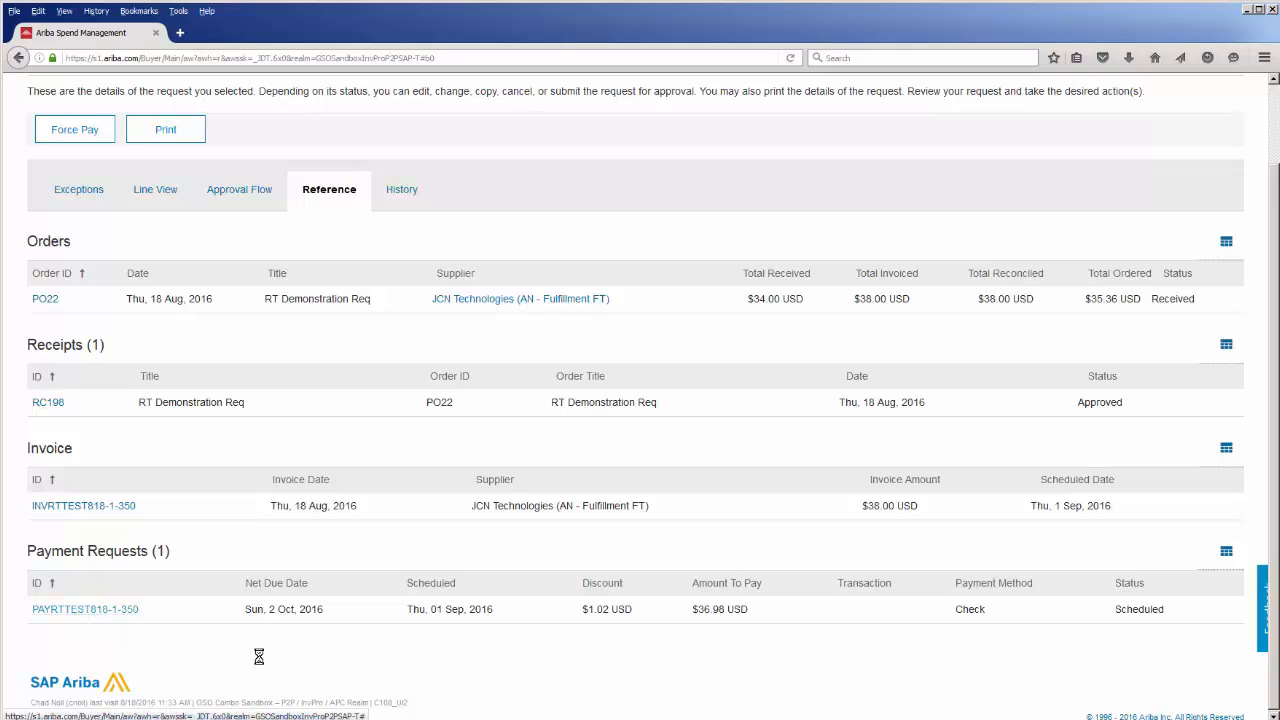
pyautogui.scroll(-1, 322, 626)
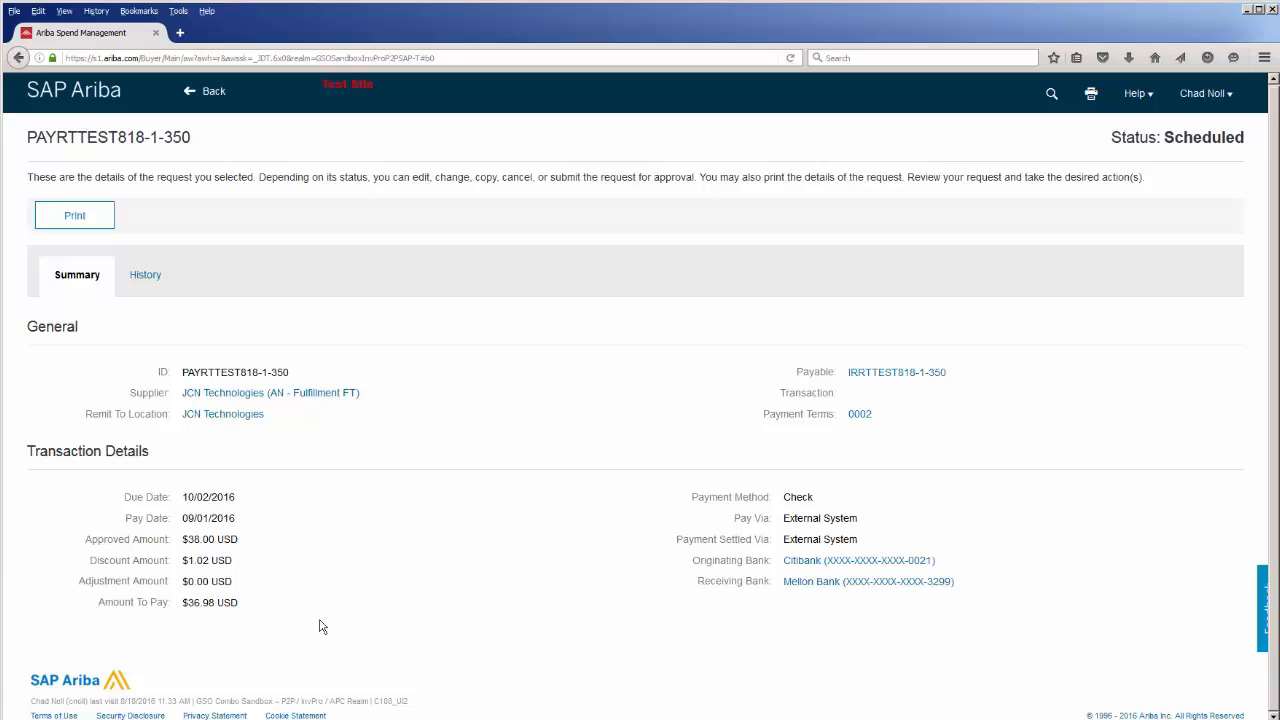
pyautogui.moveTo(86, 544); pyautogui.dragTo(171, 547)
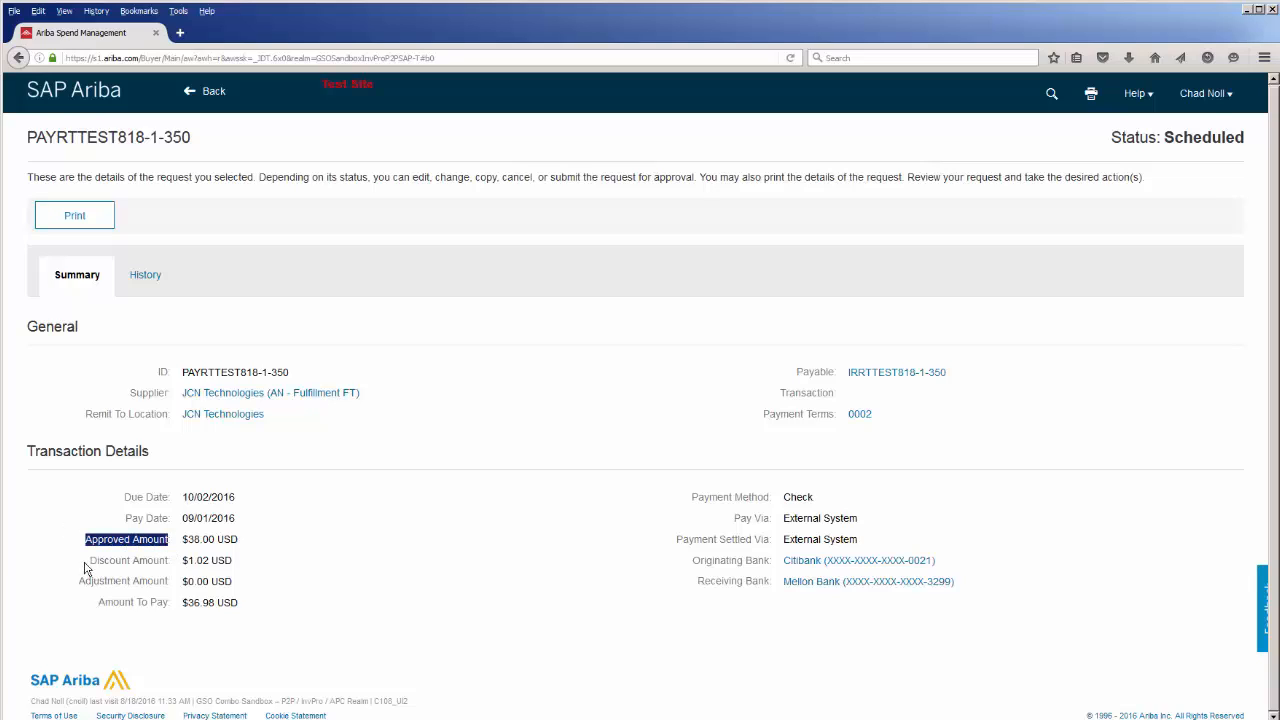
pyautogui.moveTo(87, 563); pyautogui.dragTo(244, 566)
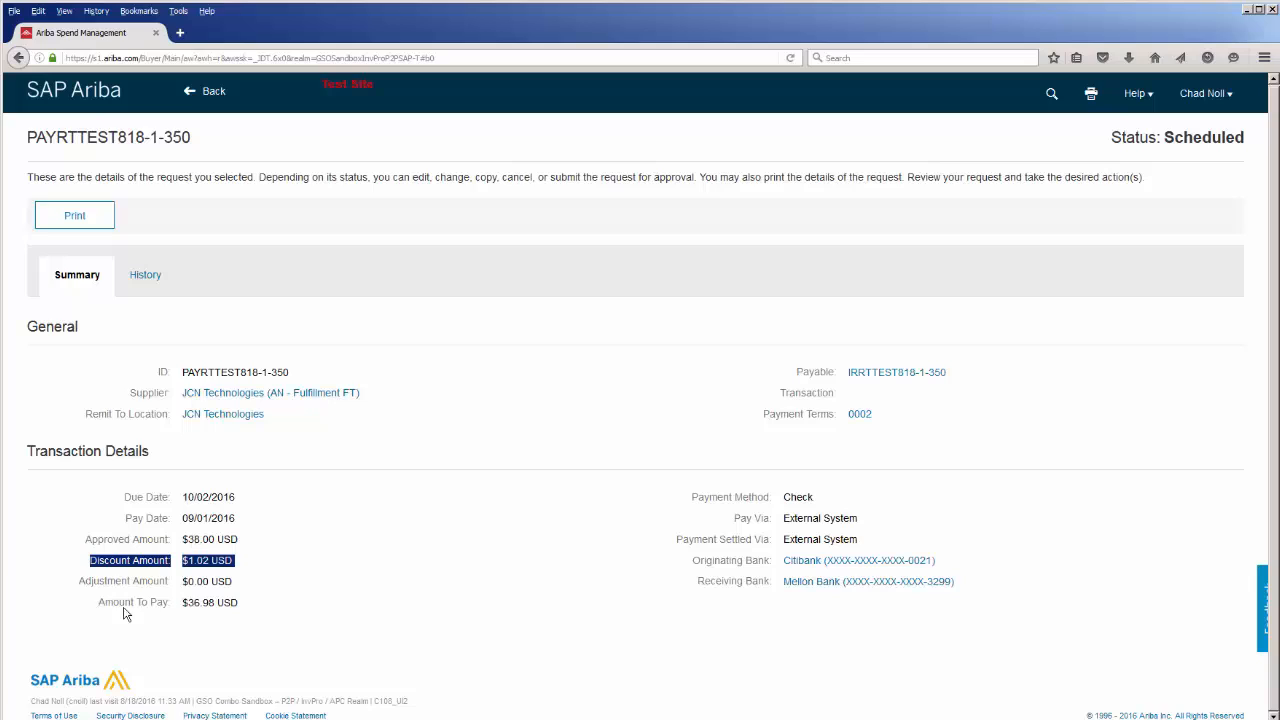
pyautogui.moveTo(97, 603); pyautogui.dragTo(246, 607)
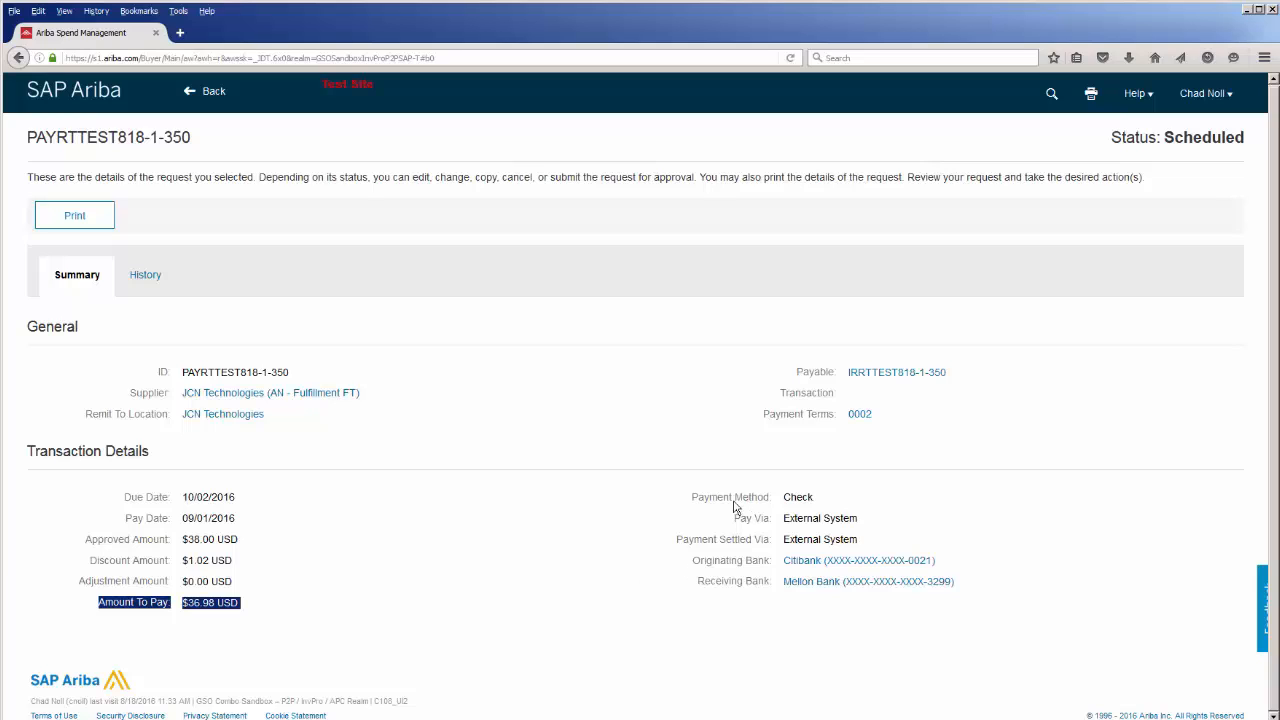
# - Highlight the Check payment method and the payment request's title
pyautogui.moveTo(690, 497); pyautogui.dragTo(830, 505)
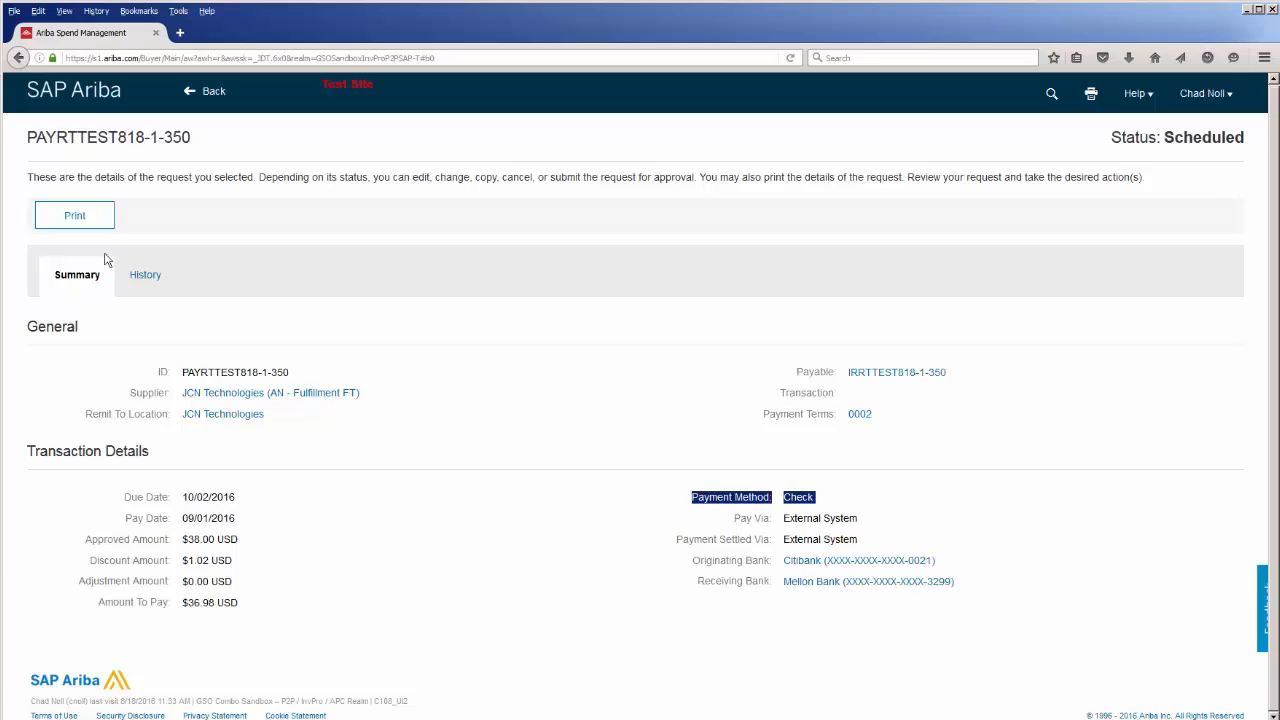
pyautogui.moveTo(28, 138); pyautogui.dragTo(192, 157)
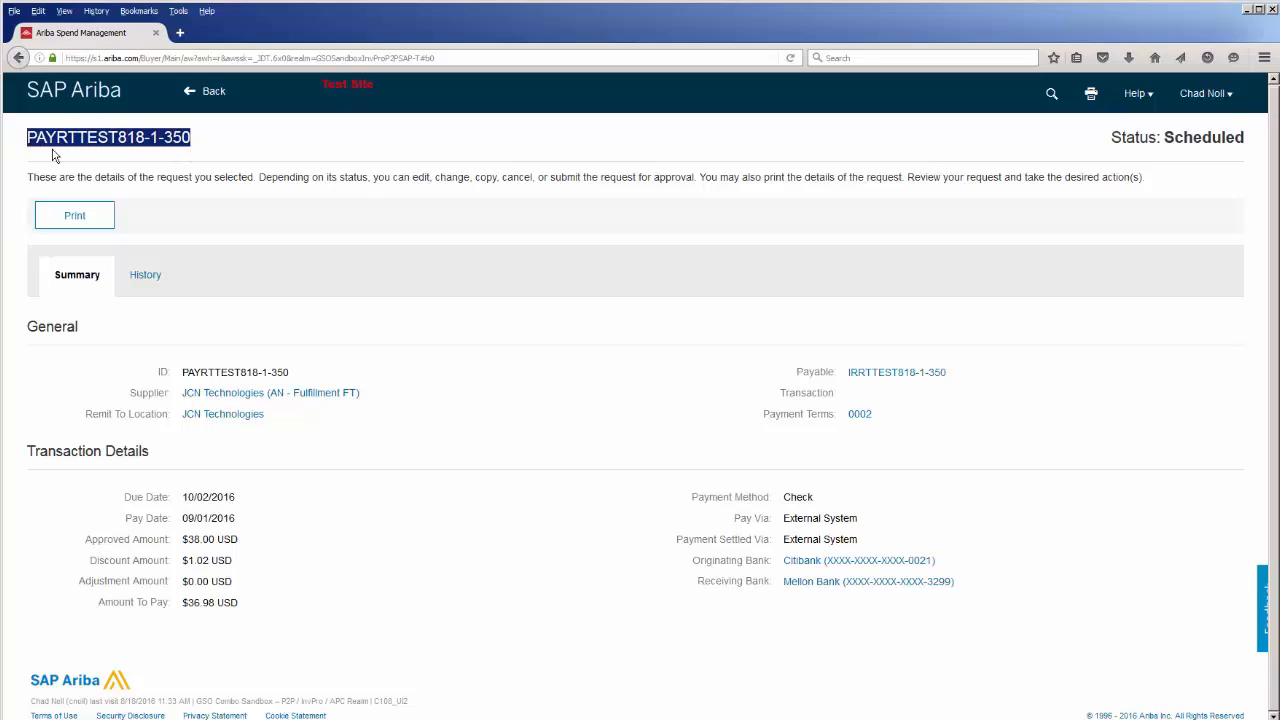
pyautogui.click(284, 162)
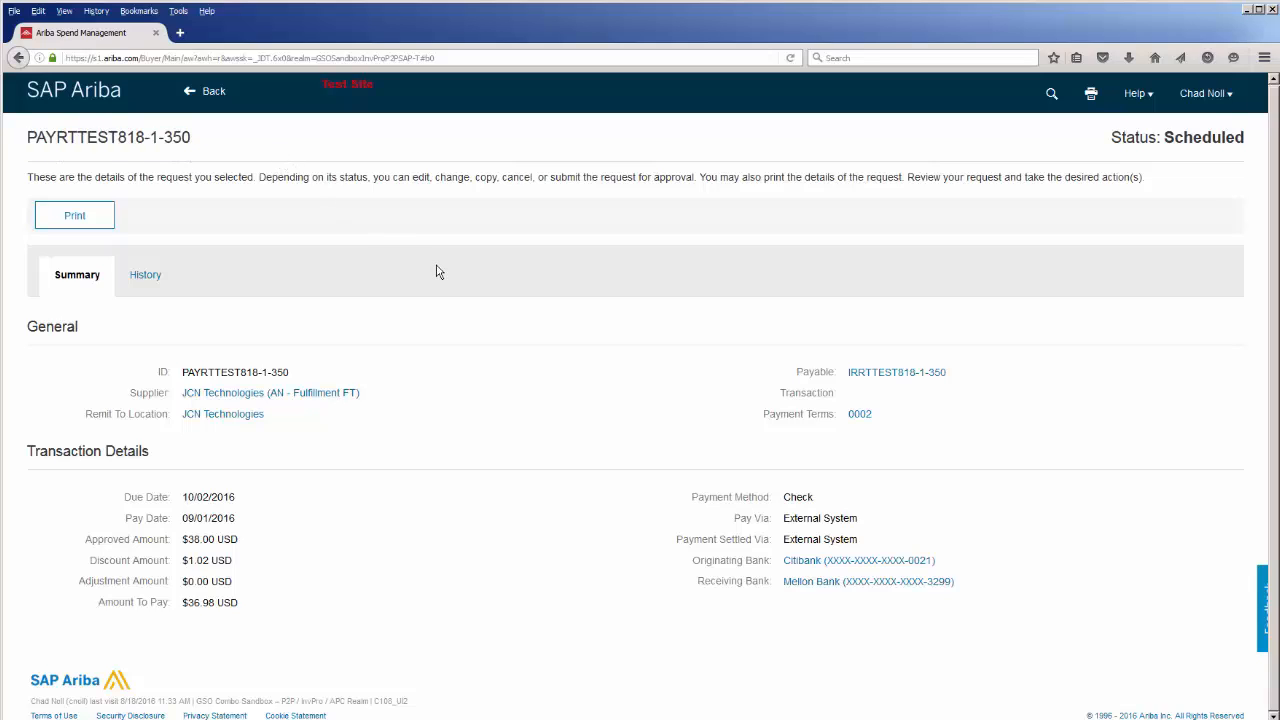